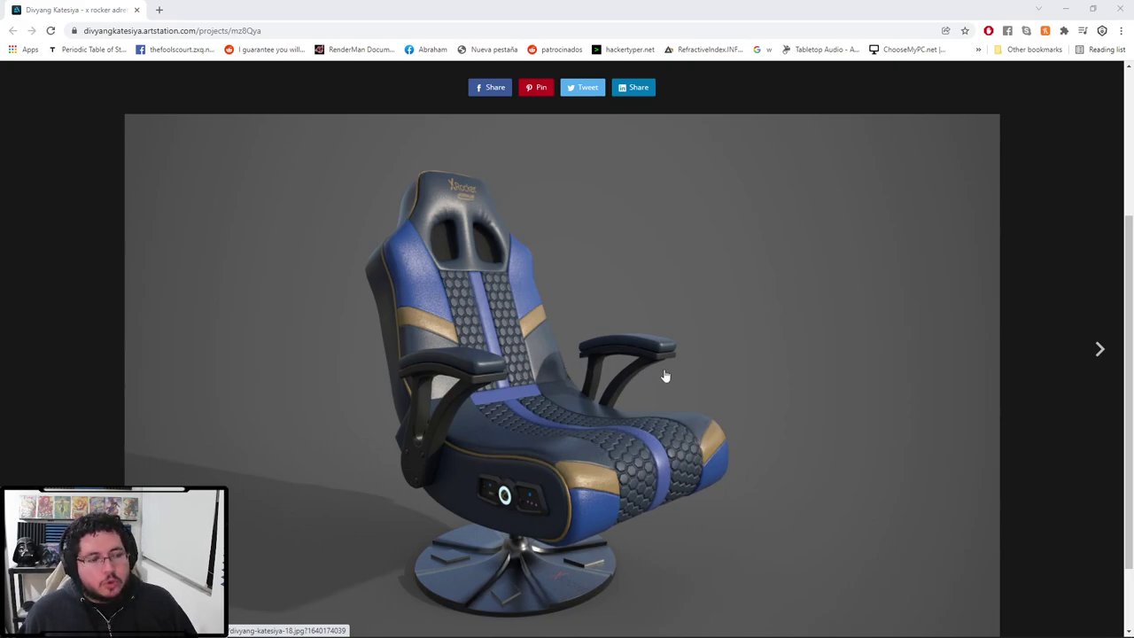
Step: Launch Maya 2022 to begin a new modelling scene
{"action": "key", "text": "super"}
{"action": "type", "text": "maya"}
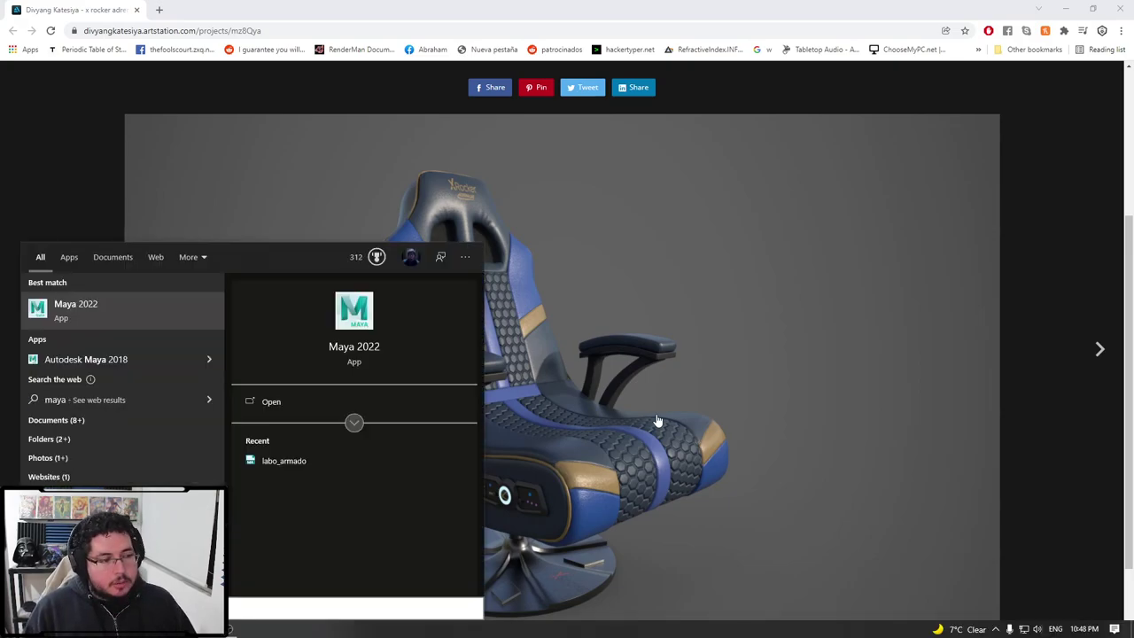
{"action": "key", "text": "Return"}
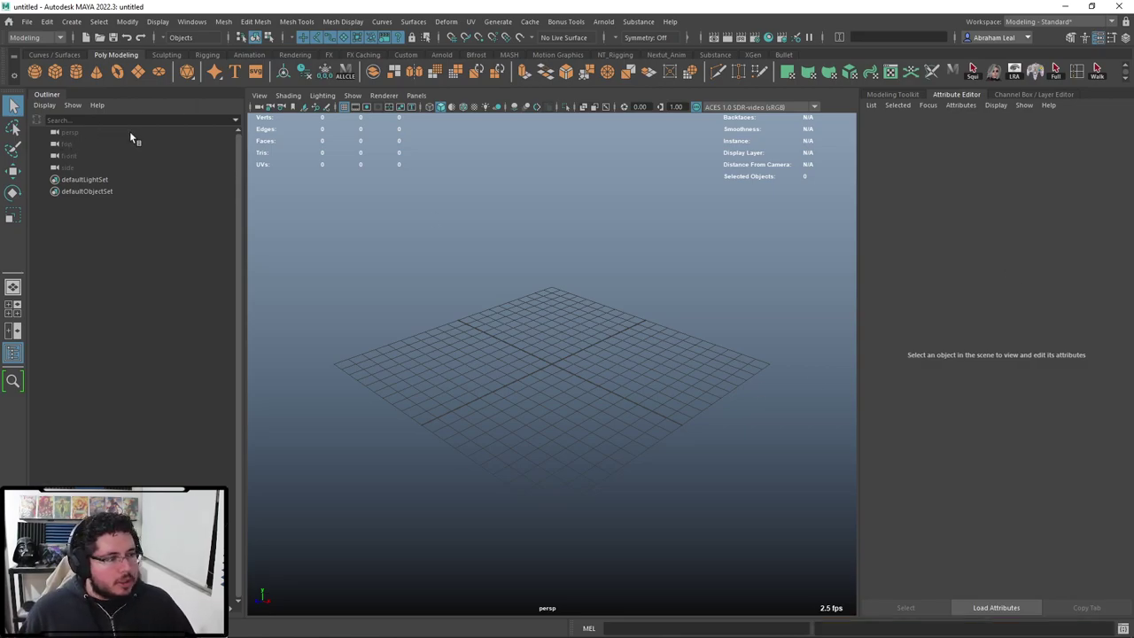
Step: Create a polygon cube at the grid centre and scale it into a wide, low block
{"action": "left_click", "coordinate": [55, 73]}
{"action": "key", "text": "r"}
{"action": "left_click_drag", "start_coordinate": [552, 364], "coordinate": [629, 370]}
{"action": "left_click_drag", "start_coordinate": [553, 317], "coordinate": [560, 344]}
{"action": "left_click_drag", "start_coordinate": [568, 352], "coordinate": [521, 336], "text": "alt"}
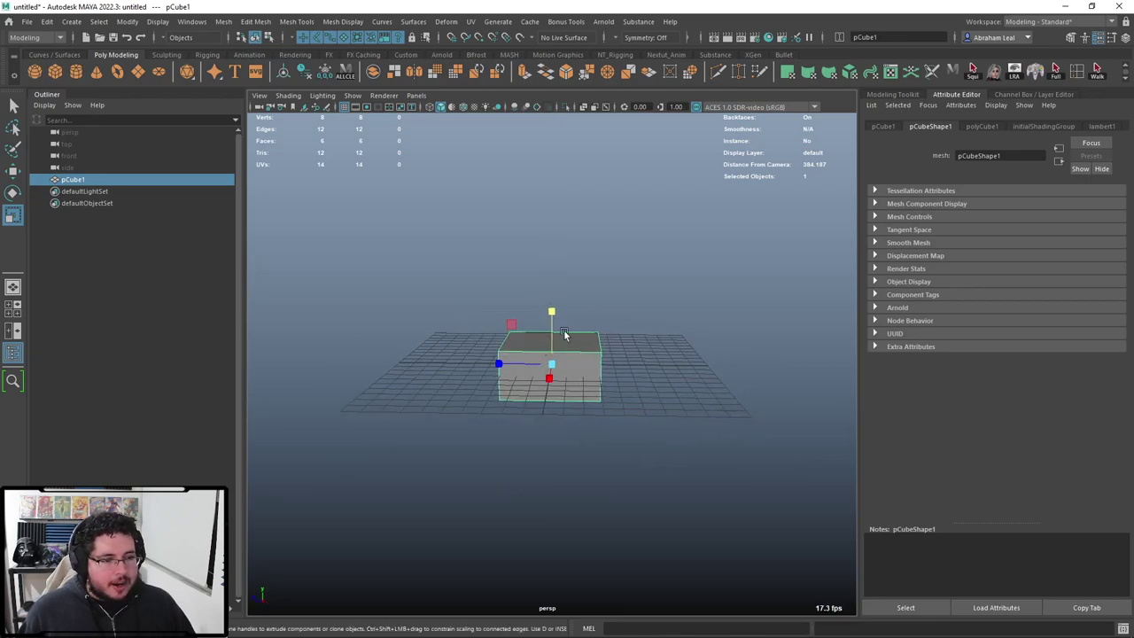
Step: Extrude one end face of the block and pull it back and up into an inclined section
{"action": "right_click_drag", "start_coordinate": [576, 338], "coordinate": [580, 372]}
{"action": "left_click_drag", "start_coordinate": [611, 364], "coordinate": [594, 362], "text": "alt"}
{"action": "left_click", "coordinate": [596, 364]}
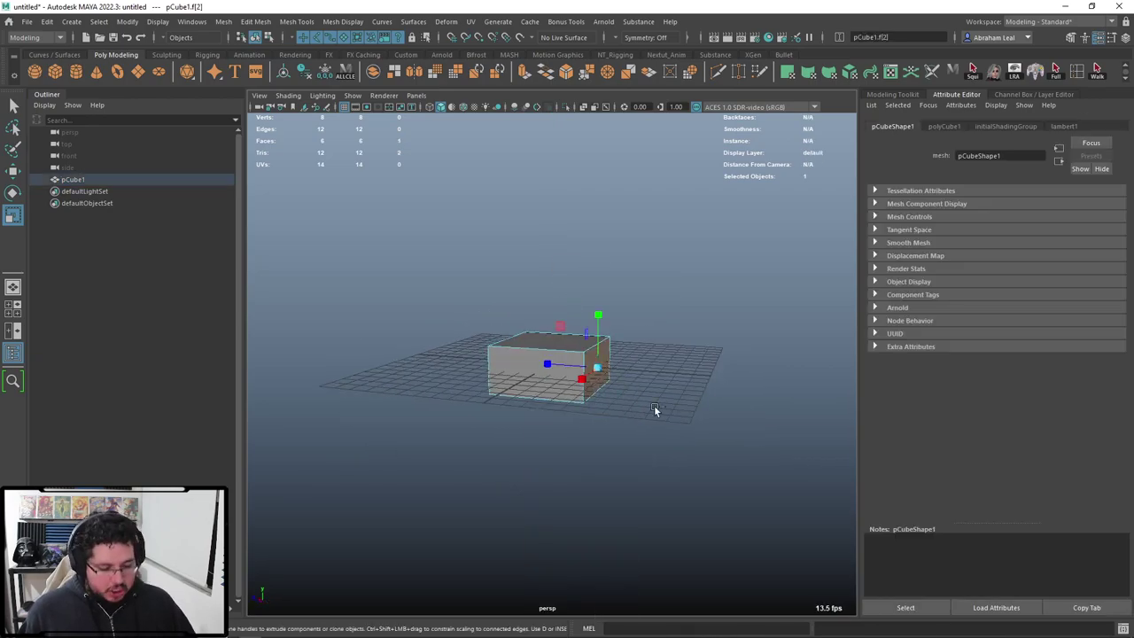
{"action": "key", "text": "ctrl+e"}
{"action": "key", "text": "w"}
{"action": "left_click_drag", "start_coordinate": [575, 366], "coordinate": [665, 371]}
{"action": "left_click_drag", "start_coordinate": [682, 321], "coordinate": [742, 316]}
Step: Extrude the end face two more times, pulling it straight back first and upward for the last section
{"action": "key", "text": "ctrl+e"}
{"action": "middle_click_drag", "start_coordinate": [747, 310], "coordinate": [683, 337], "text": "alt"}
{"action": "left_click_drag", "start_coordinate": [656, 338], "coordinate": [781, 349]}
{"action": "key", "text": "ctrl+e"}
{"action": "key", "text": "w"}
{"action": "left_click_drag", "start_coordinate": [823, 296], "coordinate": [829, 206]}
Step: Check the gaming chair reference image in the browser and return to the Maya scene
{"action": "key", "text": "alt+Tab"}
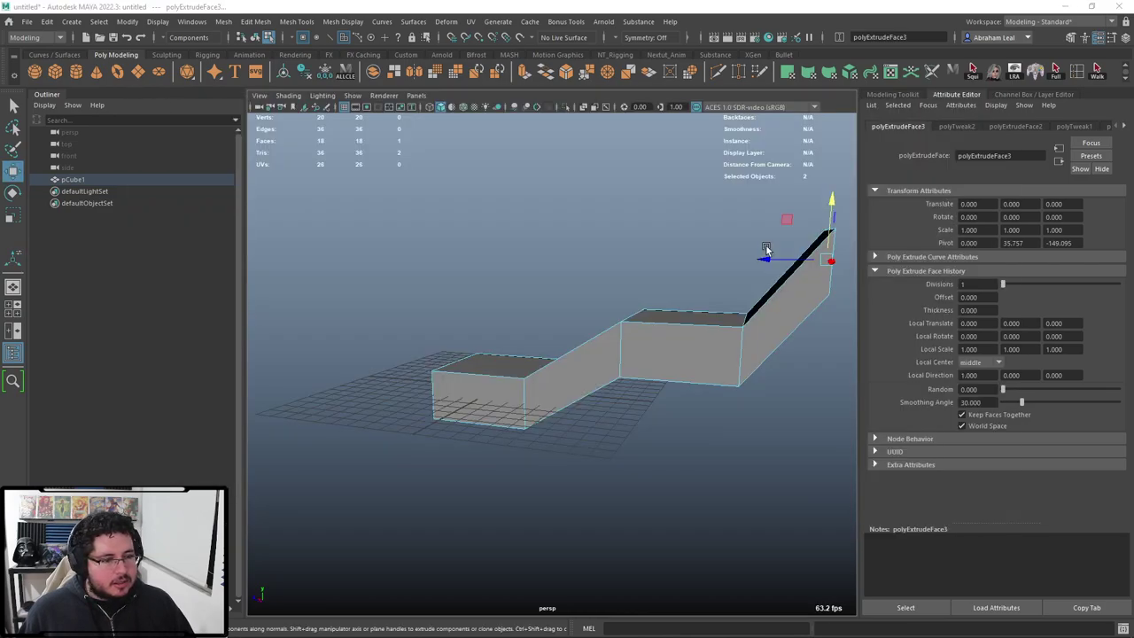
{"action": "key", "text": "alt+Tab"}
{"action": "key", "text": "alt+Tab"}
{"action": "key", "text": "alt+Tab"}
{"action": "key", "text": "alt+Tab"}
{"action": "key", "text": "alt+Tab"}
{"action": "key", "text": "alt+Tab"}
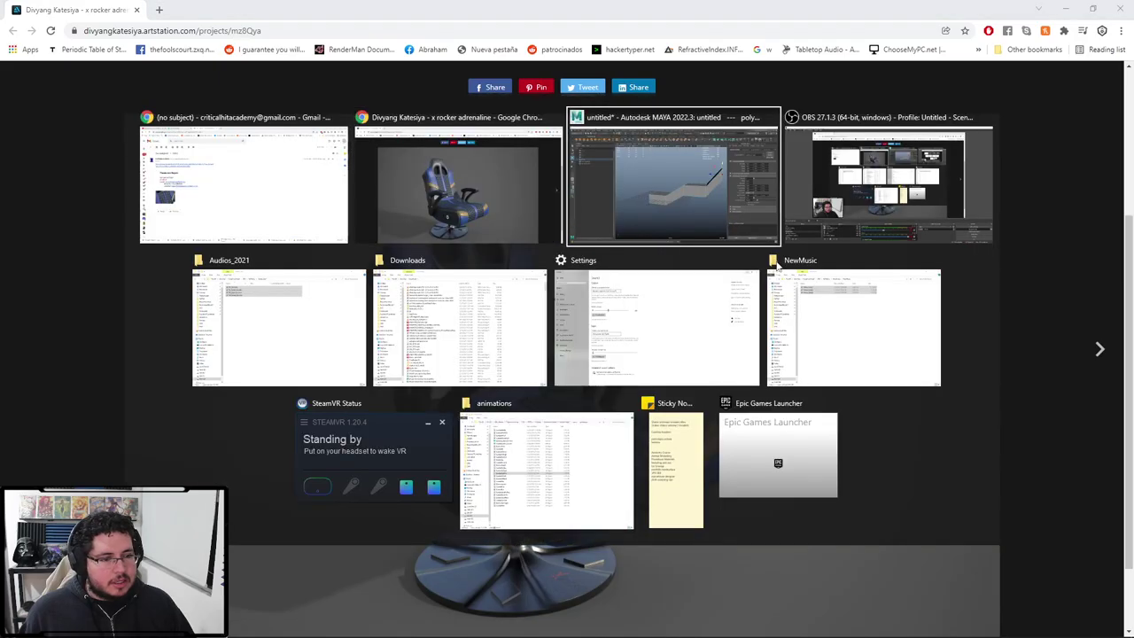
Step: Move and rotate the vertices of the rear sections to bend the strip up into a backrest
{"action": "left_click_drag", "start_coordinate": [640, 326], "coordinate": [669, 338], "text": "alt"}
{"action": "right_click_drag", "start_coordinate": [669, 338], "coordinate": [611, 301]}
{"action": "left_click_drag", "start_coordinate": [670, 279], "coordinate": [622, 397]}
{"action": "left_click_drag", "start_coordinate": [623, 398], "coordinate": [658, 378], "text": "alt"}
{"action": "left_click_drag", "start_coordinate": [642, 277], "coordinate": [644, 333]}
{"action": "middle_click_drag", "start_coordinate": [645, 332], "coordinate": [563, 362], "text": "alt"}
{"action": "left_click_drag", "start_coordinate": [760, 232], "coordinate": [636, 428]}
{"action": "key", "text": "e"}
{"action": "left_click_drag", "start_coordinate": [664, 278], "coordinate": [648, 425]}
{"action": "key", "text": "w"}
Step: In the side view, reposition the vertices around the backrest's bend and scale its top end
{"action": "key", "text": "space"}
{"action": "scroll", "coordinate": [641, 423], "scroll_direction": "down", "scroll_amount": 5}
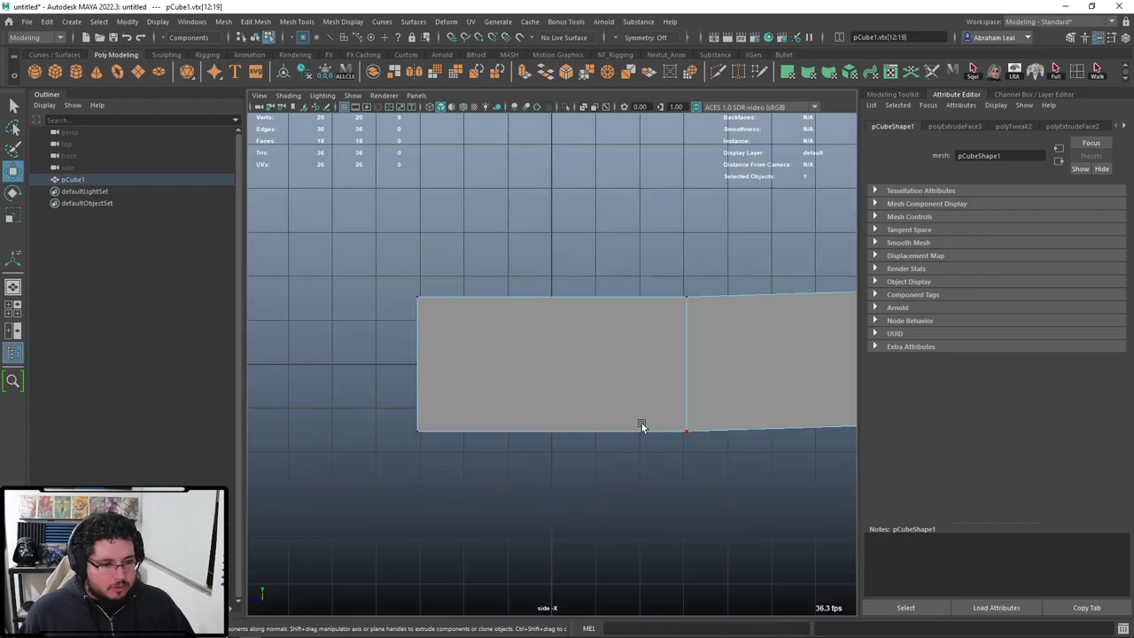
{"action": "scroll", "coordinate": [645, 421], "scroll_direction": "up", "scroll_amount": 1}
{"action": "middle_click_drag", "start_coordinate": [645, 421], "coordinate": [501, 456], "text": "alt"}
{"action": "left_click_drag", "start_coordinate": [587, 393], "coordinate": [572, 415]}
{"action": "middle_click_drag", "start_coordinate": [590, 349], "coordinate": [608, 411], "text": "alt"}
{"action": "left_click_drag", "start_coordinate": [664, 207], "coordinate": [568, 285]}
{"action": "key", "text": "r"}
{"action": "left_click_drag", "start_coordinate": [613, 181], "coordinate": [641, 241]}
{"action": "left_click_drag", "start_coordinate": [560, 231], "coordinate": [534, 232]}
Step: Scale the vertices at the middle of the backrest and move the front seat section toward the backrest
{"action": "left_click_drag", "start_coordinate": [660, 285], "coordinate": [554, 381]}
{"action": "left_click_drag", "start_coordinate": [557, 334], "coordinate": [548, 334]}
{"action": "left_click_drag", "start_coordinate": [608, 279], "coordinate": [608, 294]}
{"action": "key", "text": "w"}
{"action": "left_click_drag", "start_coordinate": [502, 396], "coordinate": [294, 542]}
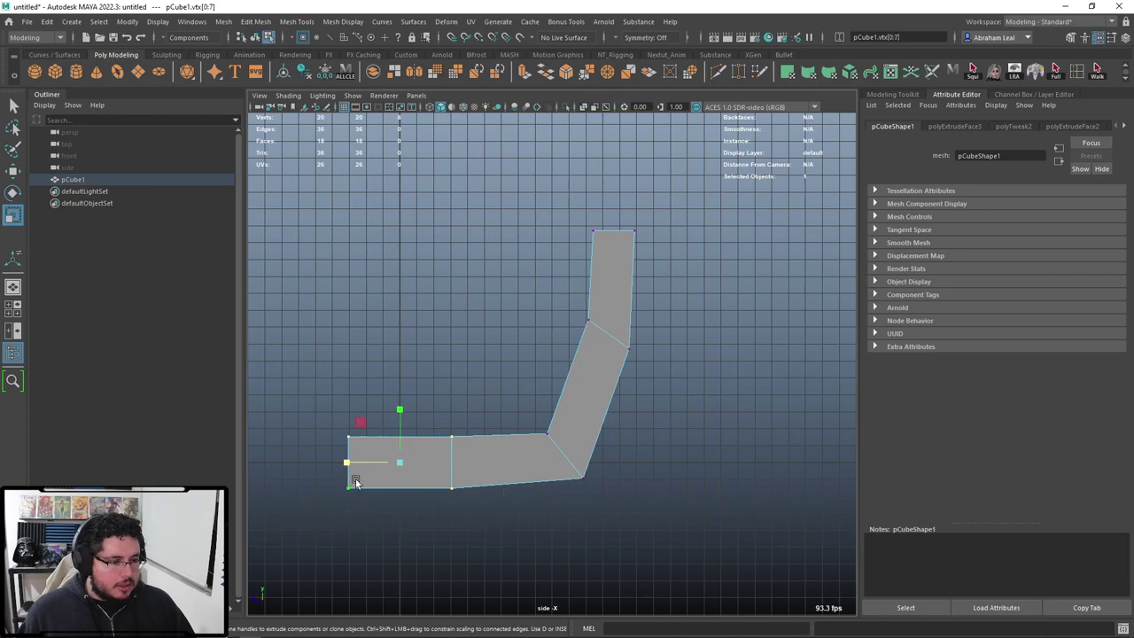
{"action": "left_click_drag", "start_coordinate": [404, 465], "coordinate": [528, 447]}
Step: Examine the chair shape in the perspective view and compare it with the gaming chair reference image
{"action": "key", "text": "space"}
{"action": "left_click_drag", "start_coordinate": [551, 464], "coordinate": [675, 524], "text": "alt"}
{"action": "right_click_drag", "start_coordinate": [607, 299], "coordinate": [608, 332]}
{"action": "left_click", "coordinate": [603, 324]}
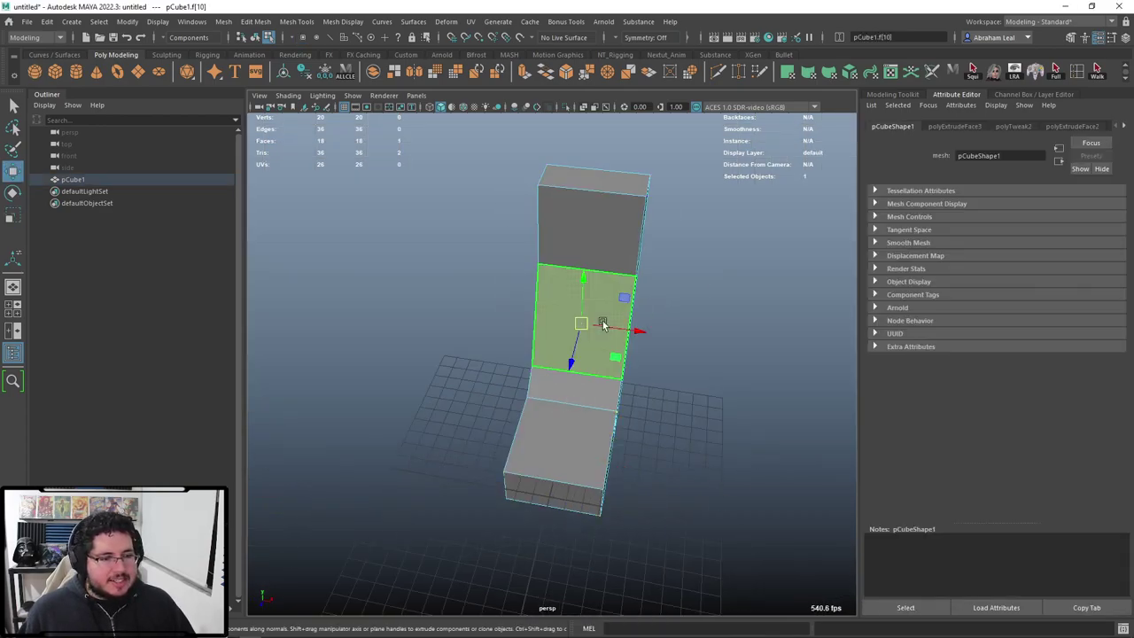
{"action": "key", "text": "r"}
{"action": "left_click", "coordinate": [651, 297]}
{"action": "left_click", "coordinate": [620, 299]}
{"action": "right_click_drag", "start_coordinate": [620, 263], "coordinate": [629, 245]}
{"action": "left_click", "coordinate": [624, 244]}
{"action": "left_click_drag", "start_coordinate": [604, 425], "coordinate": [680, 333], "text": "alt"}
{"action": "left_click", "coordinate": [663, 414]}
{"action": "left_click", "coordinate": [572, 352]}
{"action": "left_click_drag", "start_coordinate": [587, 367], "coordinate": [518, 328], "text": "alt"}
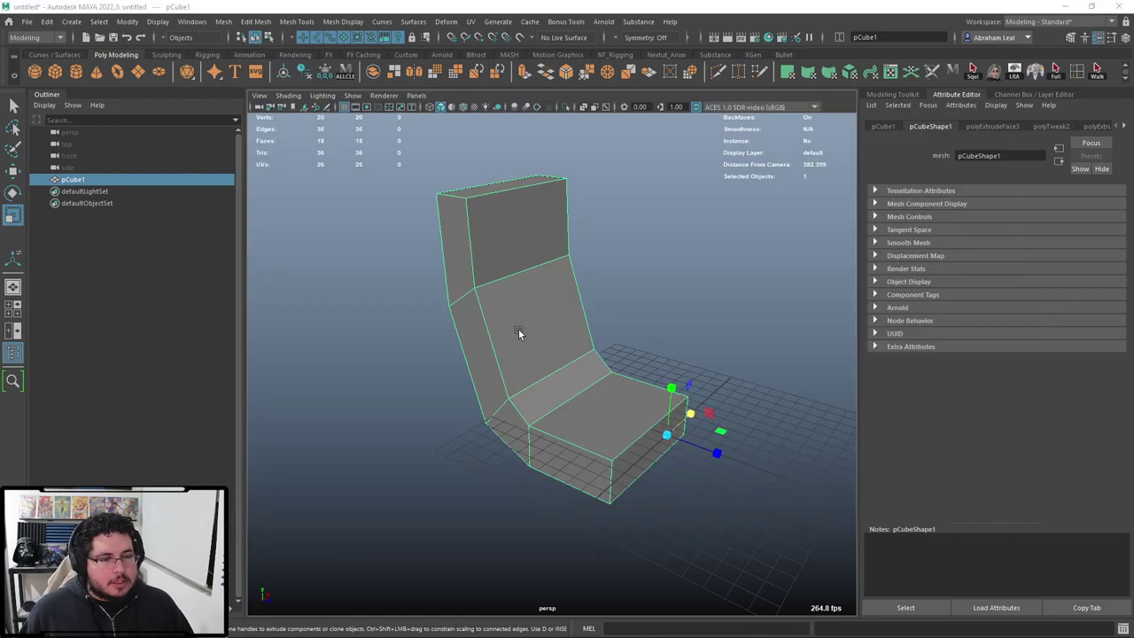
{"action": "key", "text": "alt+Tab"}
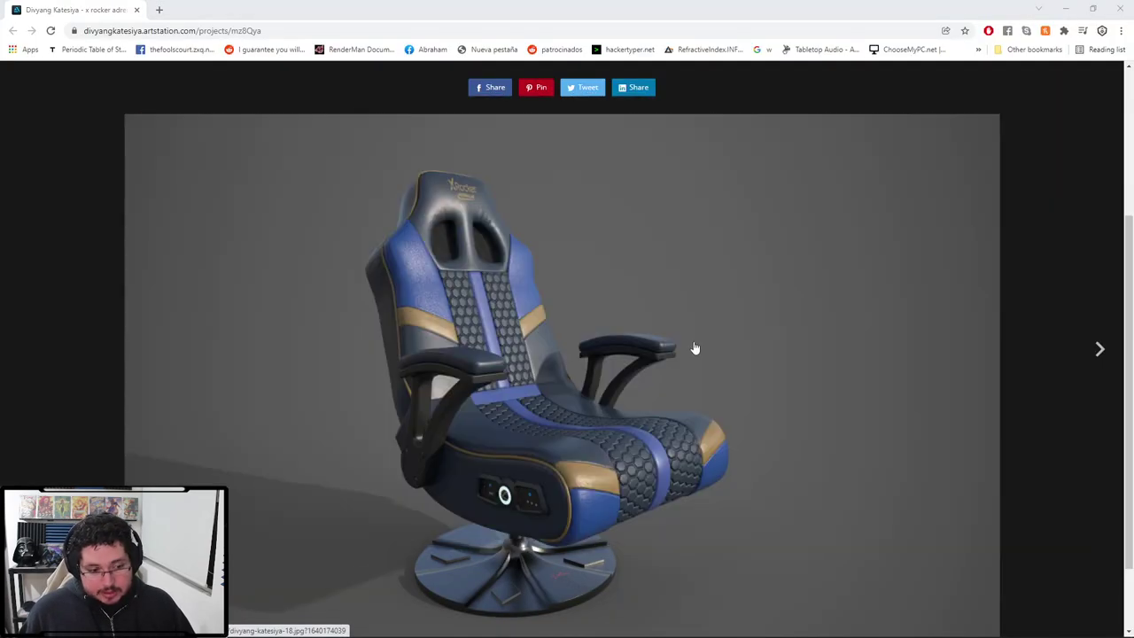
{"action": "key", "text": "alt+Tab"}
{"action": "left_click", "coordinate": [663, 292]}
{"action": "left_click", "coordinate": [576, 286]}
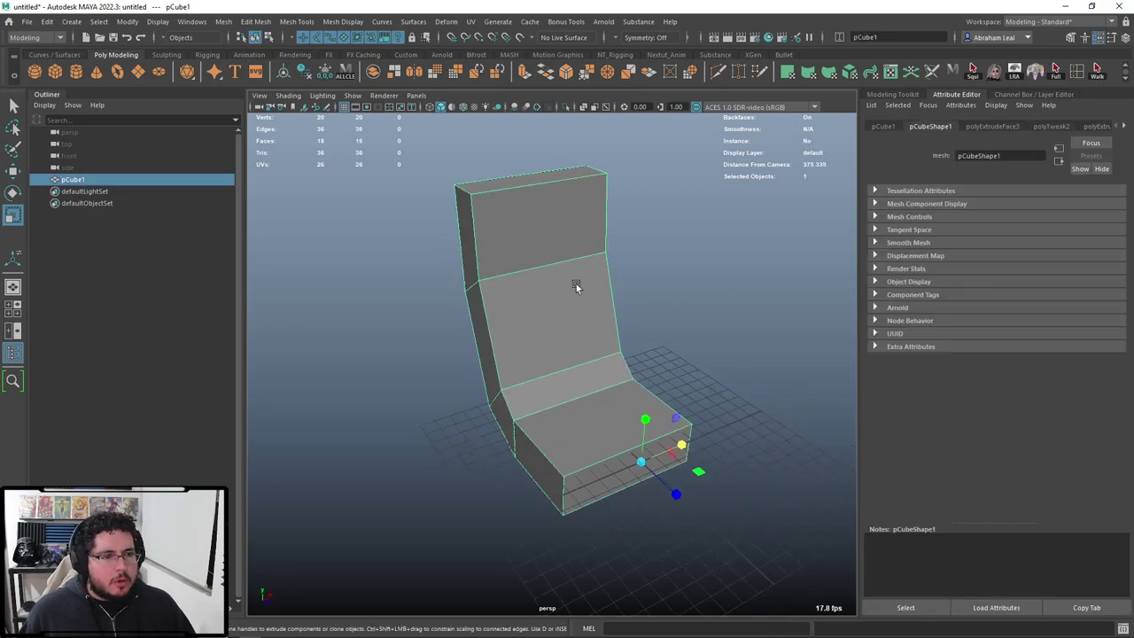
Step: Insert two lengthwise edge loops with Multi-Cut, dividing the seat and backrest into three columns
{"action": "left_click_drag", "start_coordinate": [673, 118], "coordinate": [619, 173], "text": "alt"}
{"action": "left_click", "coordinate": [717, 75]}
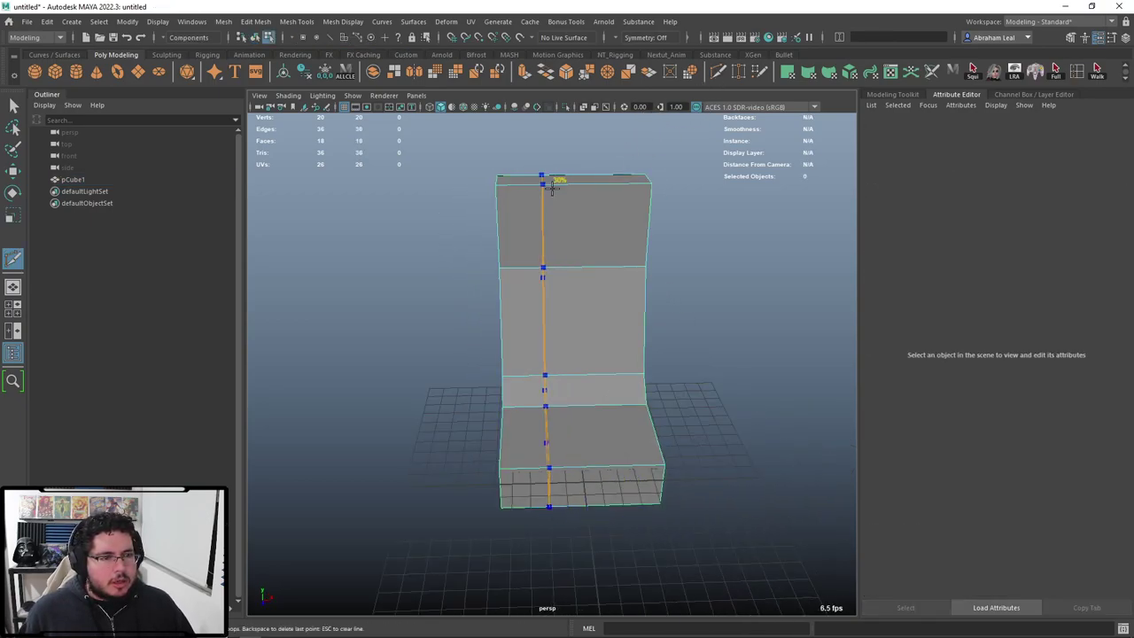
{"action": "left_click", "coordinate": [544, 196], "text": "ctrl"}
{"action": "left_click", "coordinate": [616, 193], "text": "ctrl"}
{"action": "left_click_drag", "start_coordinate": [617, 194], "coordinate": [670, 253], "text": "alt"}
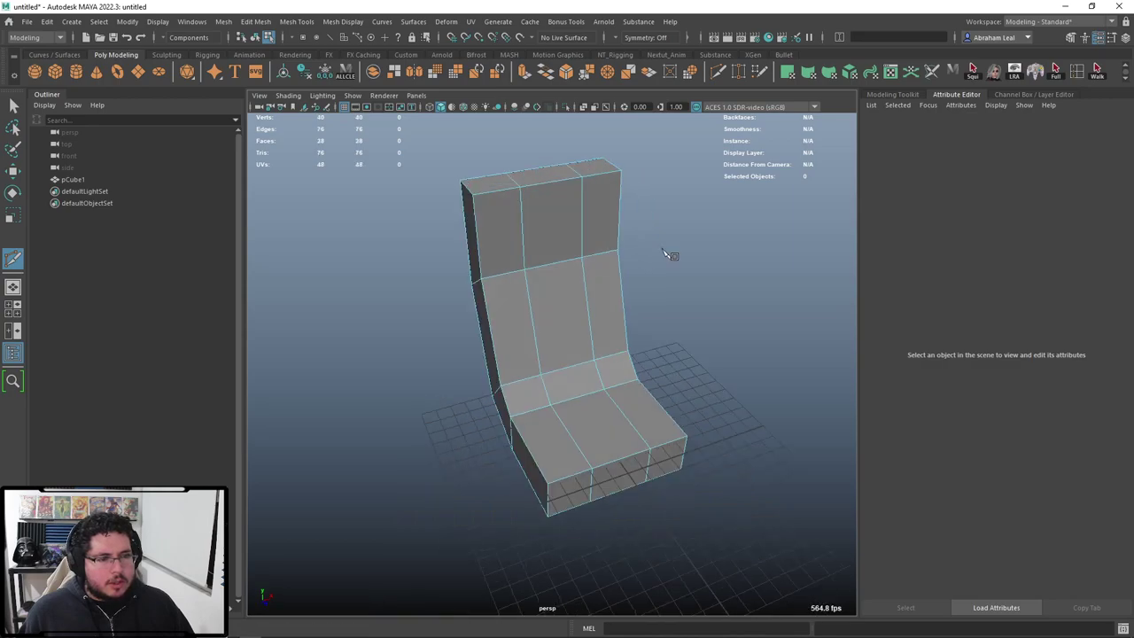
Step: Insert one edge loop across the backrest below its upper bend and another across the seat
{"action": "left_click_drag", "start_coordinate": [550, 236], "coordinate": [582, 268], "text": "alt"}
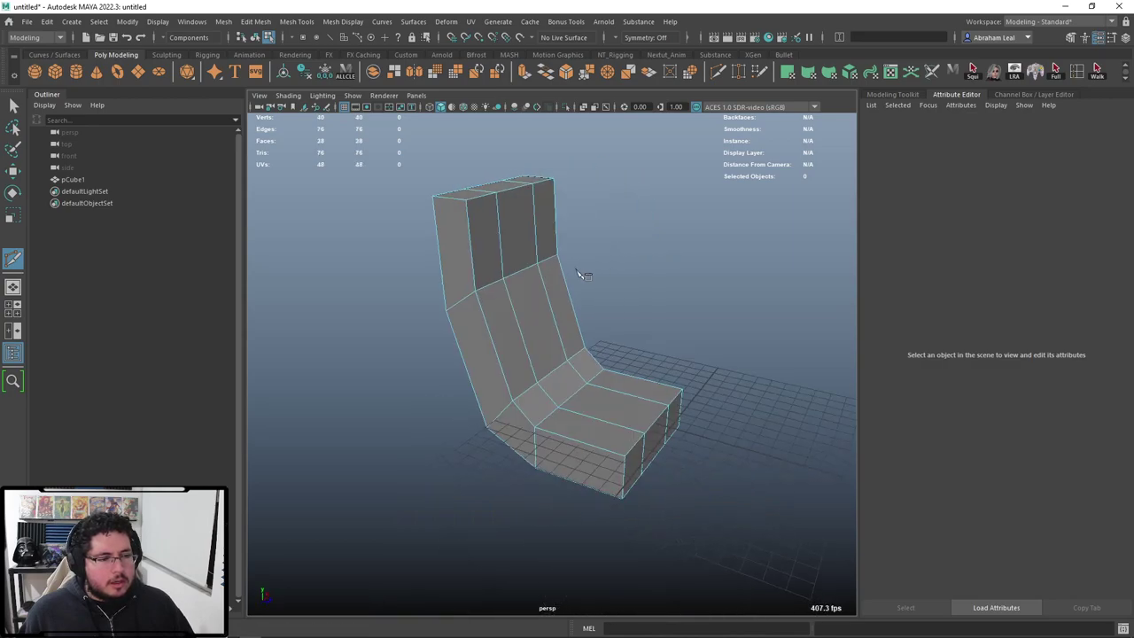
{"action": "left_click", "coordinate": [510, 305], "text": "ctrl"}
{"action": "left_click", "coordinate": [584, 443], "text": "ctrl"}
{"action": "left_click_drag", "start_coordinate": [654, 410], "coordinate": [563, 413], "text": "alt"}
{"action": "key", "text": "q"}
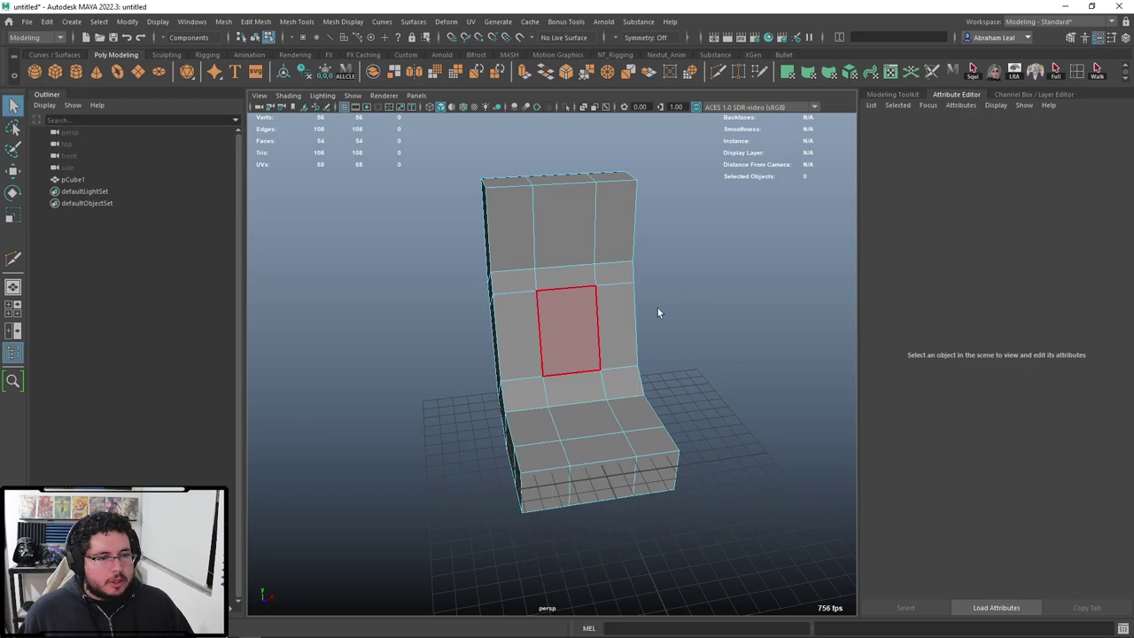
{"action": "left_click", "coordinate": [570, 319]}
{"action": "left_click_drag", "start_coordinate": [570, 319], "coordinate": [613, 311], "text": "alt"}
{"action": "right_click_drag", "start_coordinate": [565, 237], "coordinate": [622, 218]}
{"action": "left_click", "coordinate": [570, 239]}
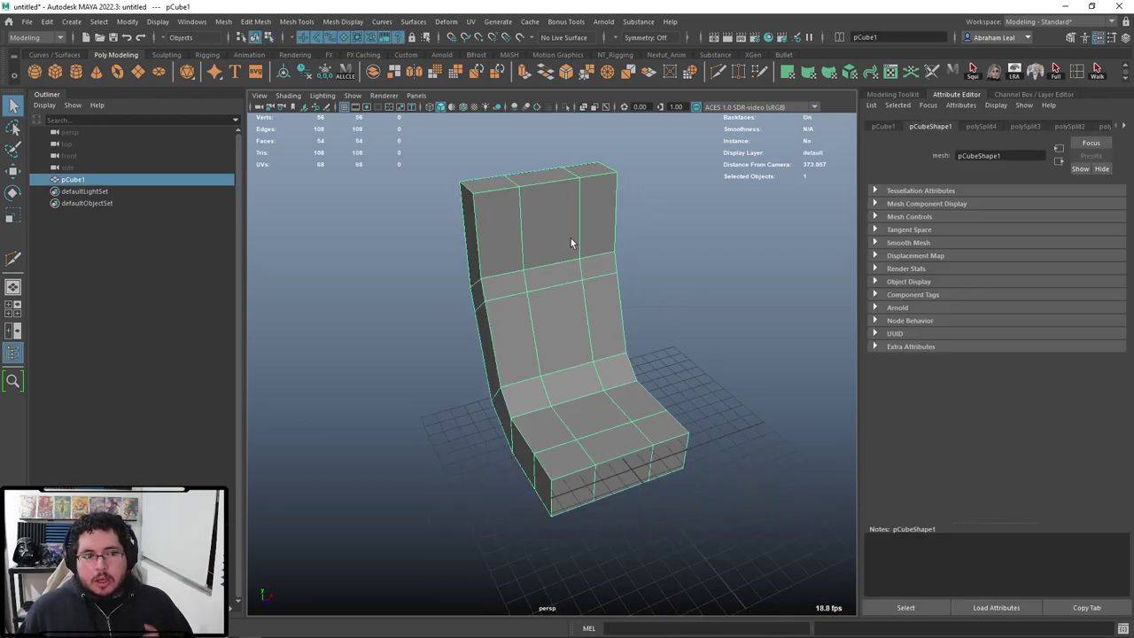
Step: Select the edge loops running along the front and back outlines of the chair block
{"action": "right_click_drag", "start_coordinate": [563, 210], "coordinate": [559, 181]}
{"action": "double_click", "coordinate": [542, 185]}
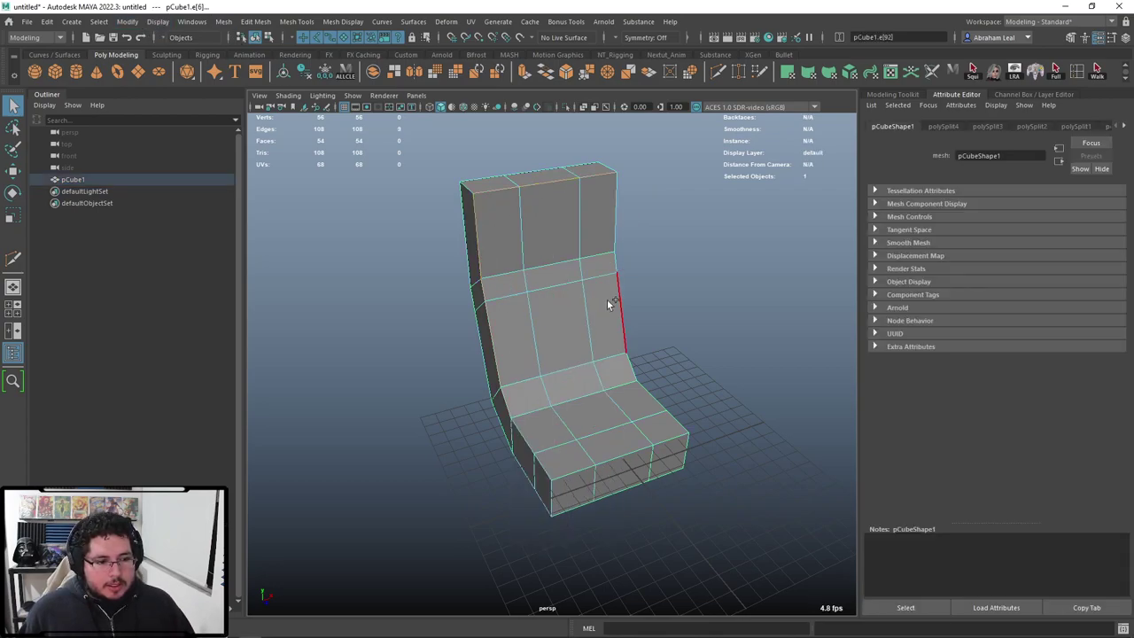
{"action": "double_click", "coordinate": [611, 455], "text": "shift"}
{"action": "left_click_drag", "start_coordinate": [647, 493], "coordinate": [542, 421], "text": "alt"}
{"action": "double_click", "coordinate": [635, 475], "text": "shift"}
{"action": "double_click", "coordinate": [538, 191], "text": "shift"}
{"action": "left_click_drag", "start_coordinate": [643, 221], "coordinate": [561, 243], "text": "alt"}
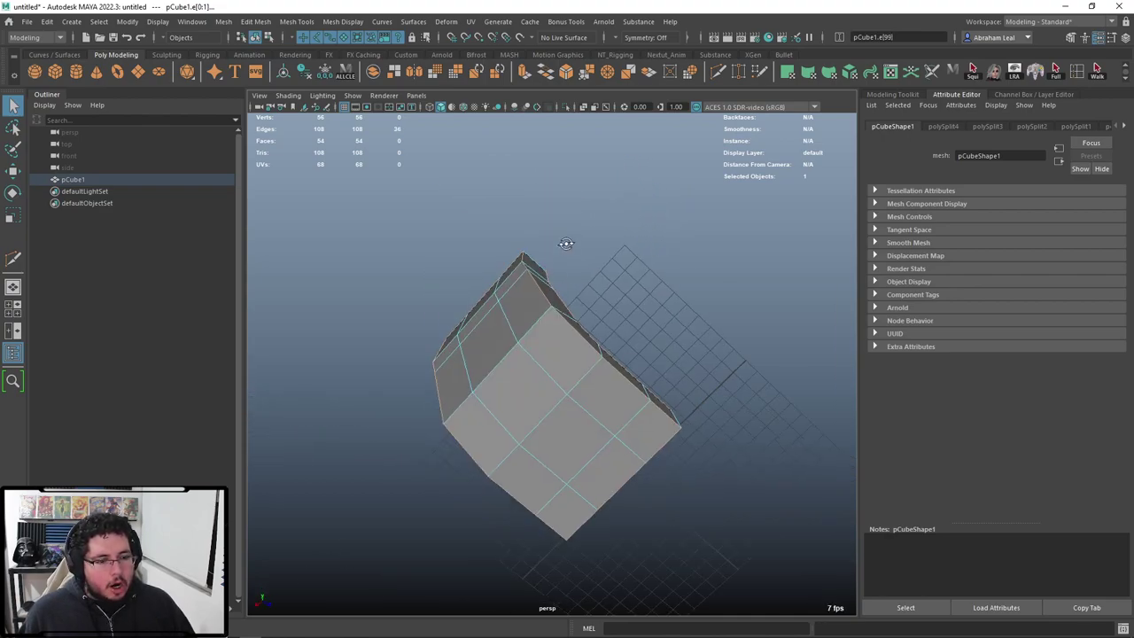
{"action": "left_click_drag", "start_coordinate": [671, 349], "coordinate": [496, 452], "text": "alt"}
{"action": "left_click_drag", "start_coordinate": [631, 263], "coordinate": [693, 352], "text": "alt"}
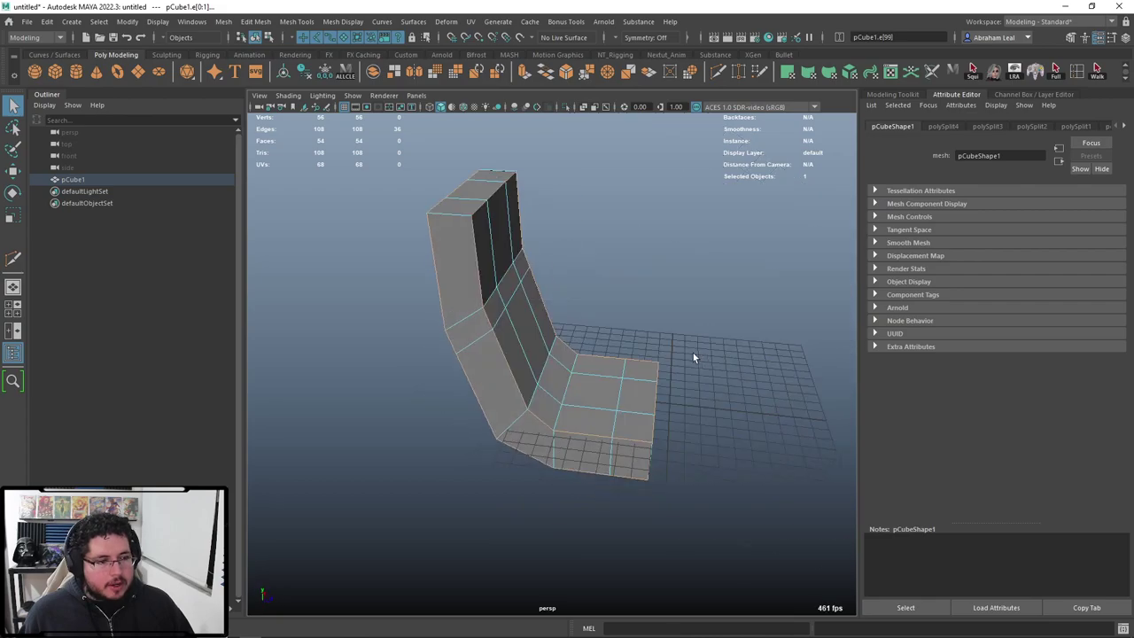
Step: Add the remaining outer corner edges to the selection and bevel all the selected edges
{"action": "left_click", "coordinate": [455, 219], "text": "shift"}
{"action": "left_click_drag", "start_coordinate": [487, 213], "coordinate": [341, 232], "text": "alt"}
{"action": "left_click", "coordinate": [697, 244], "text": "shift"}
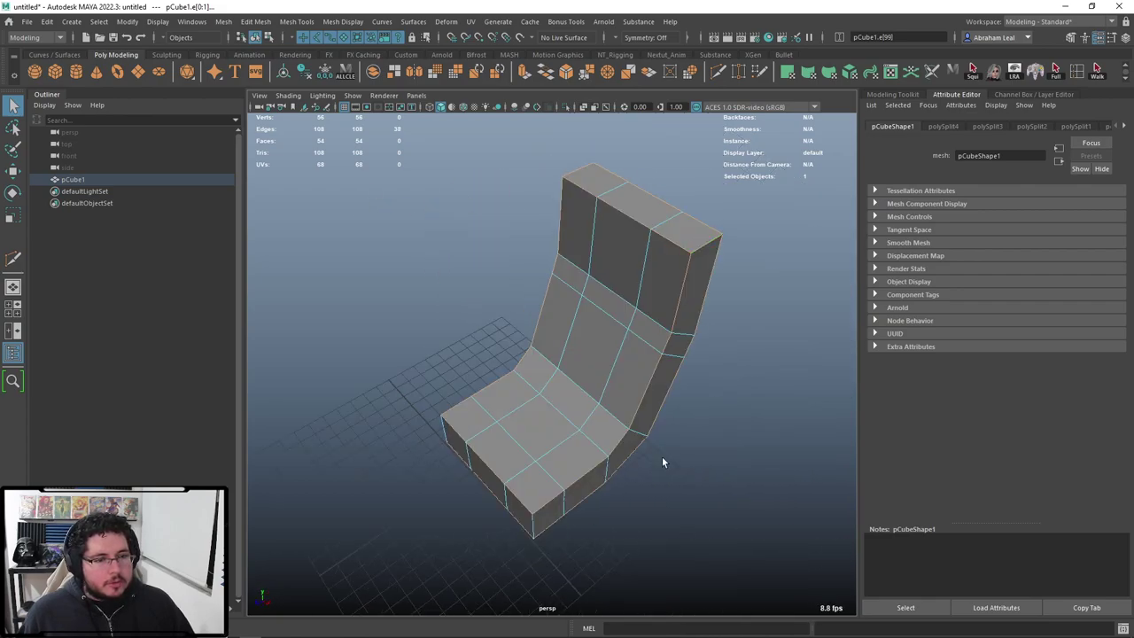
{"action": "left_click_drag", "start_coordinate": [663, 460], "coordinate": [614, 486], "text": "alt"}
{"action": "left_click_drag", "start_coordinate": [522, 399], "coordinate": [600, 443], "text": "alt"}
{"action": "left_click", "coordinate": [599, 441], "text": "shift"}
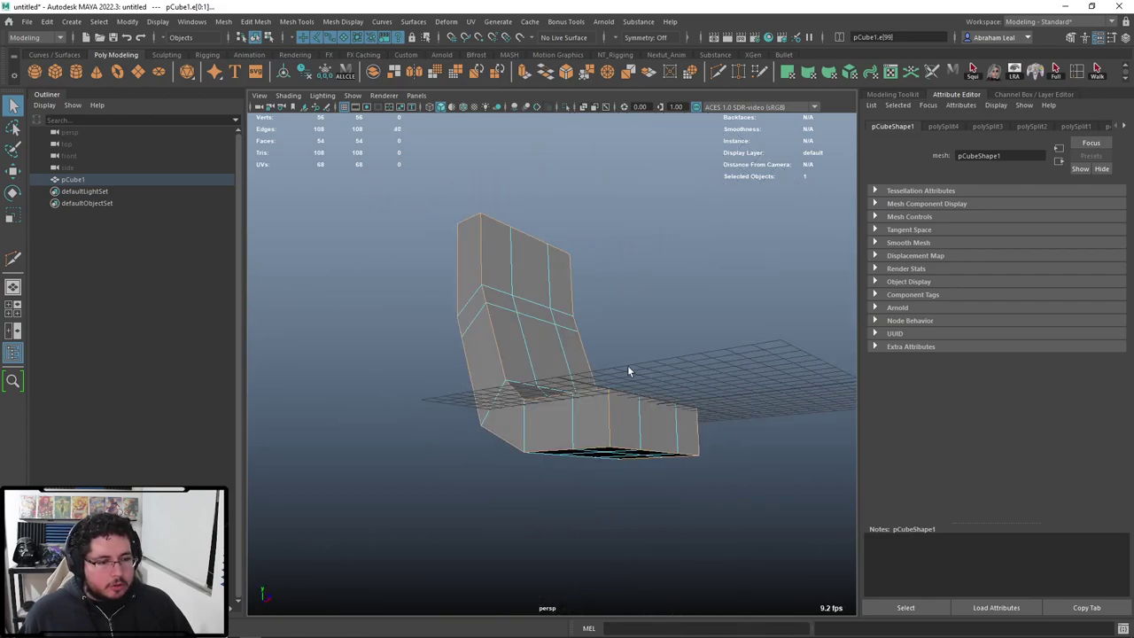
{"action": "left_click_drag", "start_coordinate": [627, 365], "coordinate": [605, 216], "text": "alt"}
{"action": "left_click", "coordinate": [565, 71]}
{"action": "left_click_drag", "start_coordinate": [607, 177], "coordinate": [638, 318], "text": "alt"}
{"action": "left_click_drag", "start_coordinate": [723, 381], "coordinate": [702, 377]}
{"action": "left_click_drag", "start_coordinate": [584, 311], "coordinate": [633, 290], "text": "alt"}
{"action": "mouse_move", "coordinate": [555, 234]}
{"action": "right_mouse_down"}
{"action": "mouse_move", "coordinate": [571, 227]}
{"action": "mouse_move", "coordinate": [539, 222]}
{"action": "right_mouse_up"}
{"action": "left_click_drag", "start_coordinate": [539, 222], "coordinate": [612, 261], "text": "alt"}
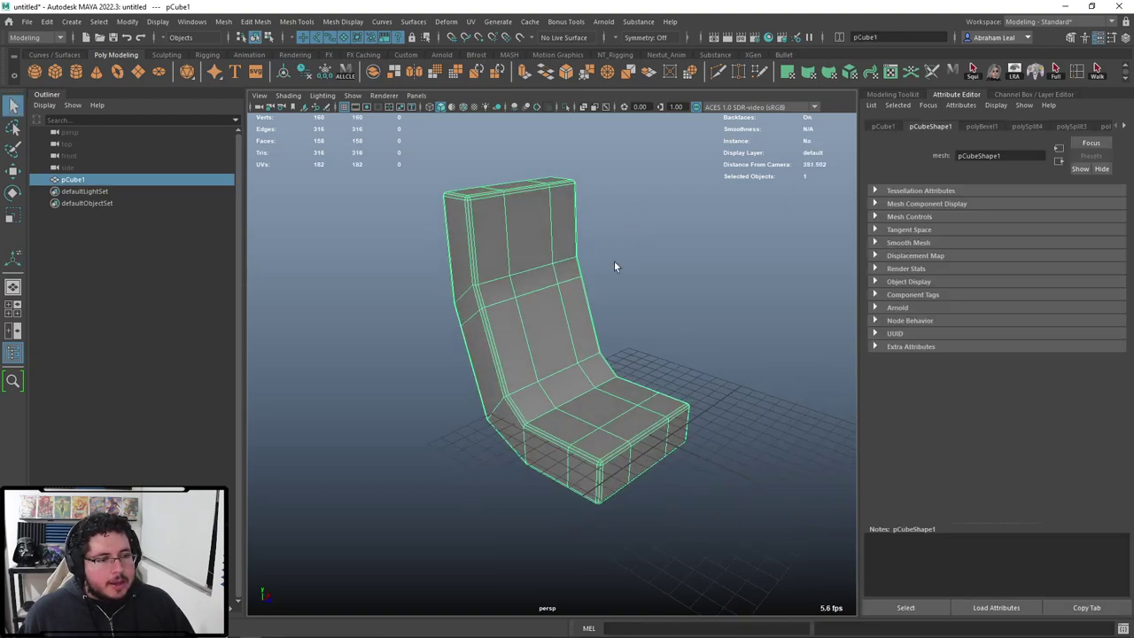
Step: Smooth the chair mesh with one division
{"action": "left_click", "coordinate": [224, 23]}
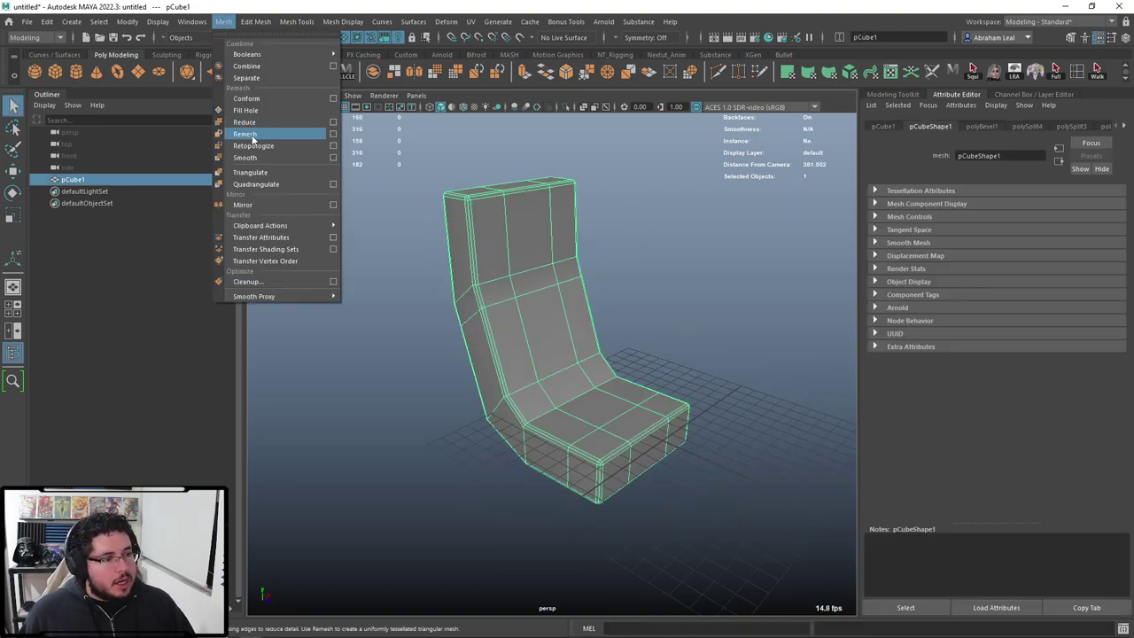
{"action": "left_click", "coordinate": [247, 165]}
{"action": "left_click", "coordinate": [673, 238]}
{"action": "left_click_drag", "start_coordinate": [691, 257], "coordinate": [590, 242], "text": "alt"}
{"action": "left_click", "coordinate": [608, 269]}
{"action": "scroll", "coordinate": [591, 317], "scroll_direction": "up", "scroll_amount": 3}
Step: Compare the smoothed chair's overall form with the gaming chair reference image
{"action": "key", "text": "alt+Tab"}
{"action": "left_click", "coordinate": [587, 237]}
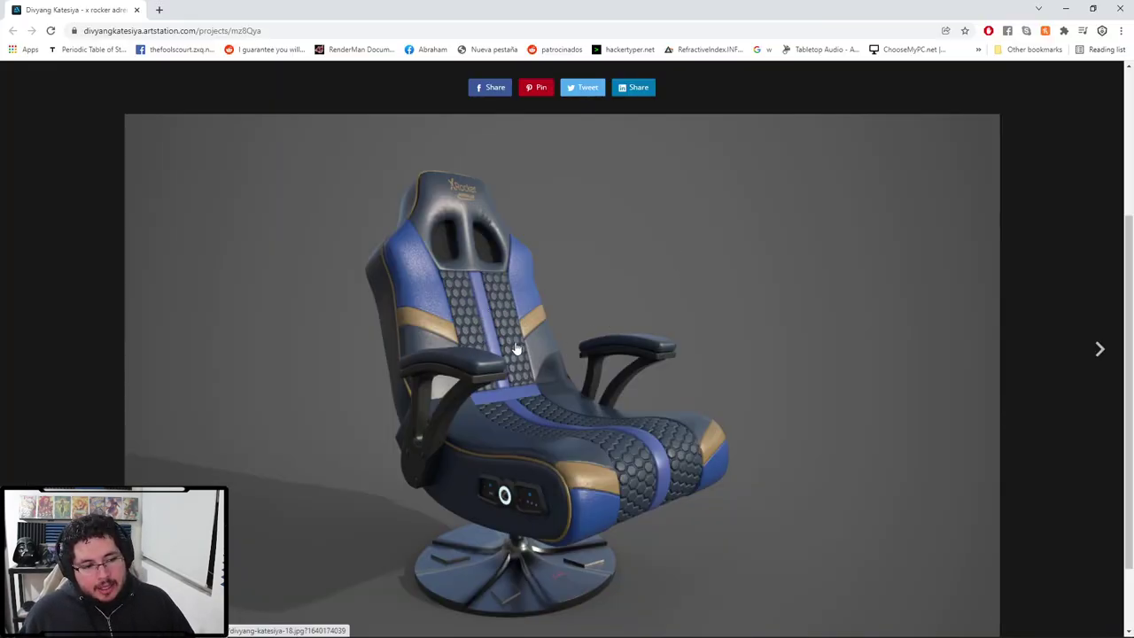
{"action": "key", "text": "alt+Tab"}
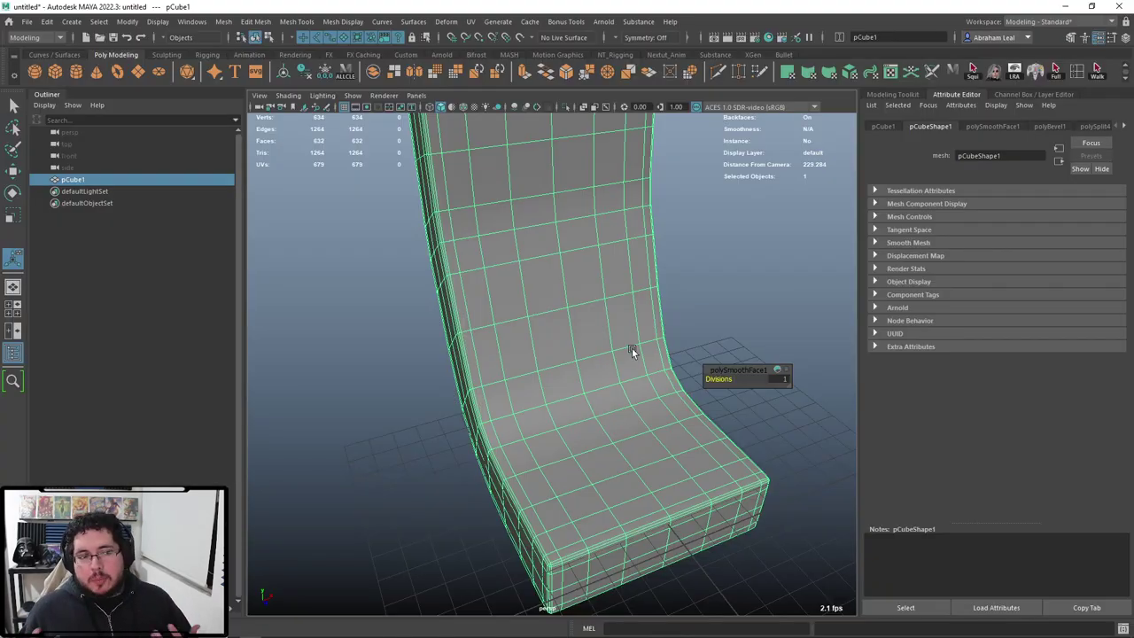
{"action": "middle_click_drag", "start_coordinate": [611, 230], "coordinate": [577, 300], "text": "alt"}
{"action": "right_click_drag", "start_coordinate": [577, 299], "coordinate": [586, 252], "text": "alt"}
{"action": "left_click", "coordinate": [649, 239]}
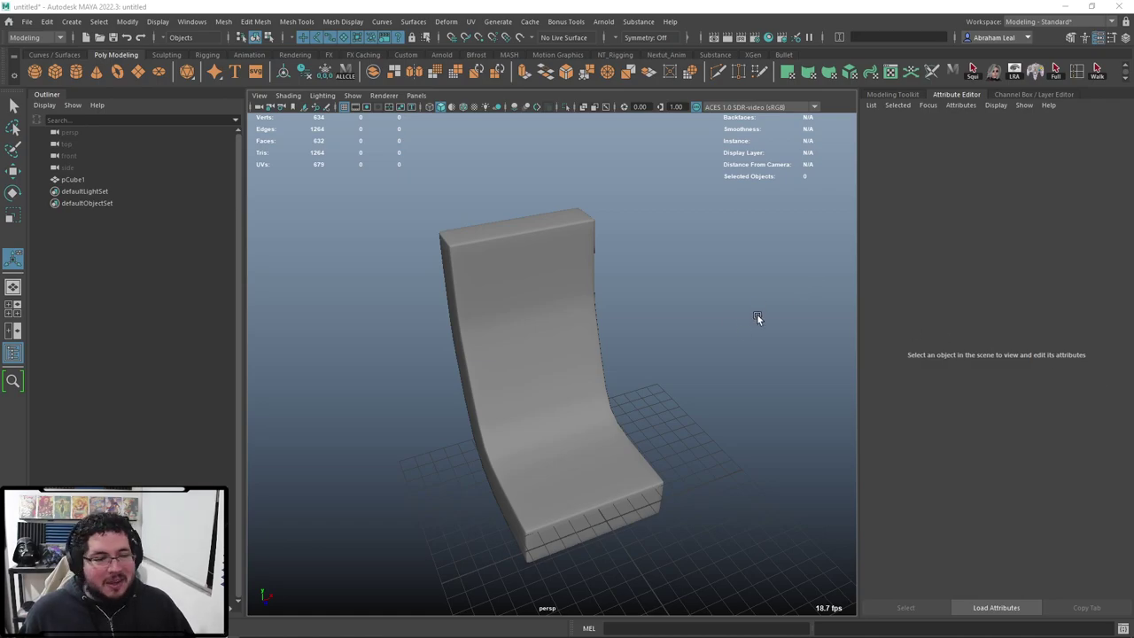
{"action": "left_click", "coordinate": [564, 293]}
{"action": "left_click_drag", "start_coordinate": [564, 293], "coordinate": [580, 310], "text": "alt"}
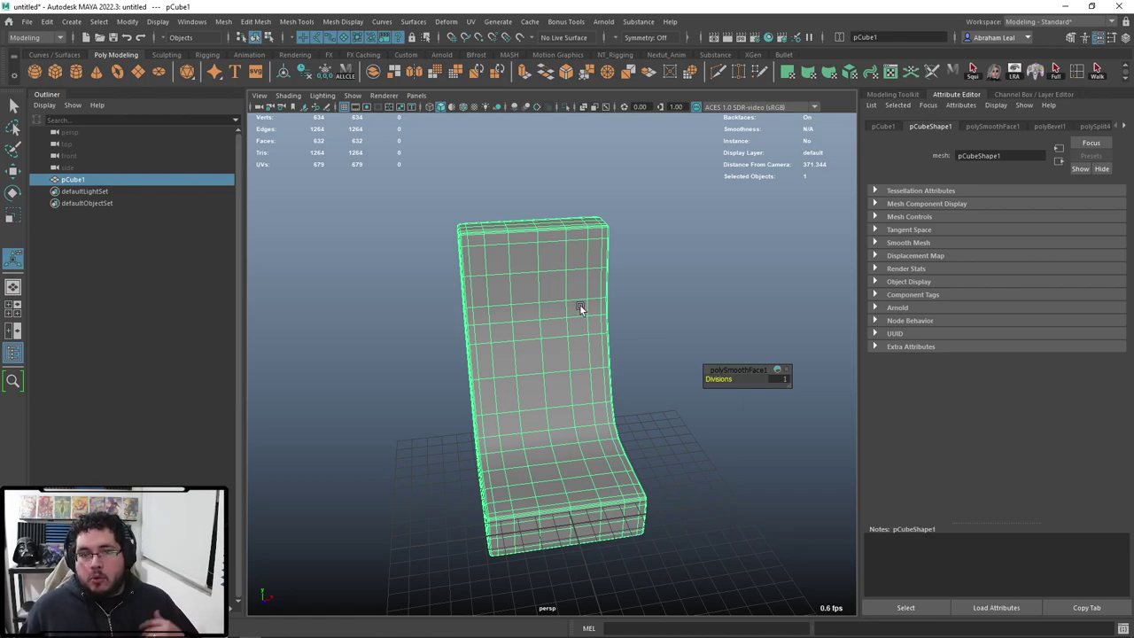
Step: Select two lengthwise face loops running around the chair, one on each side of the central columns
{"action": "left_click_drag", "start_coordinate": [534, 321], "coordinate": [567, 310], "text": "alt"}
{"action": "right_click_drag", "start_coordinate": [496, 301], "coordinate": [465, 240], "text": "alt"}
{"action": "middle_click_drag", "start_coordinate": [465, 240], "coordinate": [487, 255], "text": "alt"}
{"action": "left_click_drag", "start_coordinate": [508, 271], "coordinate": [479, 258], "text": "alt"}
{"action": "key", "text": "F11"}
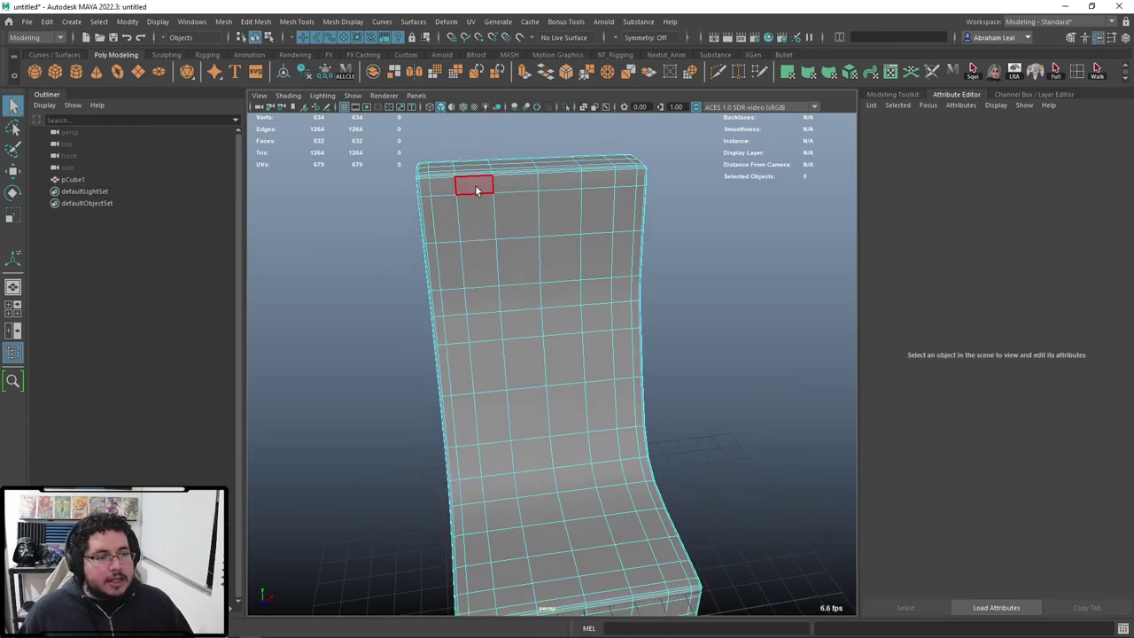
{"action": "left_click", "coordinate": [476, 190]}
{"action": "double_click", "coordinate": [481, 206], "text": "shift"}
{"action": "left_click_drag", "start_coordinate": [487, 217], "coordinate": [571, 233], "text": "alt"}
{"action": "left_click", "coordinate": [609, 219], "text": "shift"}
{"action": "double_click", "coordinate": [607, 184], "text": "shift"}
{"action": "left_click_drag", "start_coordinate": [610, 183], "coordinate": [561, 394], "text": "alt"}
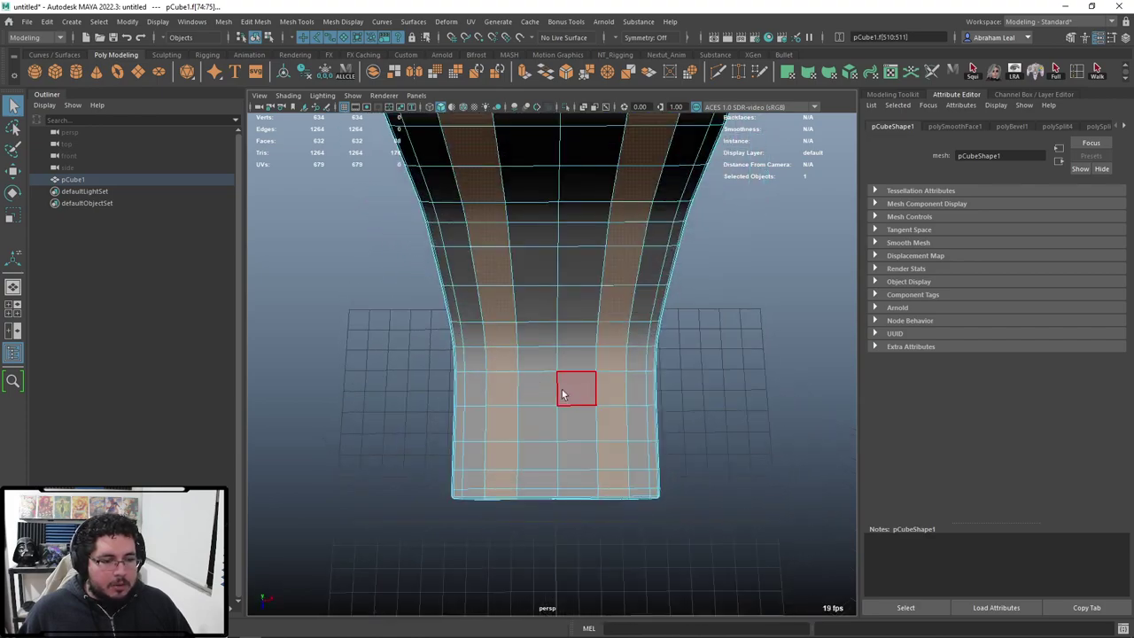
Step: Remove the underside faces from the selection and add the central faces of the seat and its front edge
{"action": "left_click_drag", "start_coordinate": [581, 354], "coordinate": [546, 494]}
{"action": "left_click_drag", "start_coordinate": [532, 542], "coordinate": [531, 541]}
{"action": "left_click_drag", "start_coordinate": [531, 540], "coordinate": [712, 475], "text": "alt"}
{"action": "left_click_drag", "start_coordinate": [677, 510], "coordinate": [746, 461]}
{"action": "left_click_drag", "start_coordinate": [316, 562], "coordinate": [640, 388], "text": "alt"}
{"action": "scroll", "coordinate": [594, 336], "scroll_direction": "up", "scroll_amount": 5}
{"action": "left_click_drag", "start_coordinate": [593, 336], "coordinate": [670, 294], "text": "alt"}
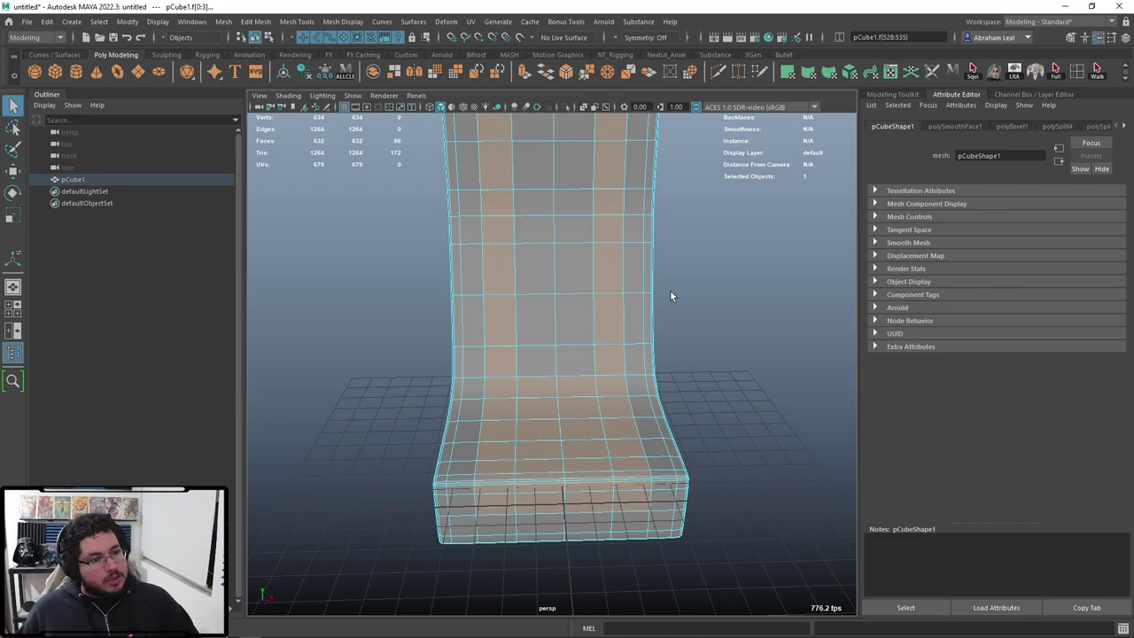
{"action": "left_click_drag", "start_coordinate": [617, 301], "coordinate": [527, 308], "text": "alt"}
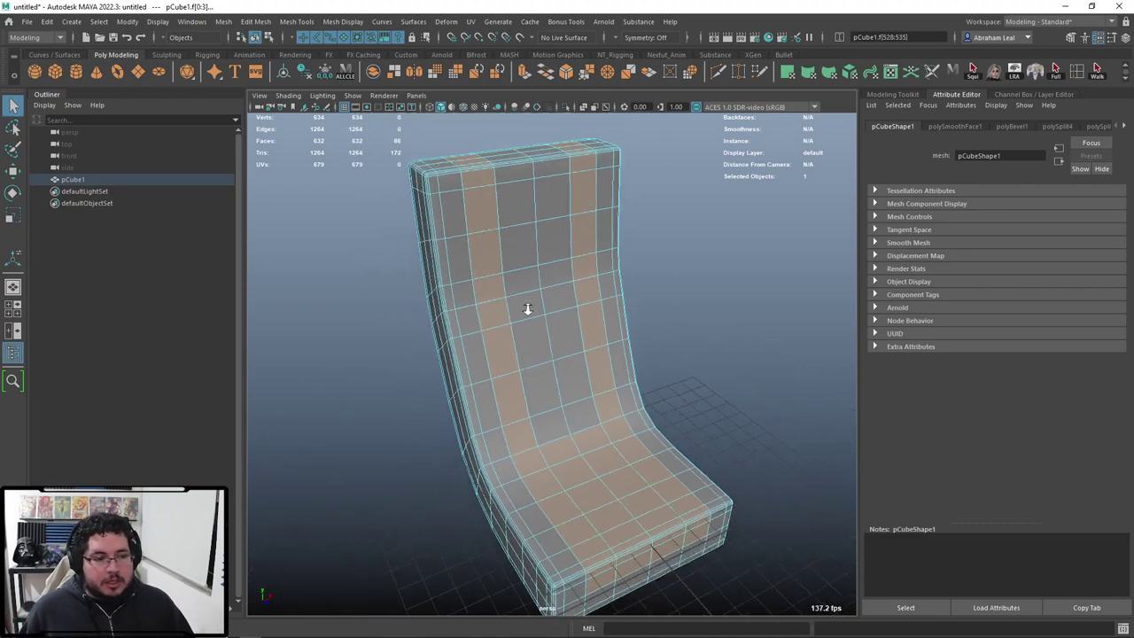
Step: Isolate the selected strip and seat faces in the viewport and clear the selection
{"action": "right_click_drag", "start_coordinate": [528, 309], "coordinate": [488, 286], "text": "alt"}
{"action": "left_click_drag", "start_coordinate": [488, 286], "coordinate": [509, 291], "text": "alt"}
{"action": "right_click_drag", "start_coordinate": [508, 291], "coordinate": [540, 323], "text": "alt"}
{"action": "left_click_drag", "start_coordinate": [540, 323], "coordinate": [549, 140], "text": "alt"}
{"action": "left_click", "coordinate": [565, 108]}
{"action": "left_click_drag", "start_coordinate": [556, 226], "coordinate": [679, 228], "text": "alt"}
{"action": "left_click", "coordinate": [681, 227]}
{"action": "right_click_drag", "start_coordinate": [681, 226], "coordinate": [628, 255], "text": "alt"}
{"action": "left_click_drag", "start_coordinate": [628, 255], "coordinate": [592, 241], "text": "alt"}
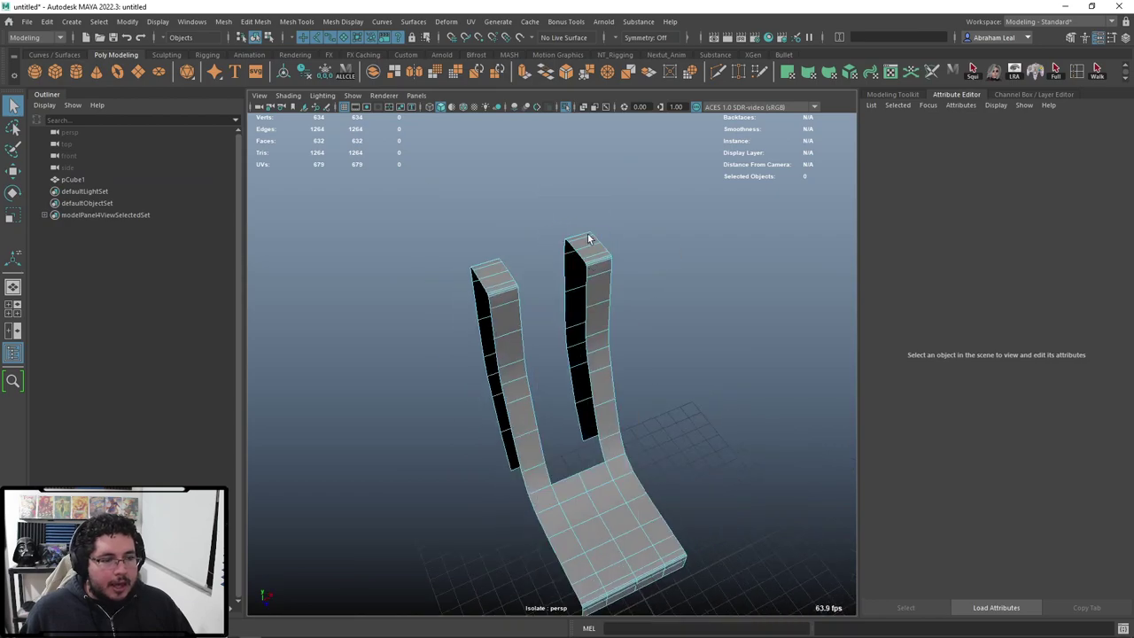
Step: Select the lengthwise border edge loops along the inner and outer sides of both isolated backrest strips
{"action": "double_click", "coordinate": [585, 292]}
{"action": "left_click_drag", "start_coordinate": [646, 395], "coordinate": [561, 379], "text": "alt"}
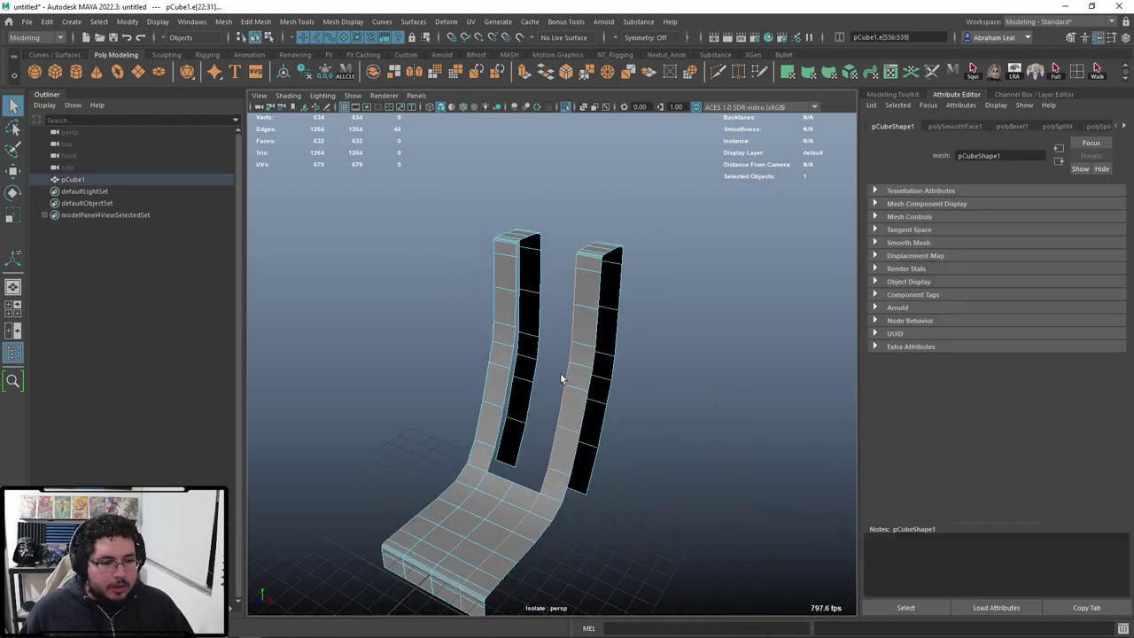
{"action": "left_click_drag", "start_coordinate": [594, 332], "coordinate": [419, 364], "text": "alt"}
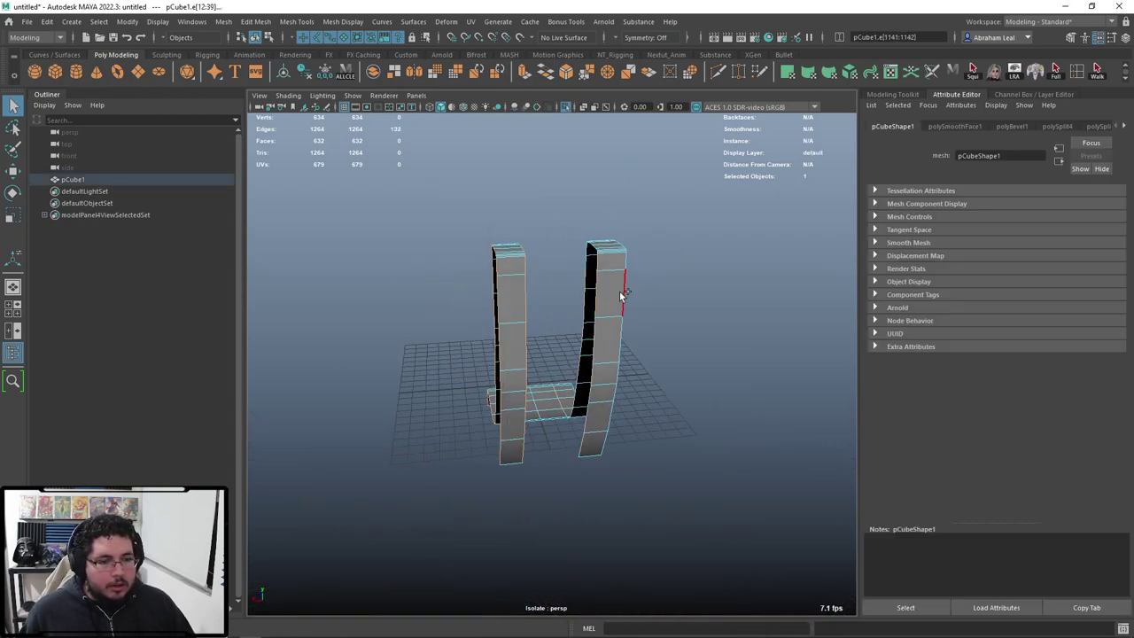
{"action": "left_click_drag", "start_coordinate": [642, 372], "coordinate": [591, 150], "text": "alt"}
{"action": "middle_click_drag", "start_coordinate": [603, 381], "coordinate": [579, 238], "text": "alt"}
{"action": "left_click_drag", "start_coordinate": [578, 239], "coordinate": [563, 379], "text": "alt"}
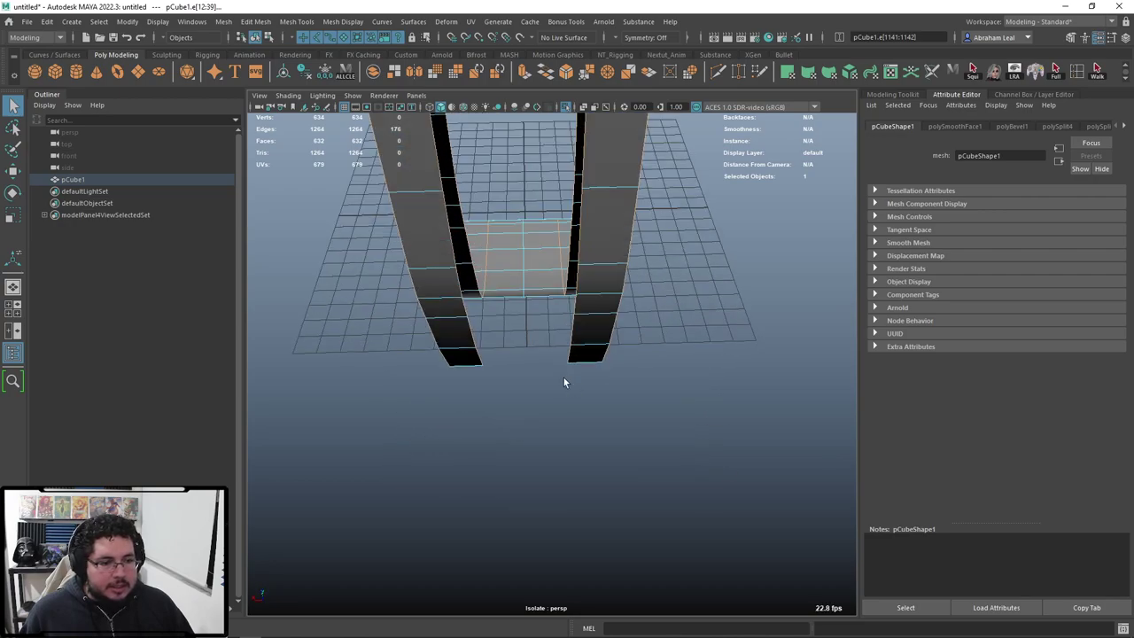
Step: Refine the border edge selection around the seat's front and the strip ends, deselecting stray edges on the seat
{"action": "right_click_drag", "start_coordinate": [429, 353], "coordinate": [503, 310], "text": "alt"}
{"action": "left_click_drag", "start_coordinate": [482, 254], "coordinate": [583, 233], "text": "alt"}
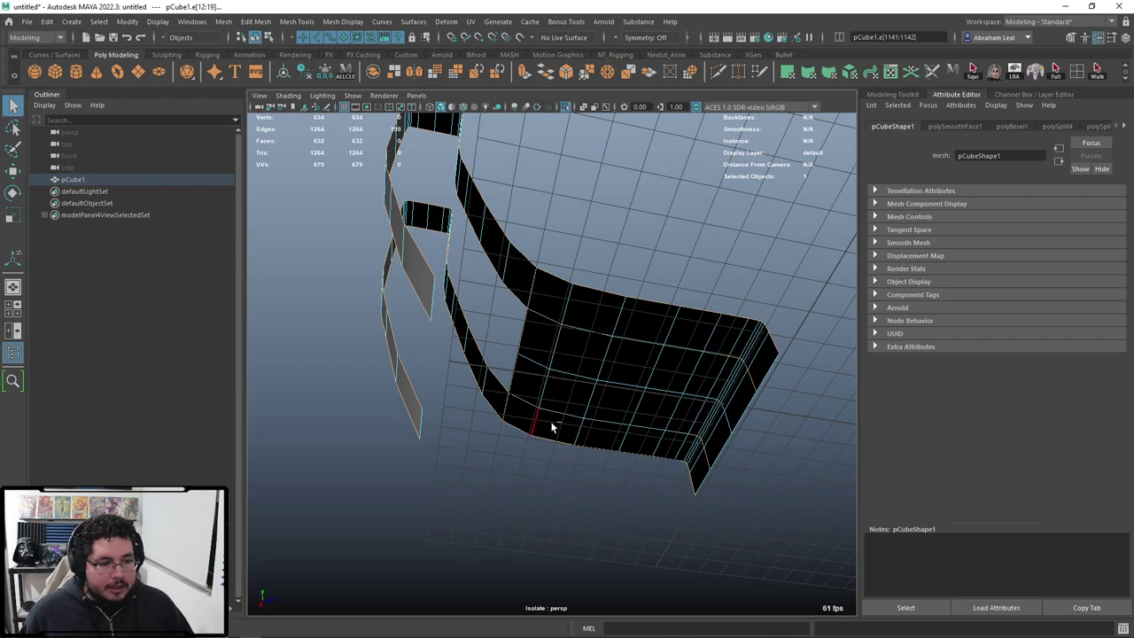
{"action": "left_click_drag", "start_coordinate": [550, 428], "coordinate": [568, 328], "text": "alt"}
{"action": "left_click_drag", "start_coordinate": [655, 401], "coordinate": [680, 394], "text": "alt"}
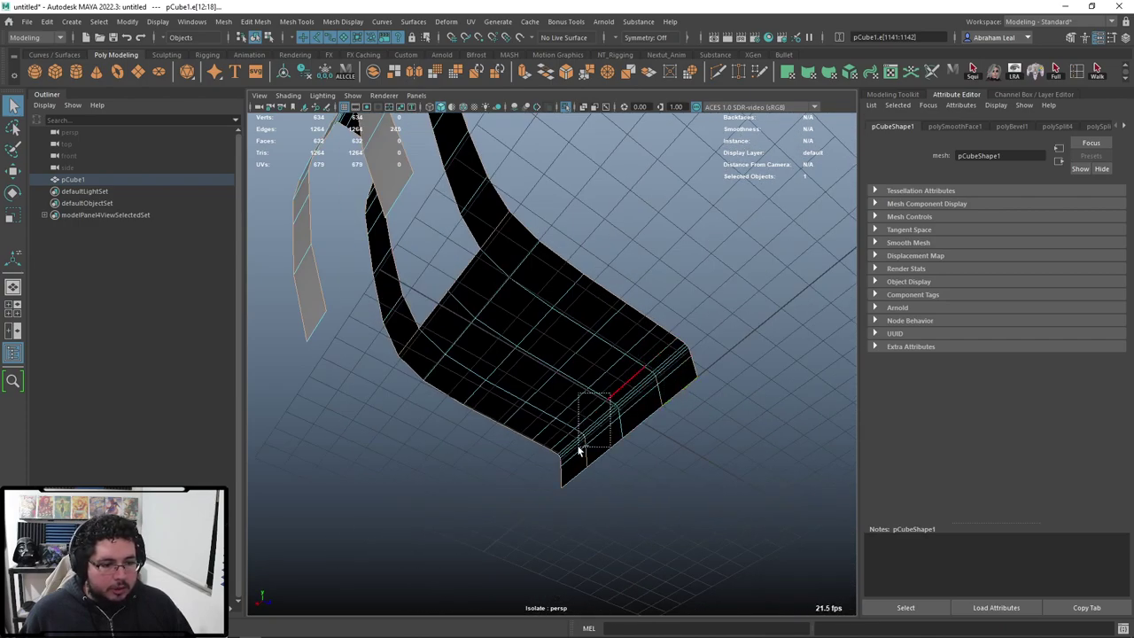
{"action": "left_click_drag", "start_coordinate": [598, 449], "coordinate": [648, 405], "text": "alt"}
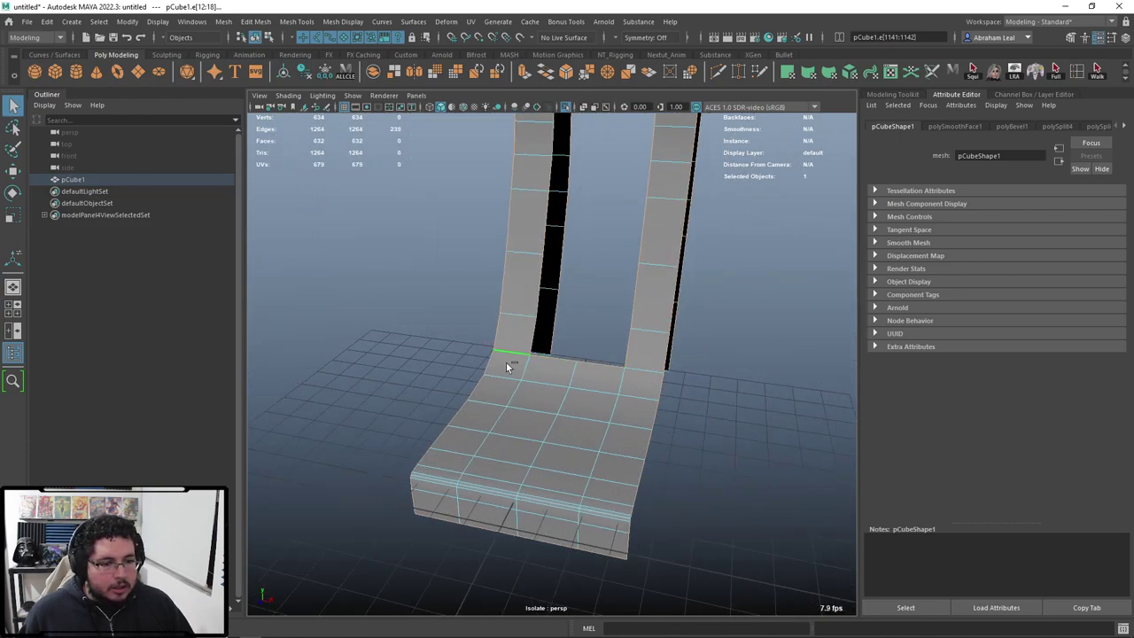
{"action": "left_click_drag", "start_coordinate": [608, 296], "coordinate": [418, 324], "text": "alt"}
{"action": "left_click_drag", "start_coordinate": [632, 438], "coordinate": [546, 335], "text": "alt"}
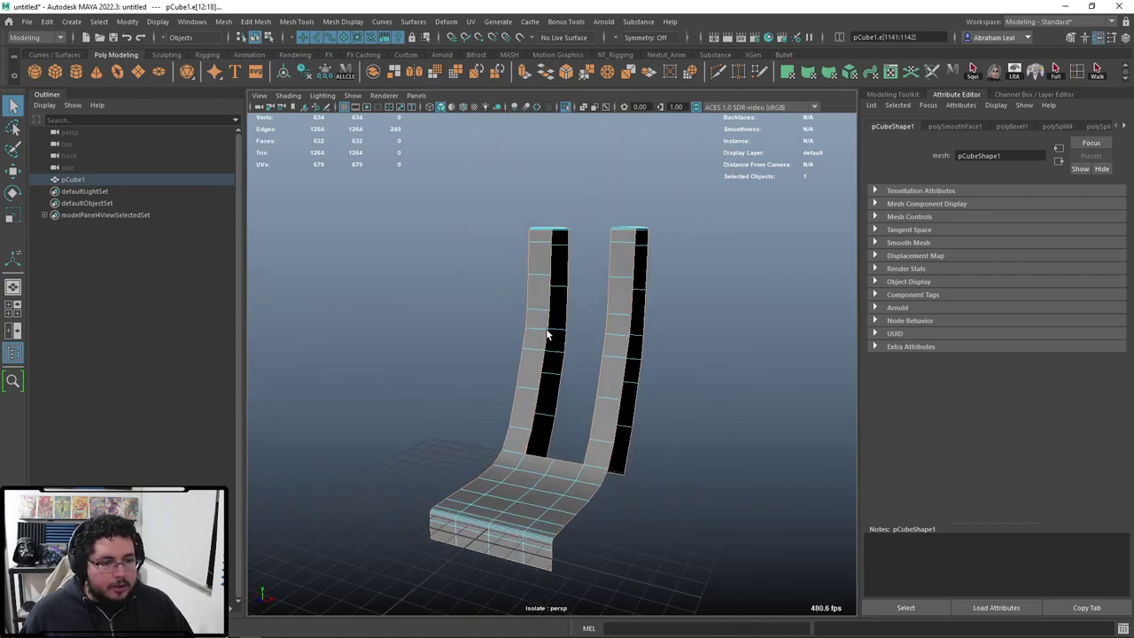
Step: Show the whole chair again and add the edges where the backrest's central panel meets the seat to the selection
{"action": "left_click", "coordinate": [567, 106]}
{"action": "left_click_drag", "start_coordinate": [585, 265], "coordinate": [600, 384], "text": "alt"}
{"action": "left_click_drag", "start_coordinate": [692, 400], "coordinate": [567, 445], "text": "alt"}
{"action": "scroll", "coordinate": [553, 430], "scroll_direction": "up", "scroll_amount": 3}
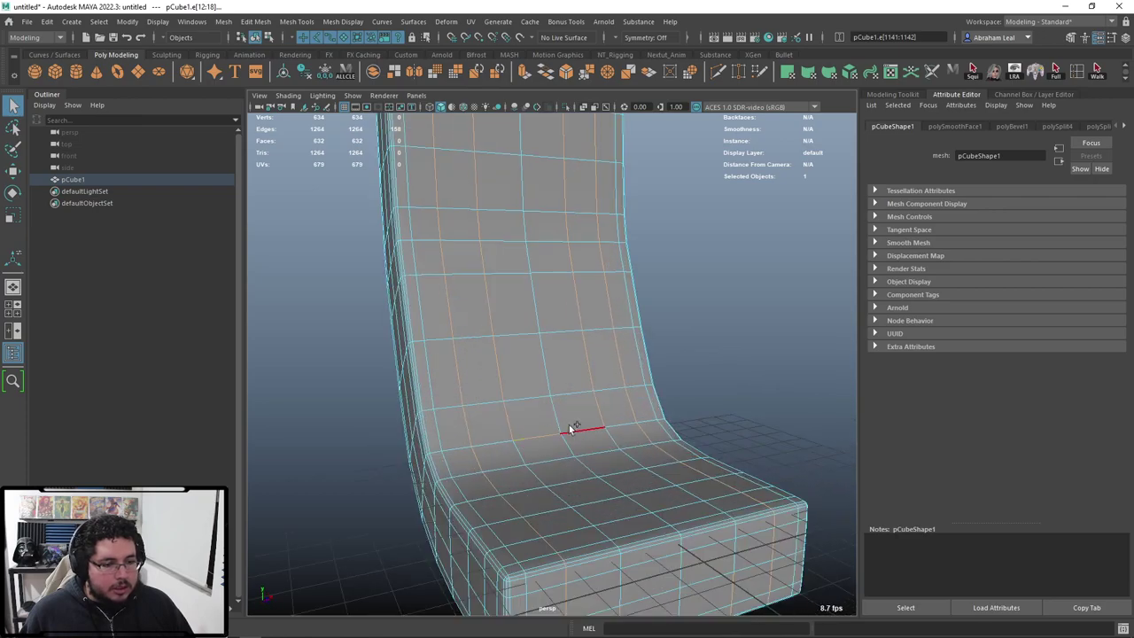
{"action": "left_click", "coordinate": [570, 428], "text": "shift"}
{"action": "scroll", "coordinate": [570, 427], "scroll_direction": "down", "scroll_amount": 5}
{"action": "left_click_drag", "start_coordinate": [670, 454], "coordinate": [496, 323], "text": "alt"}
Step: Deselect the unwanted edges on the chair's underside and lower back, keeping only the strip and seat outline
{"action": "scroll", "coordinate": [663, 398], "scroll_direction": "up", "scroll_amount": 3}
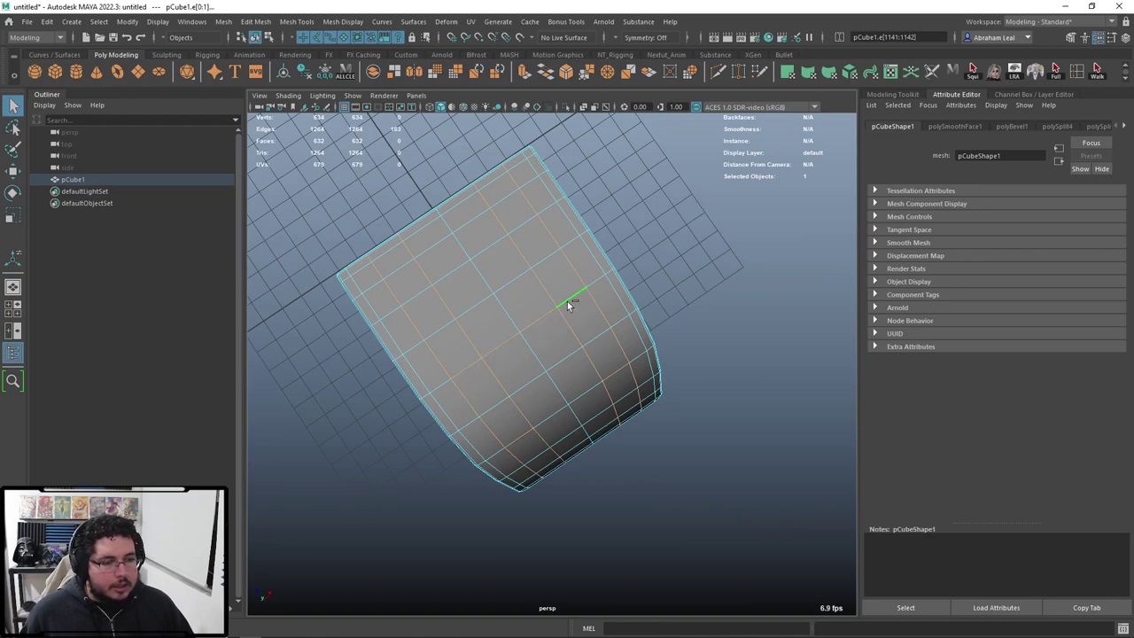
{"action": "left_click_drag", "start_coordinate": [479, 191], "coordinate": [452, 256], "text": "alt"}
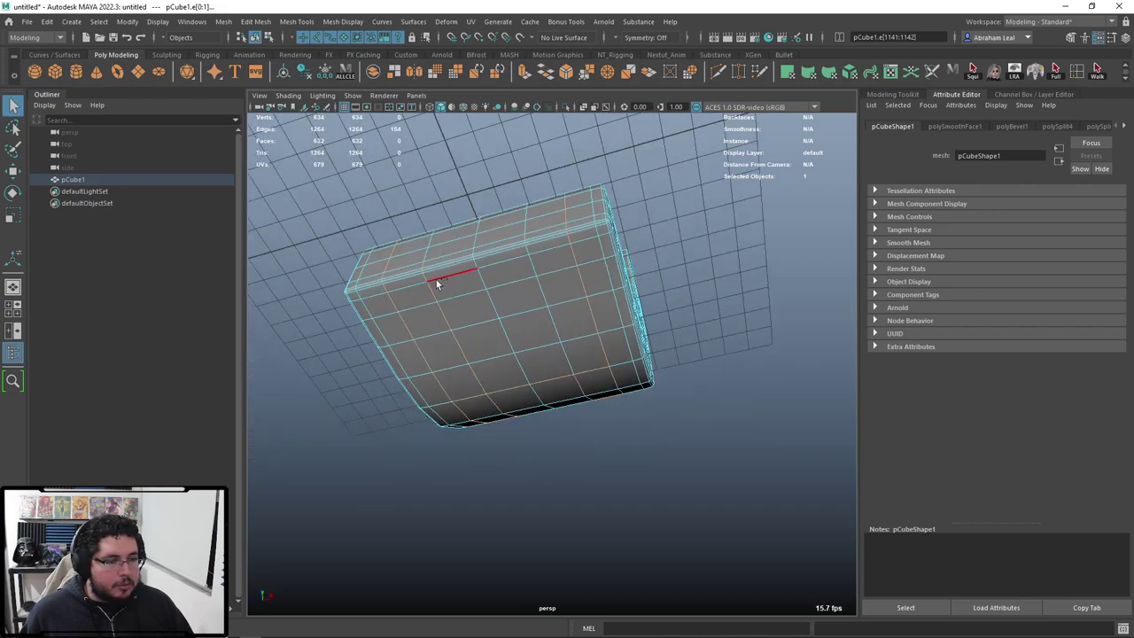
{"action": "left_click_drag", "start_coordinate": [538, 396], "coordinate": [467, 341], "text": "alt"}
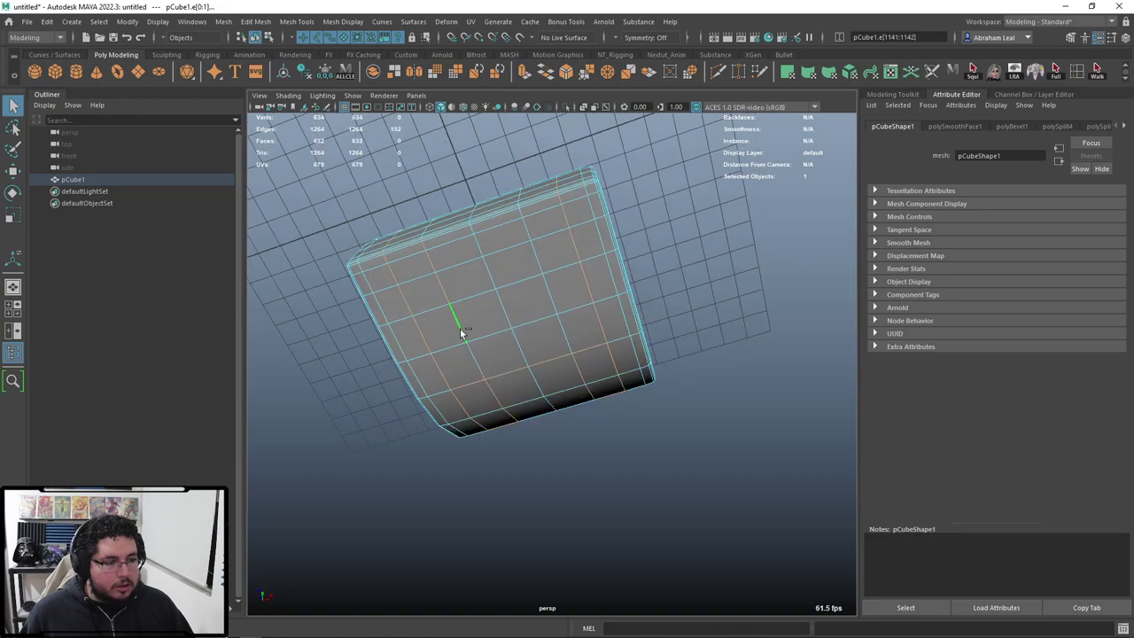
{"action": "key", "text": "alt+shift"}
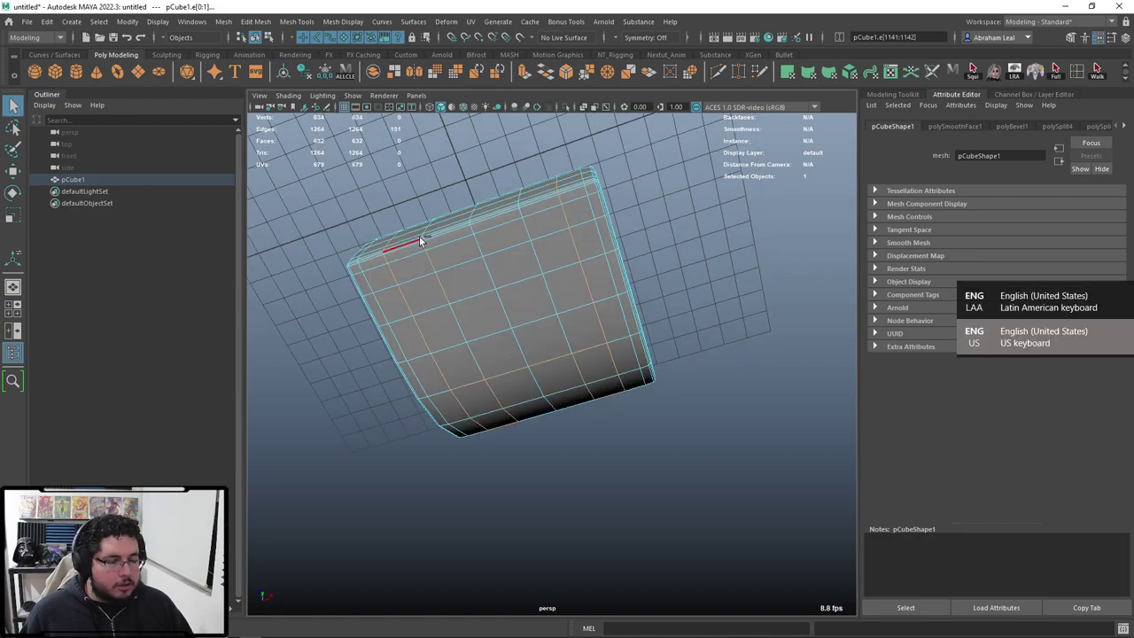
{"action": "left_click_drag", "start_coordinate": [436, 253], "coordinate": [467, 306], "text": "alt"}
{"action": "left_click_drag", "start_coordinate": [458, 263], "coordinate": [510, 171], "text": "alt"}
{"action": "left_click_drag", "start_coordinate": [487, 221], "coordinate": [502, 325], "text": "alt"}
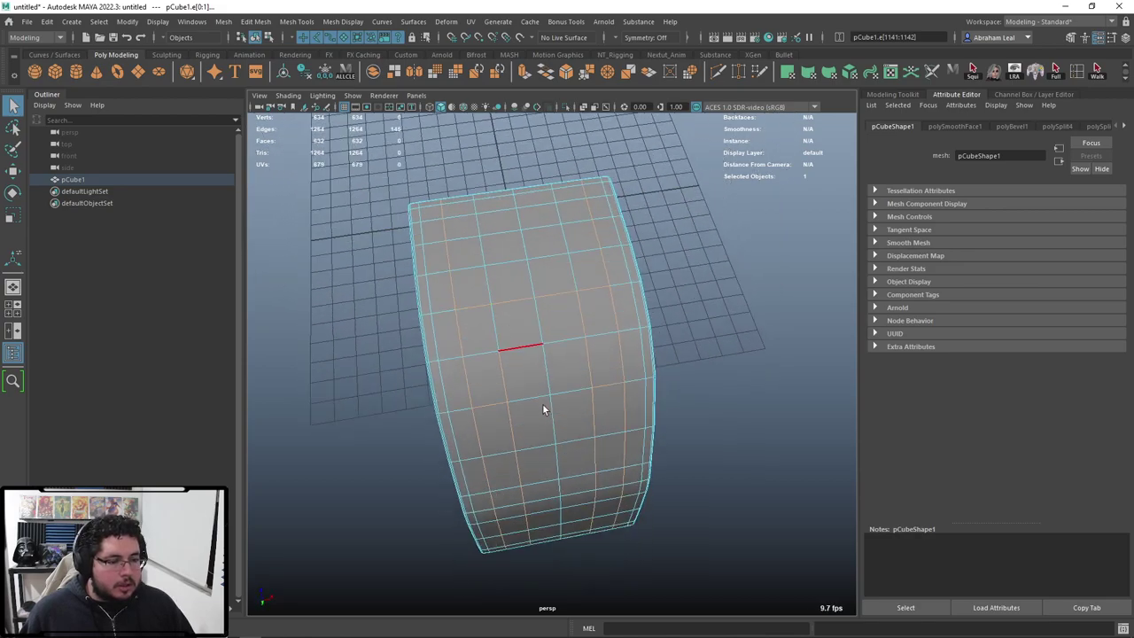
{"action": "left_click_drag", "start_coordinate": [543, 406], "coordinate": [532, 283], "text": "alt"}
{"action": "right_click_drag", "start_coordinate": [533, 283], "coordinate": [509, 322], "text": "alt"}
{"action": "left_click_drag", "start_coordinate": [509, 323], "coordinate": [492, 271], "text": "alt"}
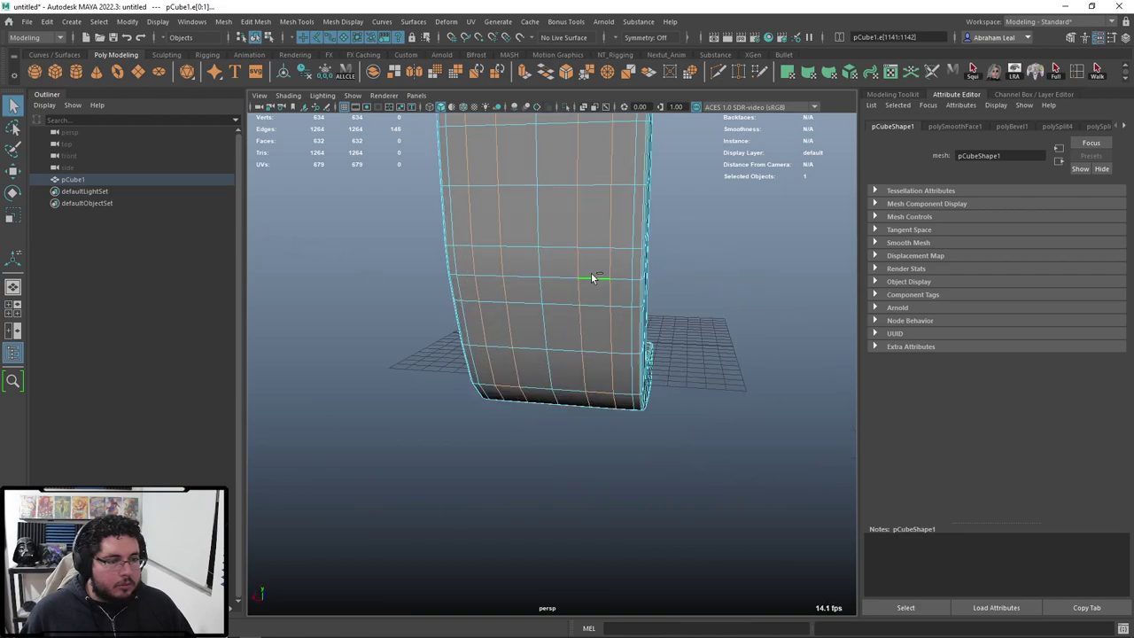
Step: Display the chair in wireframe and remove the remaining stray underside edges from the seam selection
{"action": "left_click_drag", "start_coordinate": [557, 316], "coordinate": [665, 373], "text": "alt"}
{"action": "key", "text": "4"}
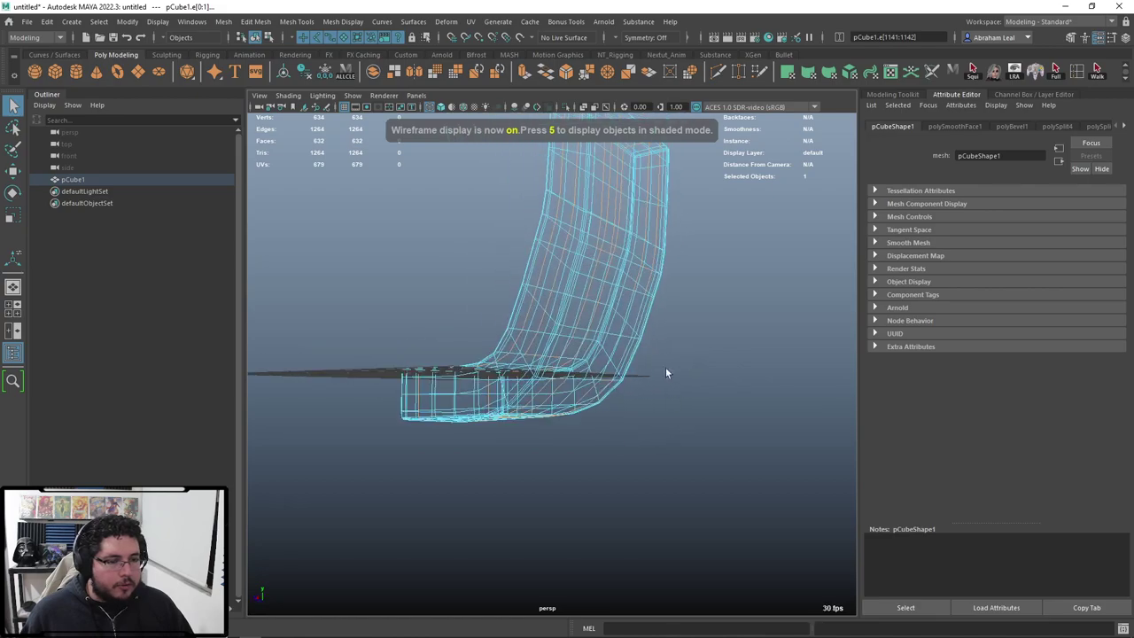
{"action": "left_click_drag", "start_coordinate": [641, 291], "coordinate": [639, 295], "text": "ctrl"}
{"action": "left_click_drag", "start_coordinate": [634, 352], "coordinate": [690, 360], "text": "alt"}
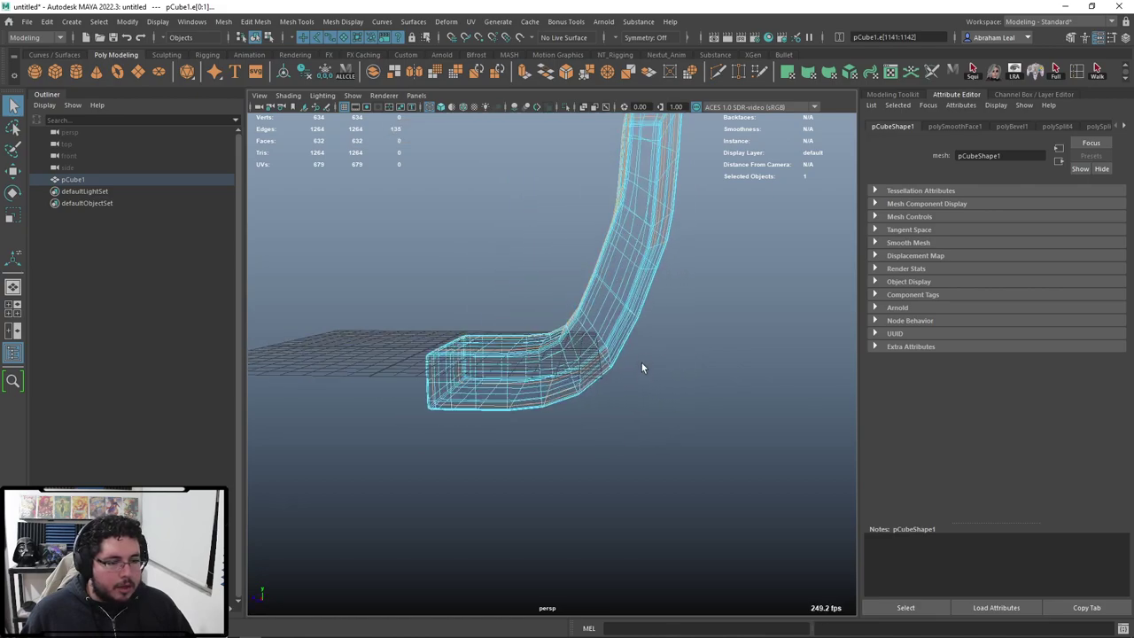
{"action": "mouse_move", "coordinate": [575, 434]}
{"action": "left_mouse_down", "text": "alt"}
{"action": "mouse_move", "coordinate": [744, 448]}
{"action": "mouse_move", "coordinate": [774, 425]}
{"action": "mouse_move", "coordinate": [656, 356]}
{"action": "mouse_move", "coordinate": [746, 385]}
{"action": "mouse_move", "coordinate": [711, 286]}
{"action": "mouse_move", "coordinate": [614, 309]}
{"action": "mouse_move", "coordinate": [558, 384]}
{"action": "mouse_move", "coordinate": [506, 377]}
{"action": "left_mouse_up", "text": "alt"}
Step: Return to shaded display and detach the mesh along the selected seam edges
{"action": "key", "text": "6"}
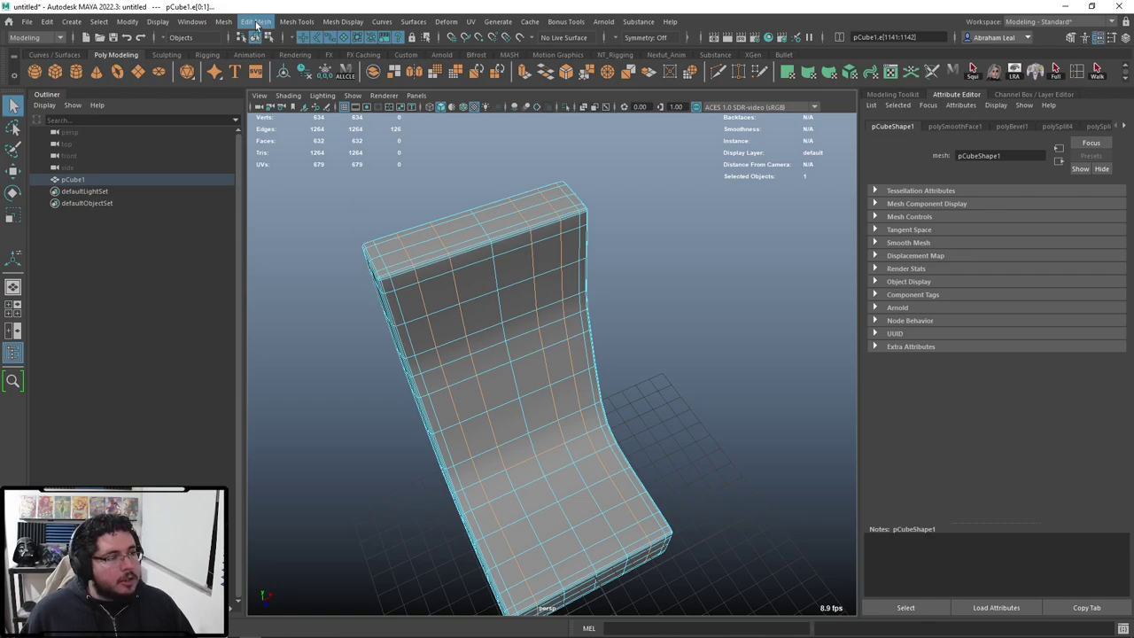
{"action": "left_click", "coordinate": [257, 23]}
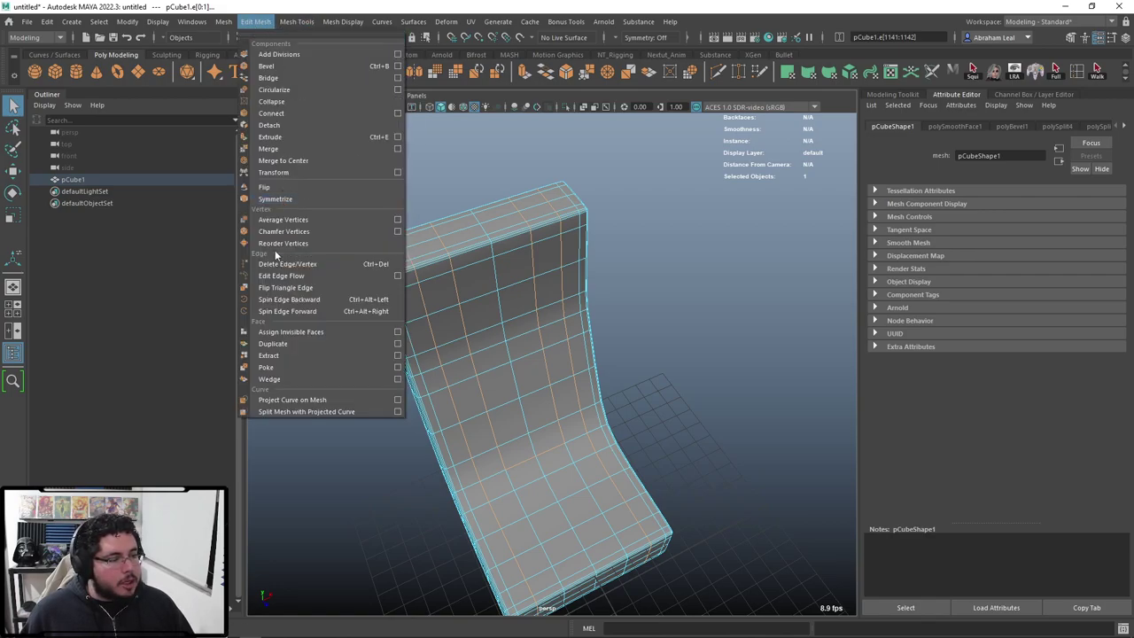
{"action": "left_click", "coordinate": [279, 125]}
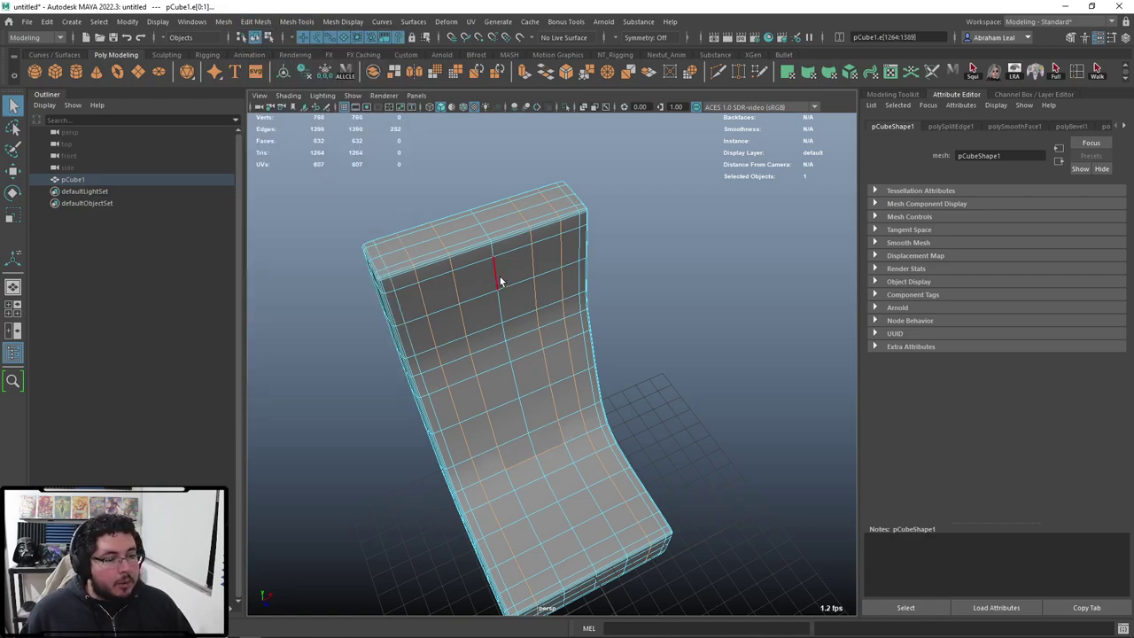
Step: Select the outer body's connected faces to check that the strips and seat are detached, and clear the selection
{"action": "left_click", "coordinate": [593, 236]}
{"action": "left_click", "coordinate": [541, 240]}
{"action": "right_click_drag", "start_coordinate": [540, 240], "coordinate": [542, 252]}
{"action": "double_click", "coordinate": [543, 254]}
{"action": "scroll", "coordinate": [560, 276], "scroll_direction": "down", "scroll_amount": 2}
{"action": "left_click_drag", "start_coordinate": [561, 278], "coordinate": [575, 337], "text": "alt"}
{"action": "double_click", "coordinate": [529, 369]}
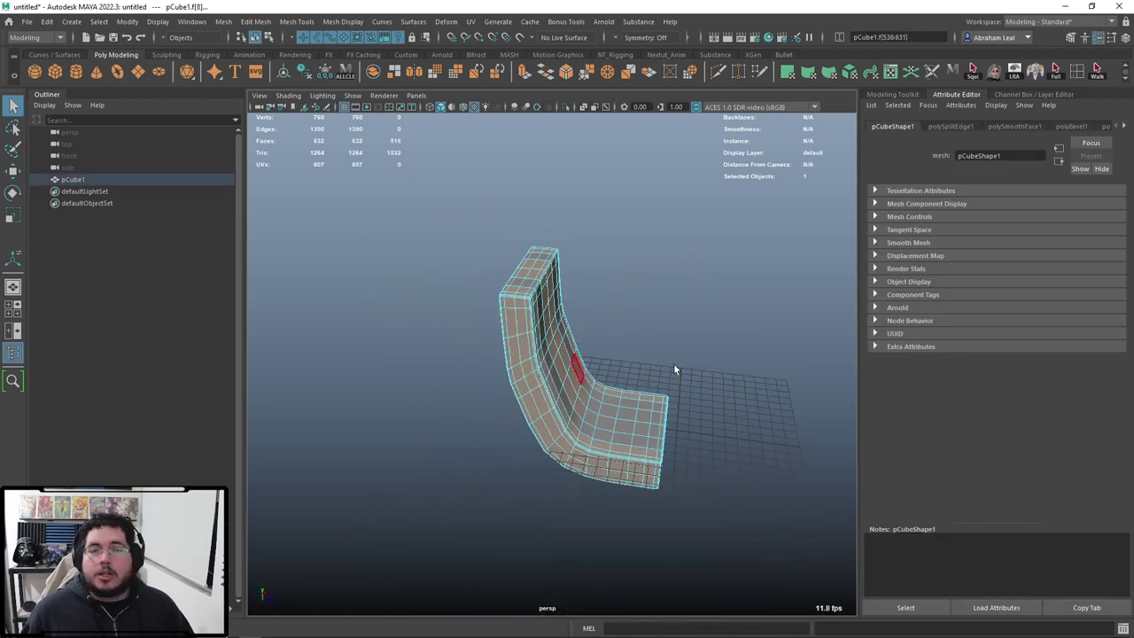
{"action": "left_click_drag", "start_coordinate": [673, 366], "coordinate": [570, 367], "text": "alt"}
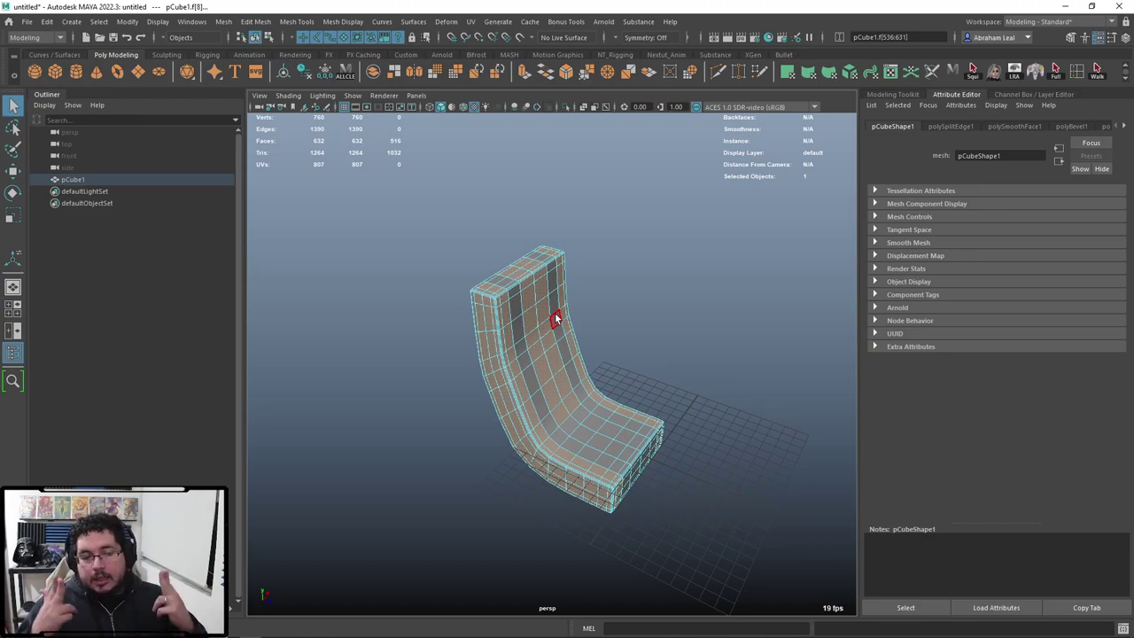
{"action": "left_click", "coordinate": [633, 285]}
{"action": "scroll", "coordinate": [632, 285], "scroll_direction": "up", "scroll_amount": 5}
{"action": "left_click_drag", "start_coordinate": [454, 218], "coordinate": [456, 254], "text": "alt"}
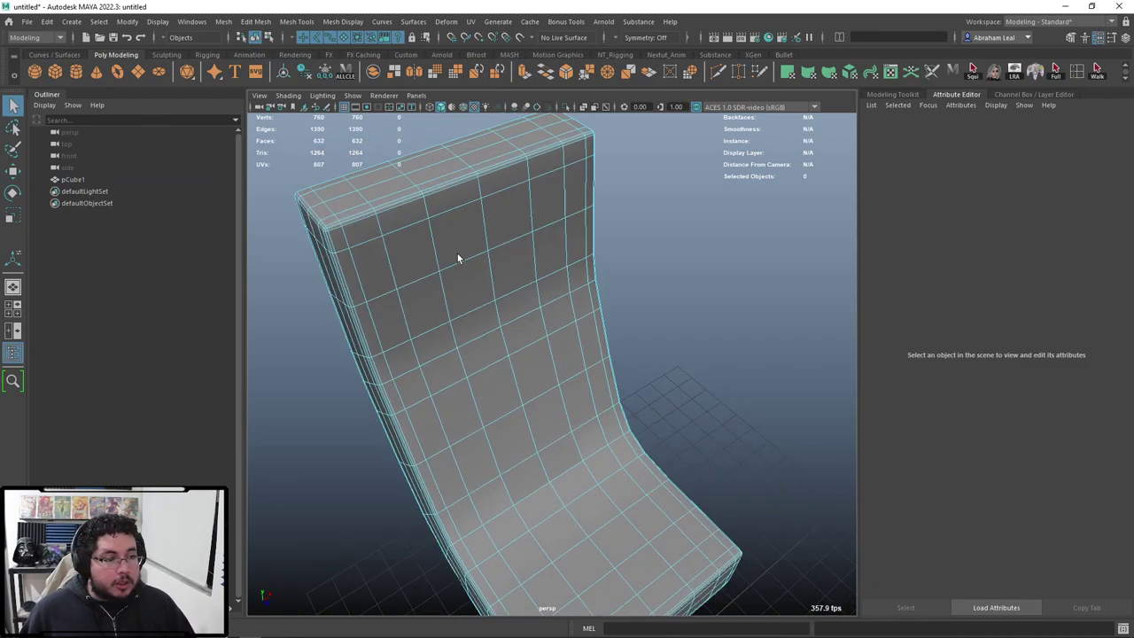
{"action": "right_click_drag", "start_coordinate": [457, 254], "coordinate": [485, 193]}
{"action": "left_click", "coordinate": [568, 106]}
{"action": "key", "text": "f"}
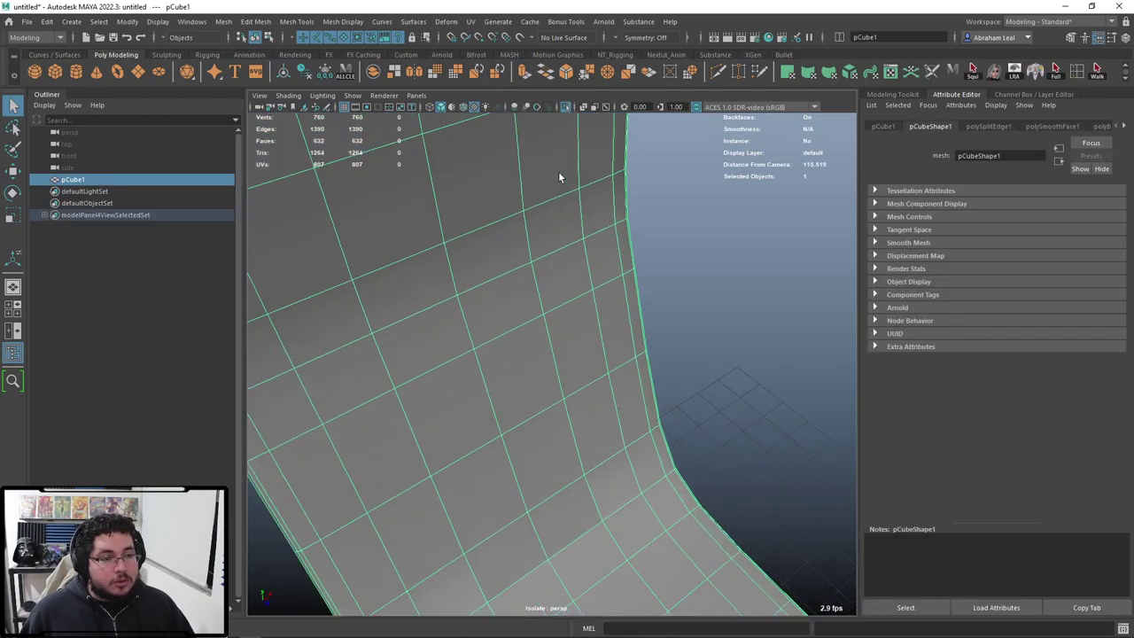
{"action": "key", "text": "F8"}
{"action": "double_click", "coordinate": [535, 281]}
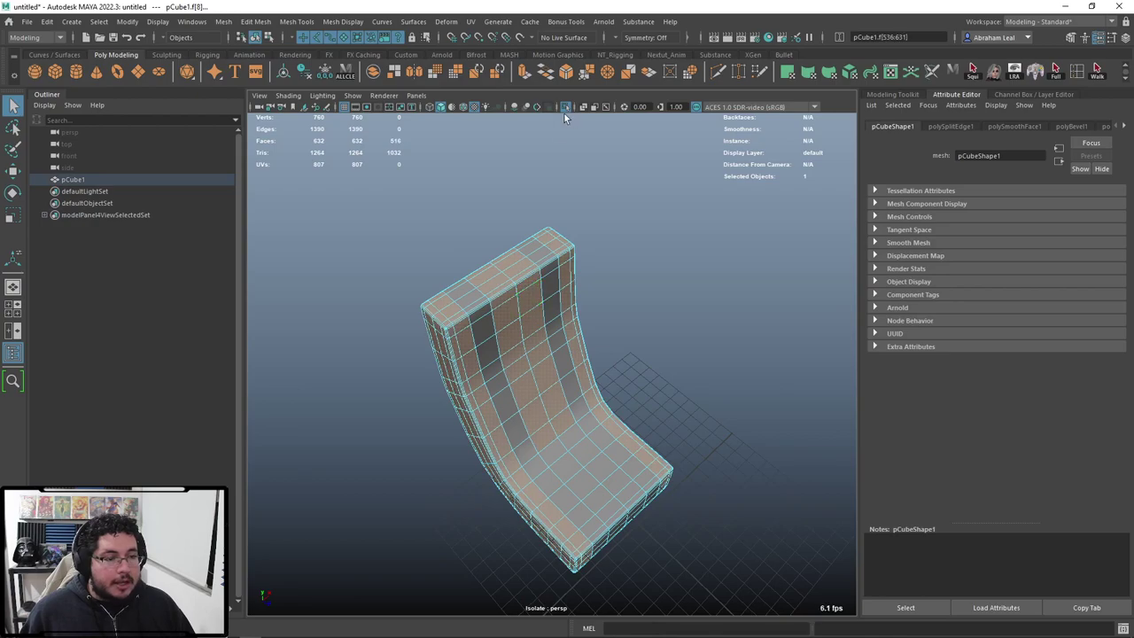
{"action": "left_click", "coordinate": [566, 106]}
{"action": "left_click", "coordinate": [566, 106]}
{"action": "left_click", "coordinate": [642, 248]}
{"action": "left_click_drag", "start_coordinate": [664, 279], "coordinate": [600, 254], "text": "alt"}
{"action": "scroll", "coordinate": [600, 254], "scroll_direction": "up", "scroll_amount": 5}
{"action": "left_click_drag", "start_coordinate": [550, 309], "coordinate": [483, 285], "text": "alt"}
{"action": "left_click_drag", "start_coordinate": [478, 232], "coordinate": [461, 177], "text": "alt"}
{"action": "right_click_drag", "start_coordinate": [461, 177], "coordinate": [514, 160]}
{"action": "left_click", "coordinate": [566, 106]}
Step: Separate the chair mesh into individual objects along its detached seams and clear the selection
{"action": "scroll", "coordinate": [536, 197], "scroll_direction": "down", "scroll_amount": 6}
{"action": "left_click", "coordinate": [485, 285]}
{"action": "left_click", "coordinate": [484, 289]}
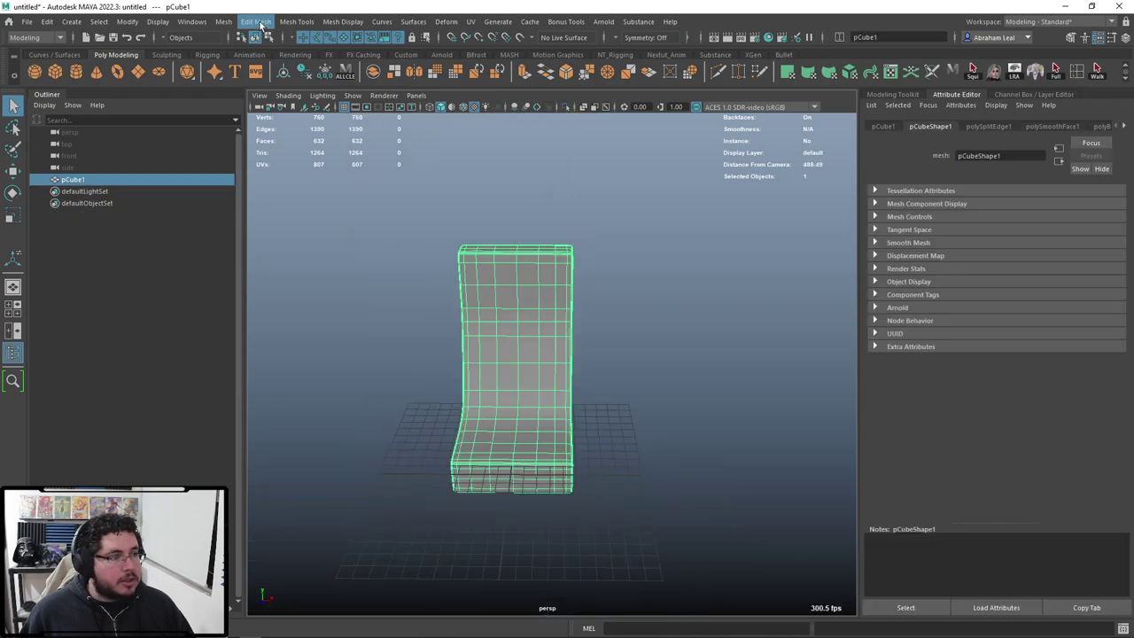
{"action": "left_click", "coordinate": [224, 21]}
{"action": "left_click", "coordinate": [259, 81]}
{"action": "scroll", "coordinate": [503, 228], "scroll_direction": "up", "scroll_amount": 3}
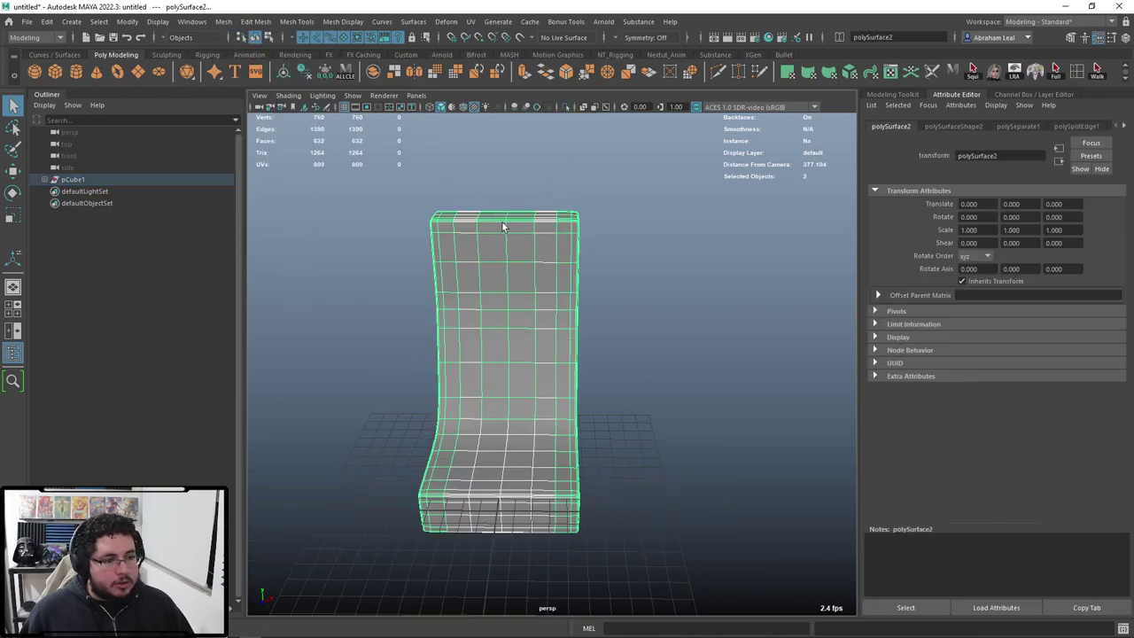
{"action": "left_click_drag", "start_coordinate": [503, 228], "coordinate": [584, 250], "text": "alt"}
{"action": "left_click", "coordinate": [604, 240]}
Step: Isolate the outer body piece with its central back panel and select all its open border edges
{"action": "left_click", "coordinate": [526, 253]}
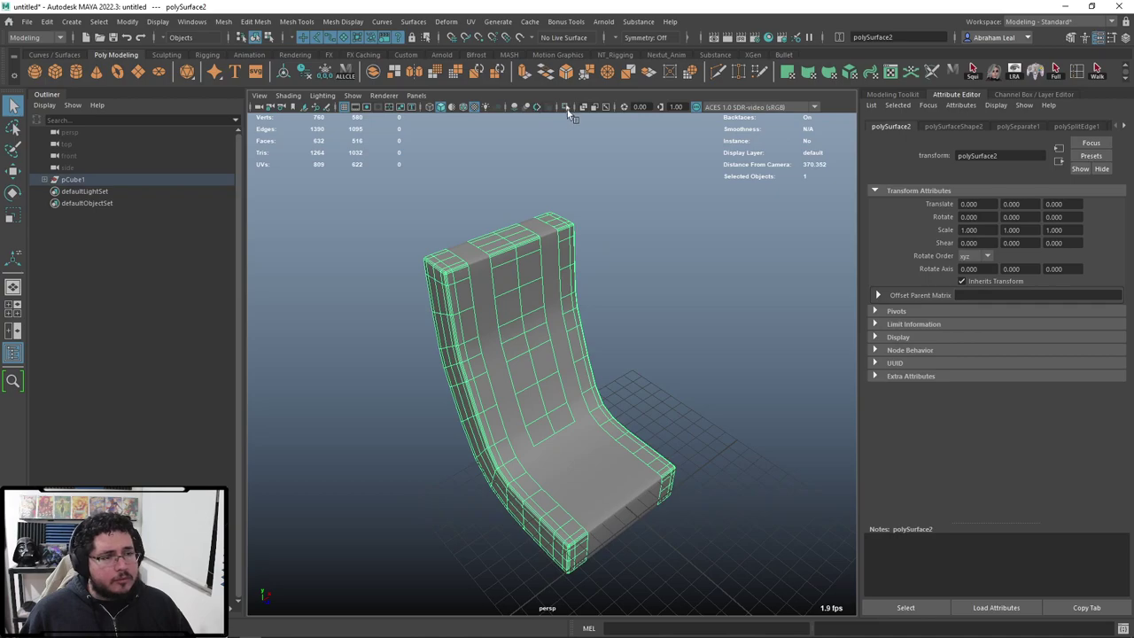
{"action": "left_click", "coordinate": [565, 106]}
{"action": "left_click", "coordinate": [537, 251]}
{"action": "left_click_drag", "start_coordinate": [597, 263], "coordinate": [526, 286], "text": "alt"}
{"action": "middle_click_drag", "start_coordinate": [525, 287], "coordinate": [587, 379], "text": "alt"}
{"action": "scroll", "coordinate": [587, 379], "scroll_direction": "up", "scroll_amount": 5}
{"action": "left_click_drag", "start_coordinate": [587, 379], "coordinate": [483, 403], "text": "alt"}
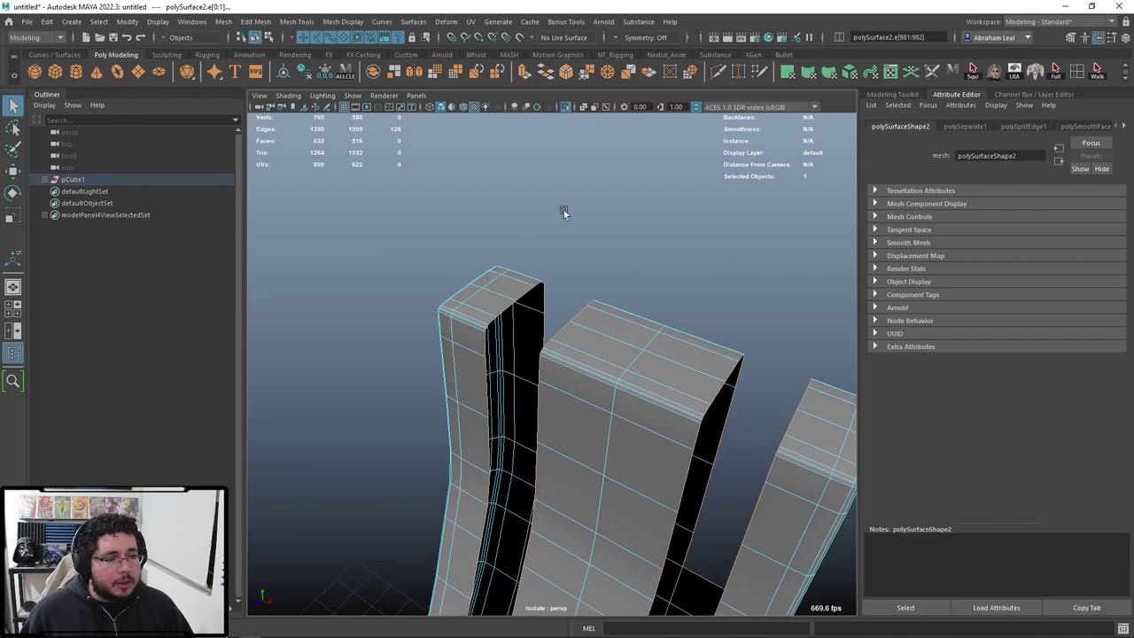
Step: Extrude the body's border edges inward with a Local Translate Z of -1.385 and an Offset of 0.65
{"action": "key", "text": "ctrl+e"}
{"action": "left_click_drag", "start_coordinate": [615, 347], "coordinate": [601, 290], "text": "alt"}
{"action": "scroll", "coordinate": [590, 345], "scroll_direction": "down", "scroll_amount": 5}
{"action": "scroll", "coordinate": [518, 440], "scroll_direction": "up", "scroll_amount": 5}
{"action": "left_click_drag", "start_coordinate": [521, 505], "coordinate": [520, 506]}
{"action": "left_click_drag", "start_coordinate": [716, 397], "coordinate": [499, 381]}
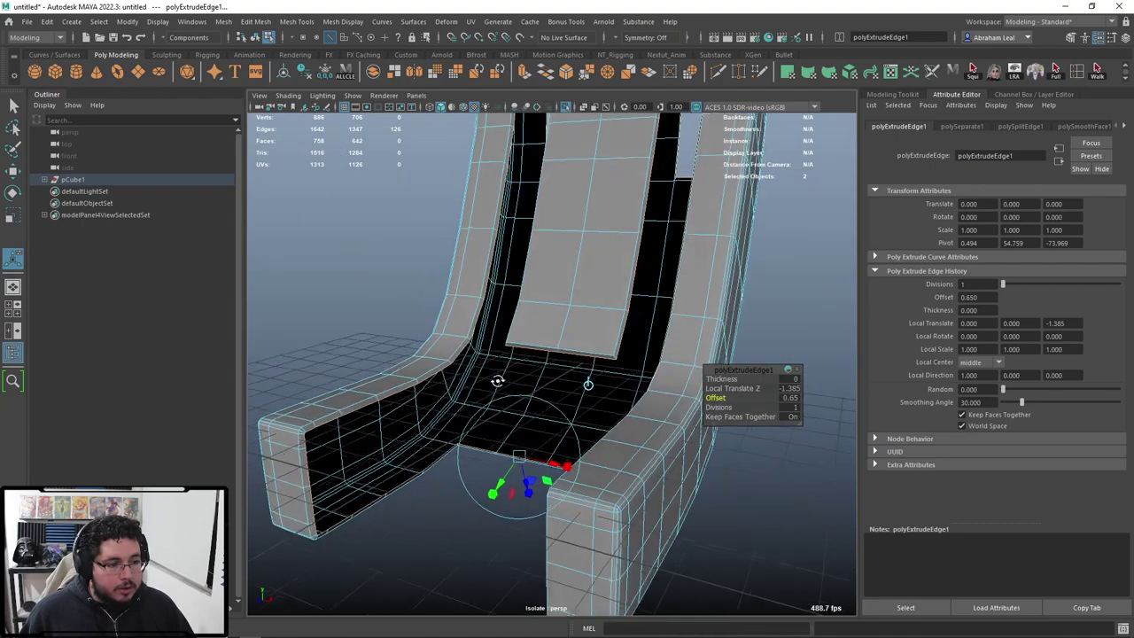
{"action": "middle_click_drag", "start_coordinate": [499, 355], "coordinate": [473, 470], "text": "alt"}
{"action": "middle_click_drag", "start_coordinate": [509, 151], "coordinate": [519, 293], "text": "alt"}
{"action": "scroll", "coordinate": [356, 332], "scroll_direction": "up", "scroll_amount": 5}
{"action": "left_click_drag", "start_coordinate": [596, 292], "coordinate": [582, 255], "text": "alt"}
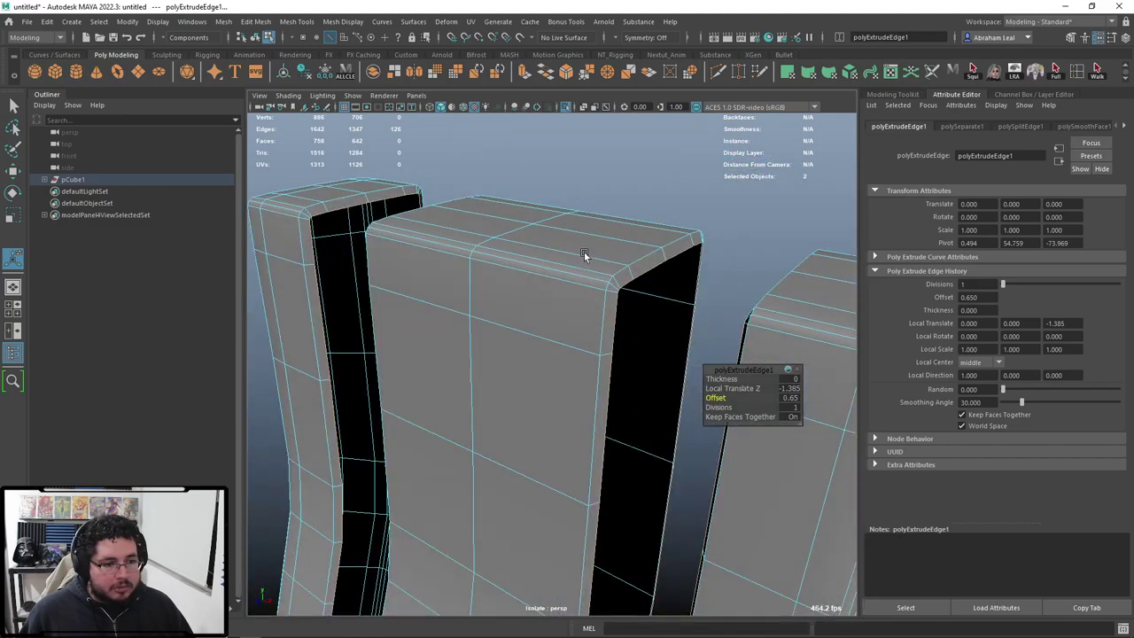
Step: Leave the extrusion and isolate the strip and seat piece instead of the outer body
{"action": "key", "text": "q"}
{"action": "key", "text": "F8"}
{"action": "left_click", "coordinate": [645, 202]}
{"action": "left_click", "coordinate": [567, 282]}
{"action": "left_click", "coordinate": [564, 107]}
{"action": "left_click", "coordinate": [652, 297]}
{"action": "left_click", "coordinate": [565, 107]}
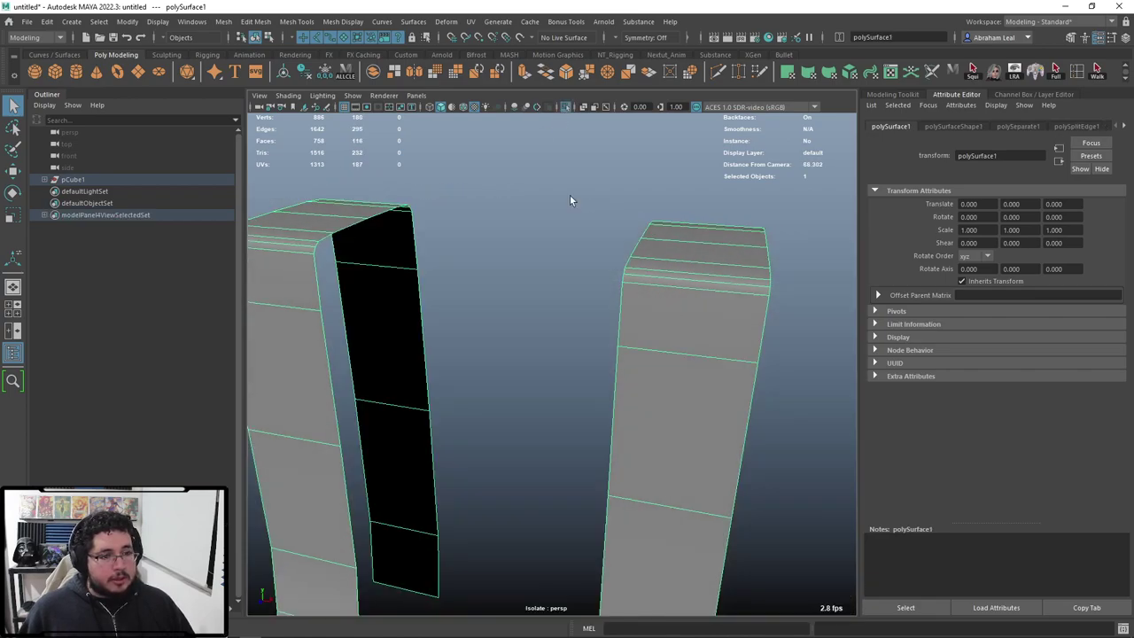
Step: Select the open border edges of the strip and seat piece and extrude them inward
{"action": "left_click_drag", "start_coordinate": [571, 196], "coordinate": [654, 289], "text": "alt"}
{"action": "key", "text": "F10"}
{"action": "double_click", "coordinate": [627, 283]}
{"action": "scroll", "coordinate": [682, 395], "scroll_direction": "down", "scroll_amount": 5}
{"action": "scroll", "coordinate": [682, 394], "scroll_direction": "down", "scroll_amount": 6}
{"action": "middle_click_drag", "start_coordinate": [655, 412], "coordinate": [646, 445], "text": "alt"}
{"action": "scroll", "coordinate": [651, 333], "scroll_direction": "up", "scroll_amount": 7}
{"action": "left_click_drag", "start_coordinate": [598, 317], "coordinate": [627, 363], "text": "alt"}
{"action": "left_click_drag", "start_coordinate": [612, 570], "coordinate": [597, 351], "text": "alt"}
{"action": "left_click_drag", "start_coordinate": [604, 484], "coordinate": [571, 198]}
Step: Show all the chair pieces again, turn on smooth mesh preview for both, and clear the selection
{"action": "key", "text": "F8"}
{"action": "left_click", "coordinate": [564, 107]}
{"action": "left_click", "coordinate": [517, 222], "text": "shift"}
{"action": "key", "text": "3"}
{"action": "left_click", "coordinate": [704, 237]}
Step: Inspect the smoothed panel seams on the seat, the backrest's top edge and the back of the chair
{"action": "scroll", "coordinate": [660, 268], "scroll_direction": "down", "scroll_amount": 5}
{"action": "scroll", "coordinate": [574, 282], "scroll_direction": "up", "scroll_amount": 5}
{"action": "mouse_move", "coordinate": [659, 268]}
{"action": "left_mouse_down", "text": "alt"}
{"action": "mouse_move", "coordinate": [574, 281]}
{"action": "mouse_move", "coordinate": [645, 278]}
{"action": "left_mouse_up", "text": "alt"}
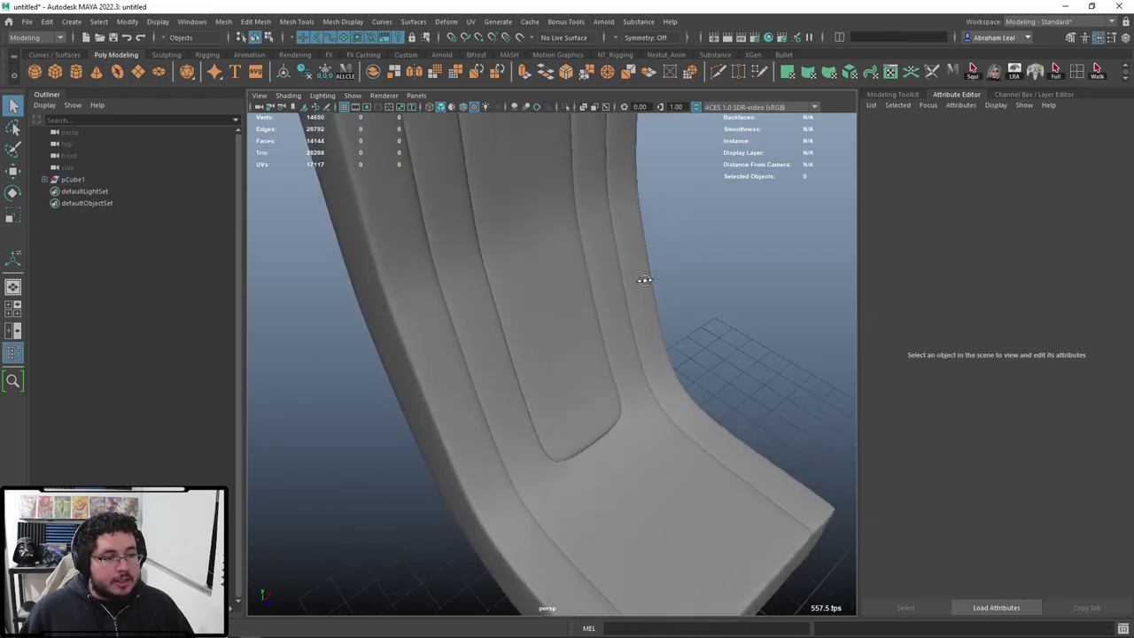
{"action": "middle_click_drag", "start_coordinate": [645, 278], "coordinate": [609, 395], "text": "alt"}
{"action": "left_click_drag", "start_coordinate": [609, 395], "coordinate": [479, 294], "text": "alt"}
{"action": "scroll", "coordinate": [480, 294], "scroll_direction": "up", "scroll_amount": 5}
{"action": "middle_click_drag", "start_coordinate": [479, 294], "coordinate": [589, 531], "text": "alt"}
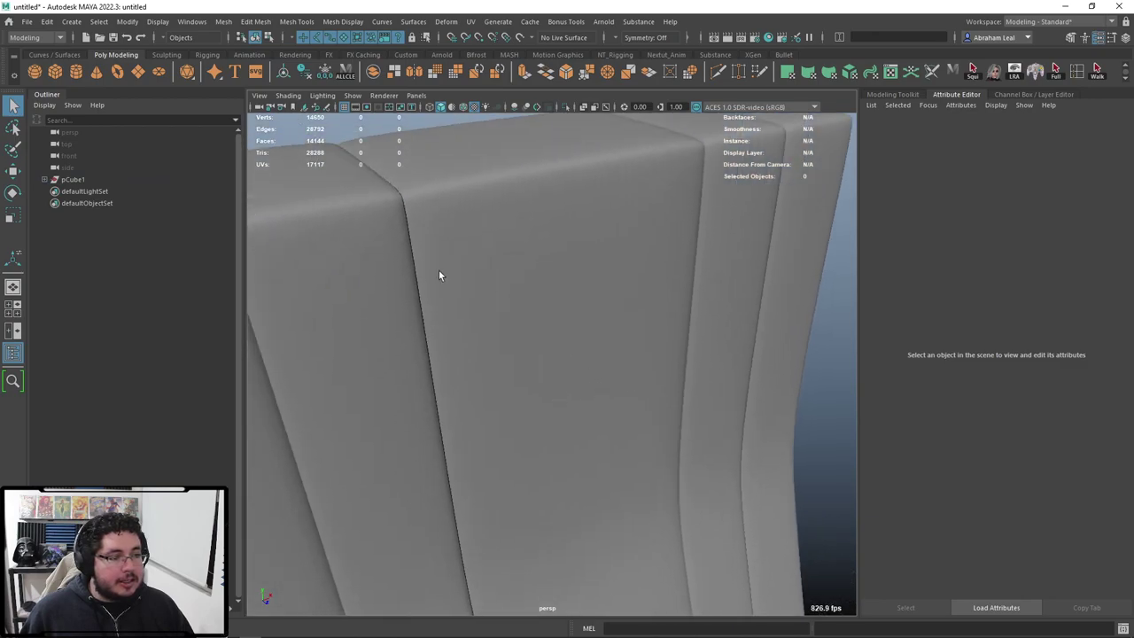
{"action": "scroll", "coordinate": [439, 273], "scroll_direction": "up", "scroll_amount": 3}
{"action": "left_click_drag", "start_coordinate": [439, 273], "coordinate": [524, 383], "text": "alt"}
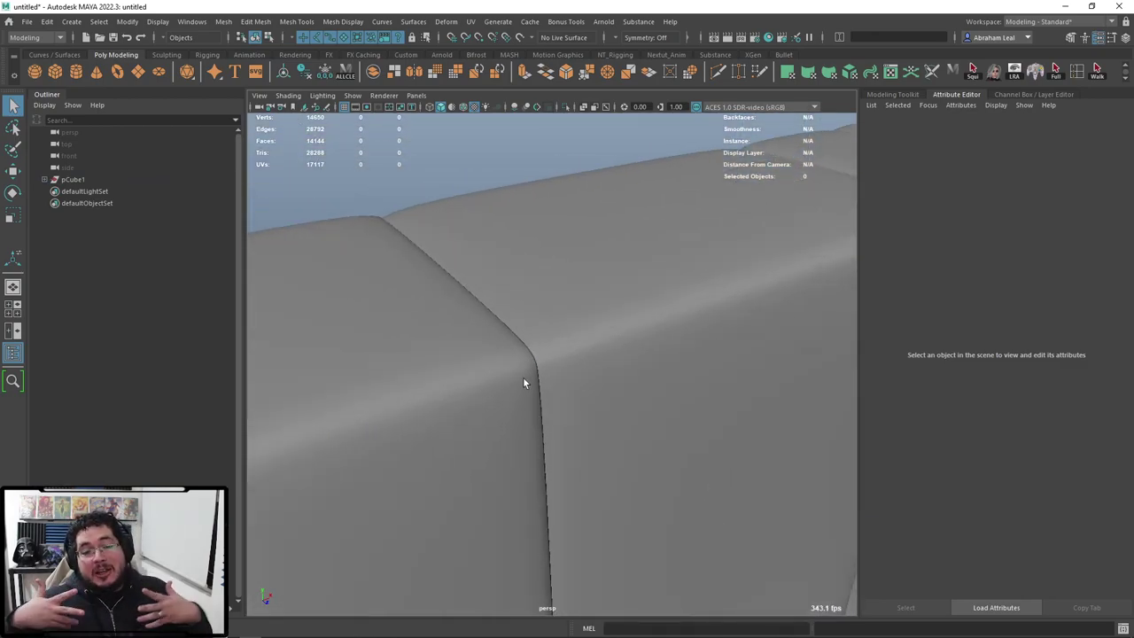
{"action": "scroll", "coordinate": [523, 378], "scroll_direction": "down", "scroll_amount": 8}
{"action": "left_click_drag", "start_coordinate": [523, 378], "coordinate": [608, 410], "text": "alt"}
{"action": "scroll", "coordinate": [643, 422], "scroll_direction": "up", "scroll_amount": 3}
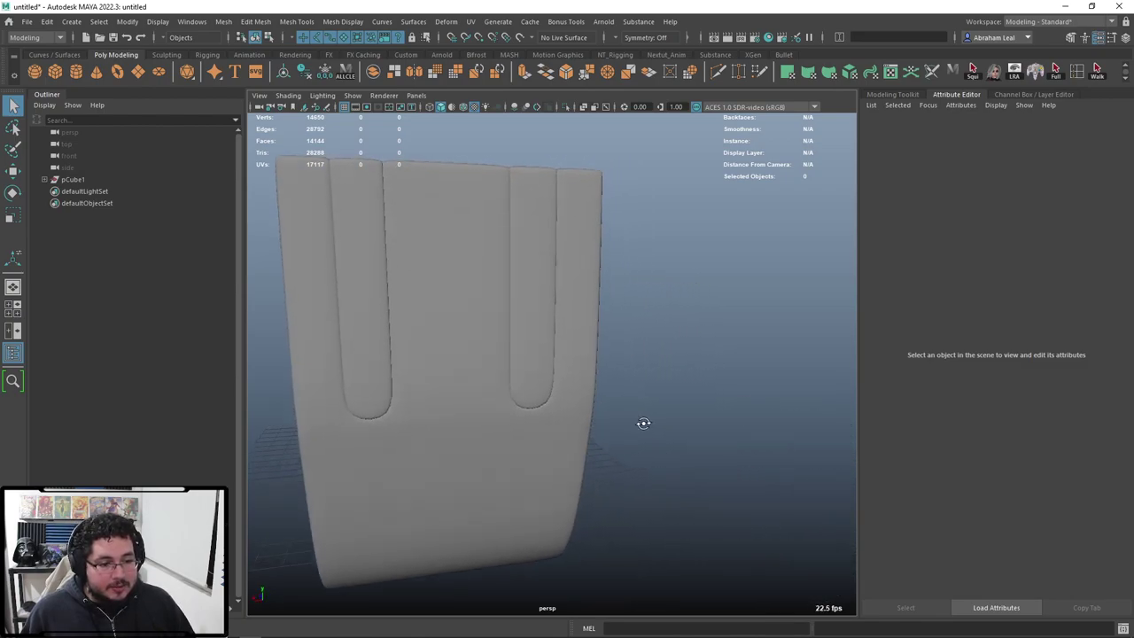
Step: Turn off smooth preview on the strip and seat piece and the outer body, and try adding edge loops near the back strips' lower ends
{"action": "left_click", "coordinate": [519, 422]}
{"action": "scroll", "coordinate": [524, 388], "scroll_direction": "up", "scroll_amount": 3}
{"action": "key", "text": "1"}
{"action": "scroll", "coordinate": [469, 371], "scroll_direction": "up", "scroll_amount": 1}
{"action": "middle_click_drag", "start_coordinate": [474, 375], "coordinate": [577, 364], "text": "alt"}
{"action": "left_click", "coordinate": [477, 359]}
{"action": "key", "text": "1"}
{"action": "left_click_drag", "start_coordinate": [561, 360], "coordinate": [604, 215], "text": "alt"}
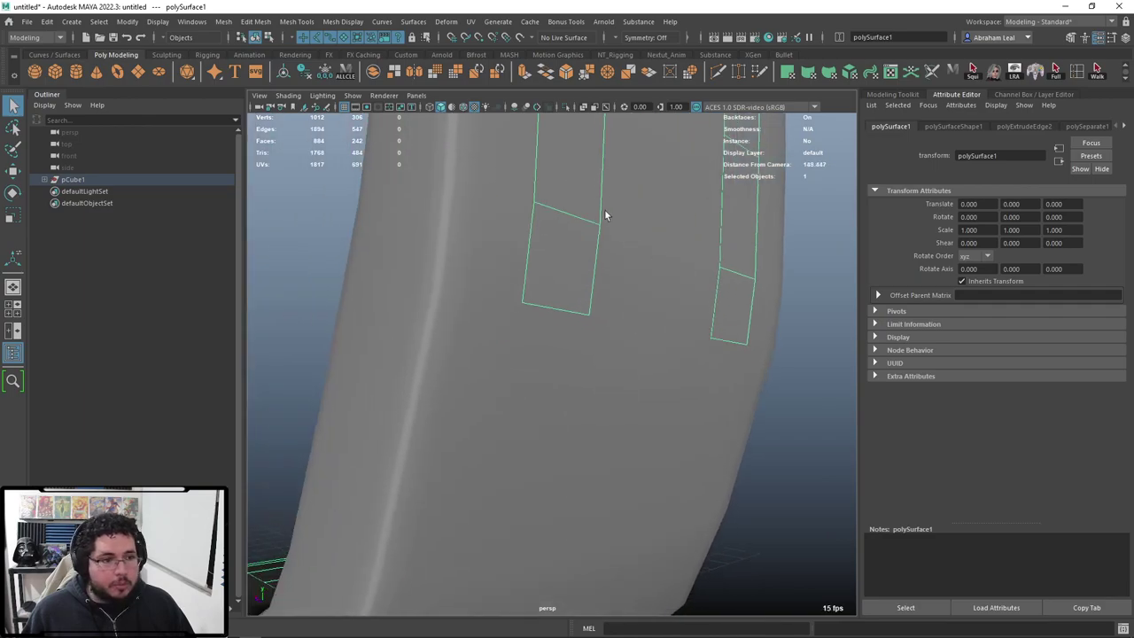
{"action": "key", "text": "ctrl"}
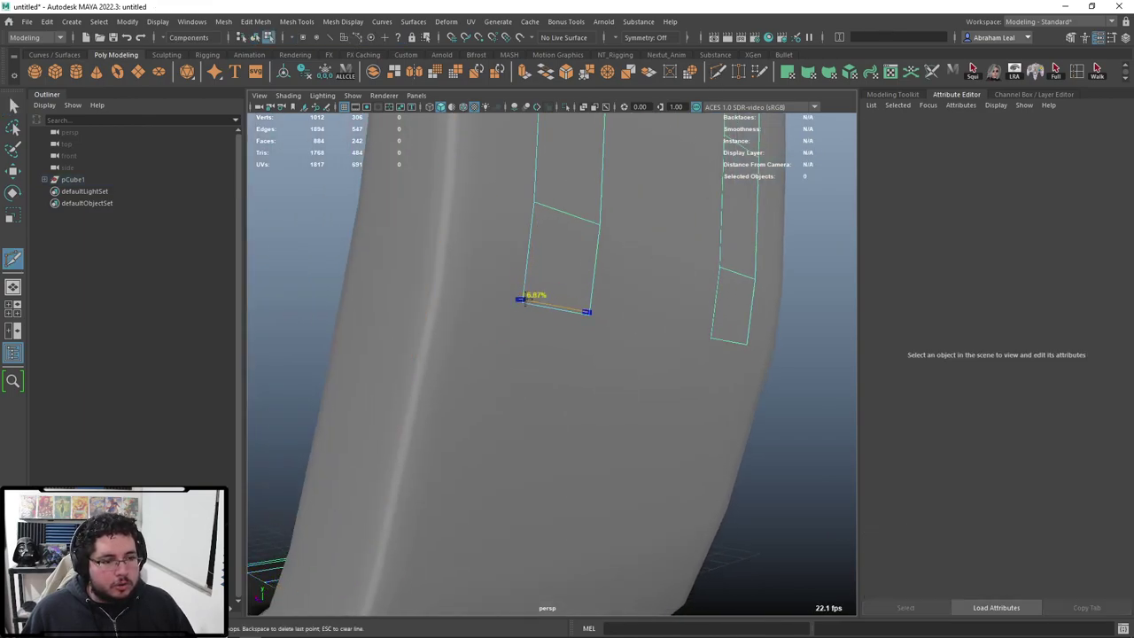
{"action": "left_click", "coordinate": [707, 333], "text": "ctrl"}
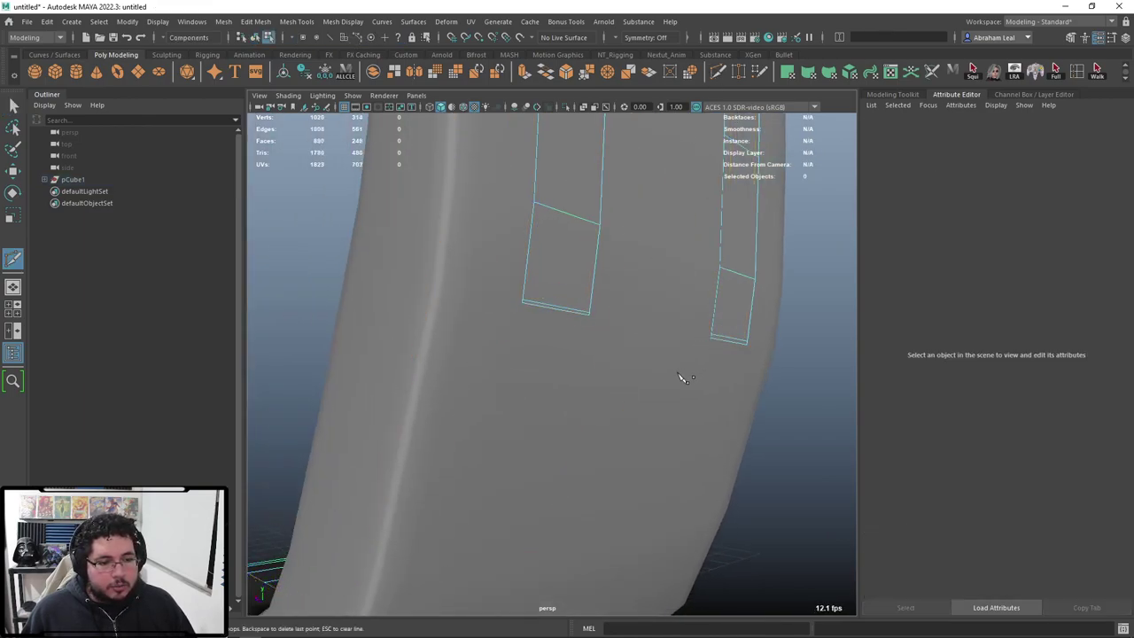
{"action": "key", "text": "ctrl+shift+x"}
{"action": "left_click", "coordinate": [706, 334], "text": "ctrl"}
Step: Try to insert edge loops on the outer body just above and below the edge line at the back strips' lower ends
{"action": "key", "text": "q"}
{"action": "right_click_drag", "start_coordinate": [684, 353], "coordinate": [683, 318]}
{"action": "left_click", "coordinate": [726, 386]}
{"action": "right_click_drag", "start_coordinate": [726, 386], "coordinate": [810, 264]}
{"action": "left_click", "coordinate": [810, 263]}
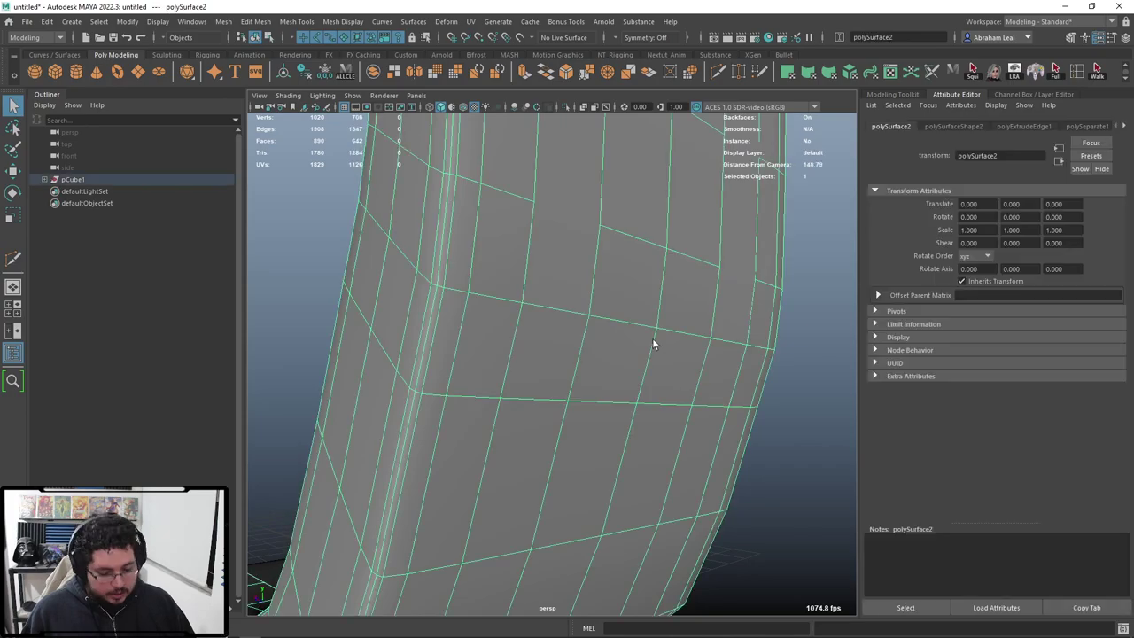
{"action": "key", "text": "ctrl+shift+x"}
{"action": "left_click", "coordinate": [523, 292]}
{"action": "left_click", "coordinate": [362, 193]}
{"action": "key", "text": "Return"}
{"action": "left_click", "coordinate": [709, 330]}
{"action": "left_click", "coordinate": [586, 309], "text": "ctrl"}
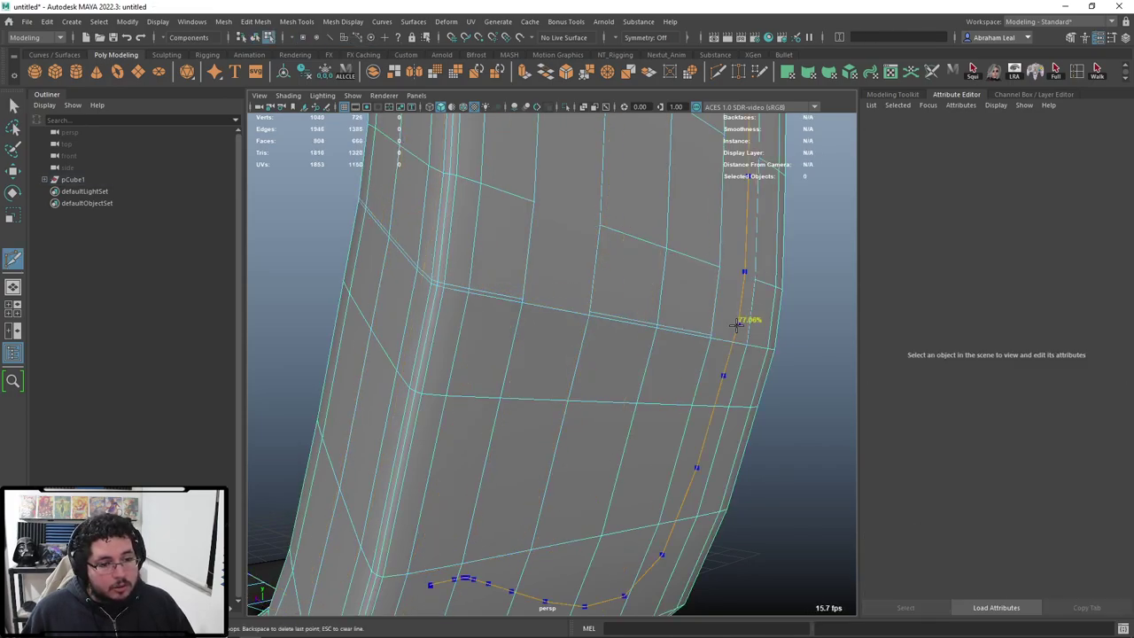
{"action": "key", "text": "ctrl+z"}
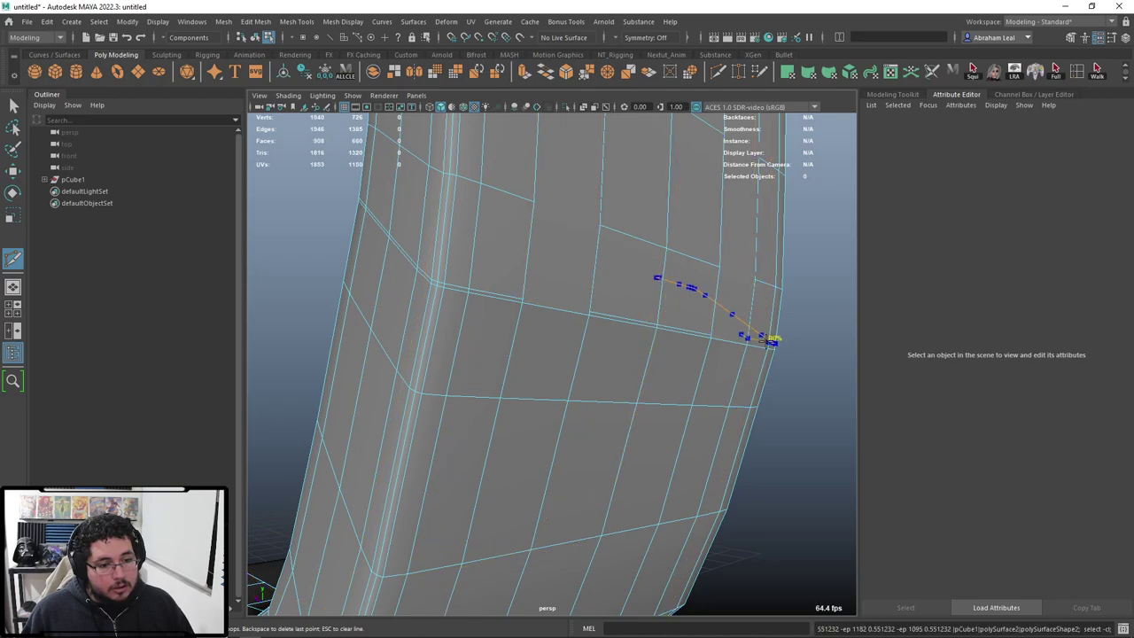
{"action": "left_click", "coordinate": [770, 344], "text": "ctrl"}
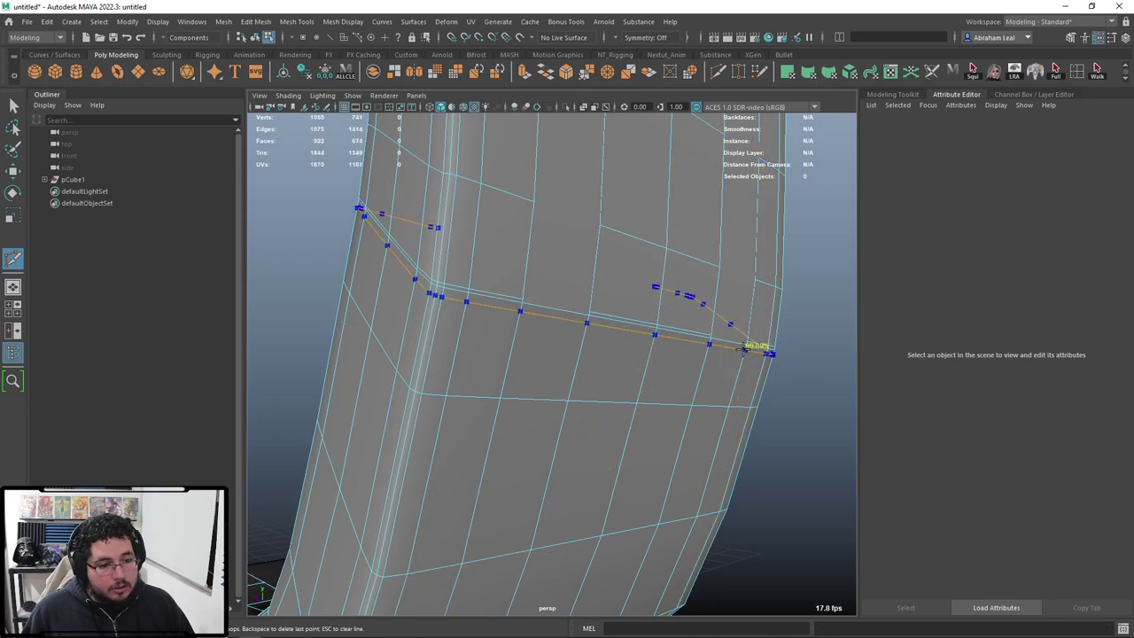
{"action": "left_click", "coordinate": [747, 348], "text": "ctrl"}
Step: Turn smooth preview back on for the chair pieces and check the strip ends on the back of the chair
{"action": "right_click_drag", "start_coordinate": [667, 293], "coordinate": [721, 280]}
{"action": "left_click", "coordinate": [558, 240]}
{"action": "key", "text": "3"}
{"action": "left_click", "coordinate": [759, 322]}
{"action": "scroll", "coordinate": [768, 339], "scroll_direction": "down", "scroll_amount": 3}
{"action": "left_click", "coordinate": [772, 343]}
{"action": "left_click_drag", "start_coordinate": [768, 344], "coordinate": [581, 394], "text": "alt"}
Step: Undo the added edge loops at the strip ends, return to object selection and clear the selection
{"action": "key", "text": "ctrl+z"}
{"action": "key", "text": "ctrl+z"}
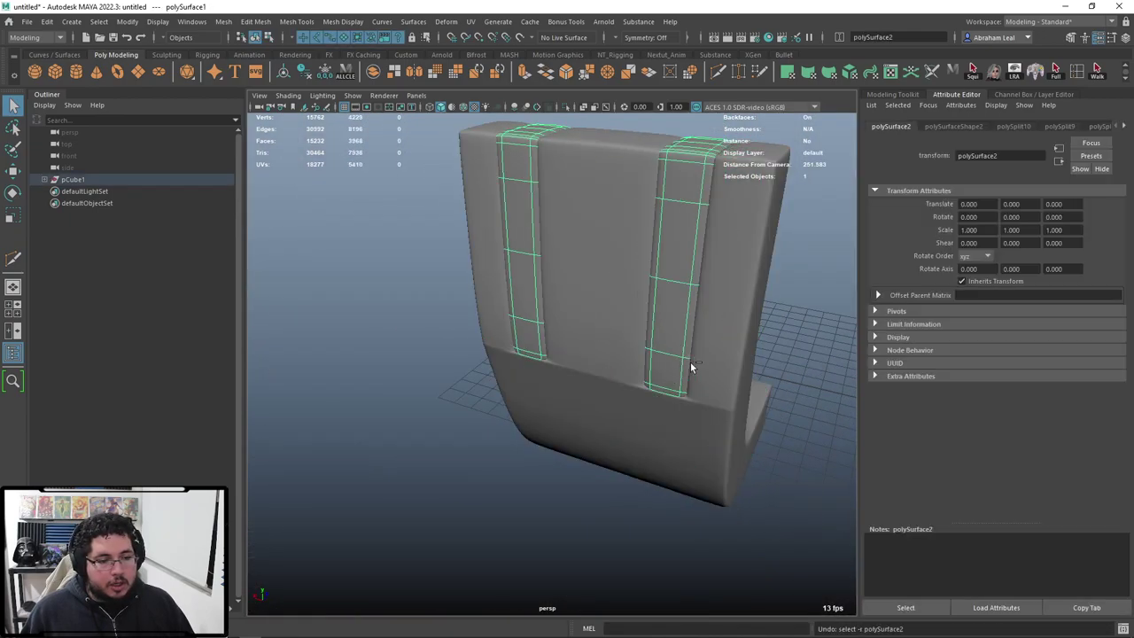
{"action": "key", "text": "ctrl+z"}
{"action": "key", "text": "ctrl+z"}
{"action": "key", "text": "ctrl+z"}
{"action": "key", "text": "ctrl+z"}
{"action": "key", "text": "ctrl+z"}
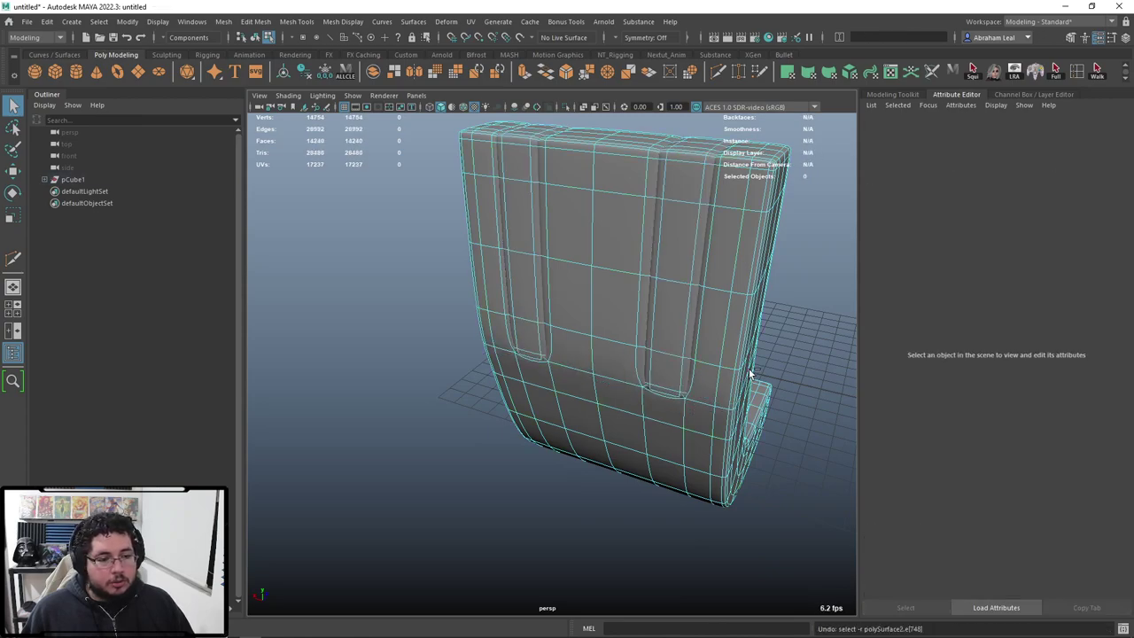
{"action": "right_click_drag", "start_coordinate": [647, 312], "coordinate": [698, 292]}
{"action": "left_click", "coordinate": [455, 345]}
{"action": "scroll", "coordinate": [466, 366], "scroll_direction": "down", "scroll_amount": 5}
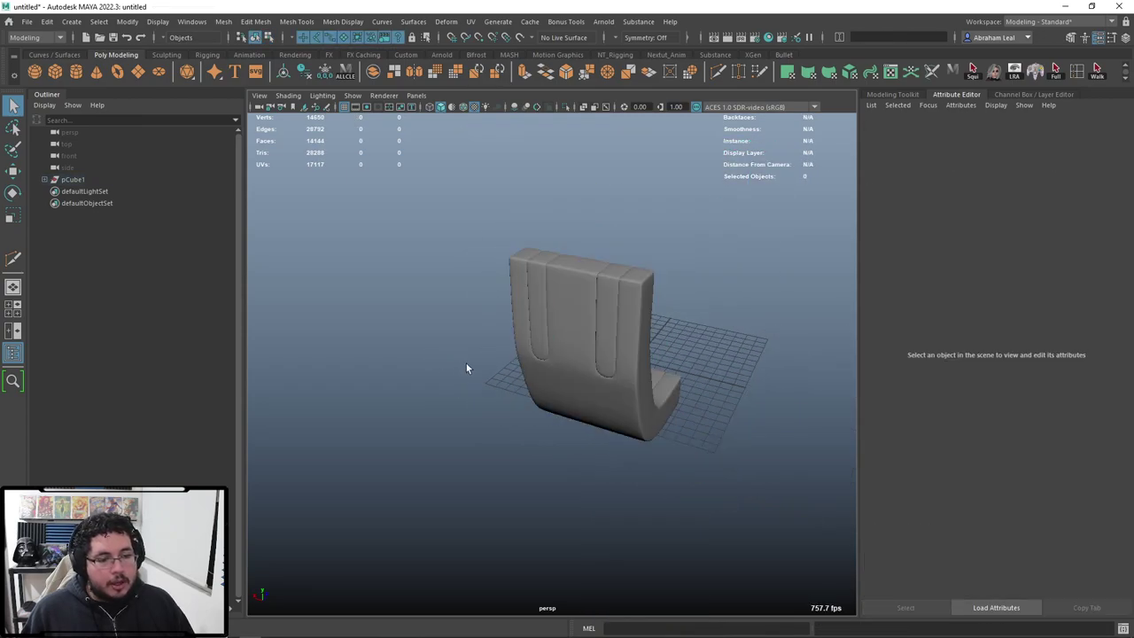
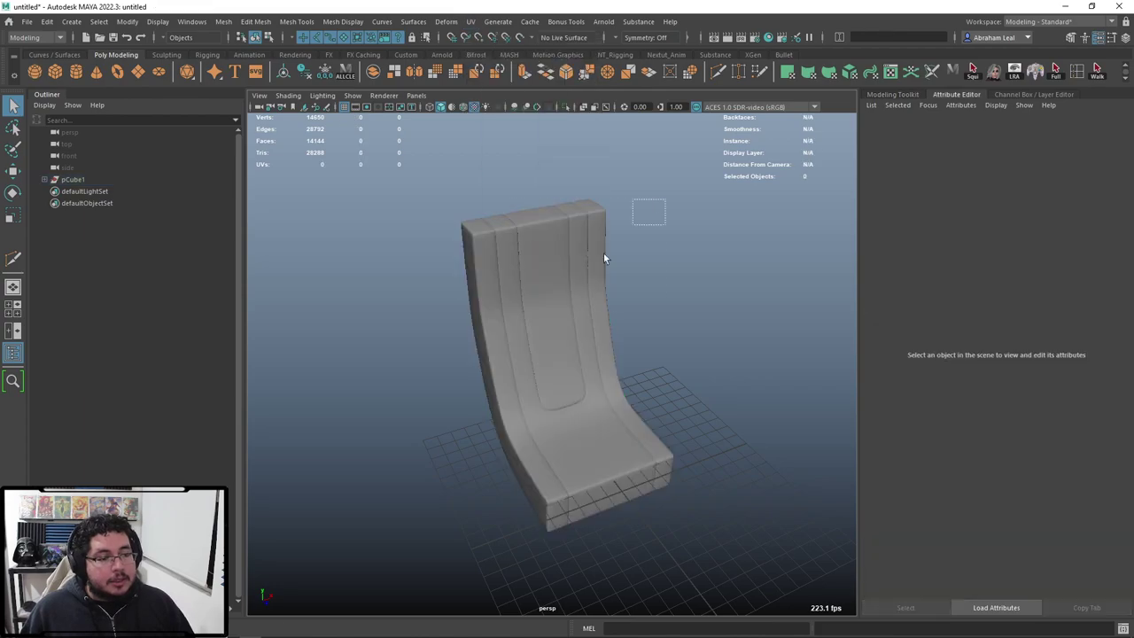
Step: Project new UVs onto all the chair pieces from the current camera view
{"action": "left_click", "coordinate": [472, 22]}
{"action": "left_click", "coordinate": [494, 167]}
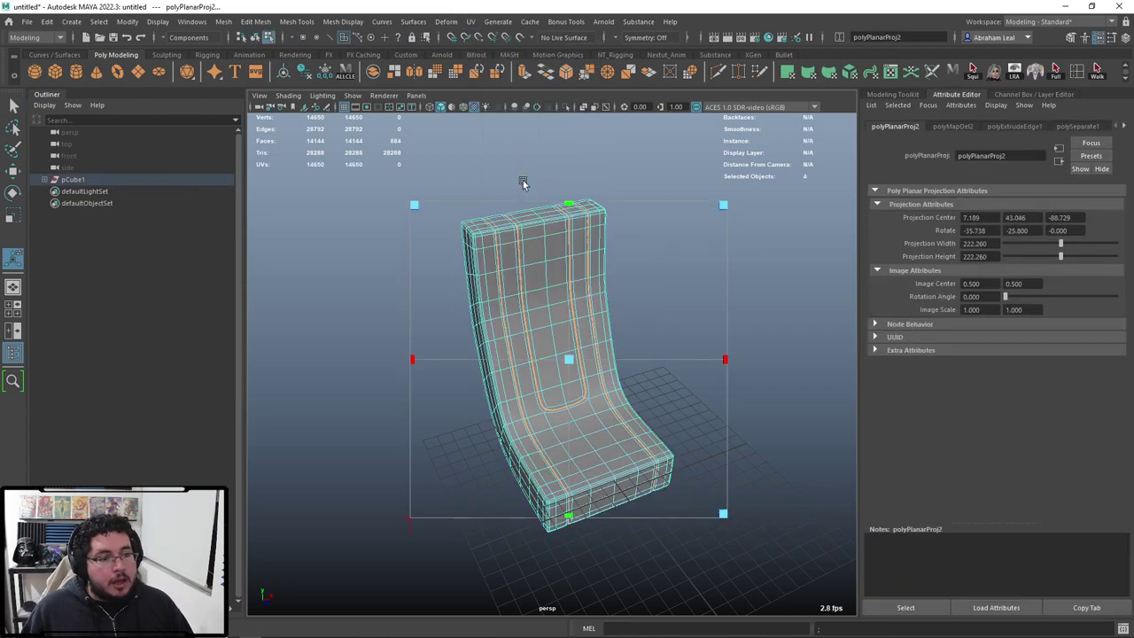
{"action": "left_click", "coordinate": [551, 228]}
{"action": "left_click", "coordinate": [553, 236]}
Step: Isolate the strip and seat piece and open its UVs in the UV Editor with the UV Toolkit
{"action": "left_click", "coordinate": [583, 244]}
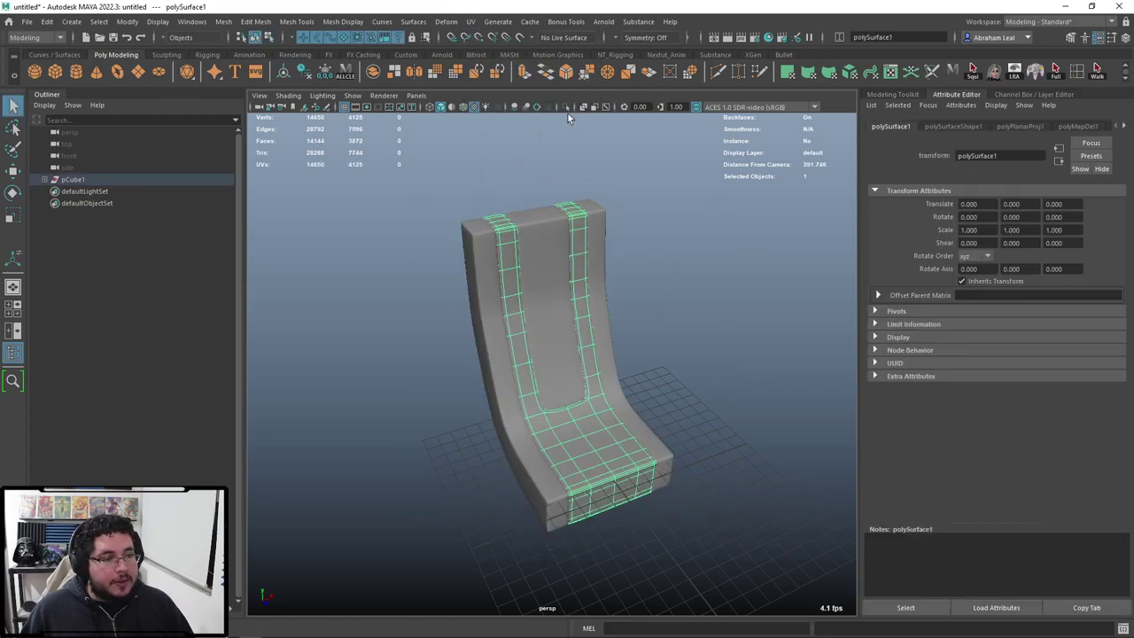
{"action": "left_click", "coordinate": [565, 108]}
{"action": "left_click_drag", "start_coordinate": [530, 238], "coordinate": [611, 206], "text": "alt"}
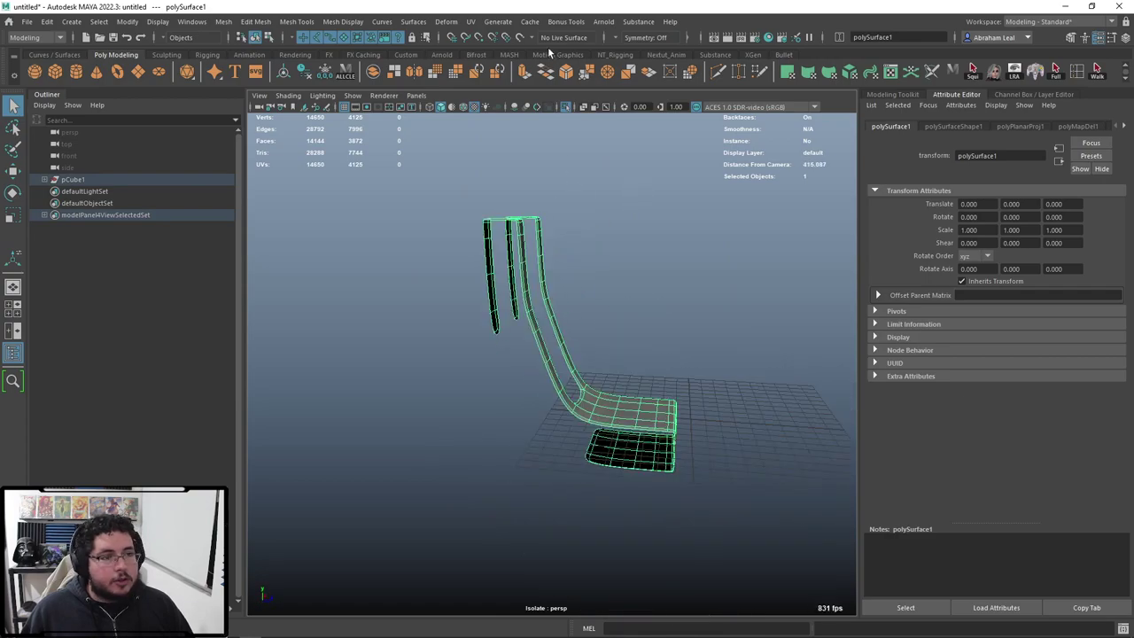
{"action": "left_click", "coordinate": [470, 21]}
{"action": "left_click", "coordinate": [492, 40]}
{"action": "scroll", "coordinate": [205, 264], "scroll_direction": "down", "scroll_amount": 3}
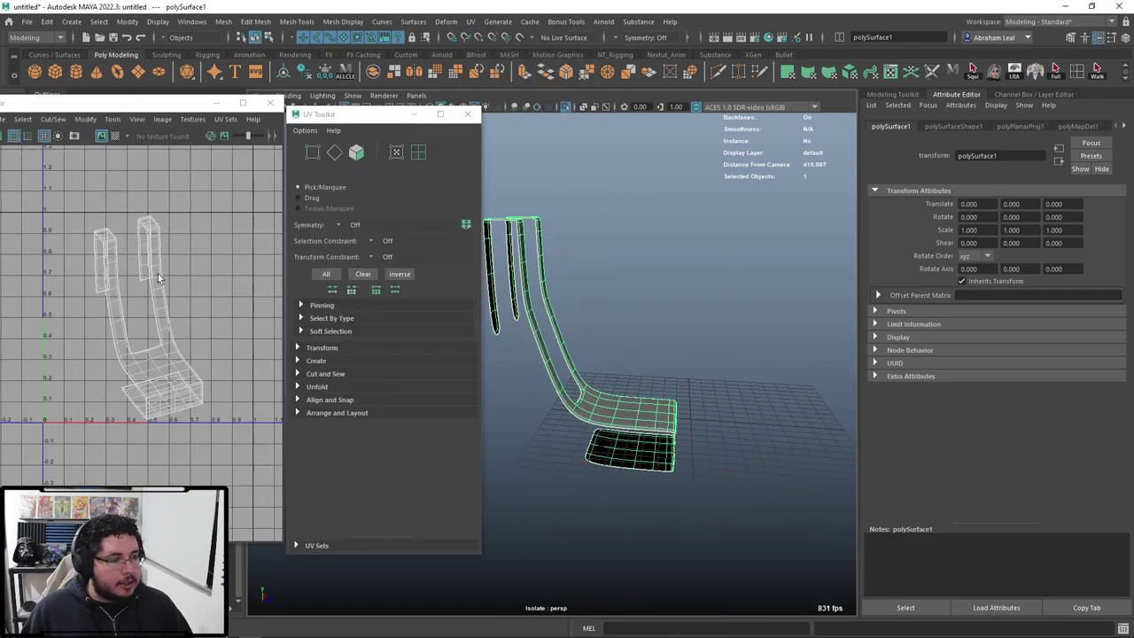
Step: Select the whole UV shell of the strip and seat piece and unfold it
{"action": "right_click_drag", "start_coordinate": [154, 266], "coordinate": [99, 242]}
{"action": "left_click_drag", "start_coordinate": [61, 198], "coordinate": [257, 486]}
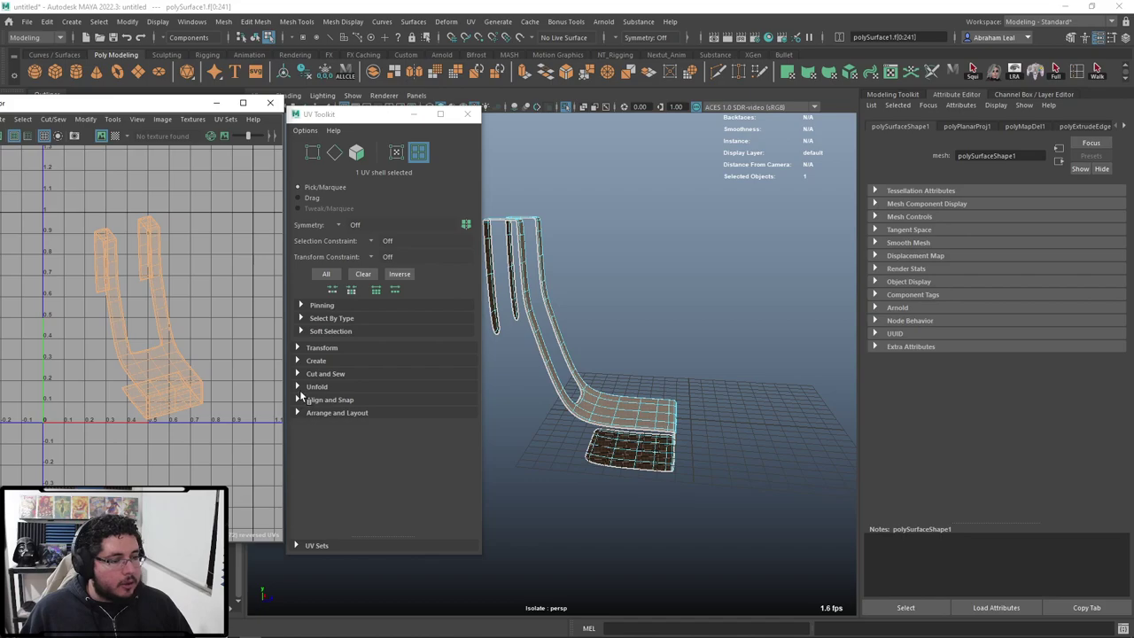
{"action": "left_click", "coordinate": [316, 386]}
{"action": "left_click", "coordinate": [318, 416]}
{"action": "left_click", "coordinate": [208, 326]}
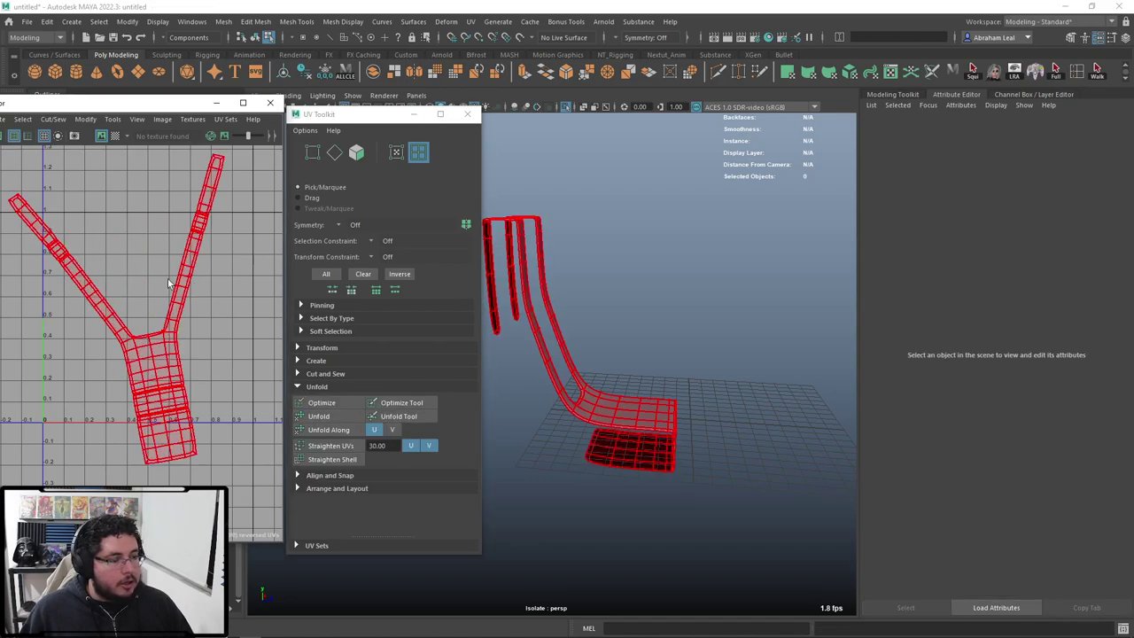
Step: Rotate the unfolded UV shell until its seat section stands upright and the two strips spread evenly
{"action": "scroll", "coordinate": [578, 300], "scroll_direction": "up", "scroll_amount": 5}
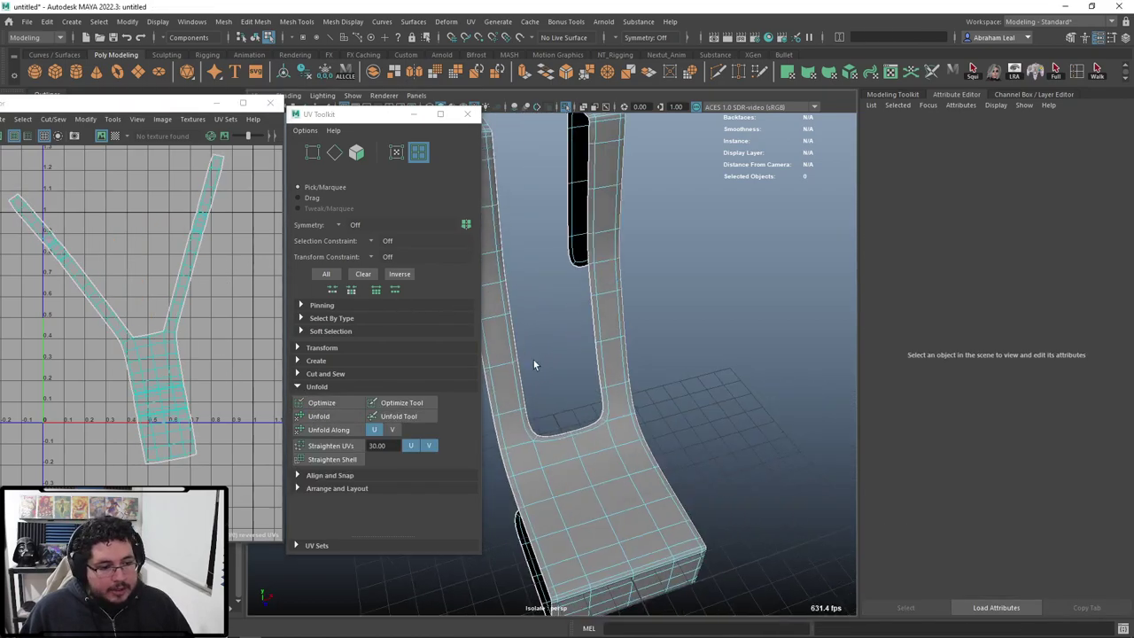
{"action": "middle_click_drag", "start_coordinate": [533, 363], "coordinate": [550, 346], "text": "alt"}
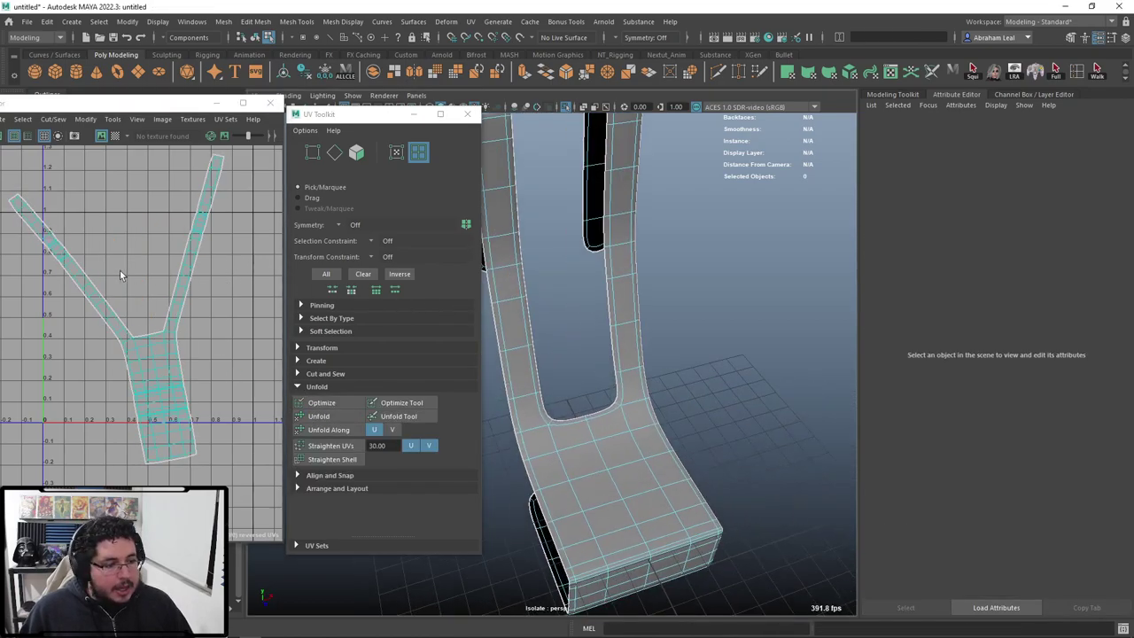
{"action": "mouse_move", "coordinate": [118, 339]}
{"action": "middle_mouse_down", "text": "alt"}
{"action": "mouse_move", "coordinate": [106, 331]}
{"action": "mouse_move", "coordinate": [136, 346]}
{"action": "middle_mouse_up", "text": "alt"}
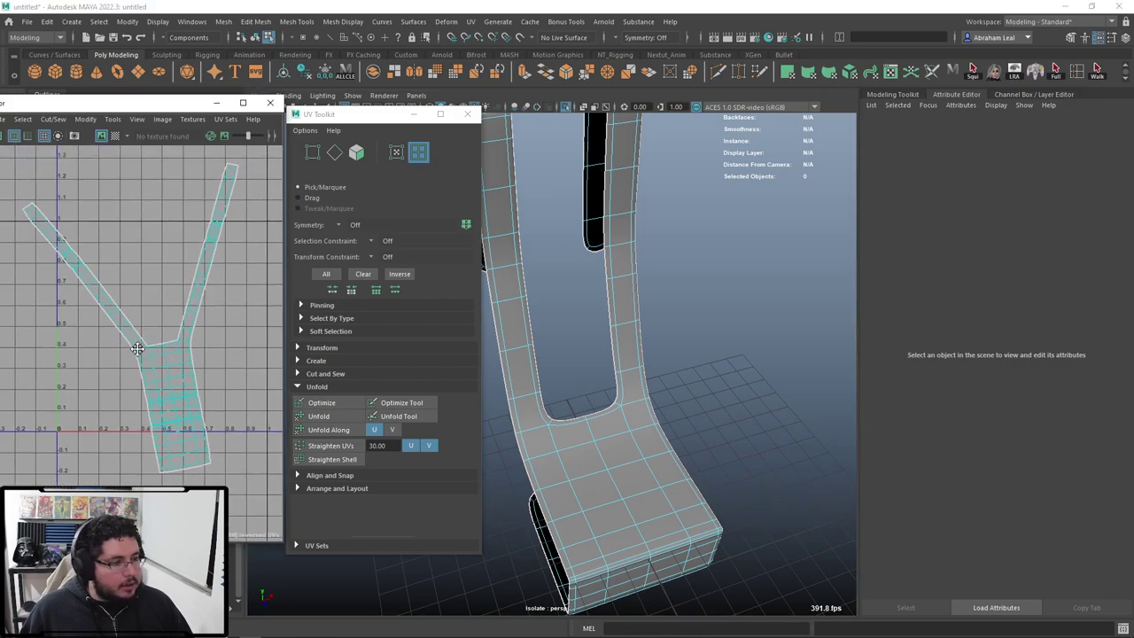
{"action": "scroll", "coordinate": [166, 356], "scroll_direction": "down", "scroll_amount": 4}
{"action": "scroll", "coordinate": [179, 360], "scroll_direction": "up", "scroll_amount": 3}
{"action": "left_click", "coordinate": [182, 360]}
{"action": "key", "text": "e"}
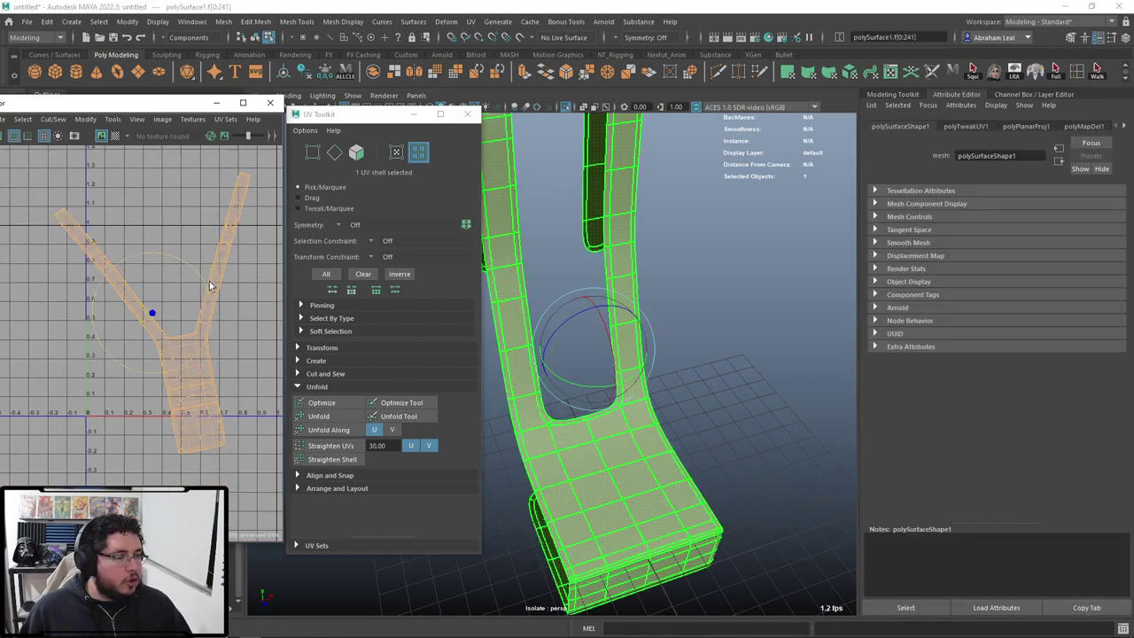
{"action": "left_click_drag", "start_coordinate": [209, 281], "coordinate": [217, 286]}
Step: Move the unfolded UV shell up and sideways so its seat end rests on the horizontal zero axis
{"action": "key", "text": "w"}
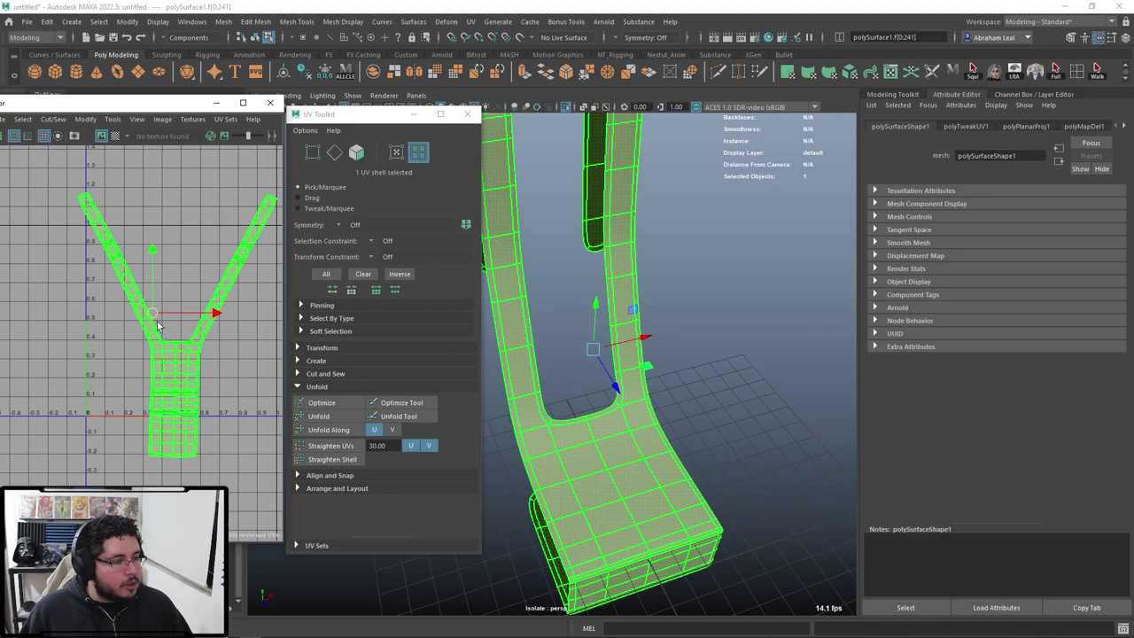
{"action": "left_click", "coordinate": [174, 269]}
{"action": "left_click", "coordinate": [153, 311]}
{"action": "left_click_drag", "start_coordinate": [177, 326], "coordinate": [185, 288]}
{"action": "key", "text": "e"}
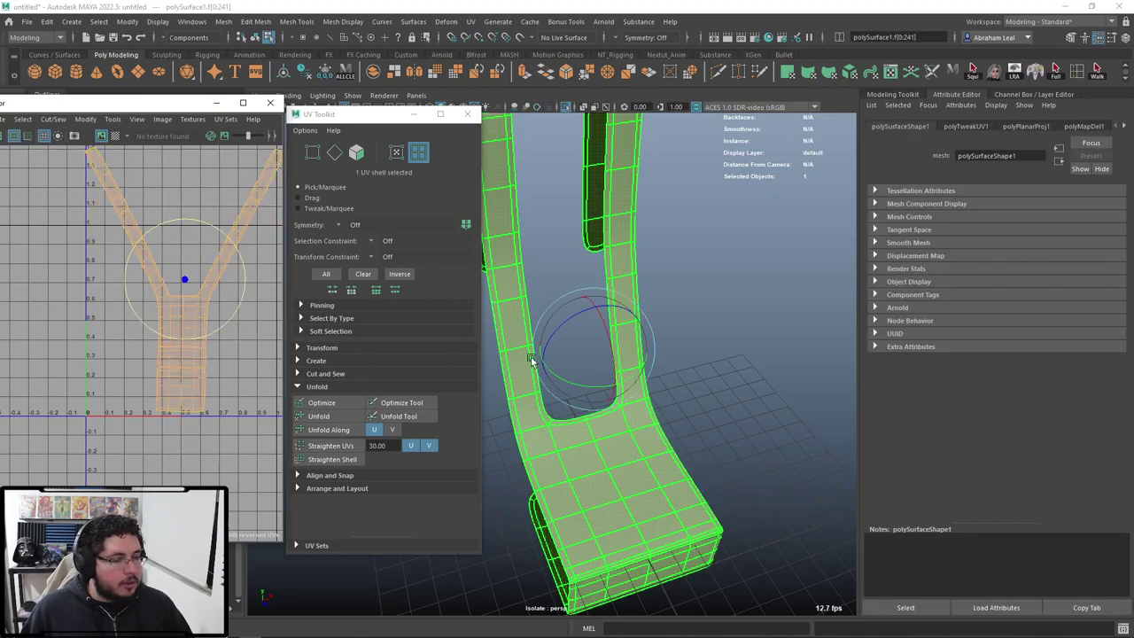
Step: Clear the UV shell selection and turn off smooth preview on the strip and seat piece
{"action": "left_click", "coordinate": [675, 348]}
{"action": "right_click_drag", "start_coordinate": [664, 350], "coordinate": [707, 354], "text": "alt"}
{"action": "middle_click_drag", "start_coordinate": [599, 440], "coordinate": [612, 357], "text": "alt"}
{"action": "key", "text": "1"}
{"action": "right_click_drag", "start_coordinate": [567, 380], "coordinate": [574, 285], "text": "alt"}
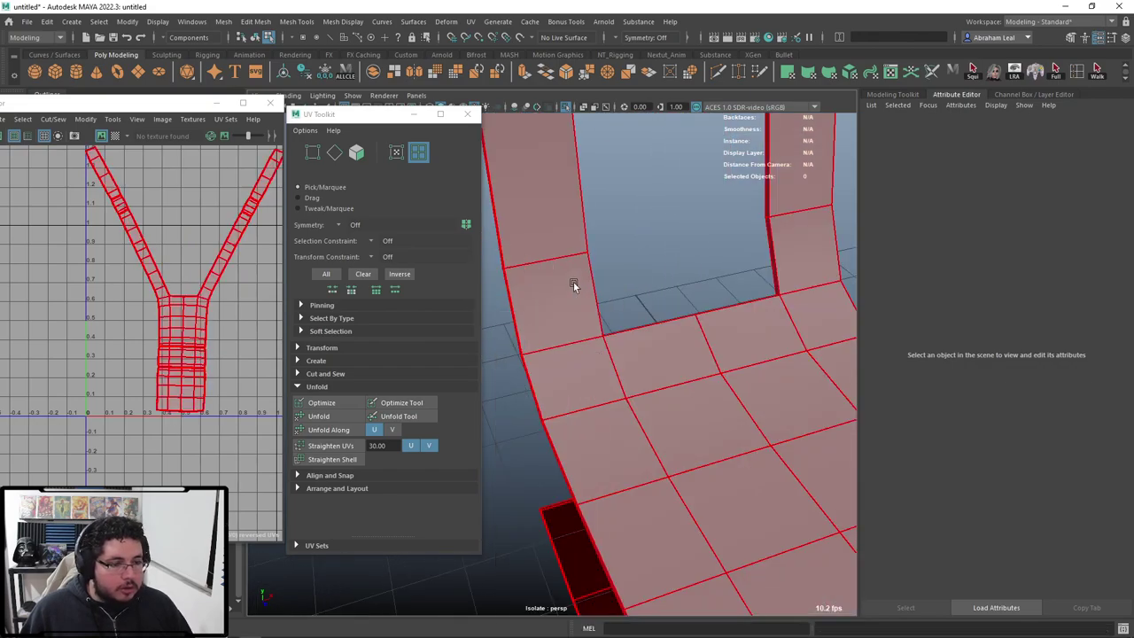
Step: Select the edges where the two backrest strips join the seat section as possible seams, and clear the selection
{"action": "left_click", "coordinate": [578, 331]}
{"action": "right_click_drag", "start_coordinate": [579, 336], "coordinate": [581, 299]}
{"action": "double_click", "coordinate": [584, 340]}
{"action": "left_click_drag", "start_coordinate": [591, 363], "coordinate": [745, 453], "text": "alt"}
{"action": "left_click", "coordinate": [747, 464], "text": "shift"}
{"action": "left_click_drag", "start_coordinate": [792, 496], "coordinate": [688, 398], "text": "alt"}
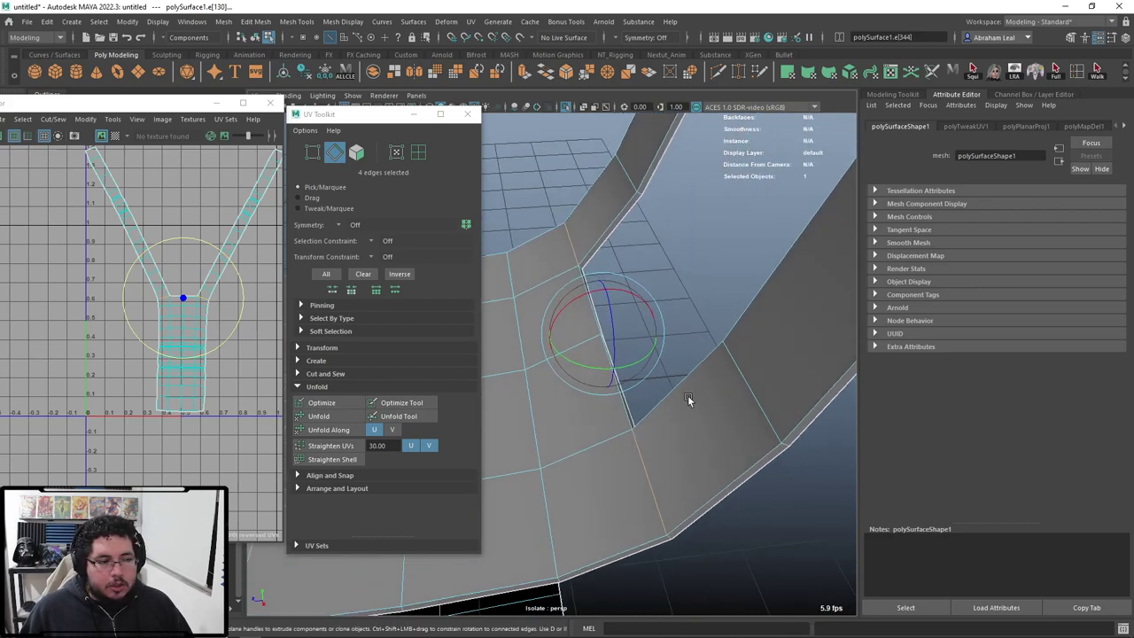
{"action": "scroll", "coordinate": [517, 333], "scroll_direction": "down", "scroll_amount": 2}
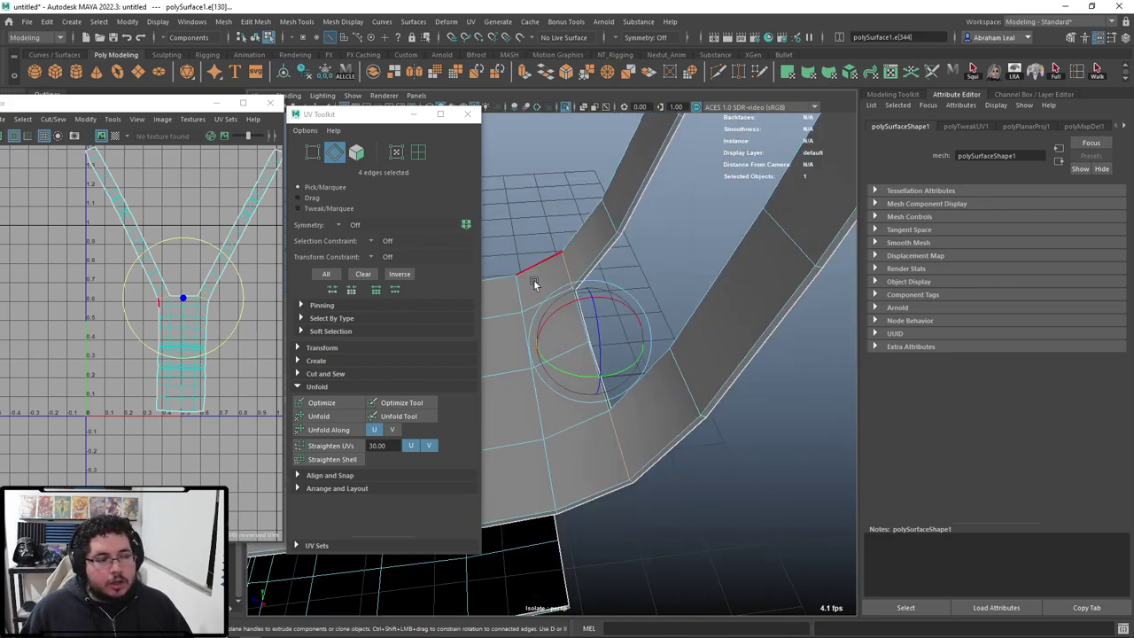
{"action": "left_click_drag", "start_coordinate": [577, 260], "coordinate": [639, 213], "text": "alt"}
{"action": "key", "text": "F8"}
{"action": "left_click", "coordinate": [640, 210]}
{"action": "scroll", "coordinate": [154, 277], "scroll_direction": "down", "scroll_amount": 4}
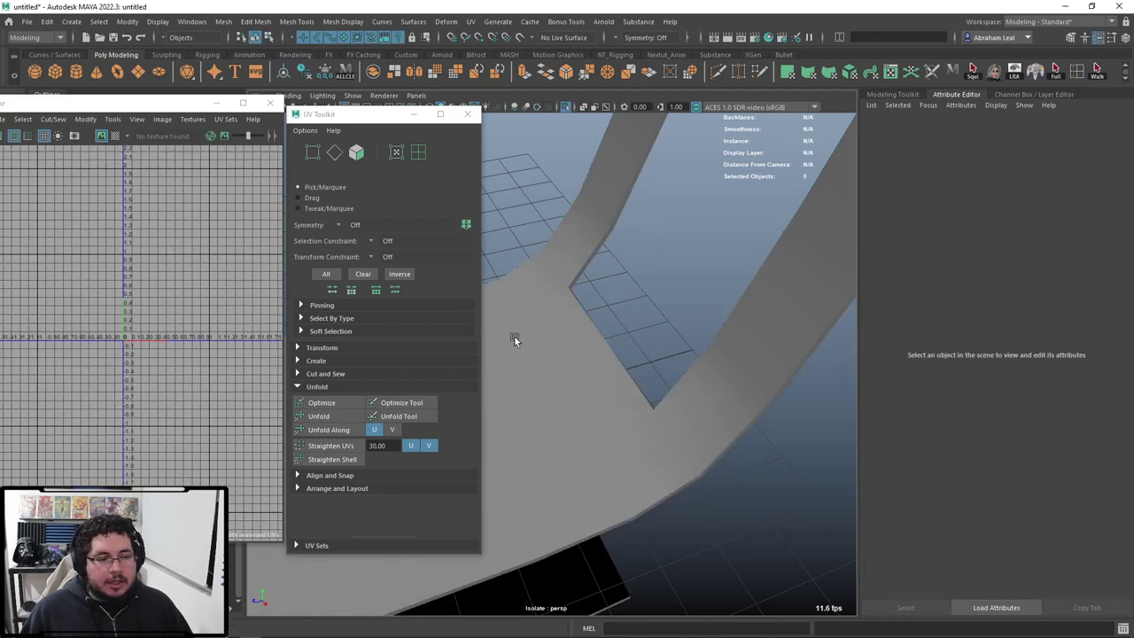
{"action": "left_click", "coordinate": [514, 336]}
Step: Leave the isolation of the strip and seat piece and isolate the outer body instead
{"action": "scroll", "coordinate": [617, 273], "scroll_direction": "down", "scroll_amount": 8}
{"action": "middle_click_drag", "start_coordinate": [609, 264], "coordinate": [634, 280], "text": "alt"}
{"action": "left_click", "coordinate": [568, 170]}
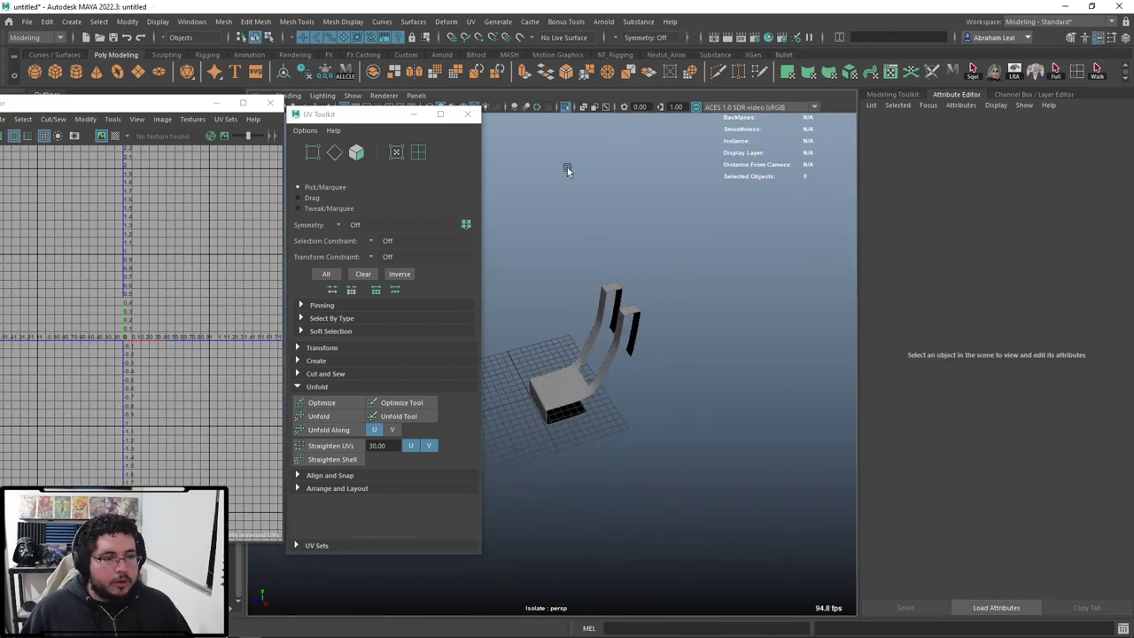
{"action": "left_click", "coordinate": [567, 106]}
{"action": "left_click", "coordinate": [617, 305]}
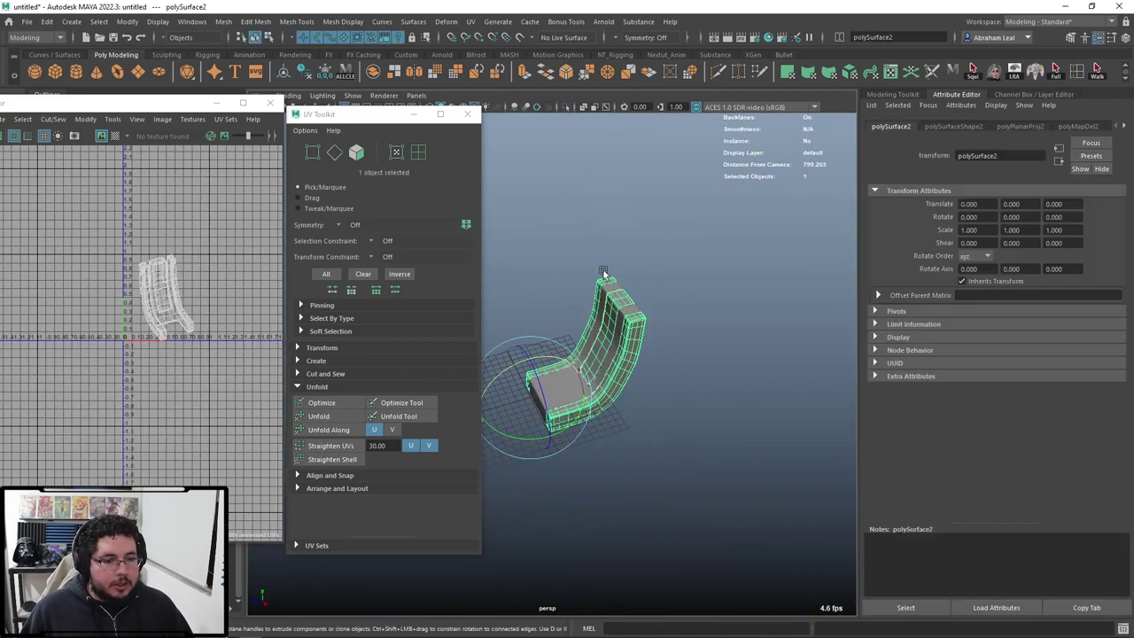
{"action": "scroll", "coordinate": [615, 329], "scroll_direction": "up", "scroll_amount": 8}
{"action": "left_click", "coordinate": [667, 413]}
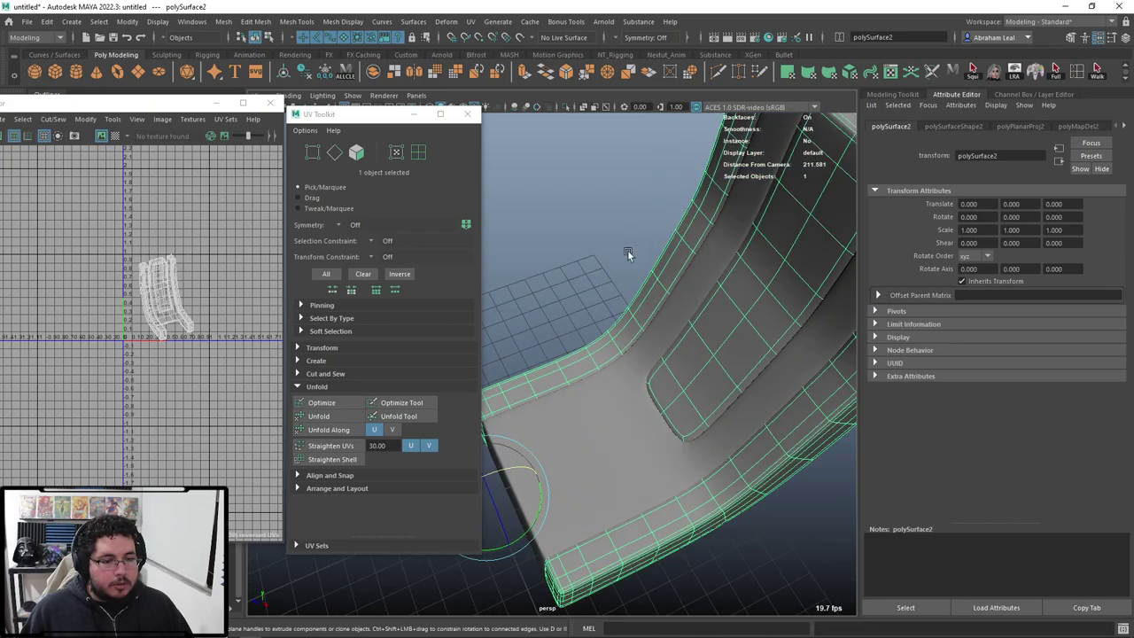
{"action": "left_click", "coordinate": [565, 108]}
Step: Start selecting seam edges on the outer body along the top of the backrest's centre panel
{"action": "scroll", "coordinate": [651, 296], "scroll_direction": "down", "scroll_amount": 6}
{"action": "left_click_drag", "start_coordinate": [657, 304], "coordinate": [747, 309], "text": "alt"}
{"action": "scroll", "coordinate": [620, 312], "scroll_direction": "up", "scroll_amount": 4}
{"action": "left_click_drag", "start_coordinate": [560, 314], "coordinate": [630, 306], "text": "alt"}
{"action": "middle_click_drag", "start_coordinate": [623, 297], "coordinate": [633, 414], "text": "alt"}
{"action": "left_click_drag", "start_coordinate": [633, 415], "coordinate": [594, 296], "text": "alt"}
{"action": "scroll", "coordinate": [594, 295], "scroll_direction": "up", "scroll_amount": 4}
{"action": "left_click_drag", "start_coordinate": [620, 355], "coordinate": [688, 396], "text": "alt"}
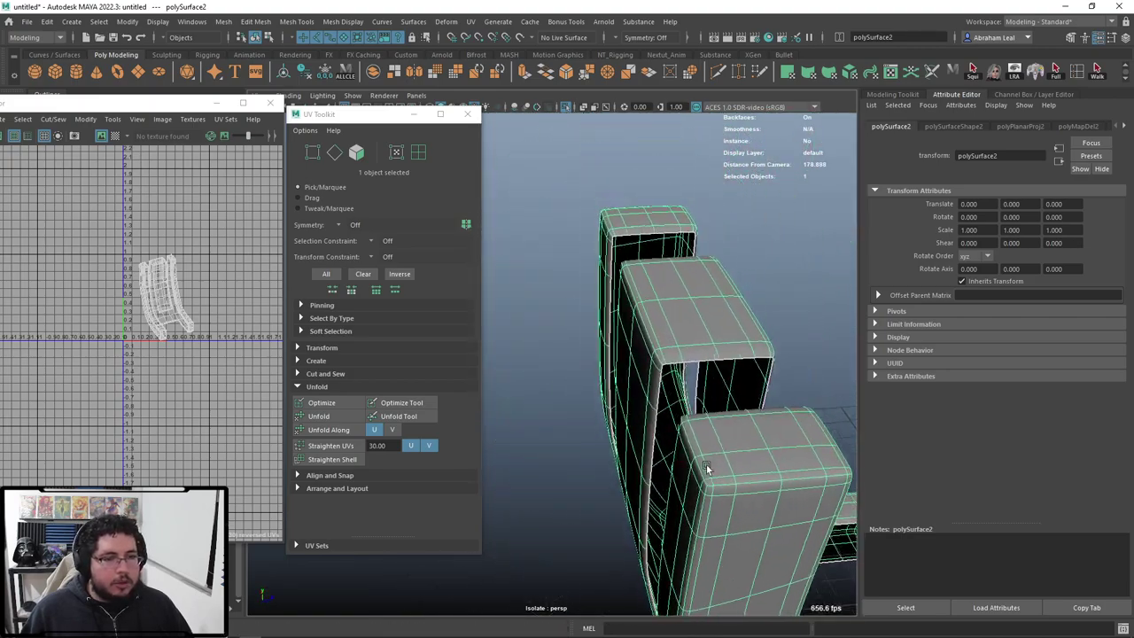
{"action": "right_click_drag", "start_coordinate": [687, 396], "coordinate": [653, 309]}
{"action": "left_click", "coordinate": [622, 306]}
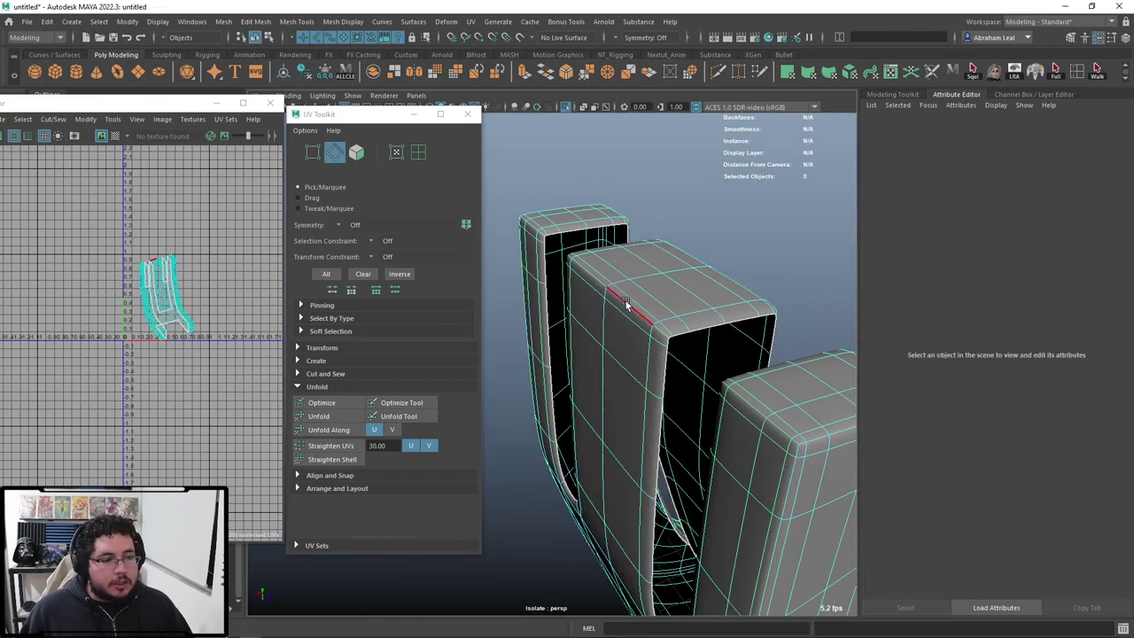
{"action": "left_click_drag", "start_coordinate": [706, 388], "coordinate": [747, 381], "text": "alt"}
{"action": "double_click", "coordinate": [706, 355], "text": "shift"}
Step: Add the top edges of the outer body's centre panel and the corner edges of a side bolster to the seam selection
{"action": "scroll", "coordinate": [706, 355], "scroll_direction": "down", "scroll_amount": 4}
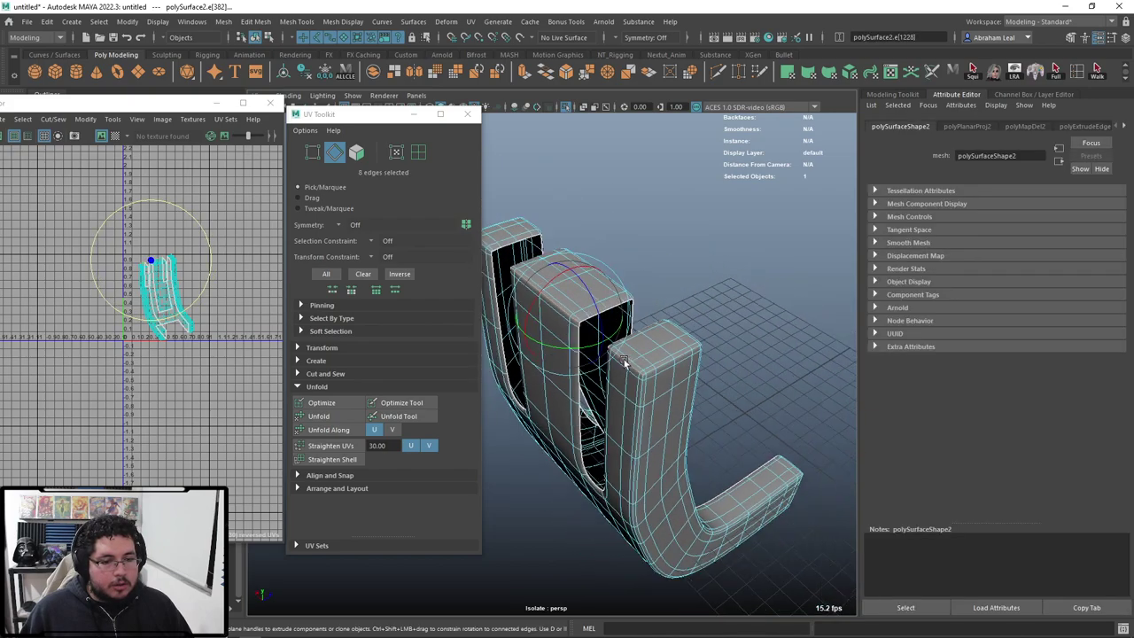
{"action": "left_click_drag", "start_coordinate": [627, 358], "coordinate": [671, 390], "text": "alt"}
{"action": "left_click", "coordinate": [678, 394], "text": "shift"}
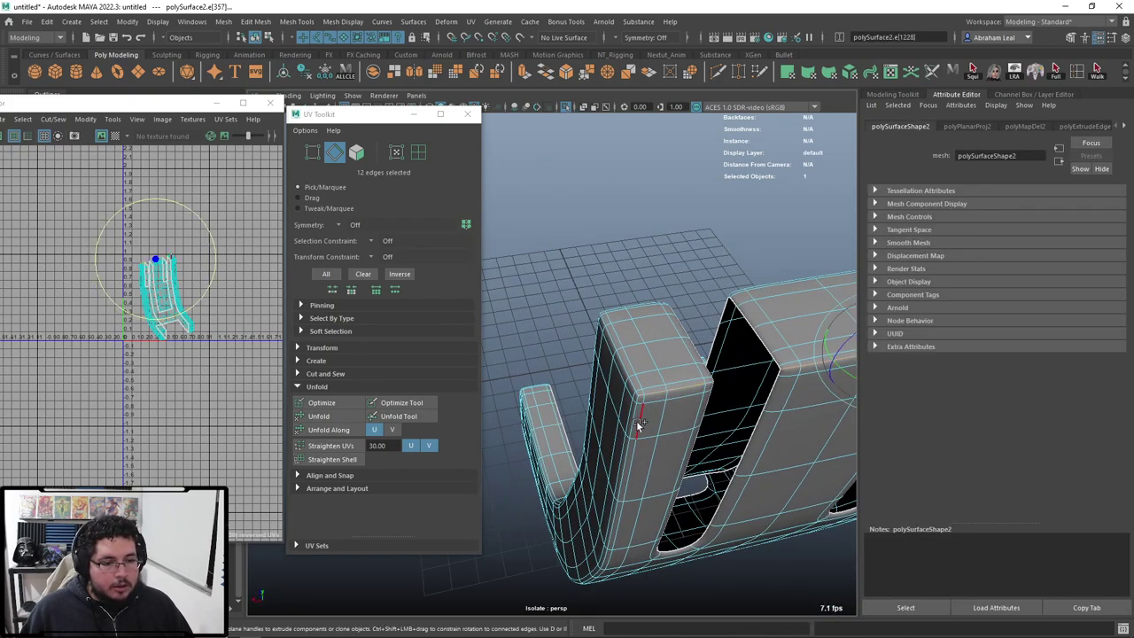
{"action": "left_click", "coordinate": [635, 425], "text": "shift"}
{"action": "left_click_drag", "start_coordinate": [634, 426], "coordinate": [649, 343], "text": "alt"}
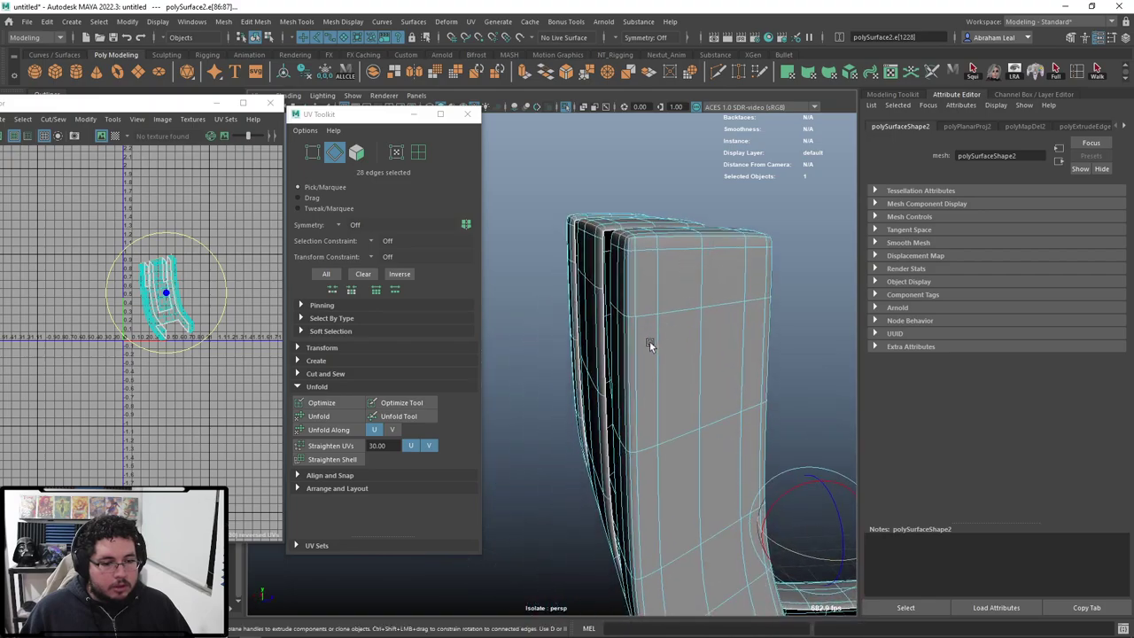
Step: Add the remaining corner edge loops of the side bolsters and cut the outer body's UVs along all selected edges
{"action": "left_click", "coordinate": [629, 285], "text": "shift"}
{"action": "left_click_drag", "start_coordinate": [628, 285], "coordinate": [737, 331], "text": "alt"}
{"action": "left_click", "coordinate": [547, 254], "text": "shift"}
{"action": "double_click", "coordinate": [757, 294], "text": "shift"}
{"action": "left_click_drag", "start_coordinate": [756, 294], "coordinate": [227, 329], "text": "alt"}
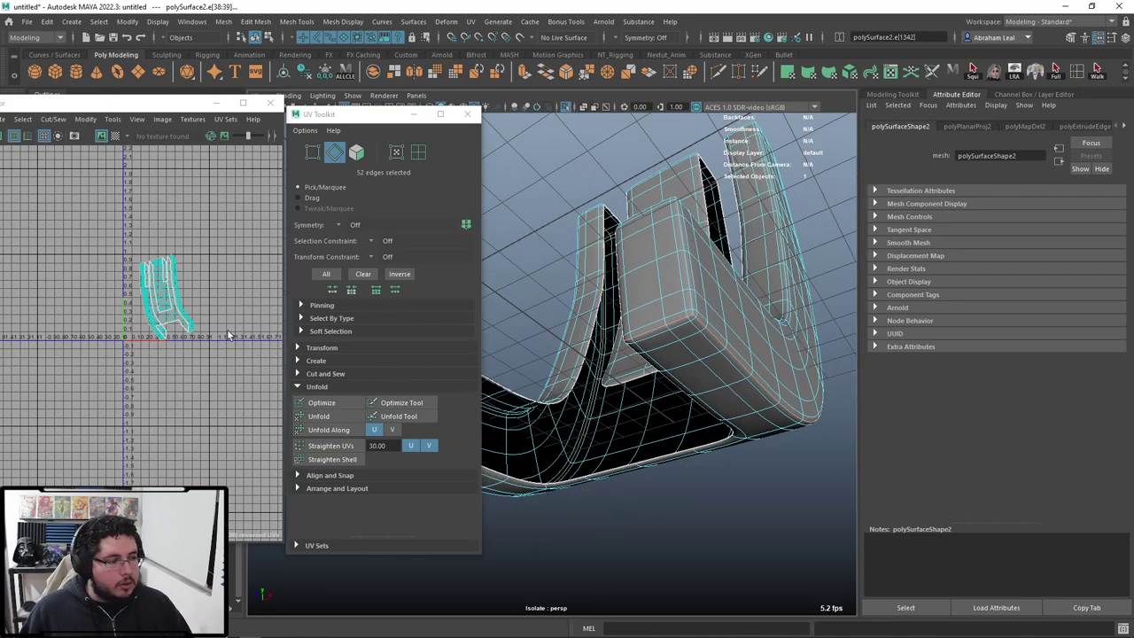
{"action": "left_click", "coordinate": [298, 376]}
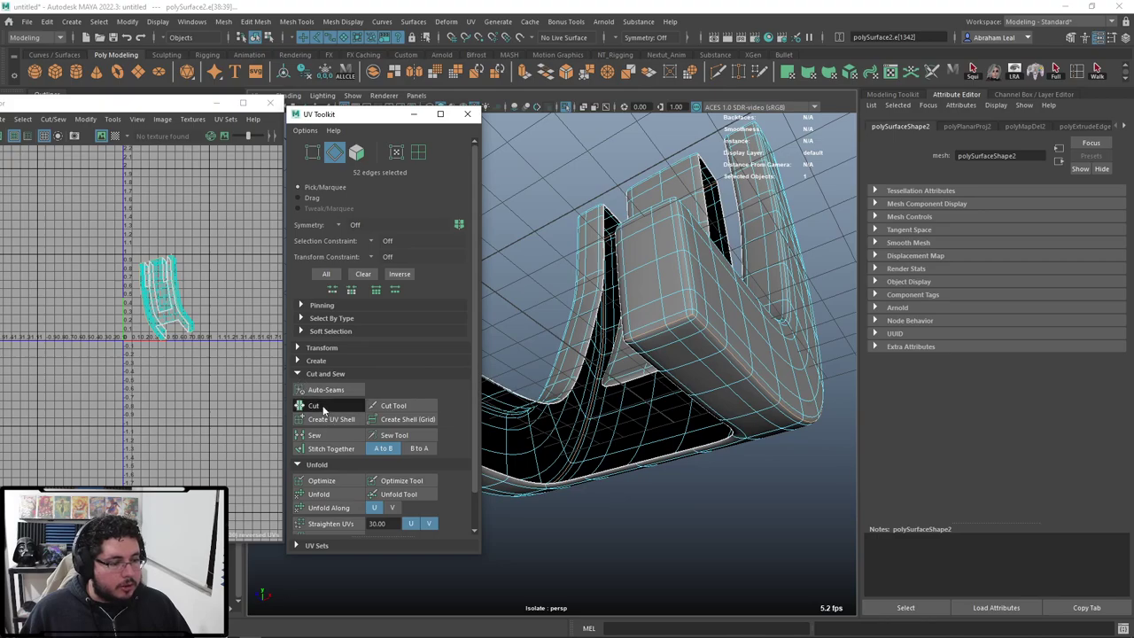
{"action": "left_click", "coordinate": [323, 410]}
Step: Select the edges along one side of the top caps on both side bolsters and cut the UVs there
{"action": "left_click_drag", "start_coordinate": [567, 381], "coordinate": [566, 442], "text": "alt"}
{"action": "middle_click_drag", "start_coordinate": [705, 410], "coordinate": [639, 425], "text": "alt"}
{"action": "right_click_drag", "start_coordinate": [639, 425], "coordinate": [765, 341], "text": "alt"}
{"action": "right_click_drag", "start_coordinate": [747, 300], "coordinate": [746, 268]}
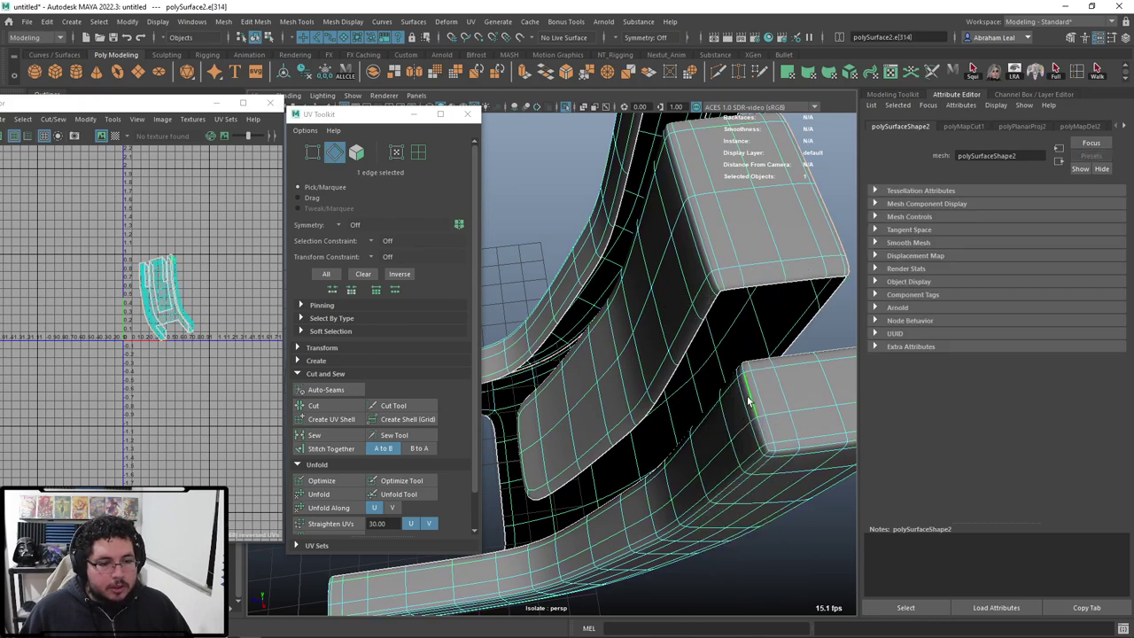
{"action": "double_click", "coordinate": [748, 400]}
{"action": "left_click_drag", "start_coordinate": [748, 400], "coordinate": [596, 324], "text": "alt"}
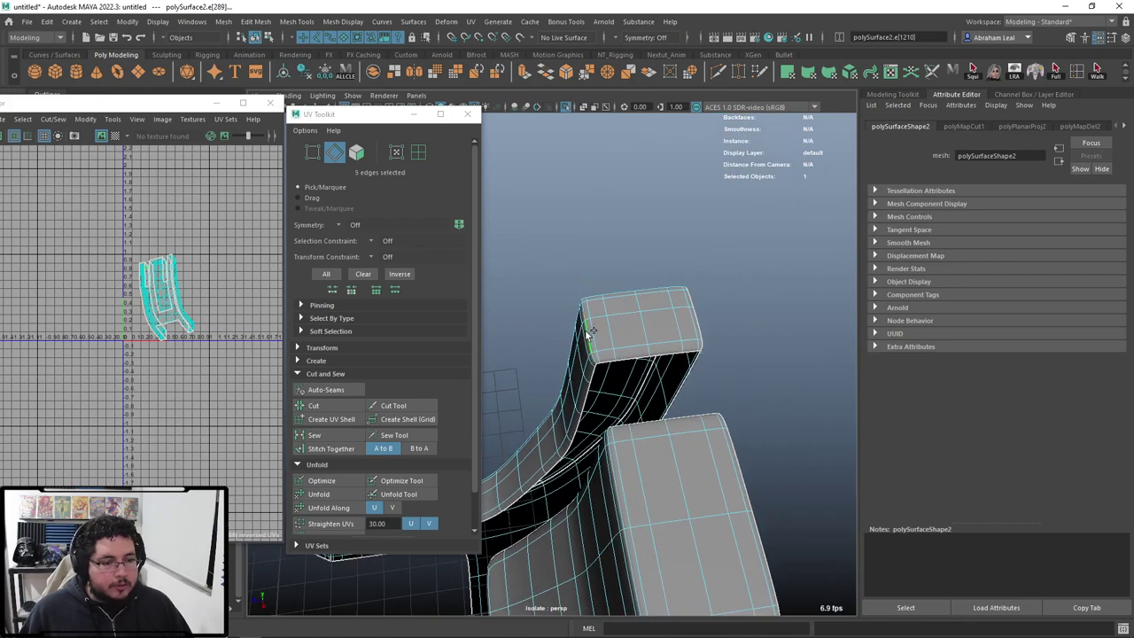
{"action": "left_click", "coordinate": [323, 406]}
Step: Select all UV shells of the outer body and unfold them
{"action": "right_click_drag", "start_coordinate": [611, 390], "coordinate": [442, 386], "text": "alt"}
{"action": "left_click_drag", "start_coordinate": [549, 354], "coordinate": [689, 326], "text": "alt"}
{"action": "right_click_drag", "start_coordinate": [235, 295], "coordinate": [190, 275]}
{"action": "left_click_drag", "start_coordinate": [130, 241], "coordinate": [214, 375]}
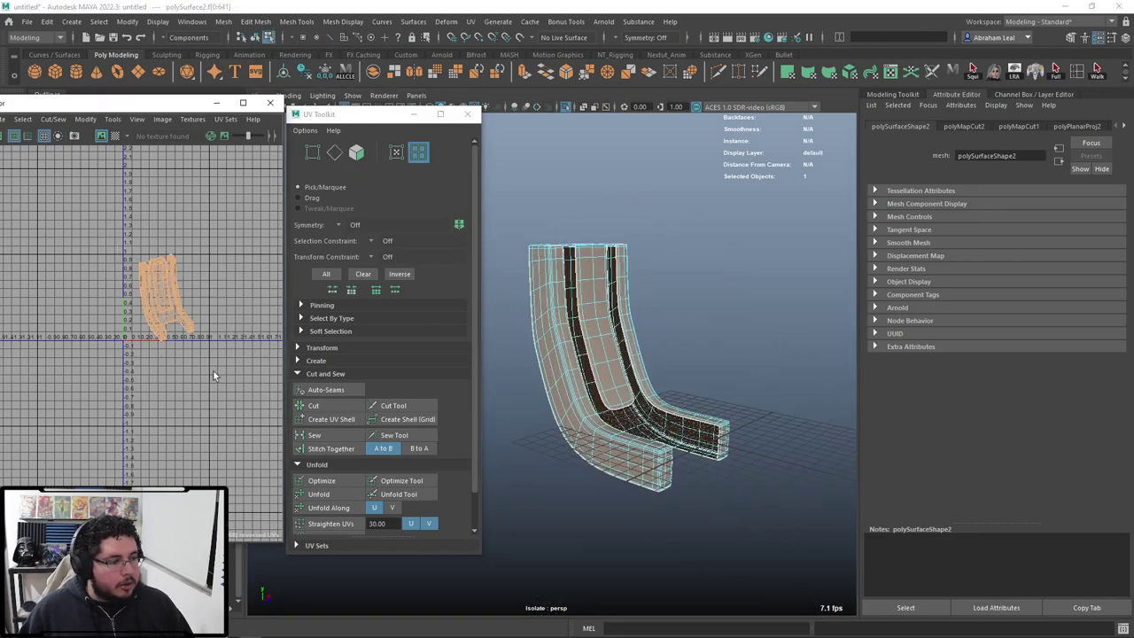
{"action": "key", "text": "f"}
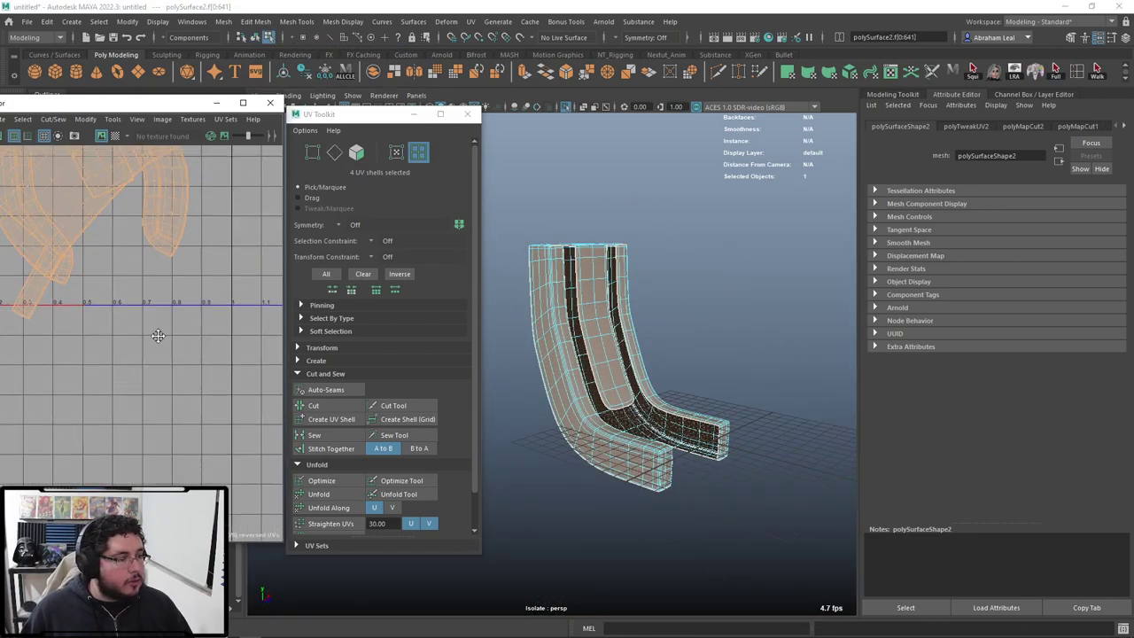
{"action": "scroll", "coordinate": [207, 206], "scroll_direction": "down", "scroll_amount": 5}
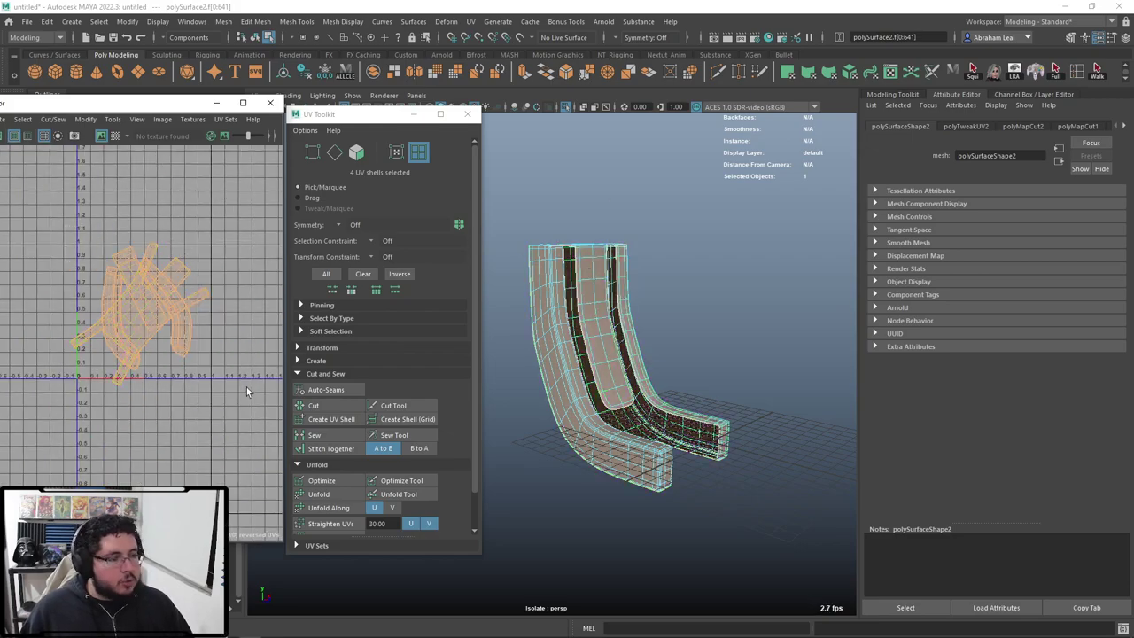
Step: Rearrange the UV Editor and UV Toolkit beside the viewport and leave the isolation of the outer body
{"action": "left_click_drag", "start_coordinate": [359, 119], "coordinate": [284, 143]}
{"action": "left_click_drag", "start_coordinate": [204, 107], "coordinate": [322, 107]}
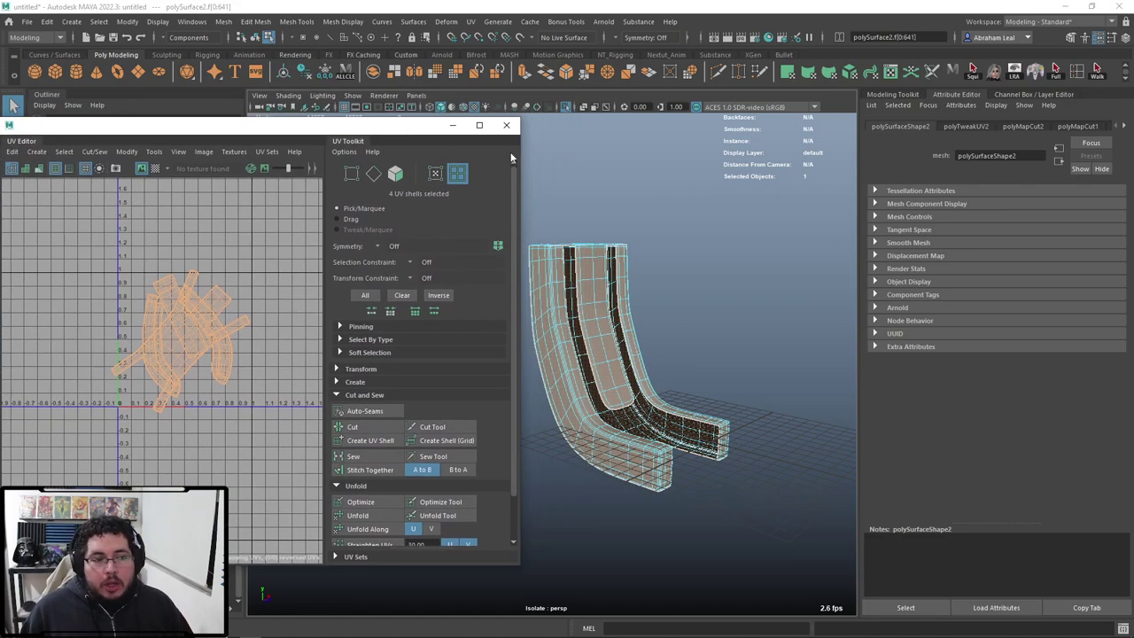
{"action": "left_click", "coordinate": [564, 107]}
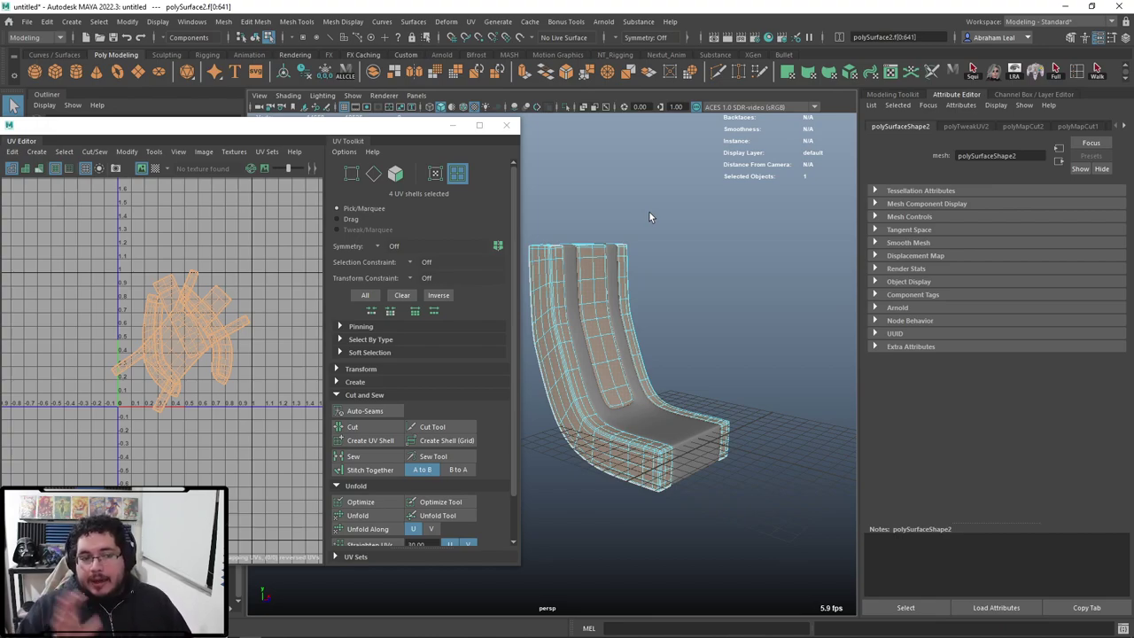
Step: Select all UV shells of the outer body and lay them out inside the 0–1 UV tile
{"action": "left_click", "coordinate": [549, 265]}
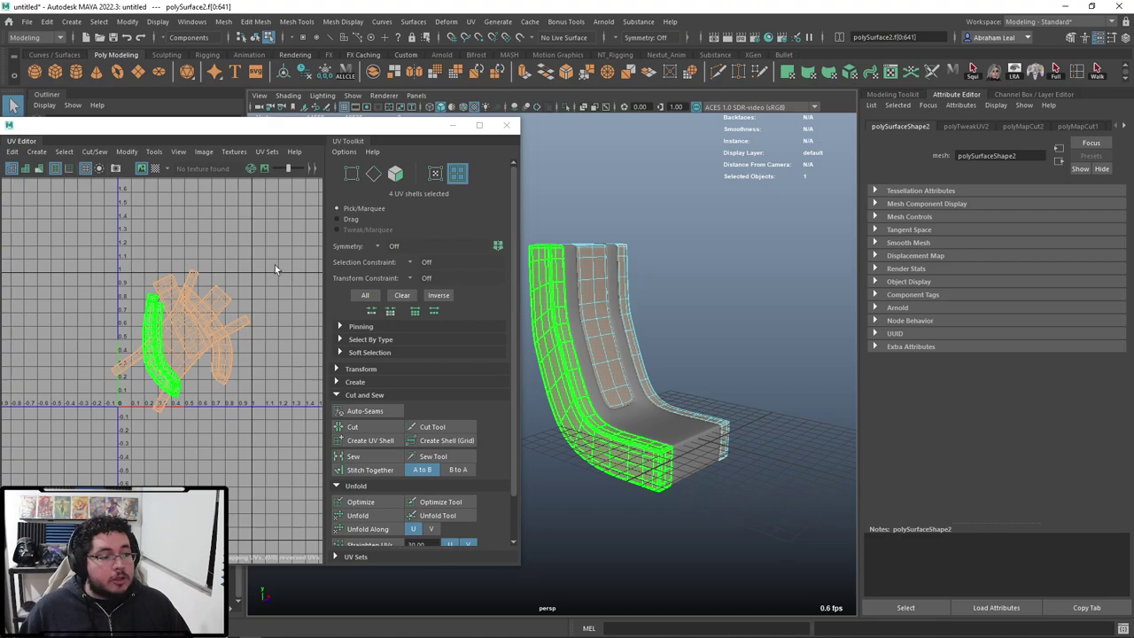
{"action": "left_click_drag", "start_coordinate": [265, 245], "coordinate": [33, 468]}
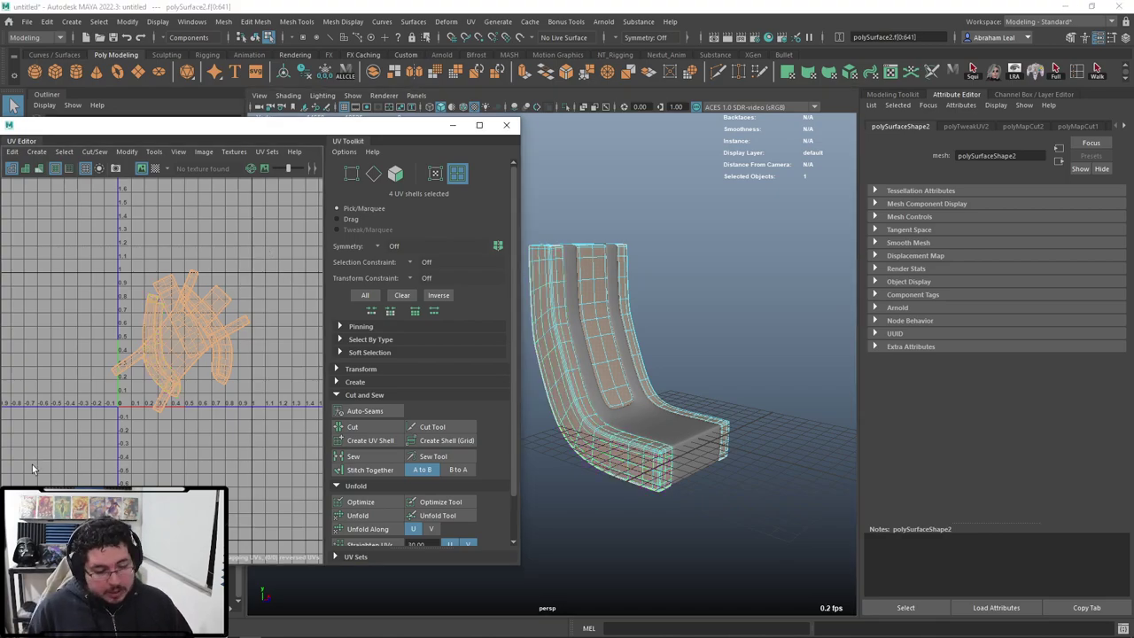
{"action": "key", "text": "ctrl+l"}
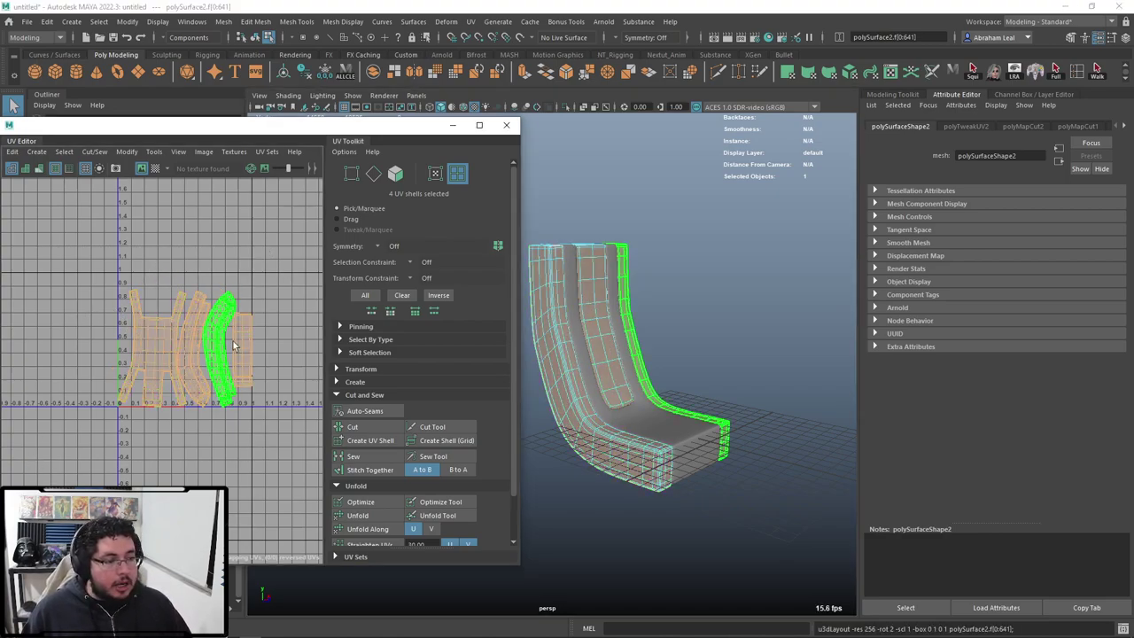
Step: Select the strip and seat piece as an object and lay out its UVs inside the 0–1 tile
{"action": "scroll", "coordinate": [657, 356], "scroll_direction": "up", "scroll_amount": 5}
{"action": "left_click_drag", "start_coordinate": [660, 358], "coordinate": [679, 380], "text": "alt"}
{"action": "right_click_drag", "start_coordinate": [660, 297], "coordinate": [722, 266]}
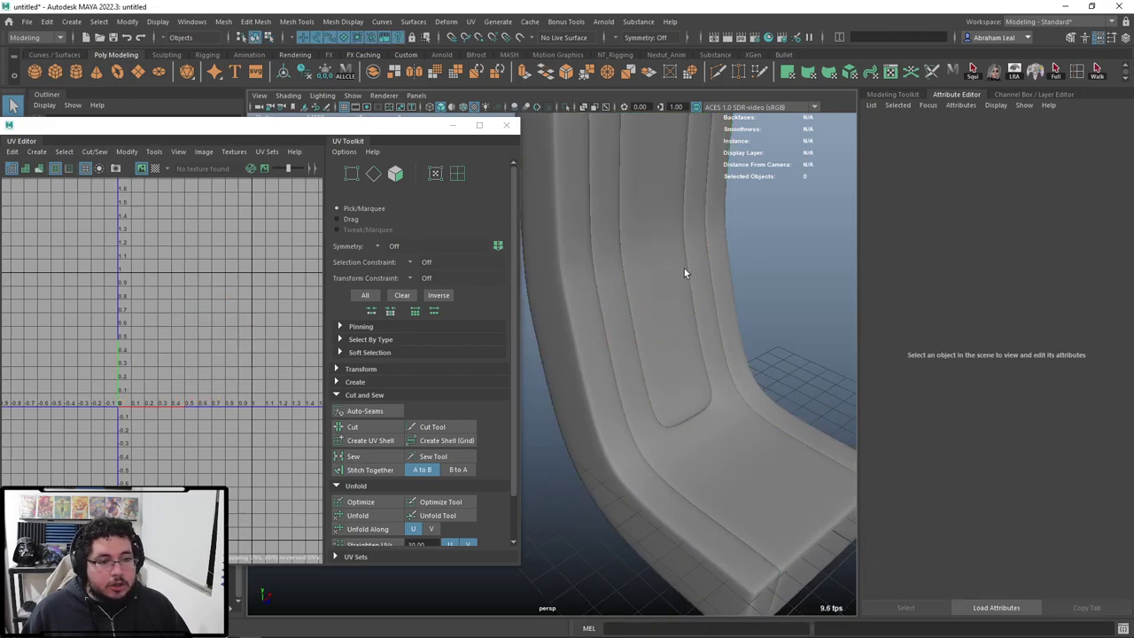
{"action": "left_click", "coordinate": [682, 282]}
{"action": "scroll", "coordinate": [688, 314], "scroll_direction": "down", "scroll_amount": 5}
{"action": "left_click", "coordinate": [670, 424]}
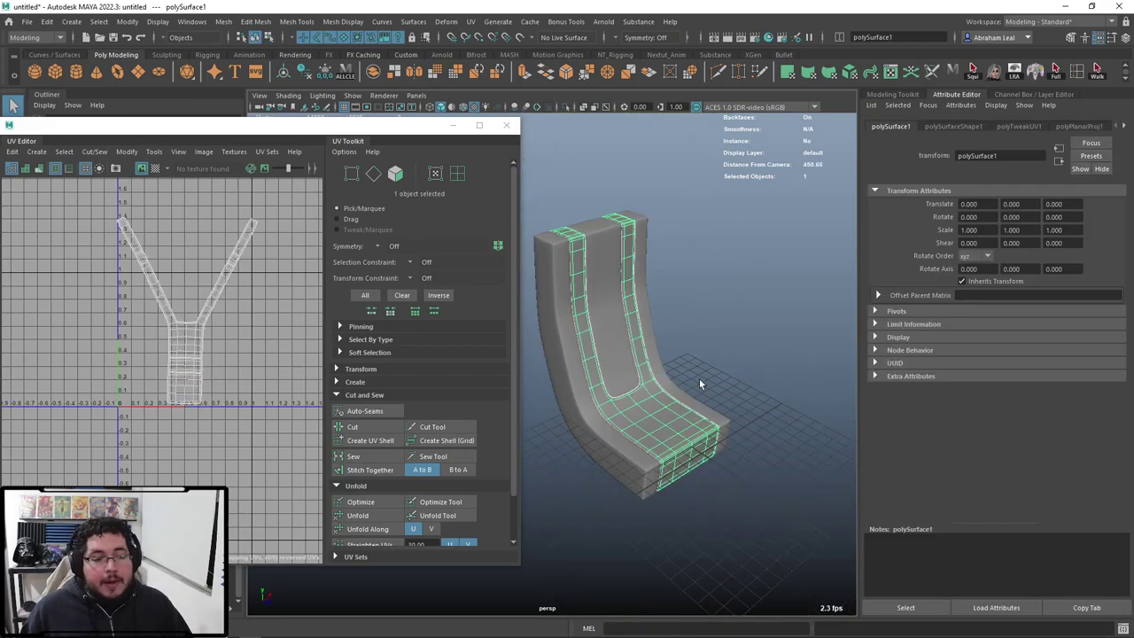
{"action": "left_click_drag", "start_coordinate": [699, 381], "coordinate": [663, 398], "text": "alt"}
{"action": "scroll", "coordinate": [617, 380], "scroll_direction": "up", "scroll_amount": 3}
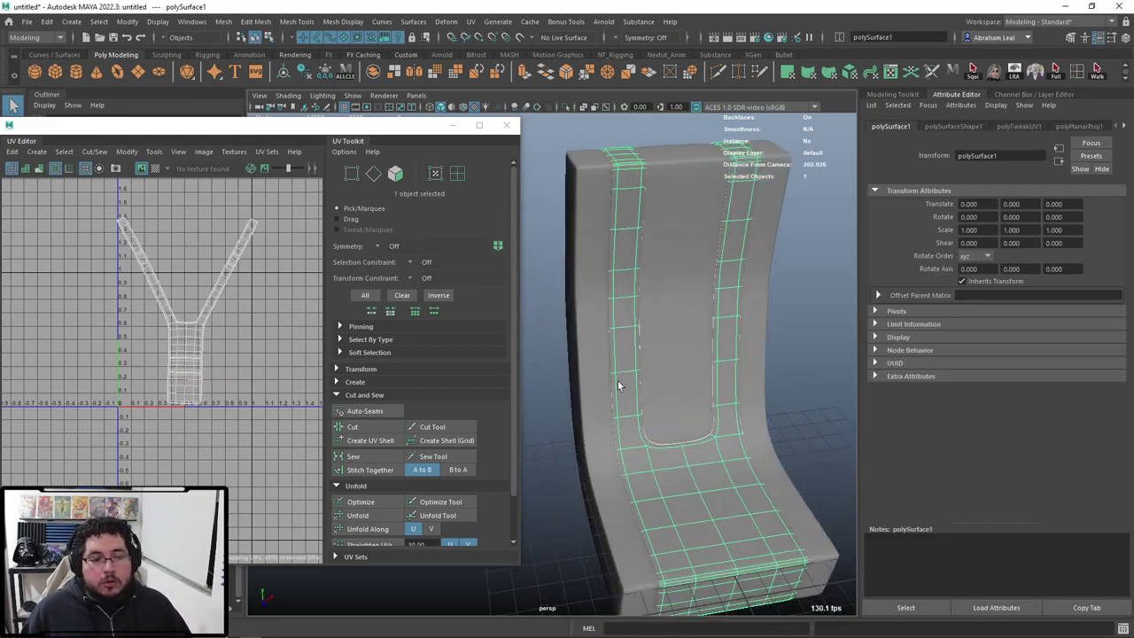
{"action": "key", "text": "ctrl+l"}
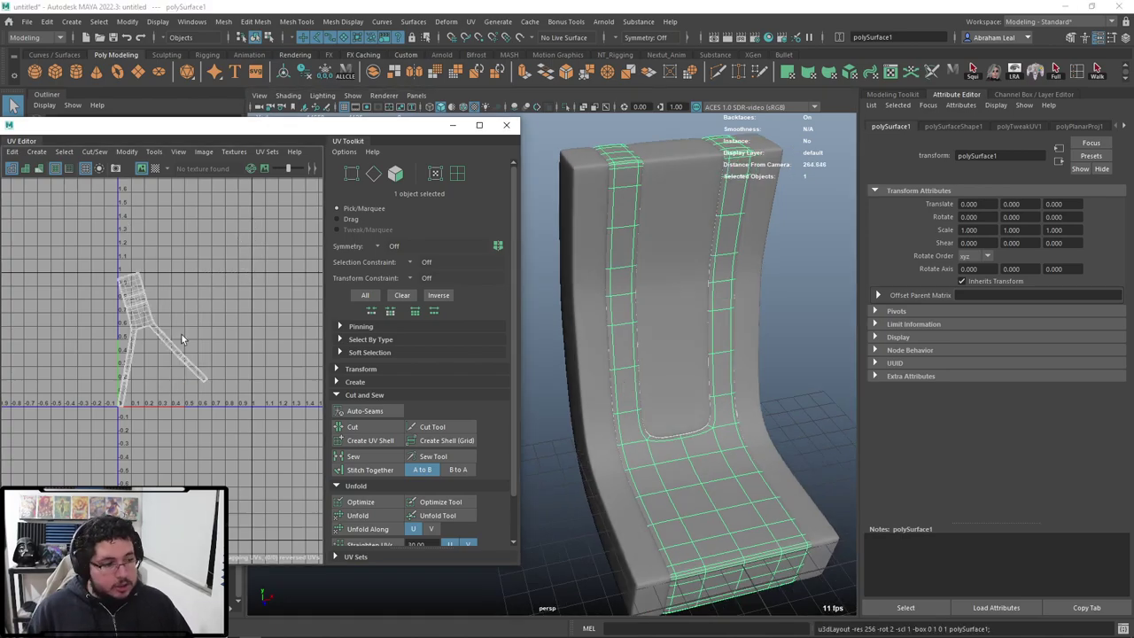
Step: Rotate the strip and seat UV shell upright with its legs pointing down, and move it inside the UV tile
{"action": "scroll", "coordinate": [163, 315], "scroll_direction": "up", "scroll_amount": 2}
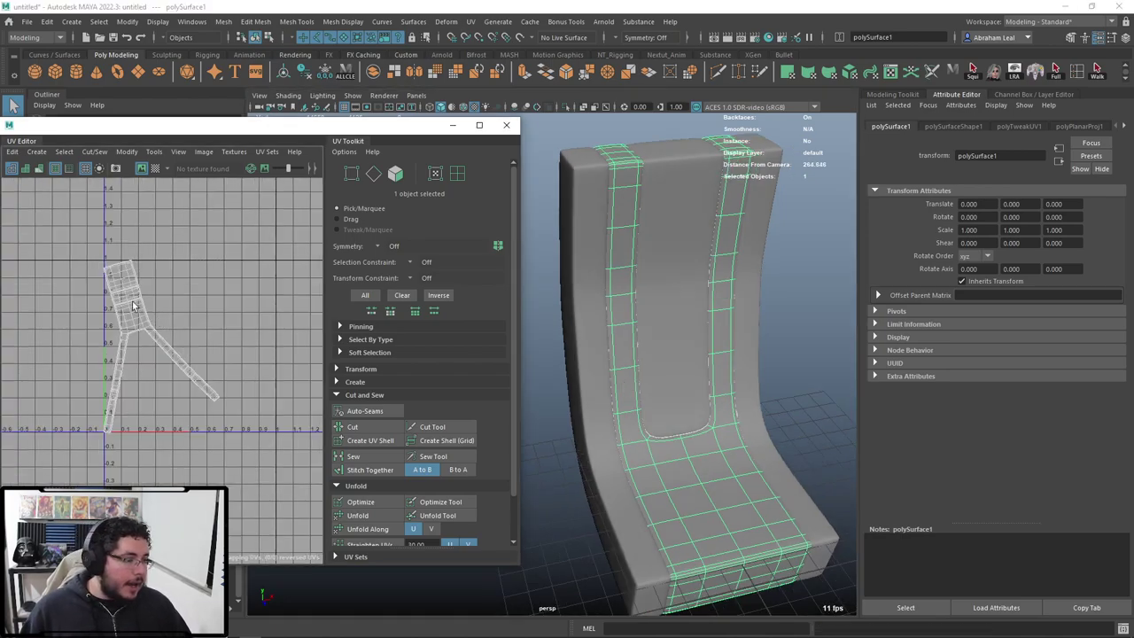
{"action": "right_click_drag", "start_coordinate": [130, 290], "coordinate": [144, 305]}
{"action": "left_click", "coordinate": [131, 296]}
{"action": "key", "text": "e"}
{"action": "left_click_drag", "start_coordinate": [184, 292], "coordinate": [192, 299]}
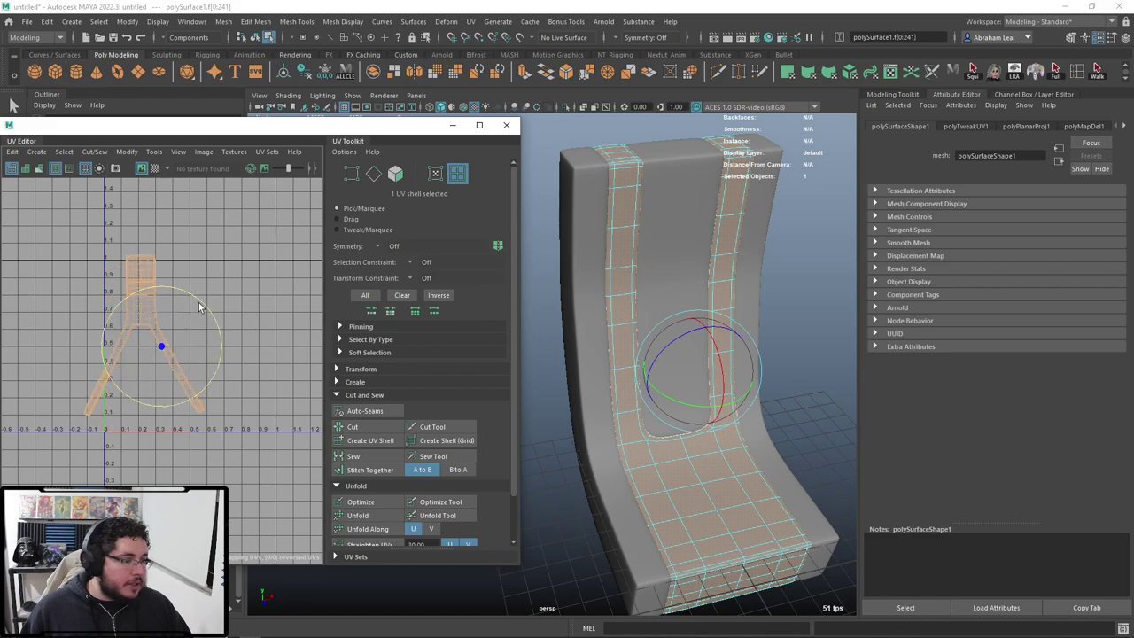
{"action": "key", "text": "q"}
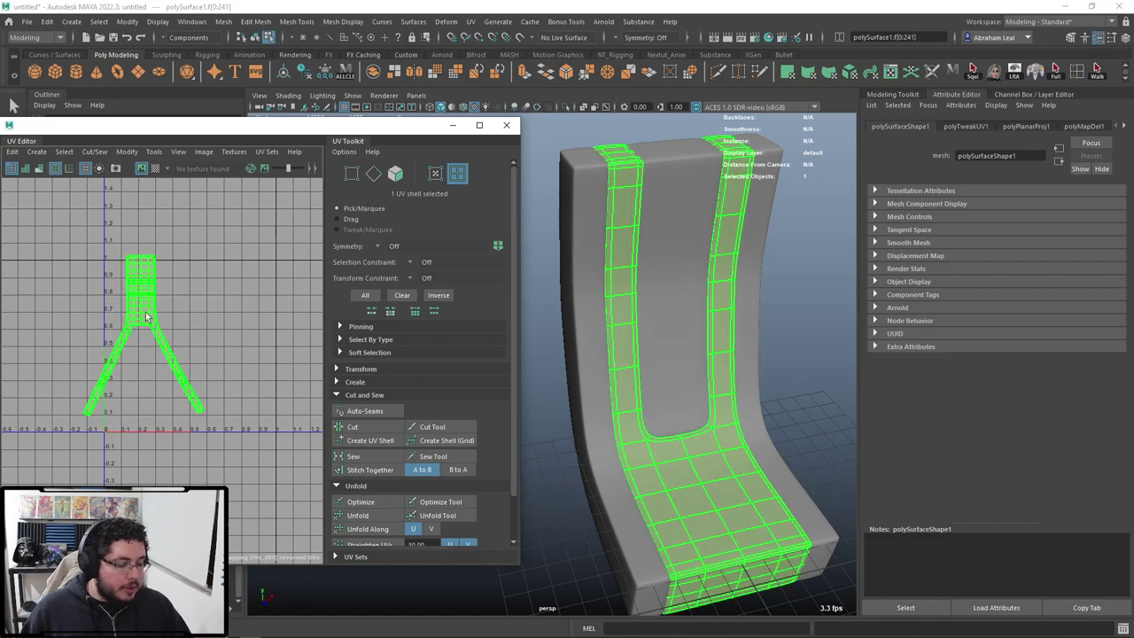
{"action": "left_click", "coordinate": [147, 316]}
{"action": "key", "text": "w"}
{"action": "left_click_drag", "start_coordinate": [142, 334], "coordinate": [174, 338]}
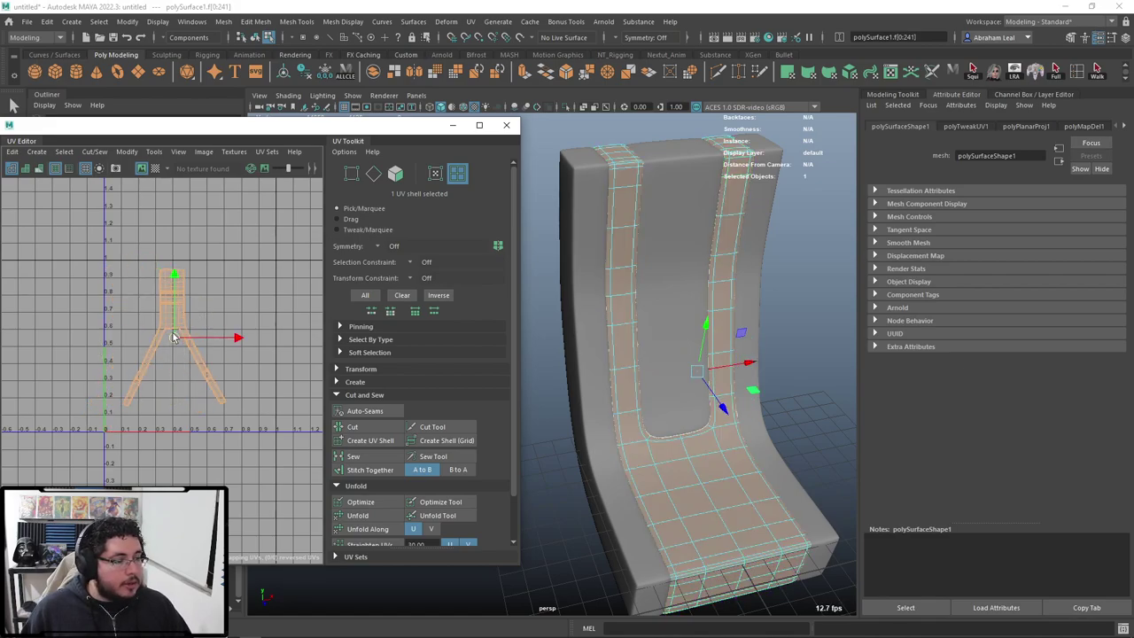
Step: Try Straighten UVs on the whole strip and seat shell, and undo it
{"action": "scroll", "coordinate": [403, 496], "scroll_direction": "down", "scroll_amount": 2}
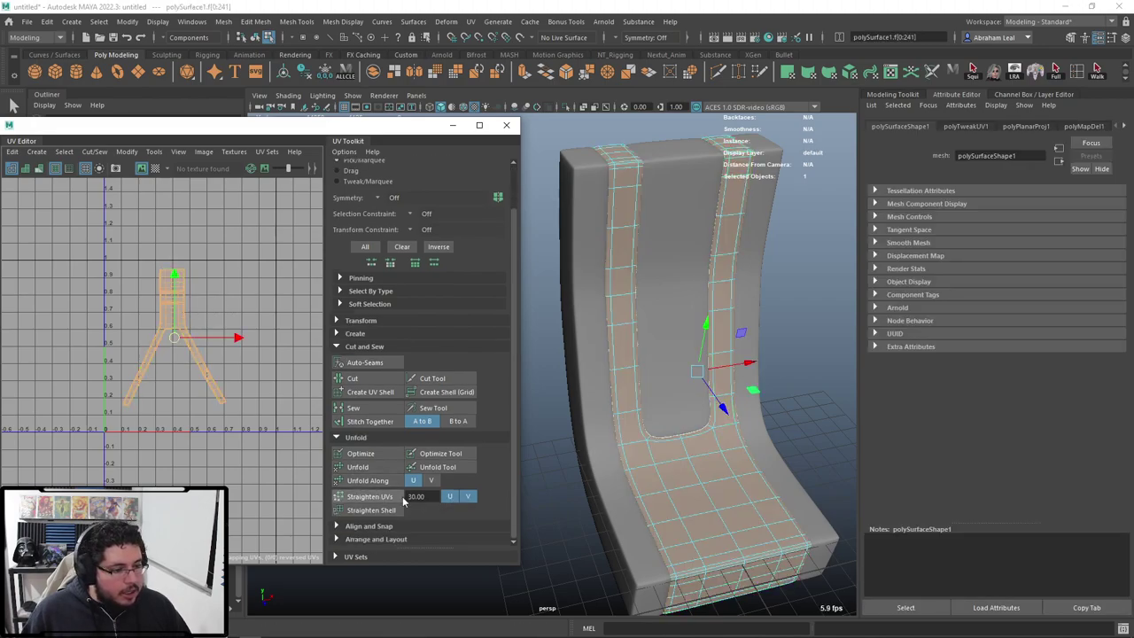
{"action": "scroll", "coordinate": [224, 387], "scroll_direction": "up", "scroll_amount": 4}
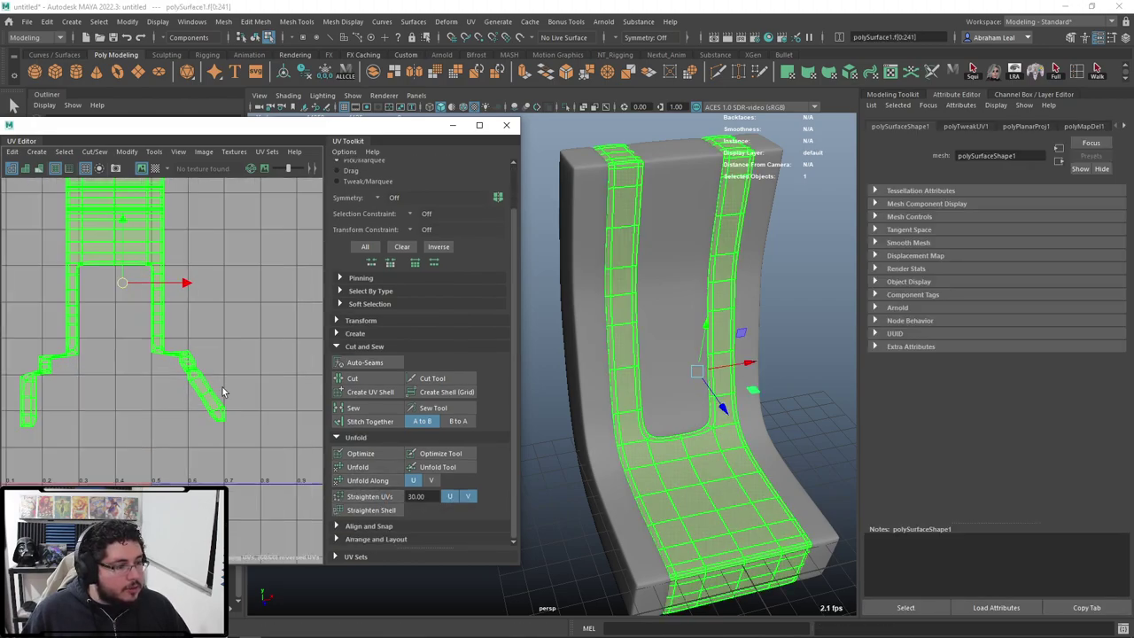
{"action": "key", "text": "ctrl+z"}
Step: Turn off smooth preview, select the UVs of the shell's left leg, and rotate and move them into a vertical strip below the seat section
{"action": "middle_click_drag", "start_coordinate": [121, 322], "coordinate": [146, 325], "text": "alt"}
{"action": "scroll", "coordinate": [115, 341], "scroll_direction": "up", "scroll_amount": 2}
{"action": "right_click_drag", "start_coordinate": [139, 293], "coordinate": [87, 279]}
{"action": "key", "text": "1"}
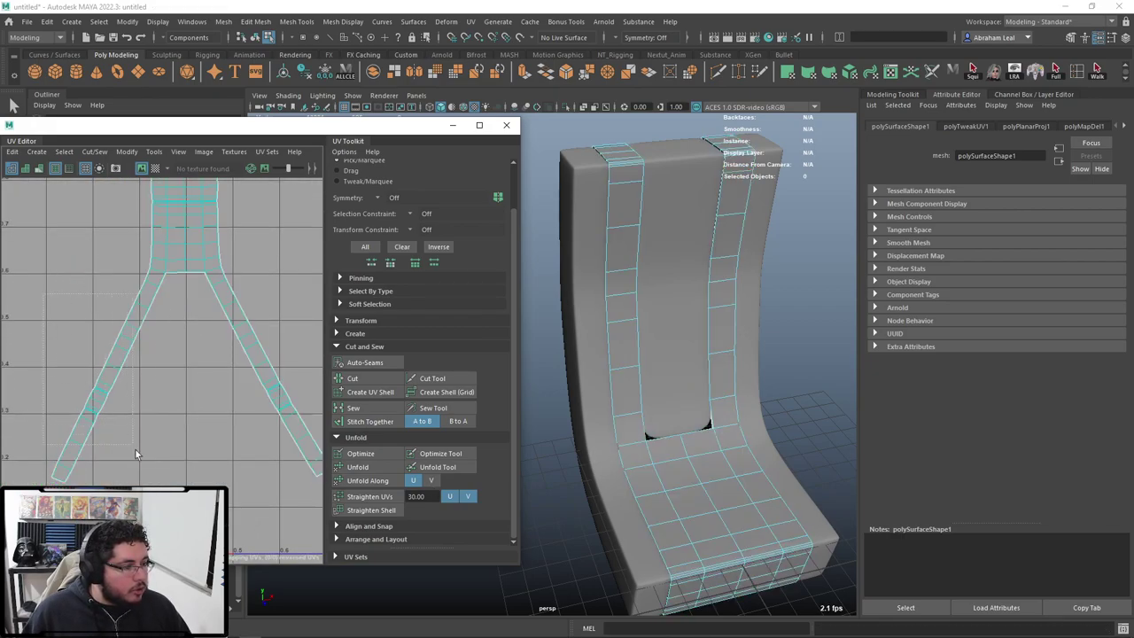
{"action": "left_click", "coordinate": [149, 330]}
{"action": "right_click_drag", "start_coordinate": [142, 308], "coordinate": [88, 292]}
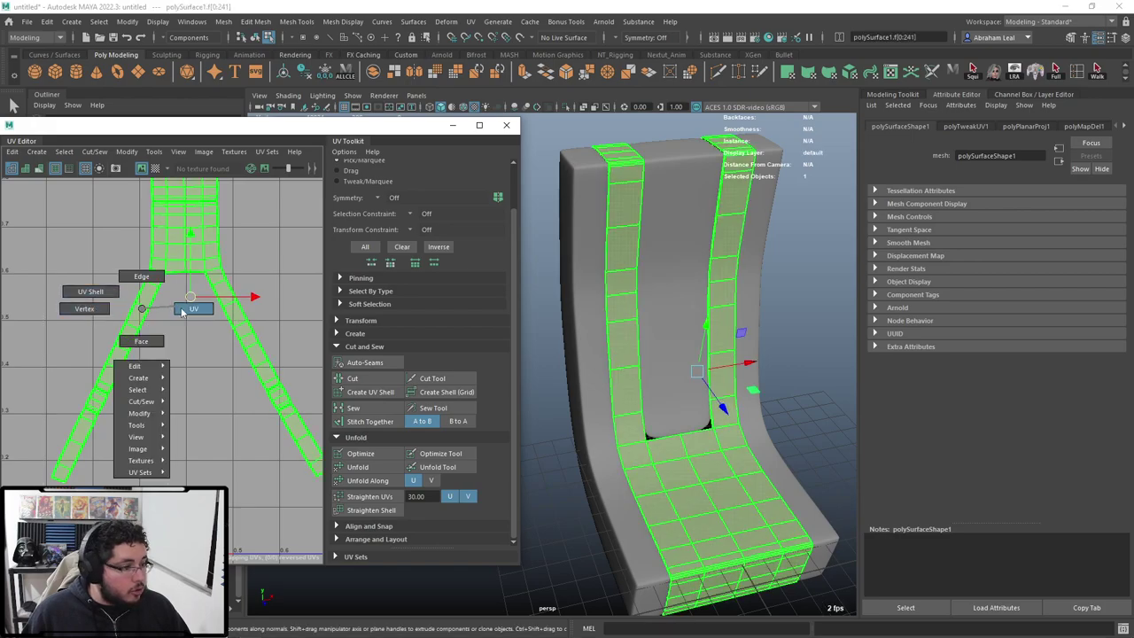
{"action": "right_click_drag", "start_coordinate": [182, 312], "coordinate": [181, 310]}
{"action": "left_click_drag", "start_coordinate": [27, 475], "coordinate": [28, 489]}
{"action": "key", "text": "e"}
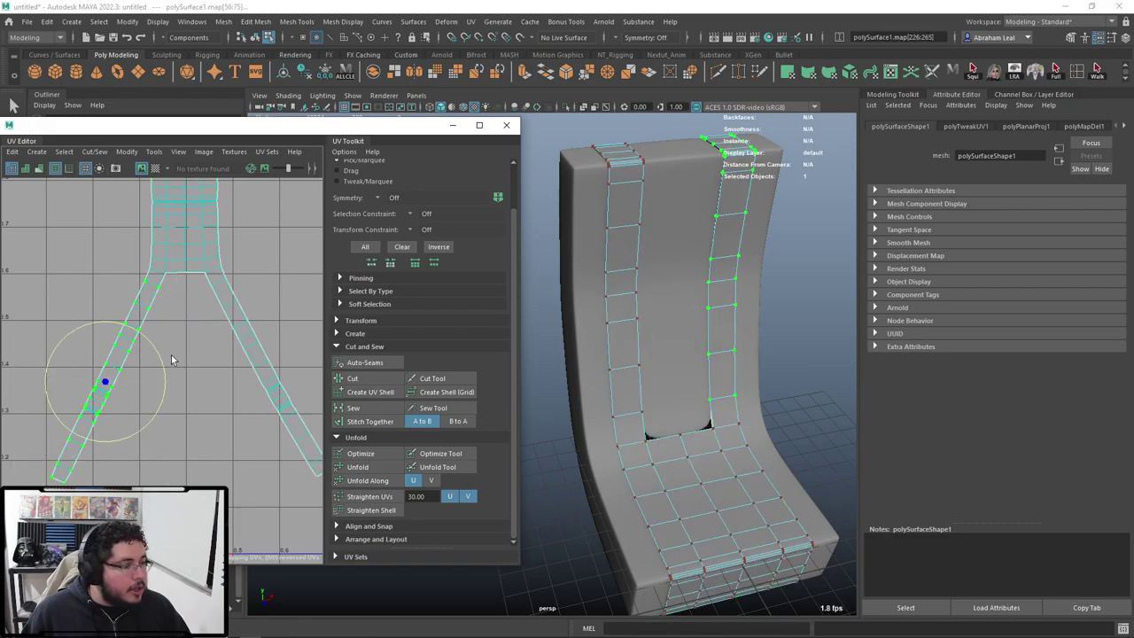
{"action": "left_click_drag", "start_coordinate": [163, 357], "coordinate": [157, 387]}
{"action": "key", "text": "w"}
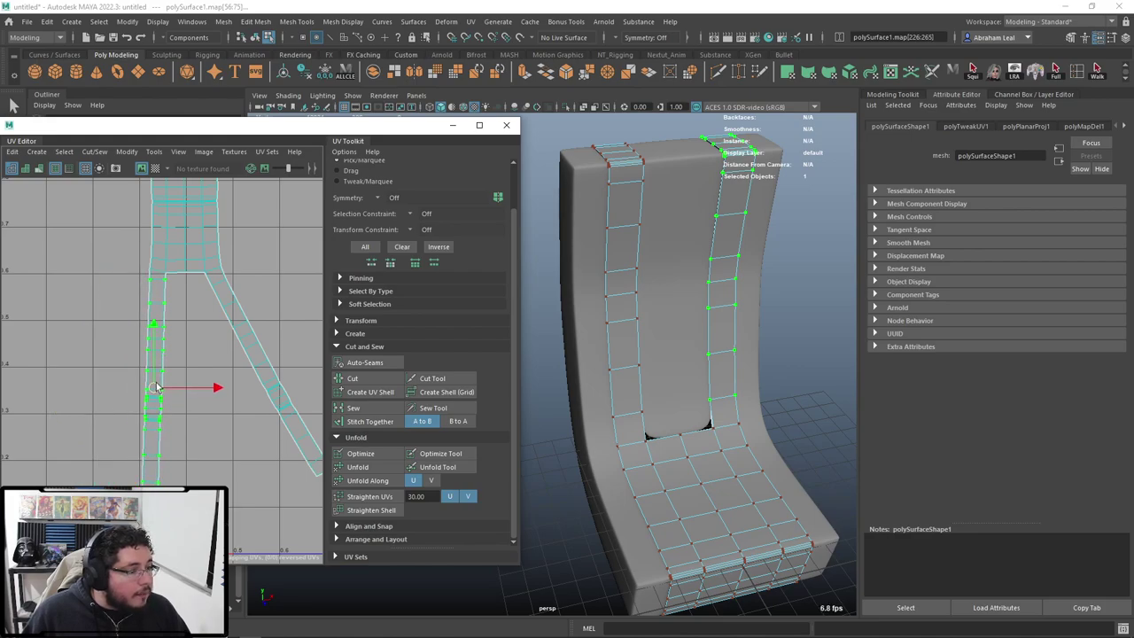
Step: Briefly check the checker map, and rotate and move the UVs of the shell's right leg vertically below the seat section
{"action": "left_click", "coordinate": [157, 169]}
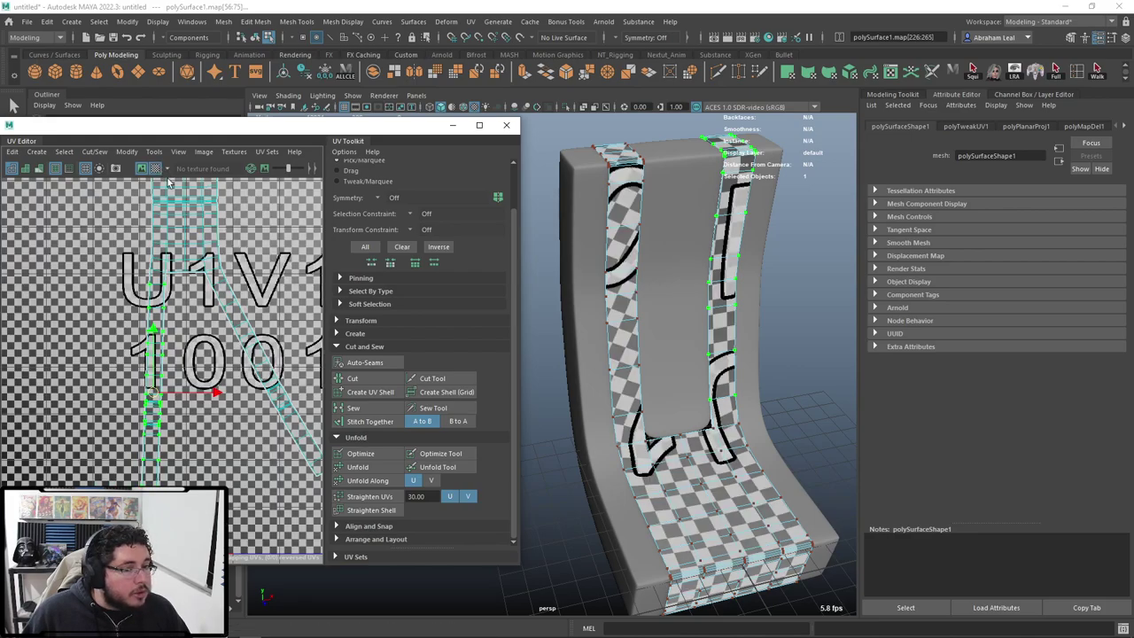
{"action": "middle_click_drag", "start_coordinate": [238, 387], "coordinate": [201, 363], "text": "alt"}
{"action": "left_click", "coordinate": [274, 274]}
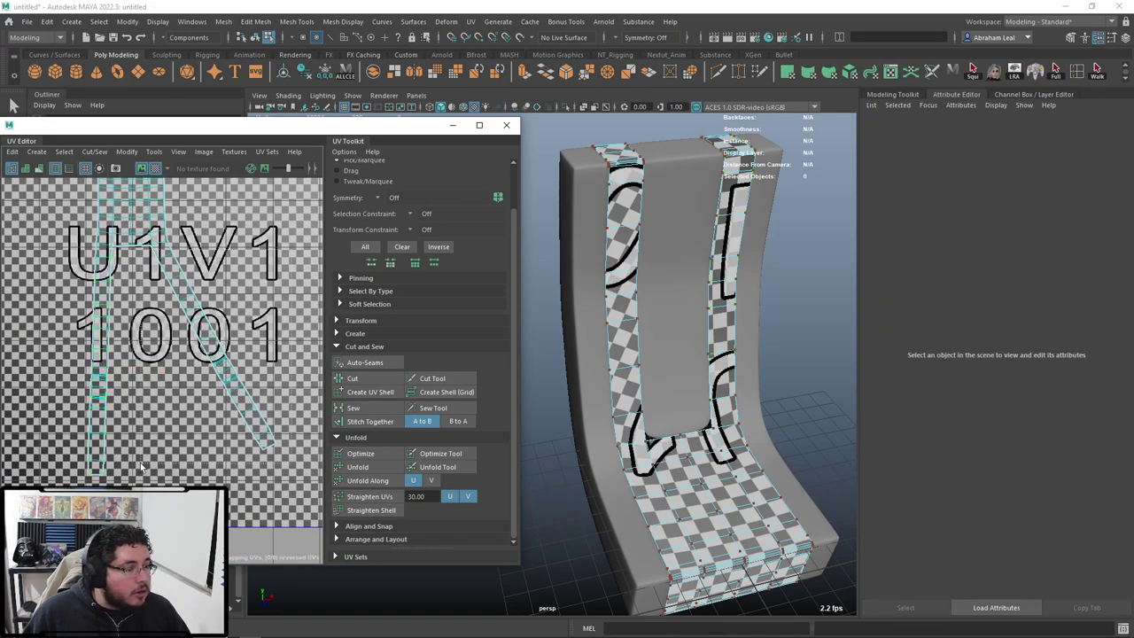
{"action": "left_click_drag", "start_coordinate": [297, 247], "coordinate": [142, 467]}
{"action": "left_click", "coordinate": [158, 168]}
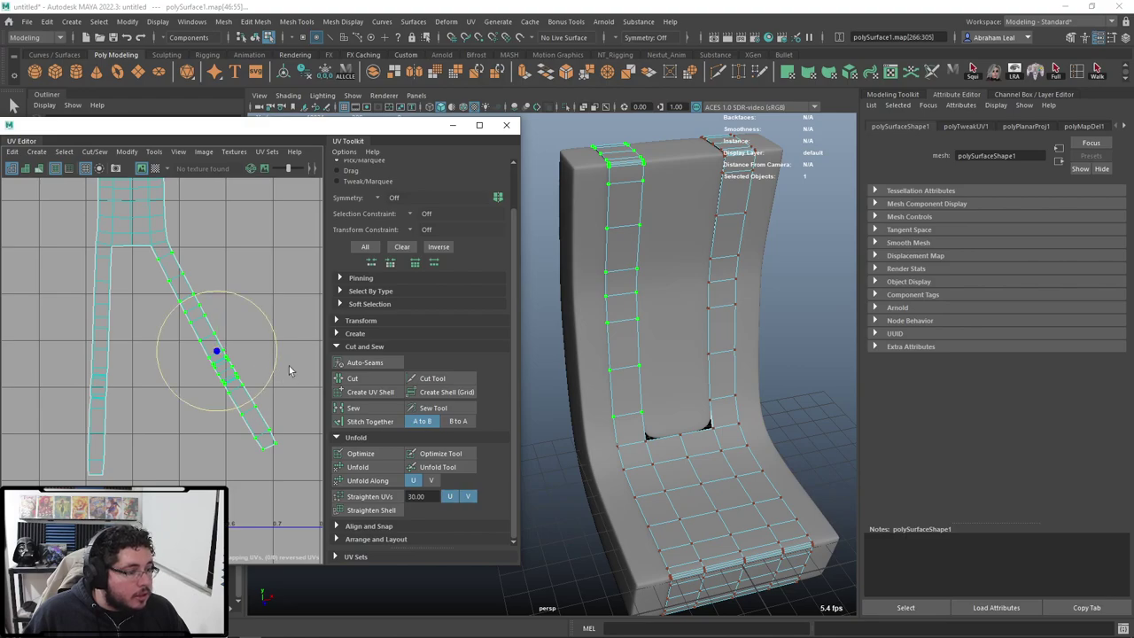
{"action": "left_click_drag", "start_coordinate": [276, 340], "coordinate": [160, 374]}
{"action": "key", "text": "w"}
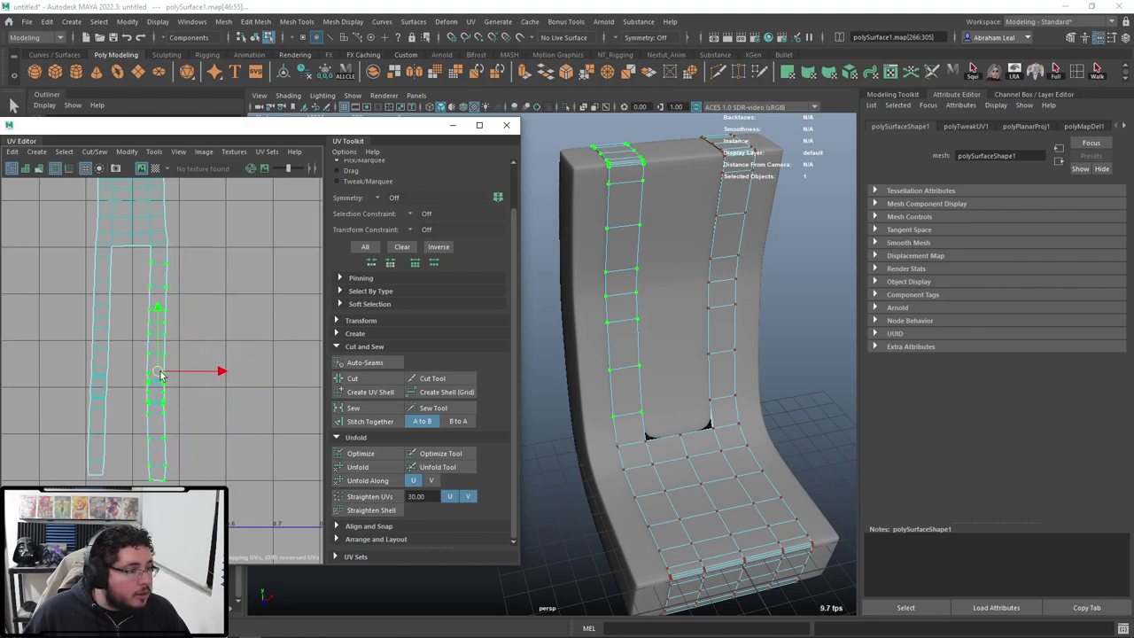
Step: Show the checker map and examine the texture distortion where the backrest strips join the seat
{"action": "left_click", "coordinate": [155, 168]}
{"action": "left_click_drag", "start_coordinate": [669, 283], "coordinate": [617, 230], "text": "alt"}
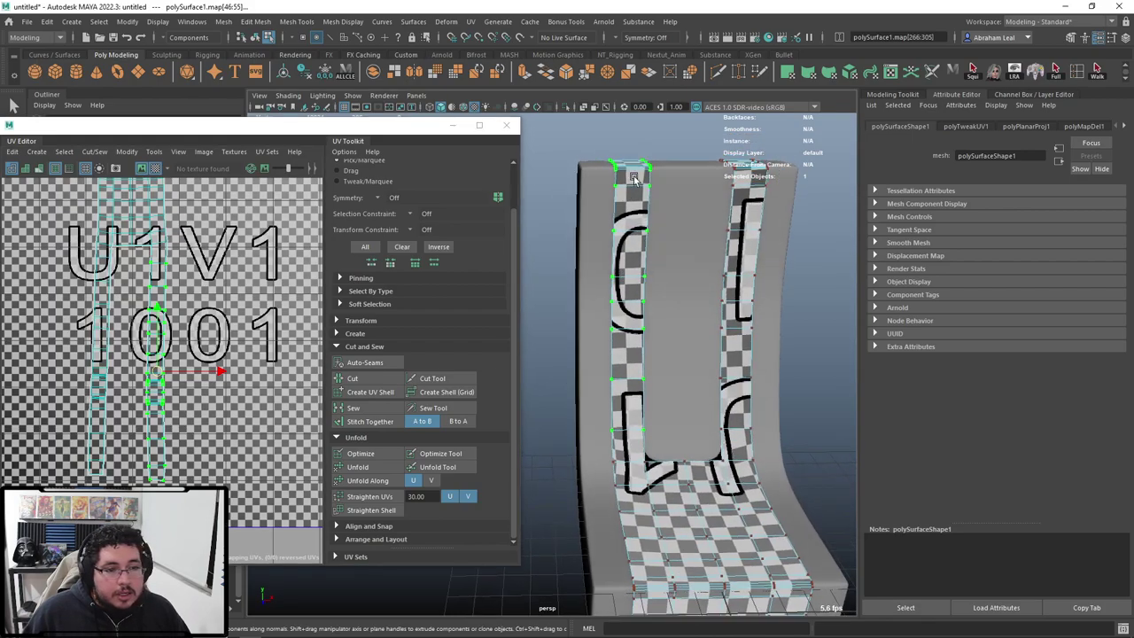
{"action": "left_click_drag", "start_coordinate": [640, 367], "coordinate": [644, 372], "text": "alt"}
{"action": "middle_click_drag", "start_coordinate": [644, 371], "coordinate": [575, 272], "text": "alt"}
{"action": "right_click_drag", "start_coordinate": [575, 272], "coordinate": [610, 409], "text": "alt"}
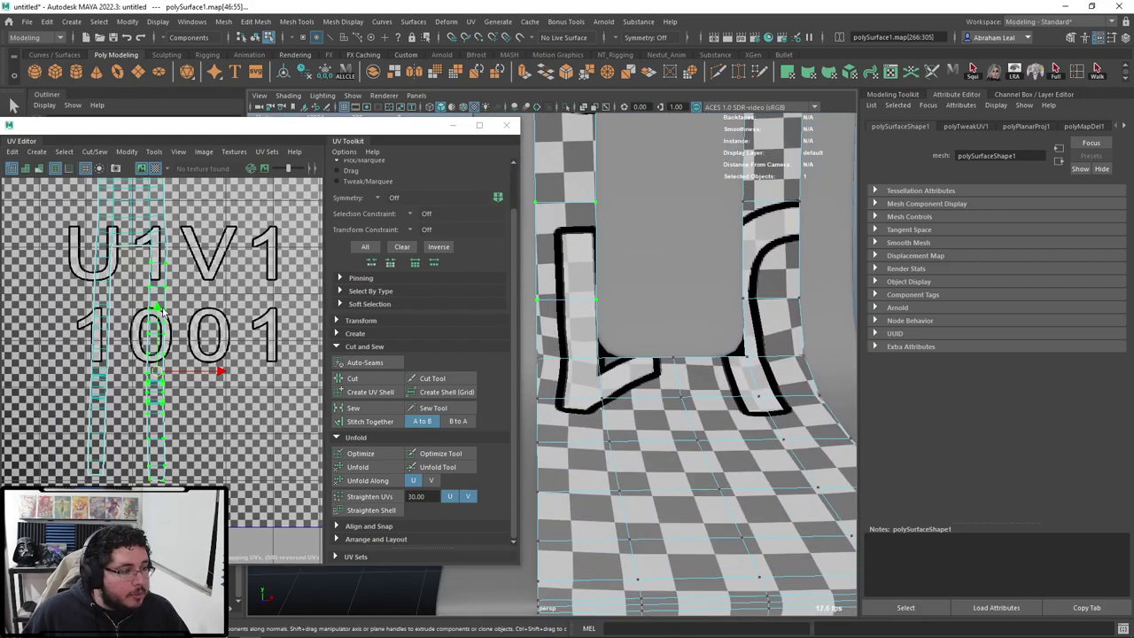
Step: Move the outer corner UVs where both legs join the seat section into line with the vertical leg edges
{"action": "scroll", "coordinate": [162, 307], "scroll_direction": "up", "scroll_amount": 5}
{"action": "left_click", "coordinate": [248, 277]}
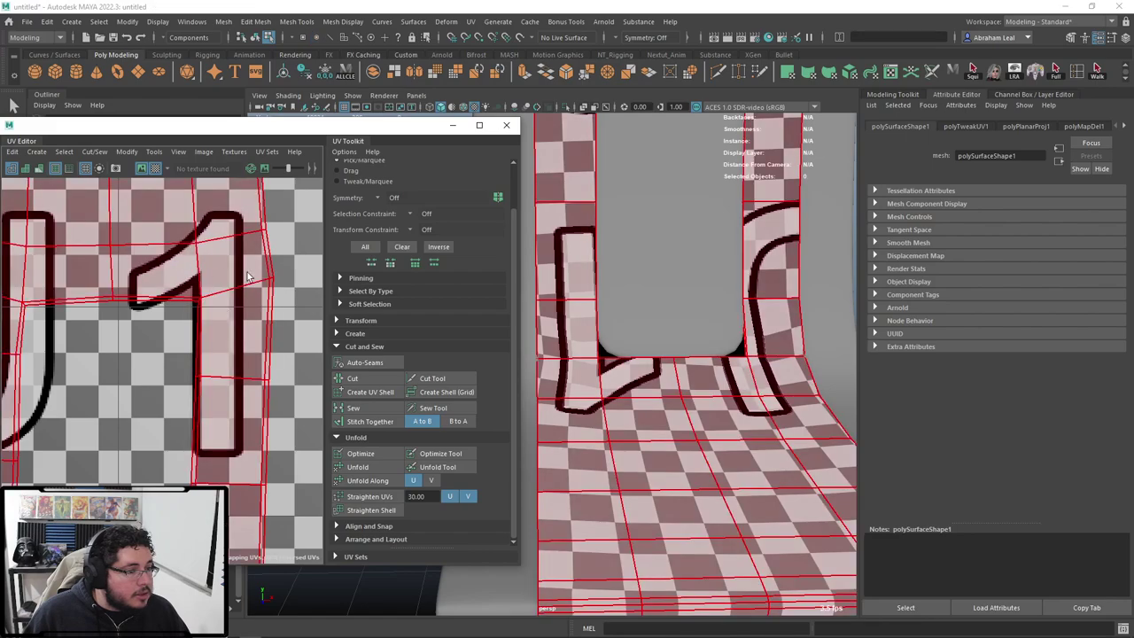
{"action": "right_click_drag", "start_coordinate": [270, 278], "coordinate": [295, 257]}
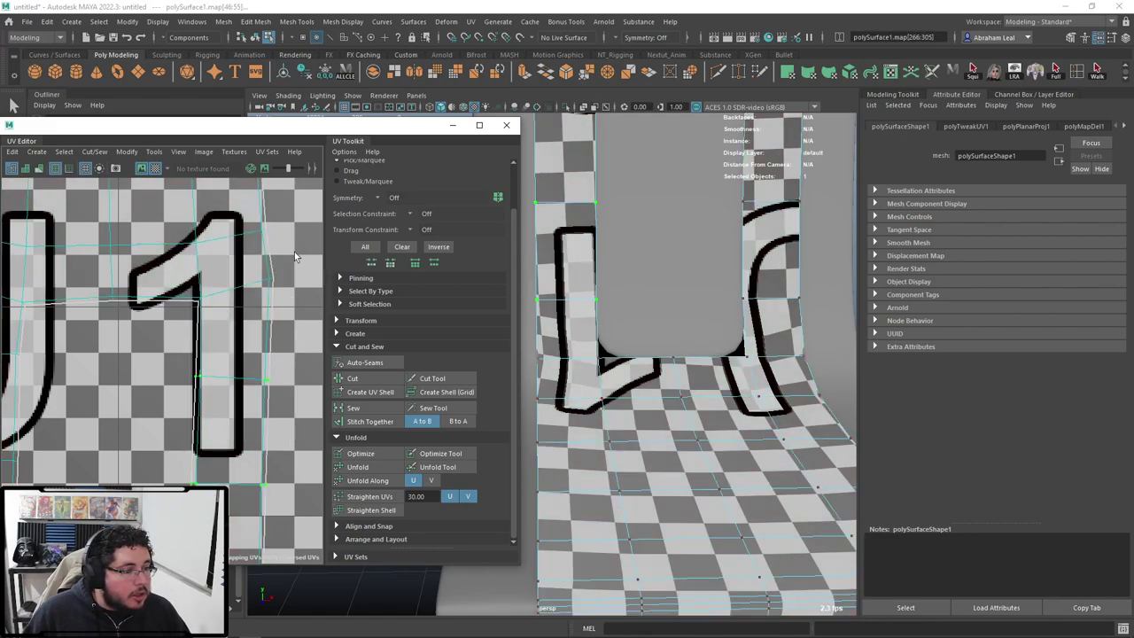
{"action": "left_click", "coordinate": [263, 295]}
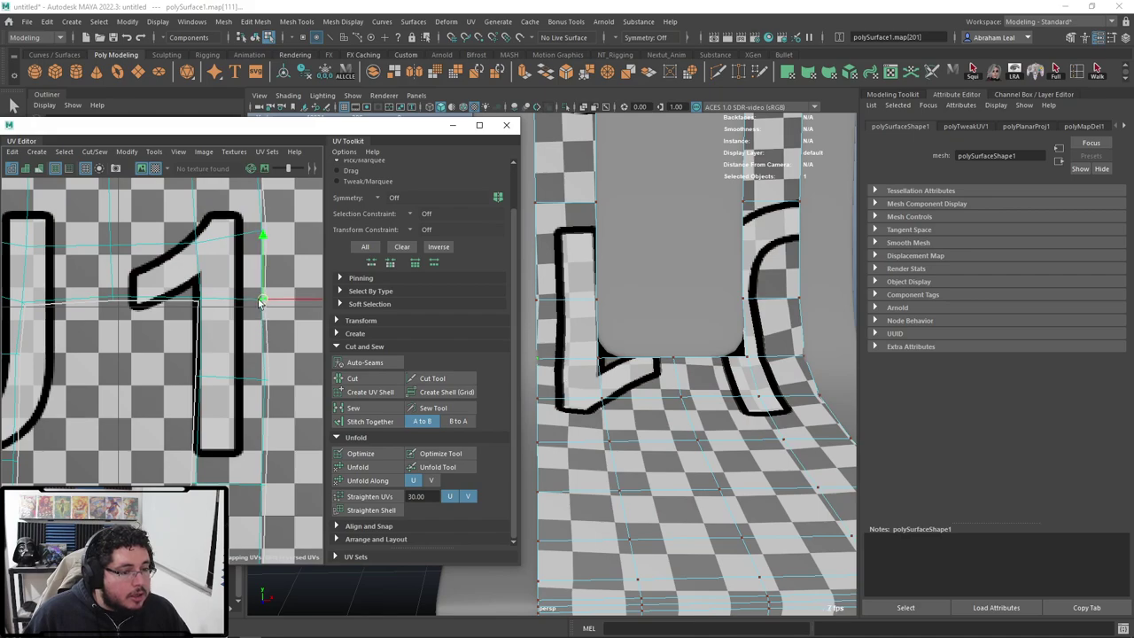
{"action": "middle_click_drag", "start_coordinate": [47, 278], "coordinate": [175, 298], "text": "alt"}
{"action": "middle_click_drag", "start_coordinate": [103, 297], "coordinate": [122, 292], "text": "alt"}
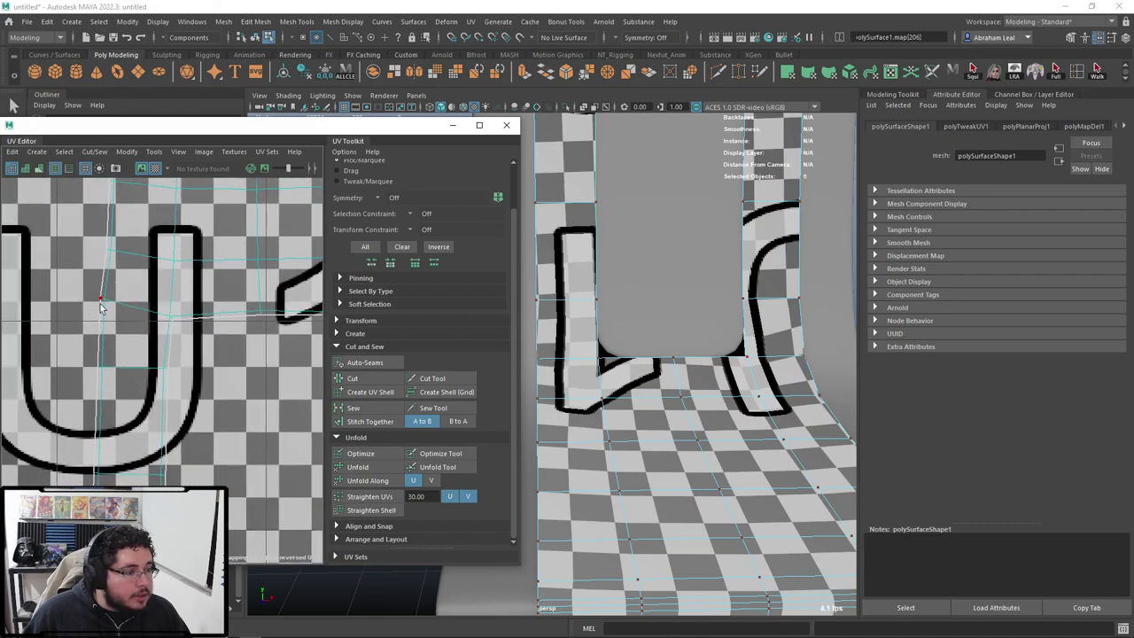
{"action": "left_click", "coordinate": [102, 300]}
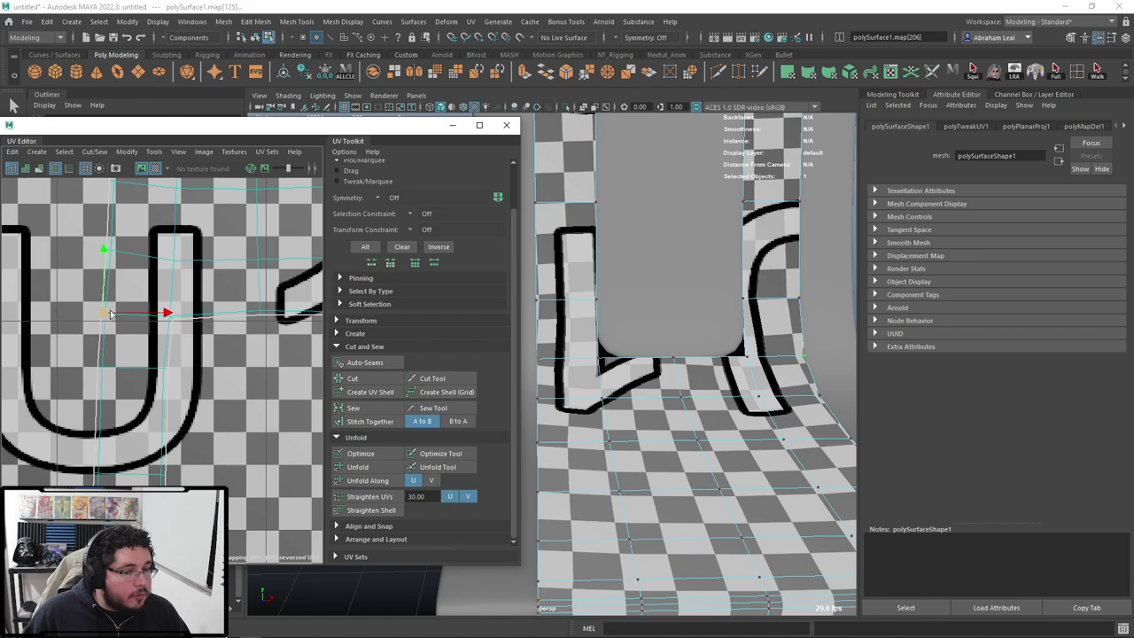
Step: Select all UVs of the strip and seat shell, straighten them at 30 in U and V, and check the checker map
{"action": "scroll", "coordinate": [111, 315], "scroll_direction": "down", "scroll_amount": 12}
{"action": "double_click", "coordinate": [146, 301]}
{"action": "scroll", "coordinate": [146, 294], "scroll_direction": "up", "scroll_amount": 2}
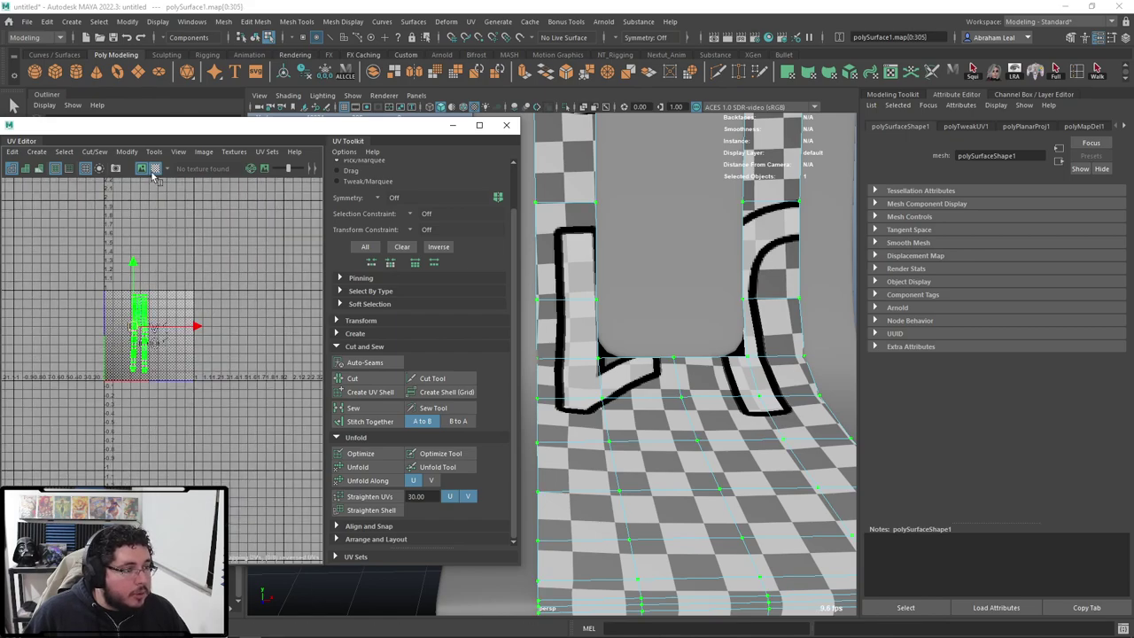
{"action": "left_click", "coordinate": [154, 168]}
{"action": "scroll", "coordinate": [117, 383], "scroll_direction": "up", "scroll_amount": 5}
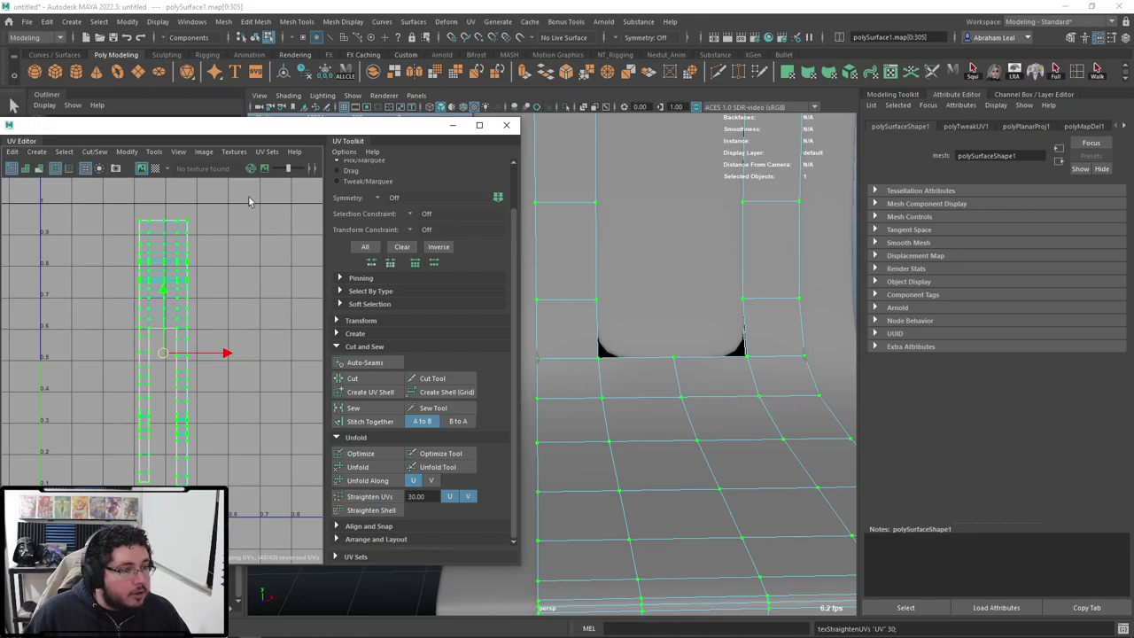
{"action": "left_click", "coordinate": [155, 169]}
{"action": "left_click_drag", "start_coordinate": [659, 361], "coordinate": [599, 408], "text": "alt"}
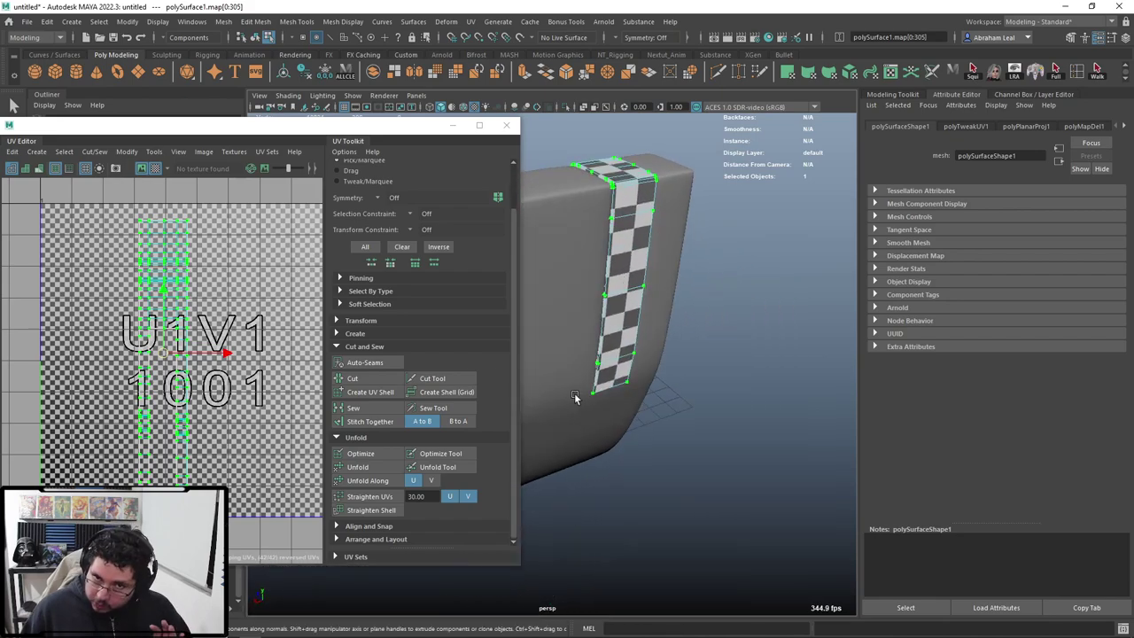
Step: Hide the checker map, turn on smooth preview for the strip and seat piece, and clear the UV selection
{"action": "left_click", "coordinate": [157, 170]}
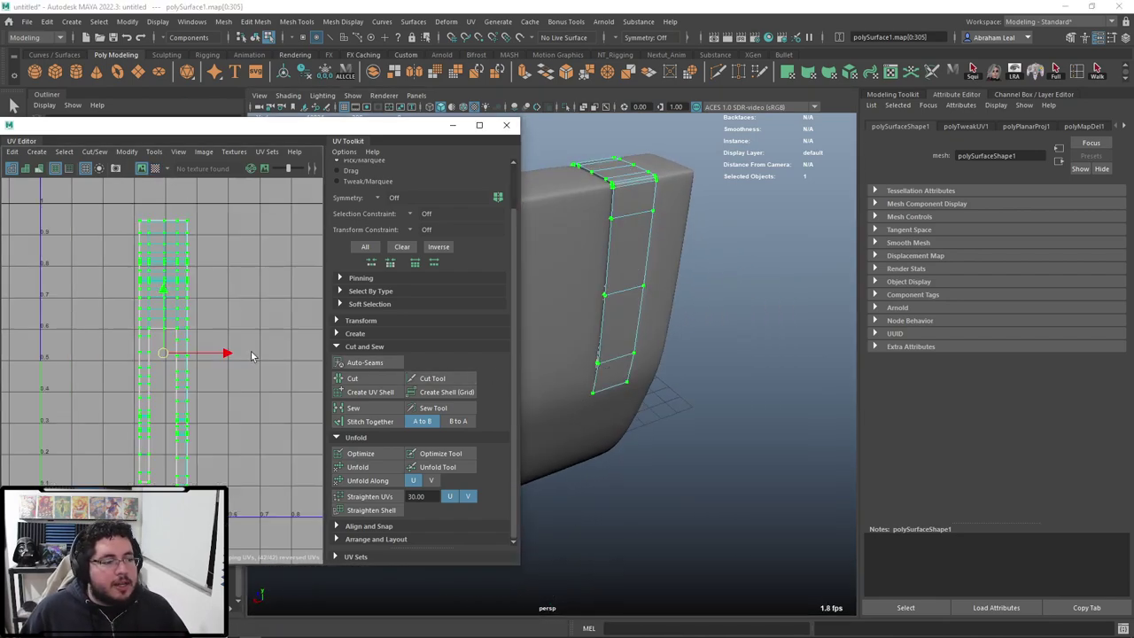
{"action": "key", "text": "3"}
{"action": "scroll", "coordinate": [266, 314], "scroll_direction": "up", "scroll_amount": 3}
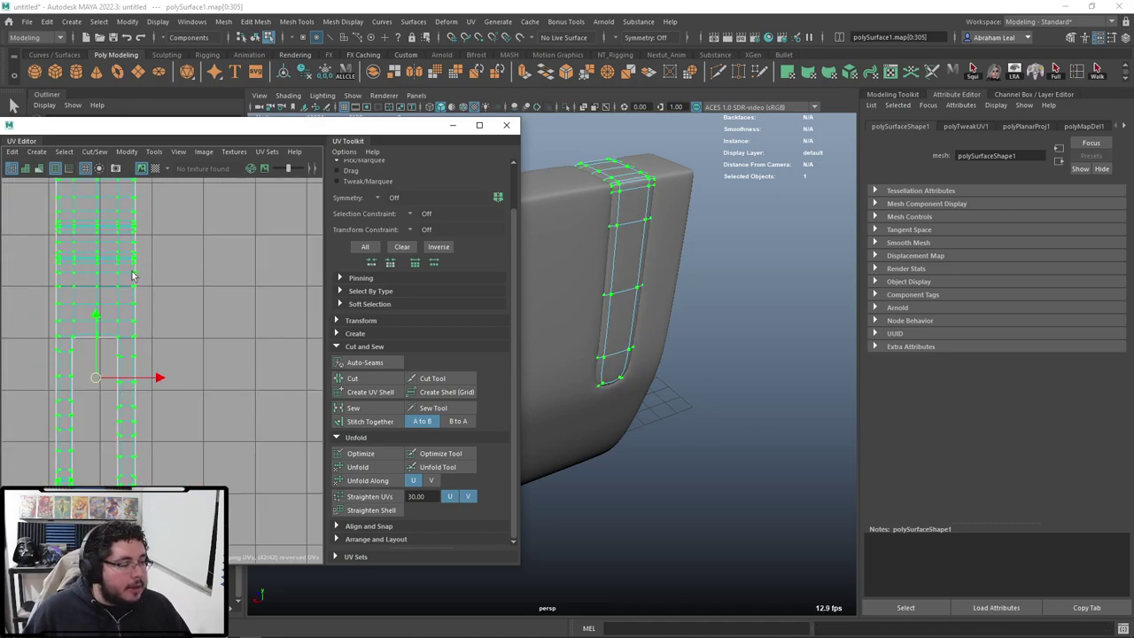
{"action": "left_click", "coordinate": [210, 253]}
{"action": "scroll", "coordinate": [213, 265], "scroll_direction": "down", "scroll_amount": 5}
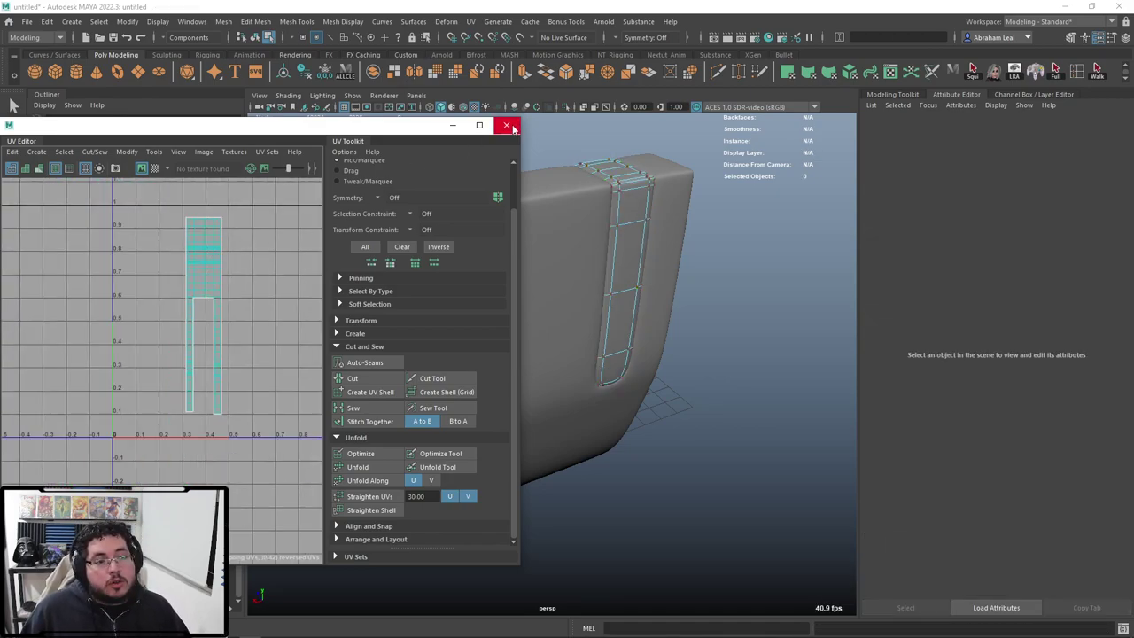
Step: Close the UV Editor, select both chair pieces in object mode, and delete their construction history
{"action": "left_click", "coordinate": [507, 124]}
{"action": "left_click", "coordinate": [653, 274]}
{"action": "left_click_drag", "start_coordinate": [653, 274], "coordinate": [588, 387], "text": "alt"}
{"action": "left_click", "coordinate": [466, 309]}
{"action": "left_click", "coordinate": [607, 481]}
{"action": "key", "text": "ctrl+a"}
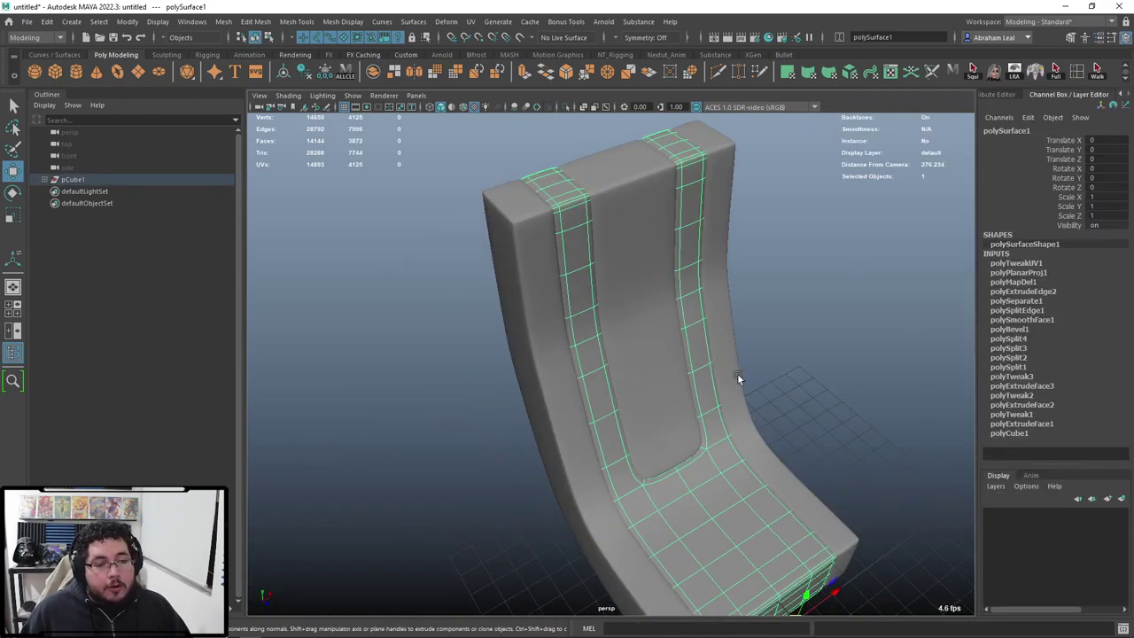
{"action": "left_click_drag", "start_coordinate": [840, 234], "coordinate": [655, 296]}
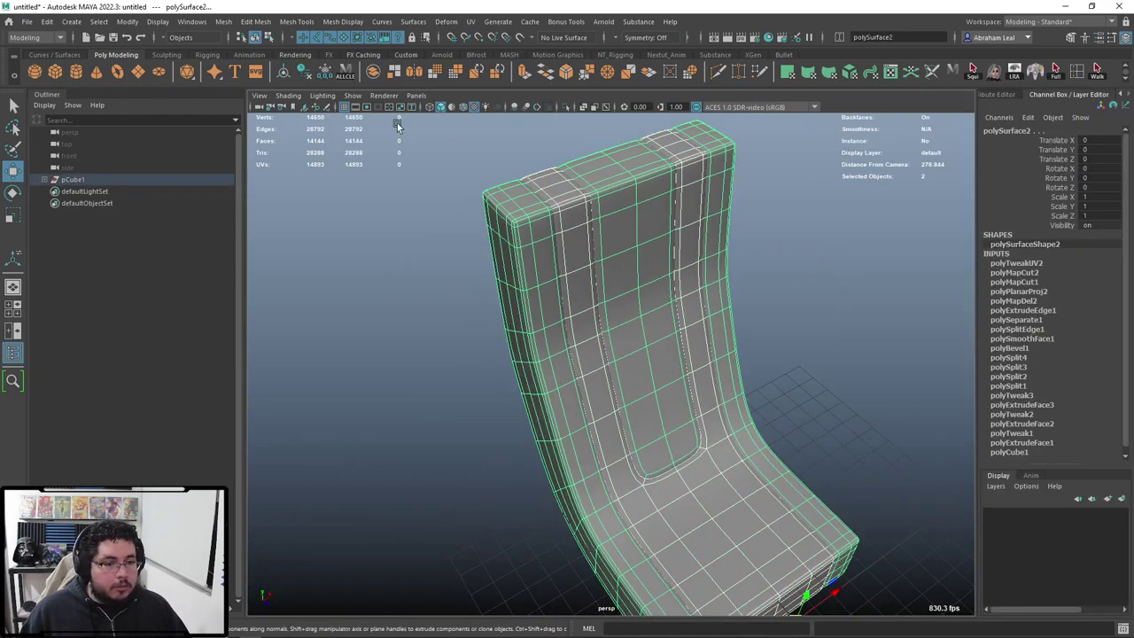
{"action": "left_click", "coordinate": [303, 78]}
{"action": "left_click_drag", "start_coordinate": [427, 320], "coordinate": [490, 391], "text": "alt"}
{"action": "left_click", "coordinate": [490, 391]}
{"action": "scroll", "coordinate": [531, 394], "scroll_direction": "down", "scroll_amount": 5}
{"action": "scroll", "coordinate": [575, 396], "scroll_direction": "up", "scroll_amount": 3}
Step: Rename the main chair body polySurface2 as Chair_Base
{"action": "left_click", "coordinate": [571, 364]}
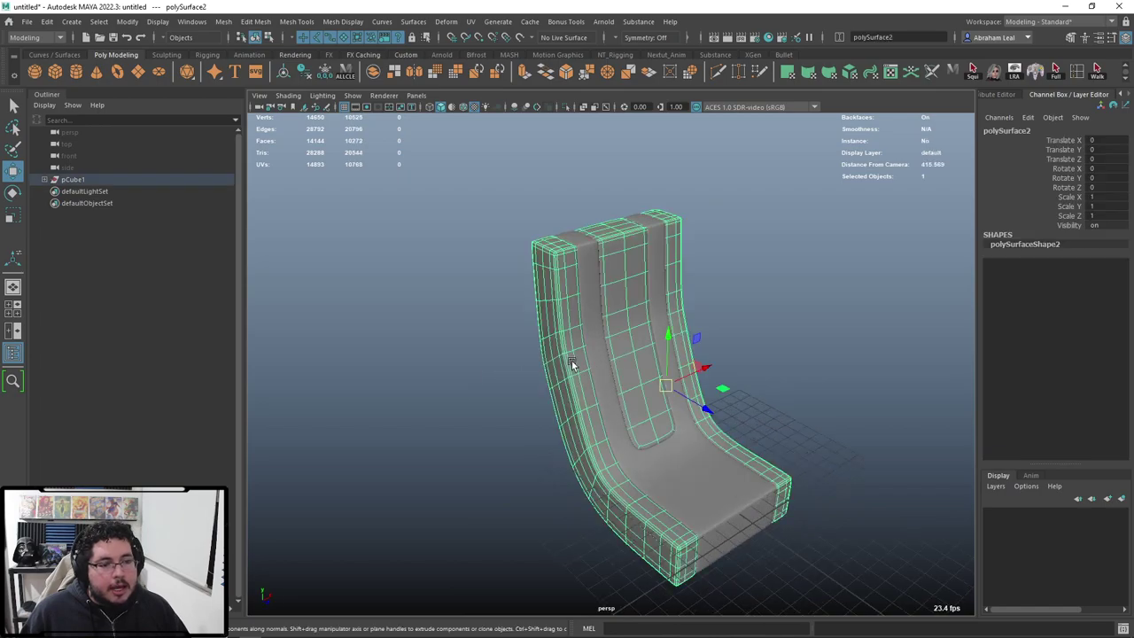
{"action": "left_click", "coordinate": [44, 180]}
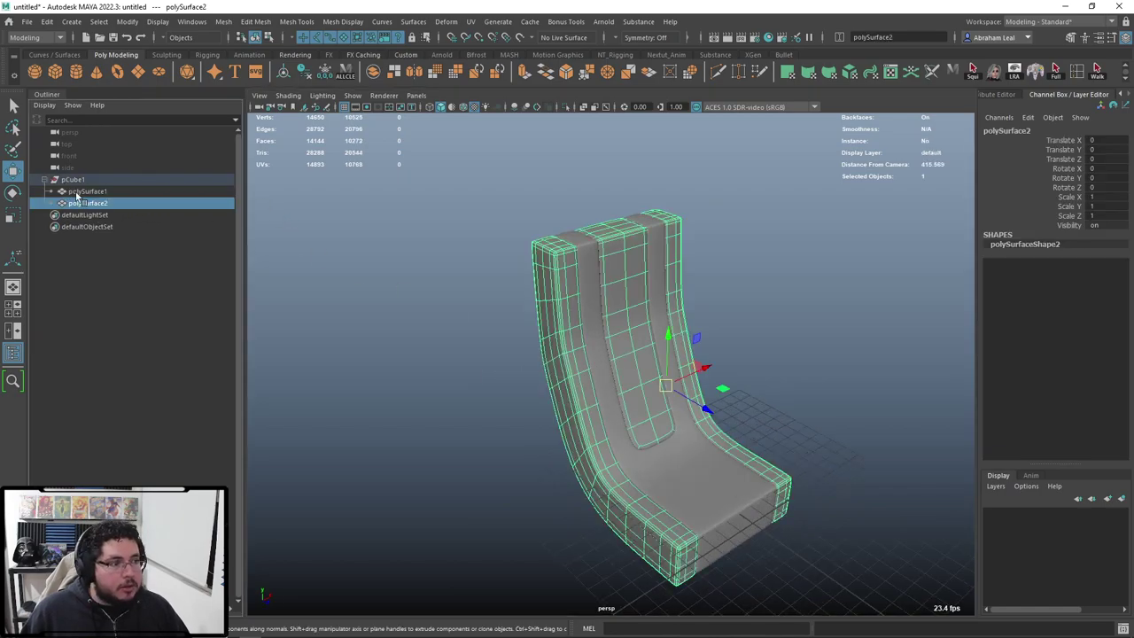
{"action": "double_click", "coordinate": [89, 204]}
{"action": "key", "text": "Caps_Lock"}
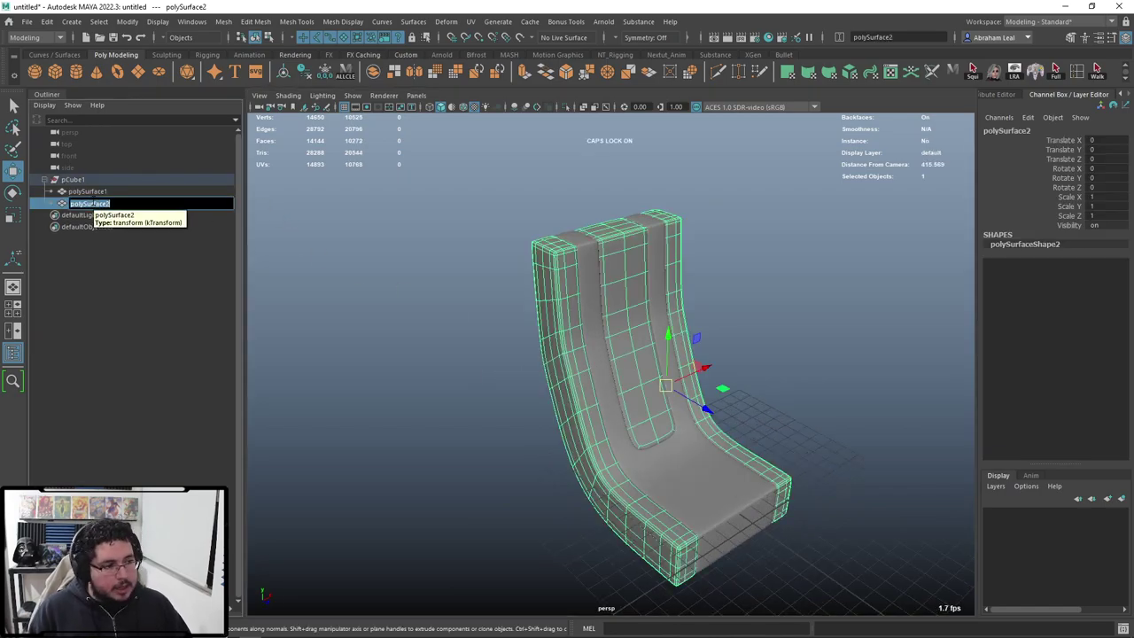
{"action": "type", "text": "C"}
{"action": "key", "text": "Caps_Lock"}
{"action": "type", "text": "hair_"}
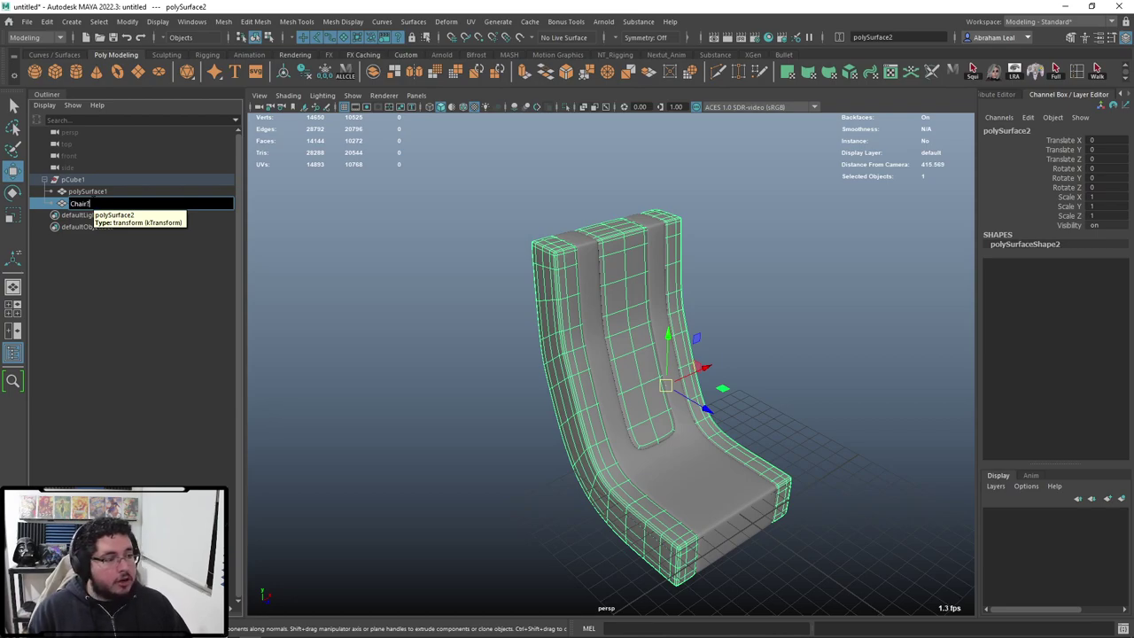
{"action": "type", "text": "Base"}
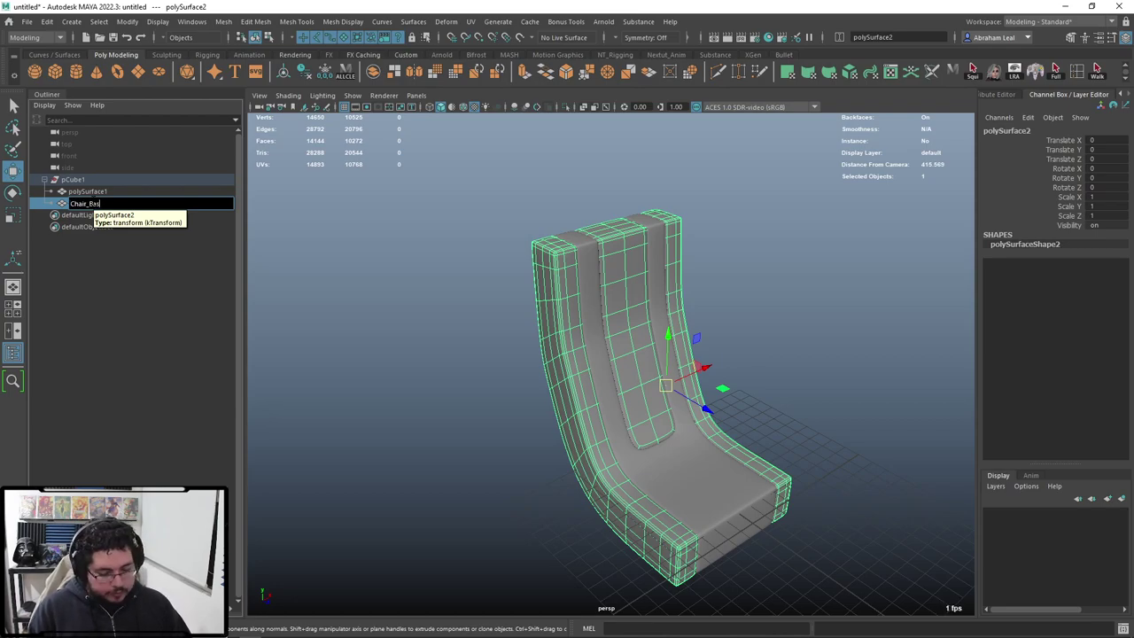
{"action": "key", "text": "Return"}
Step: Rename the strip and seat panel object polySurface1 as ChairDetails
{"action": "double_click", "coordinate": [113, 190]}
{"action": "type", "text": "C"}
{"action": "key", "text": "Caps_Lock"}
{"action": "type", "text": "ha"}
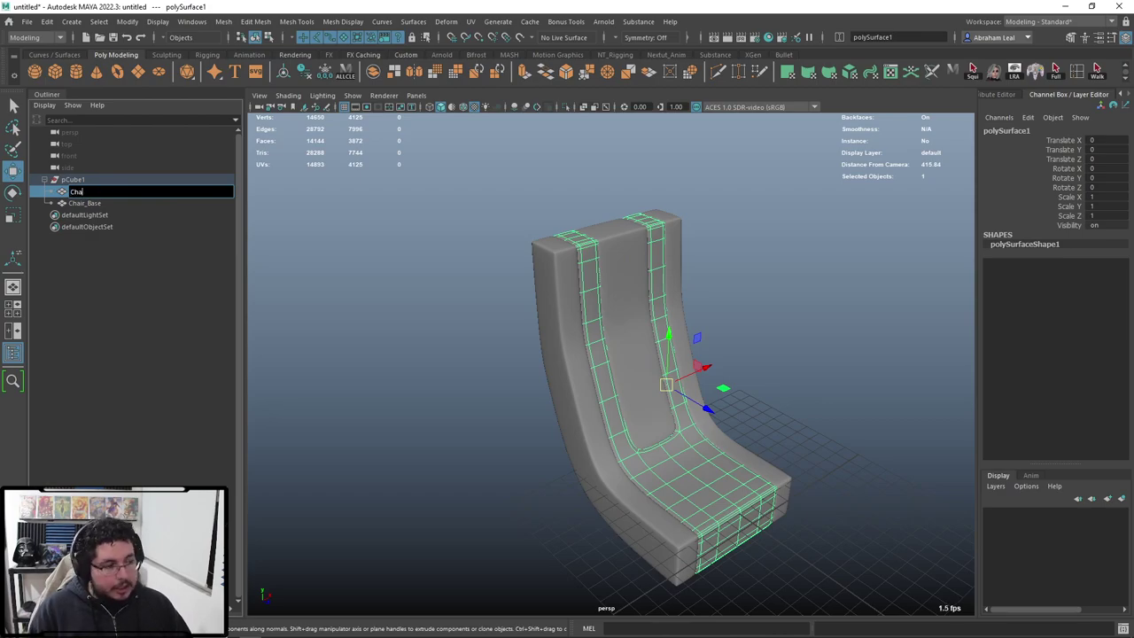
{"action": "type", "text": "irDeta"}
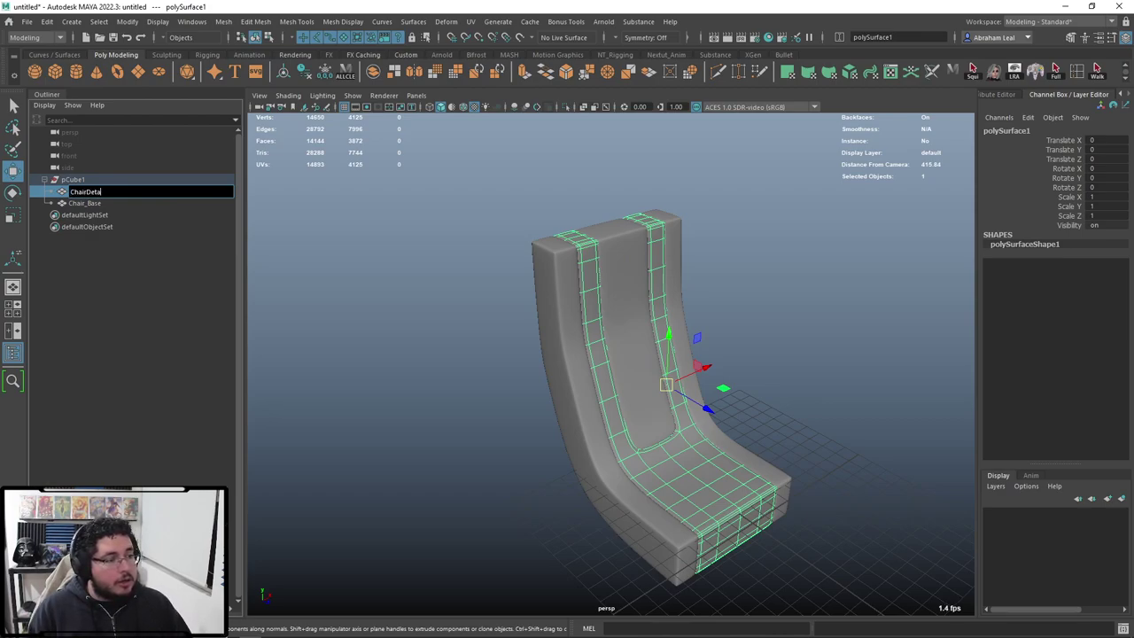
{"action": "type", "text": "ils"}
{"action": "key", "text": "Return"}
Step: Assign a new Lambert material to ChairDetails and name it M_ChairDetails
{"action": "right_click_drag", "start_coordinate": [585, 256], "coordinate": [582, 557]}
{"action": "left_click", "coordinate": [450, 205]}
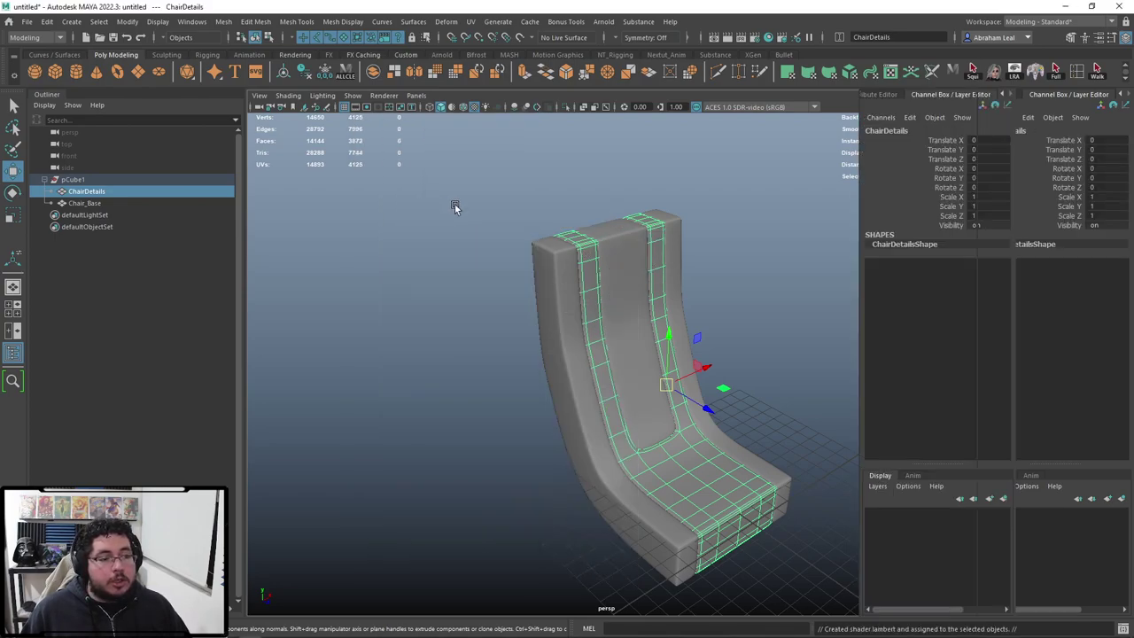
{"action": "left_click", "coordinate": [1005, 126]}
{"action": "left_click_drag", "start_coordinate": [1032, 155], "coordinate": [888, 154]}
{"action": "type", "text": "MT"}
{"action": "type", "text": "_"}
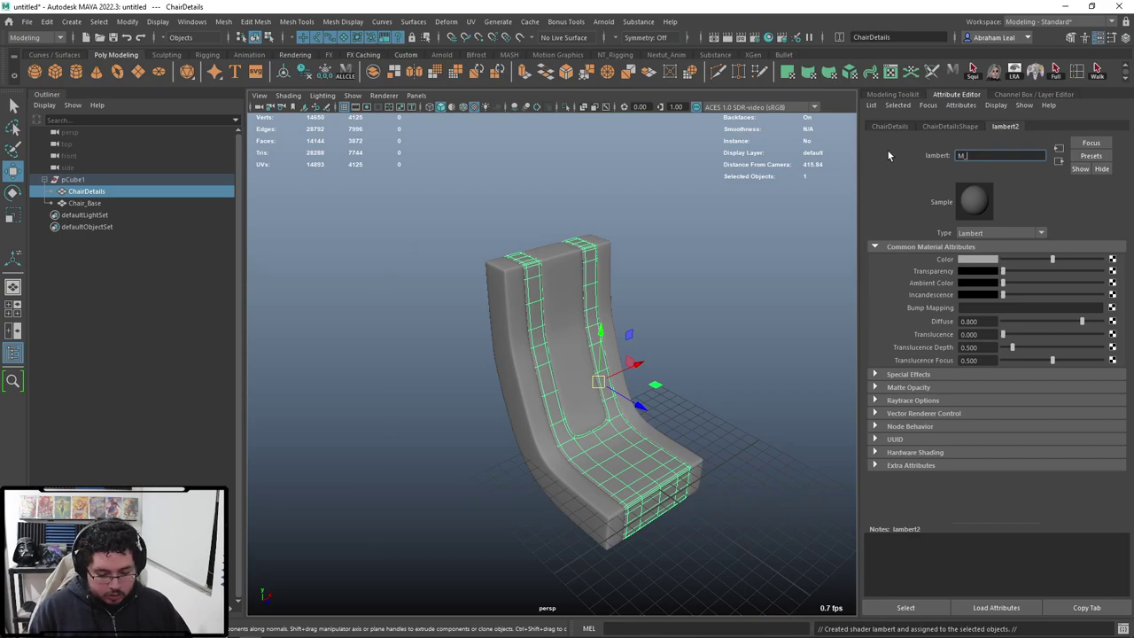
{"action": "type", "text": "ChairDetail"}
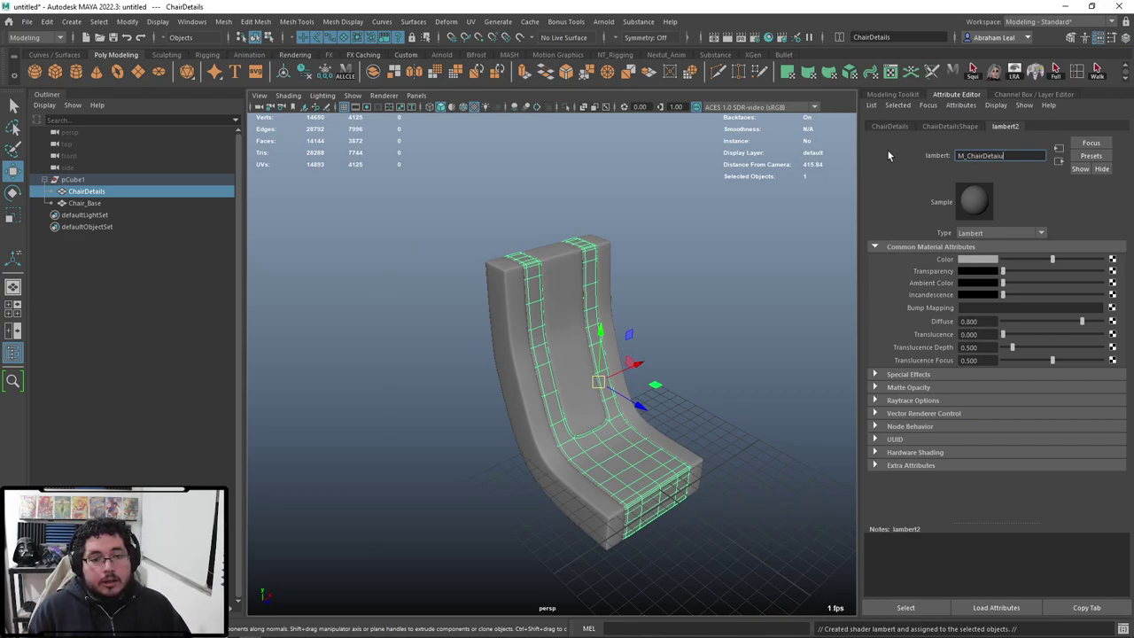
{"action": "type", "text": "s"}
{"action": "key", "text": "Return"}
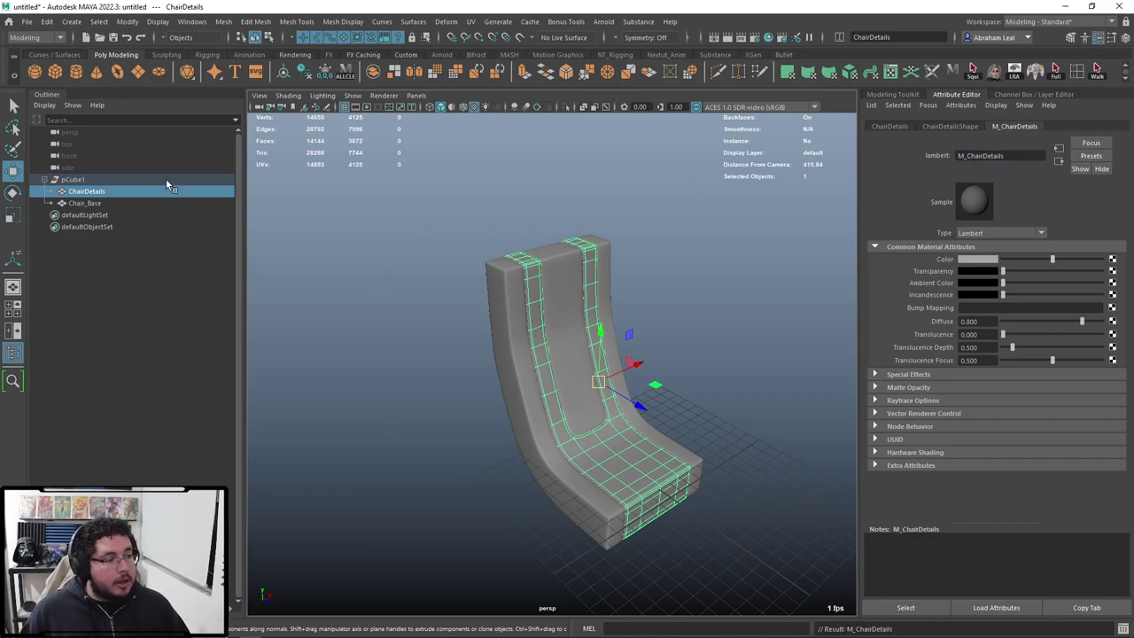
Step: Assign a new Lambert material to Chair_Base
{"action": "left_click", "coordinate": [166, 200]}
{"action": "right_click_drag", "start_coordinate": [519, 323], "coordinate": [779, 260]}
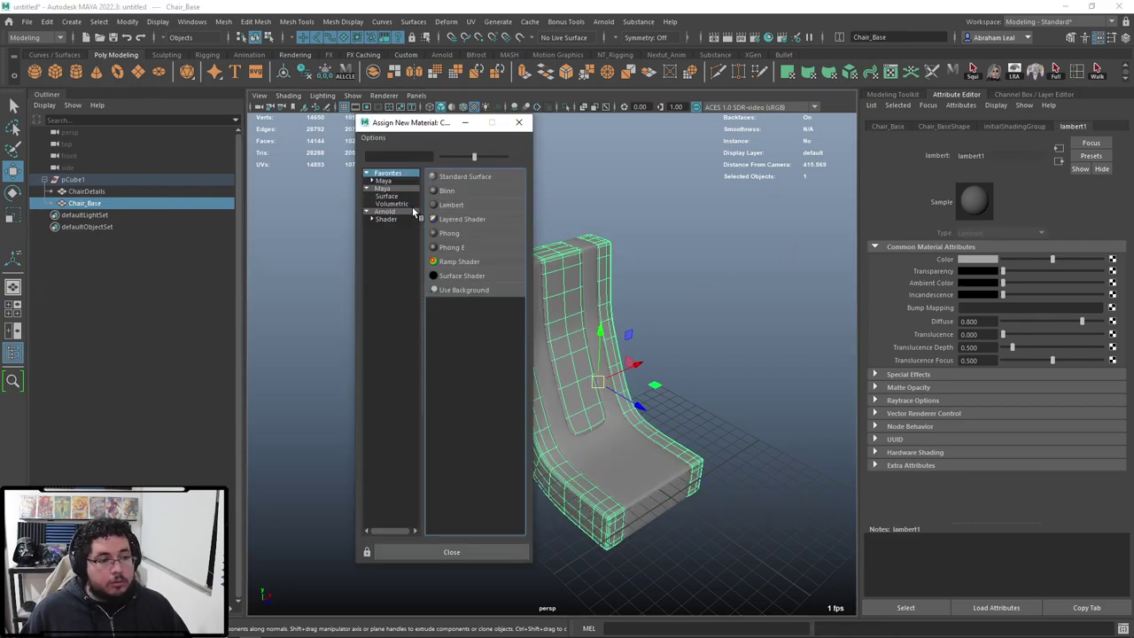
{"action": "left_click", "coordinate": [454, 205]}
Step: Rename the chair body's new Lambert material as M_ChairBase
{"action": "left_click_drag", "start_coordinate": [1022, 155], "coordinate": [907, 156]}
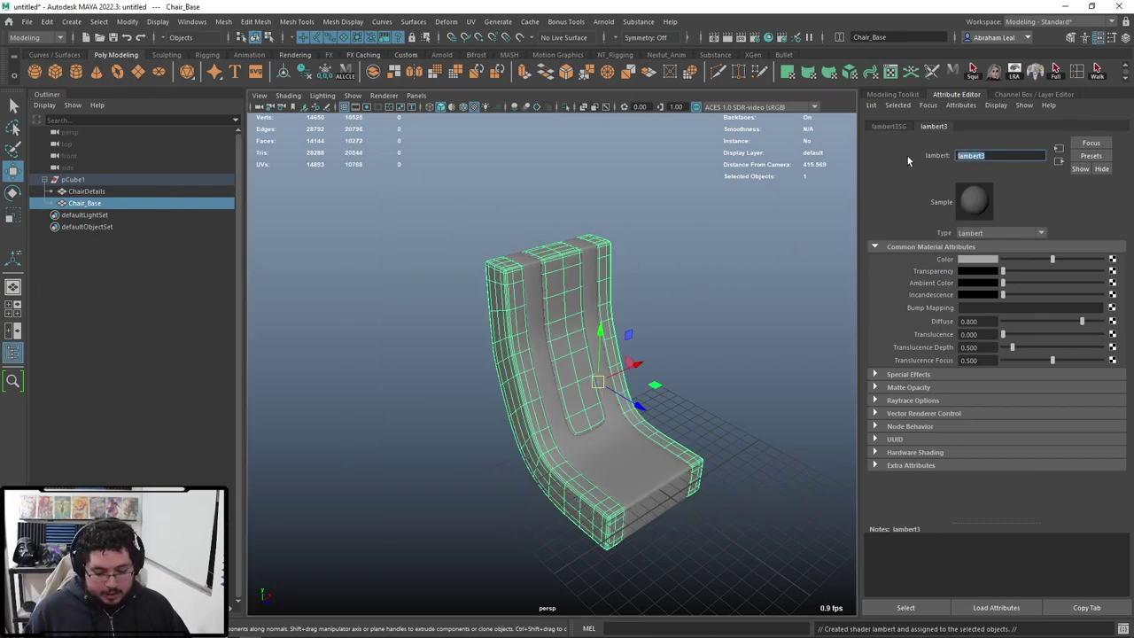
{"action": "type", "text": "M_"}
{"action": "key", "text": "Caps_Lock"}
{"action": "type", "text": "cHA"}
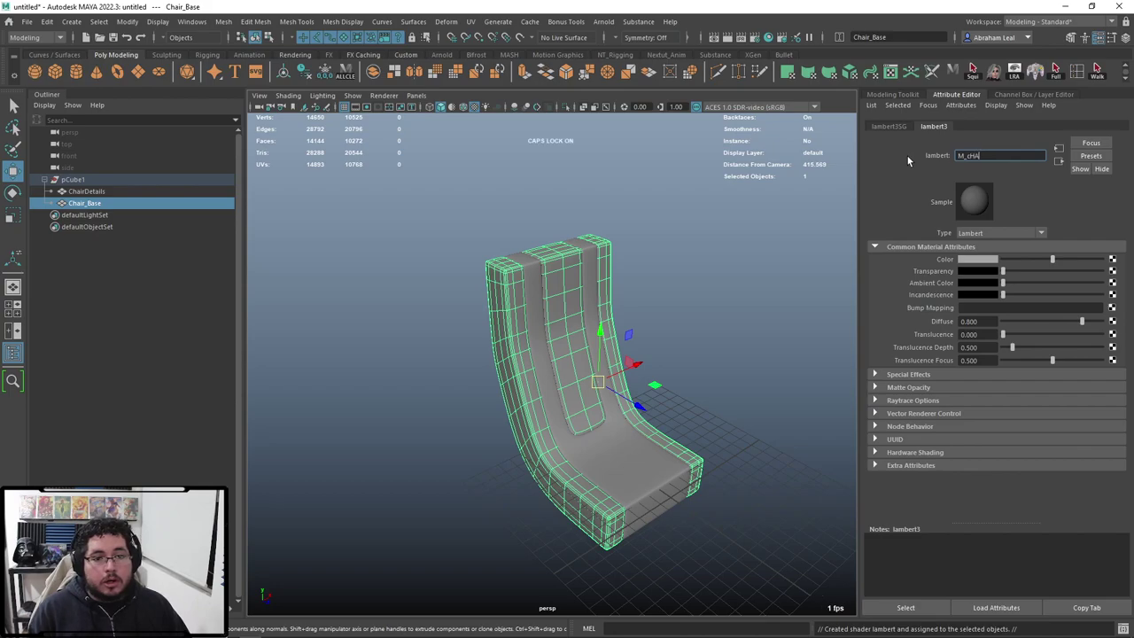
{"action": "key", "text": "BackSpace"}
{"action": "key", "text": "BackSpace"}
{"action": "key", "text": "BackSpace"}
{"action": "key", "text": "Caps_Lock"}
{"action": "type", "text": "Chair"}
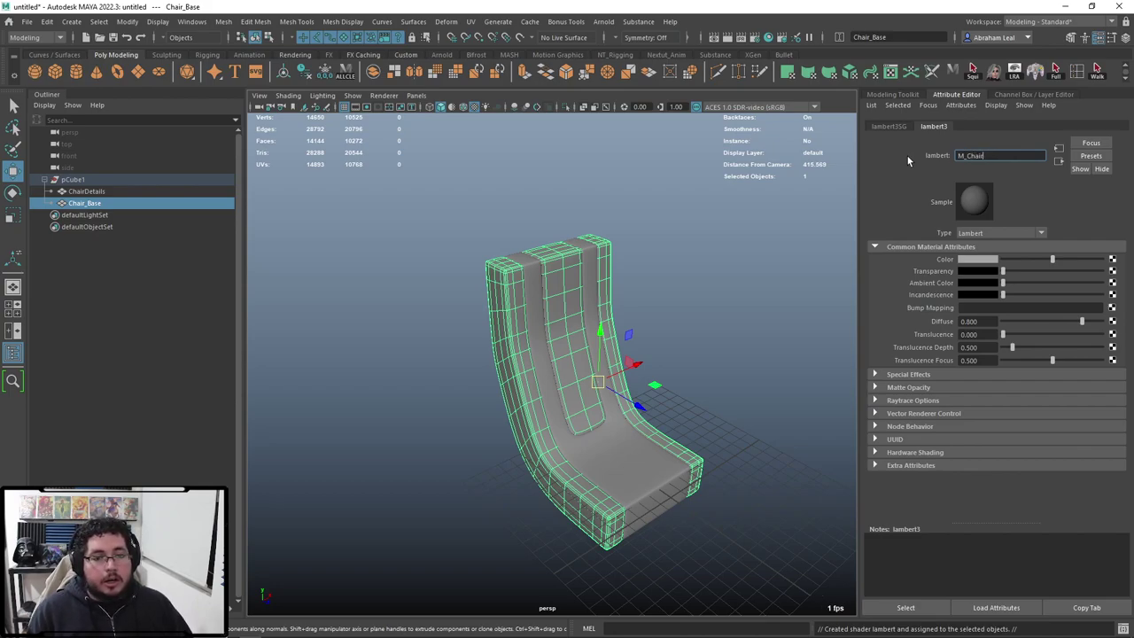
{"action": "type", "text": "Baser"}
{"action": "key", "text": "Return"}
{"action": "left_click", "coordinate": [1022, 154]}
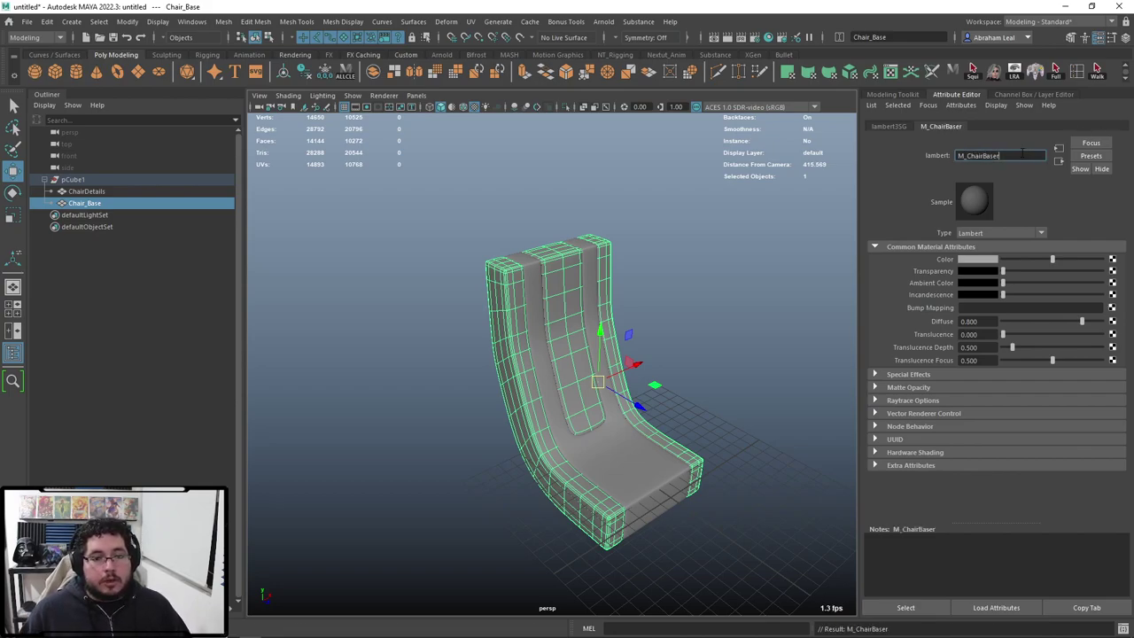
{"action": "key", "text": "Return"}
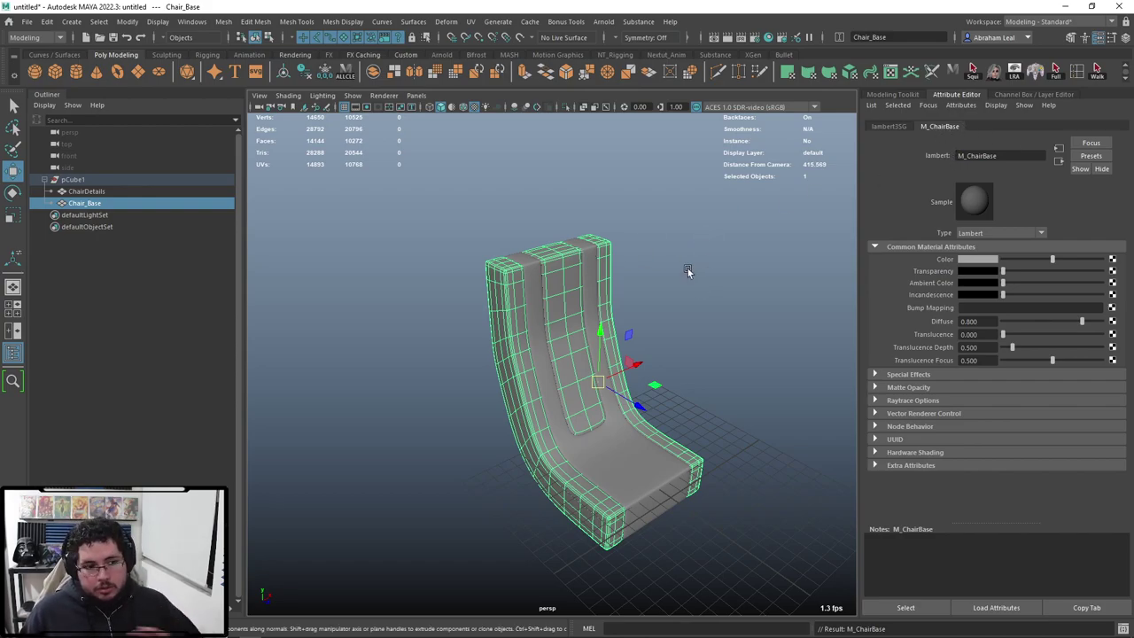
Step: Select ChairDetails and Chair_Base and combine them into a single mesh
{"action": "left_click_drag", "start_coordinate": [688, 268], "coordinate": [432, 344]}
{"action": "left_click", "coordinate": [634, 286]}
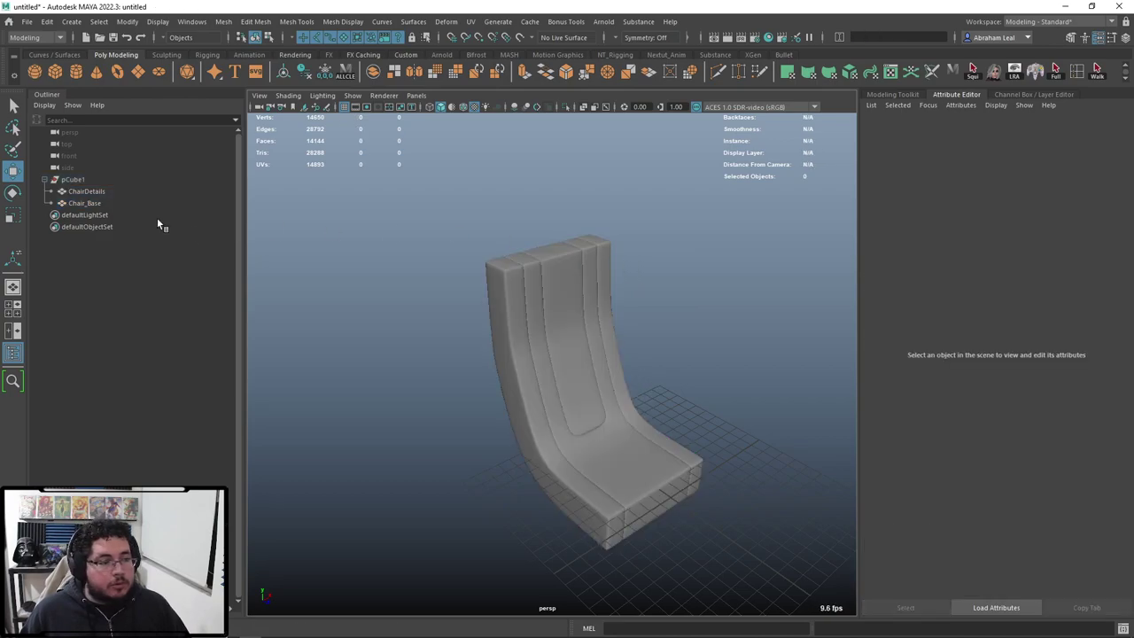
{"action": "left_click_drag", "start_coordinate": [109, 190], "coordinate": [108, 202]}
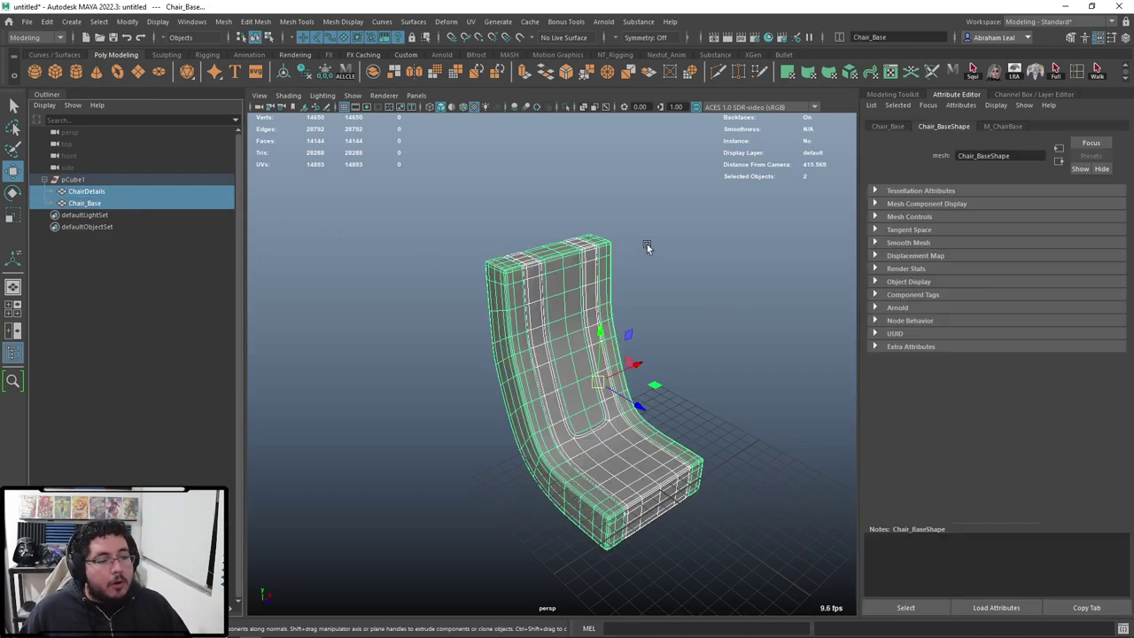
{"action": "left_click", "coordinate": [224, 21]}
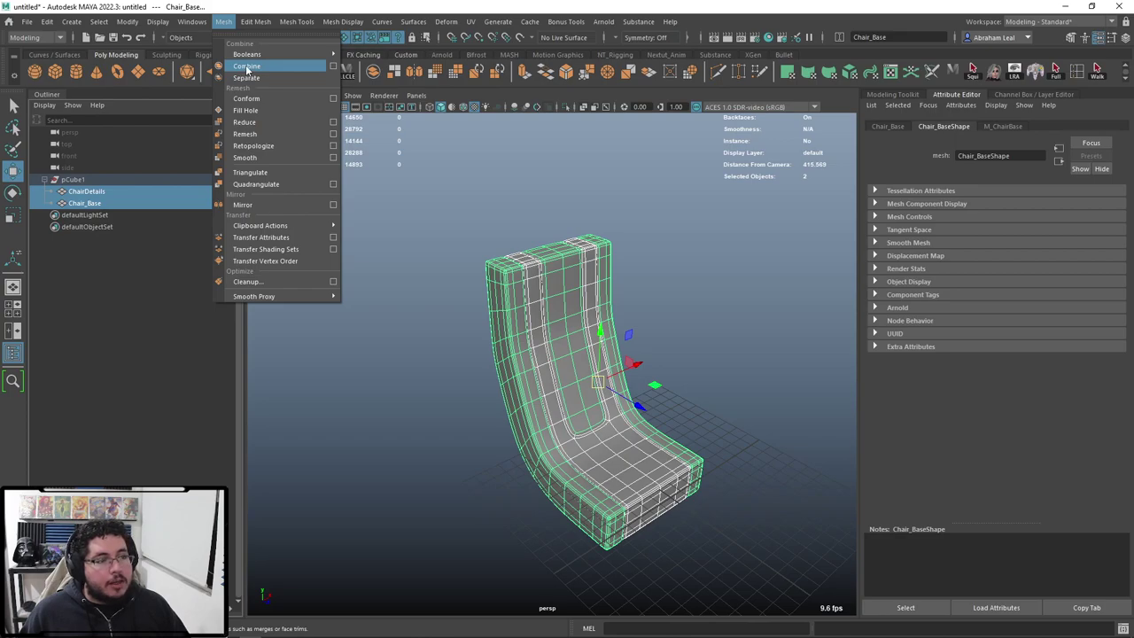
{"action": "left_click", "coordinate": [247, 68]}
Step: Select the combined chair mesh and open its UVs in the UV Editor
{"action": "left_click", "coordinate": [399, 174]}
{"action": "left_click", "coordinate": [516, 287]}
{"action": "left_click", "coordinate": [472, 23]}
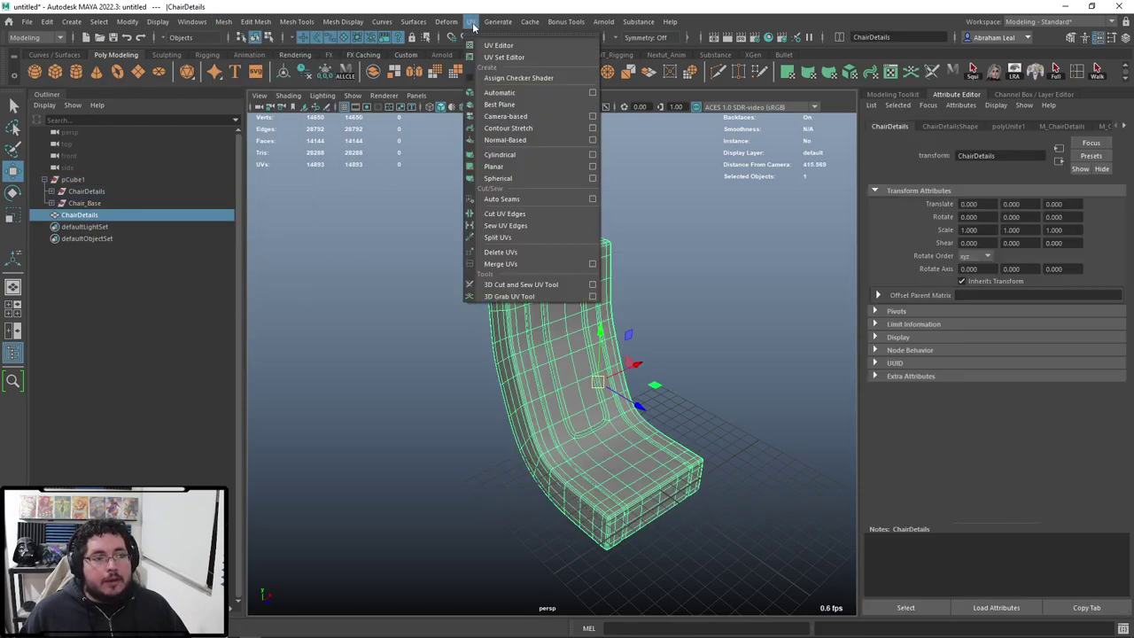
{"action": "left_click", "coordinate": [492, 44]}
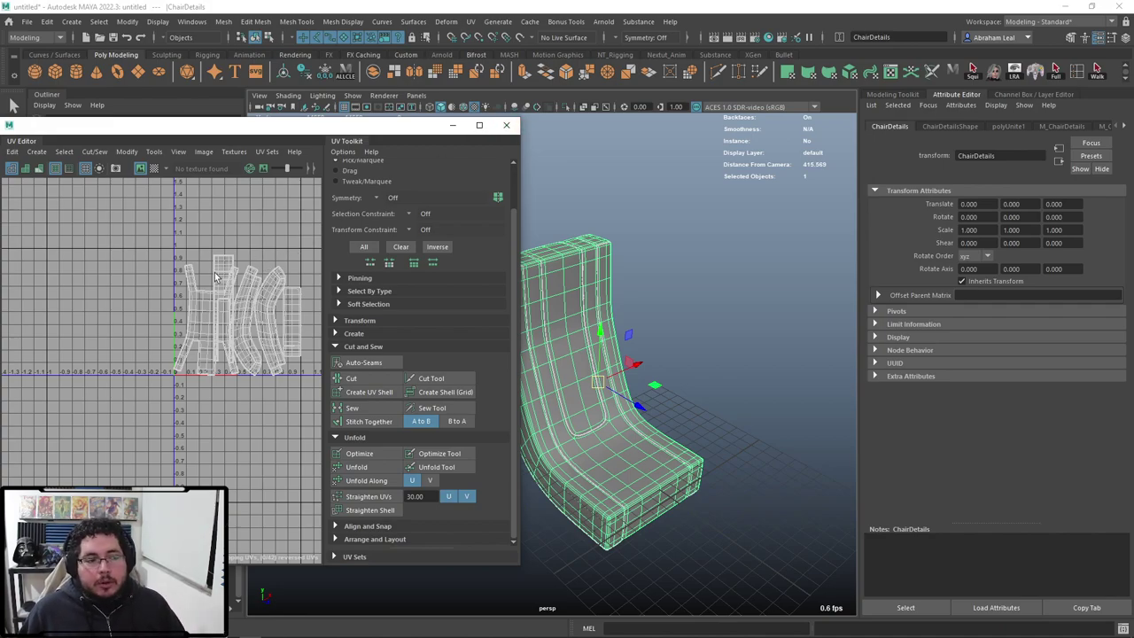
Step: Close the UV Editor, delete the combined chair mesh's construction history and check its assigned materials
{"action": "left_click", "coordinate": [506, 124]}
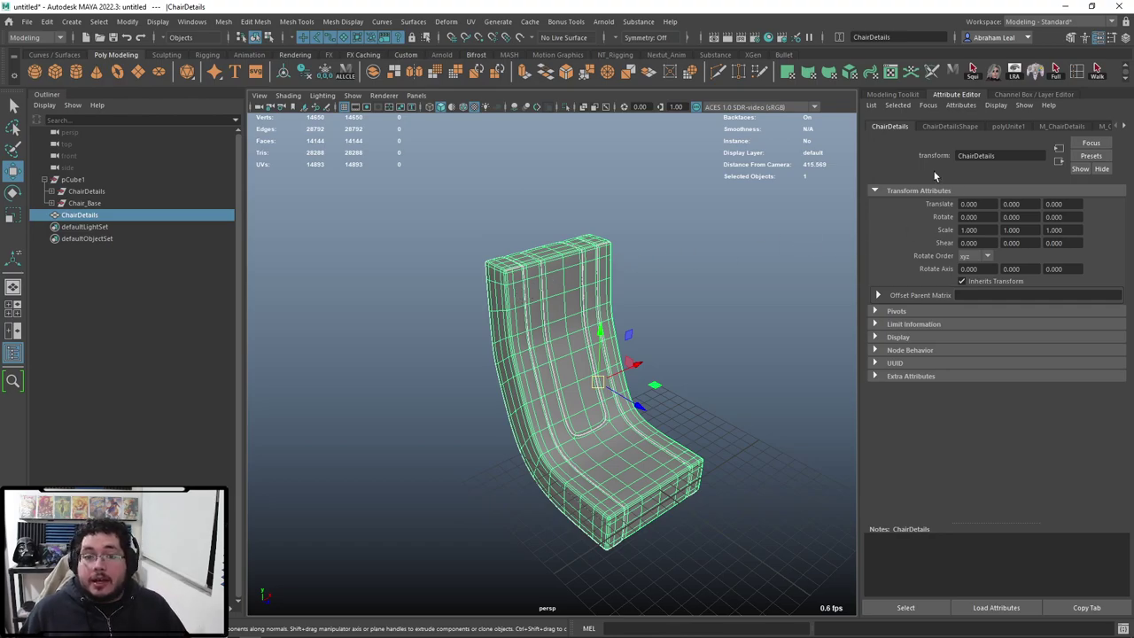
{"action": "left_click", "coordinate": [304, 74]}
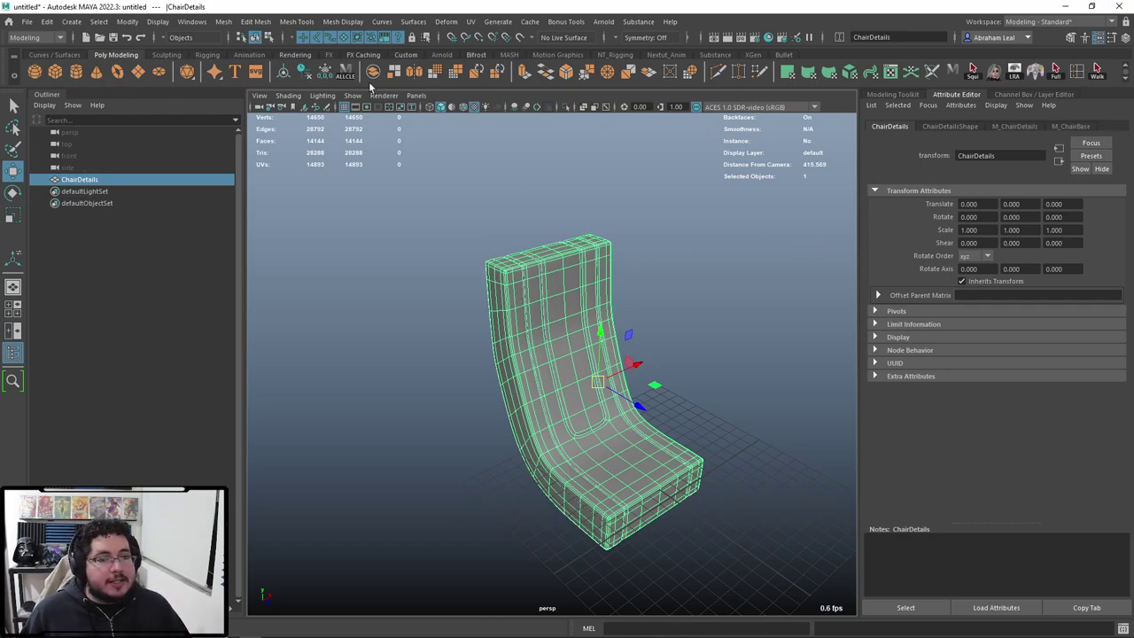
{"action": "left_click", "coordinate": [1013, 124]}
{"action": "left_click", "coordinate": [720, 263]}
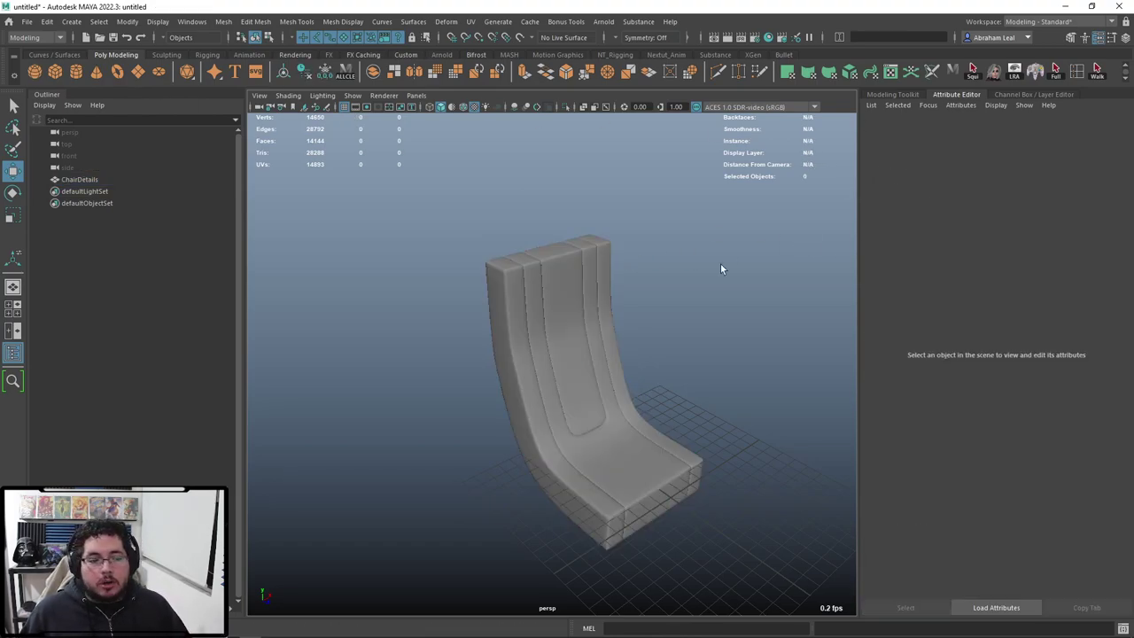
Step: Open Blender and dismiss its splash screen to reach the default cube scene
{"action": "key", "text": "super"}
{"action": "type", "text": "blender"}
{"action": "key", "text": "Return"}
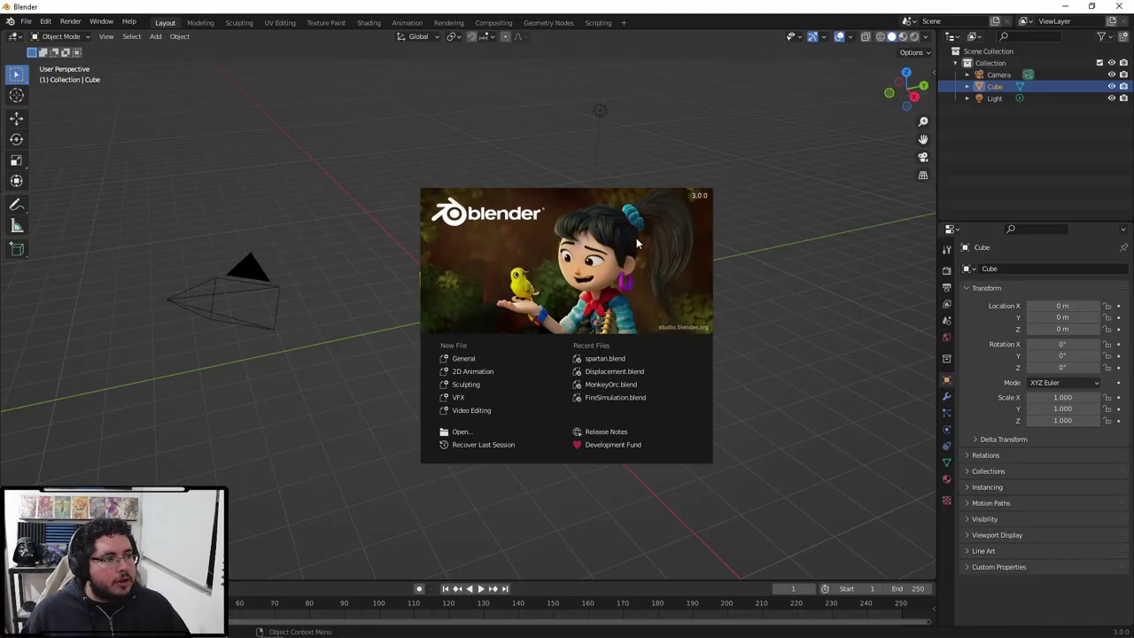
{"action": "left_click", "coordinate": [742, 249]}
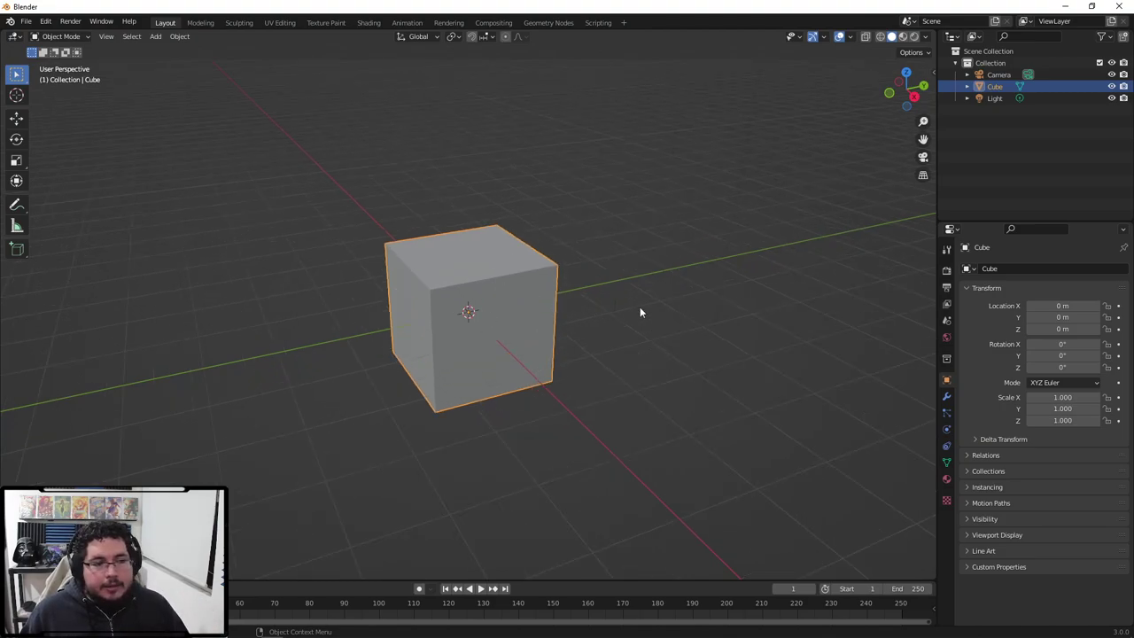
Step: Switch the viewport to material preview and set the default cube material's base color to magenta
{"action": "middle_click_drag", "start_coordinate": [600, 334], "coordinate": [673, 301]}
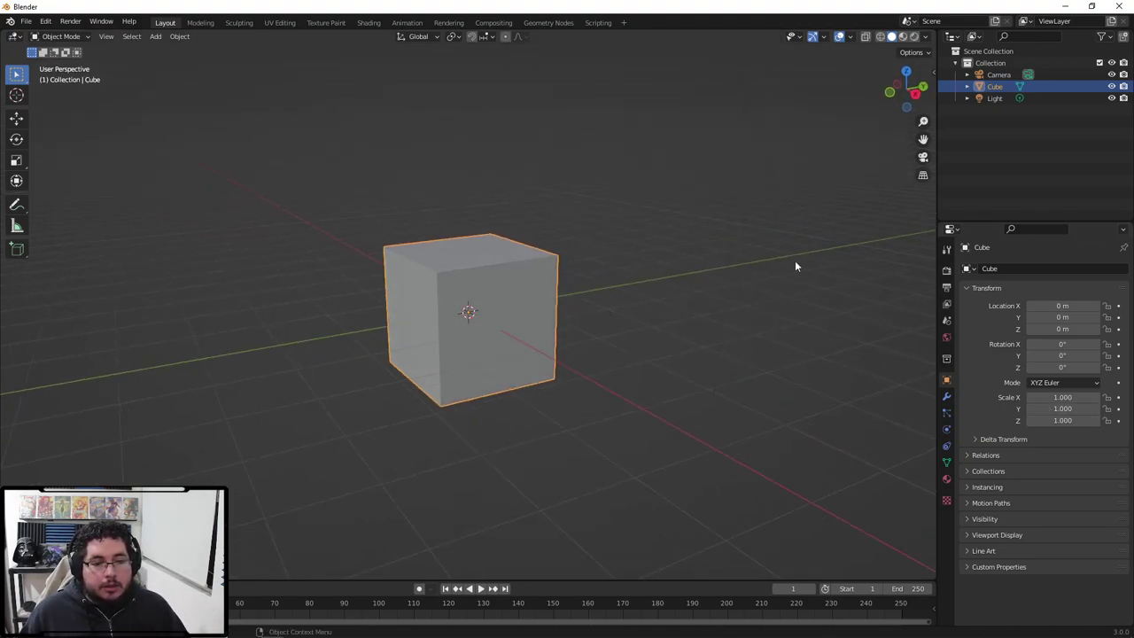
{"action": "left_click", "coordinate": [903, 36]}
{"action": "left_click", "coordinate": [946, 477]}
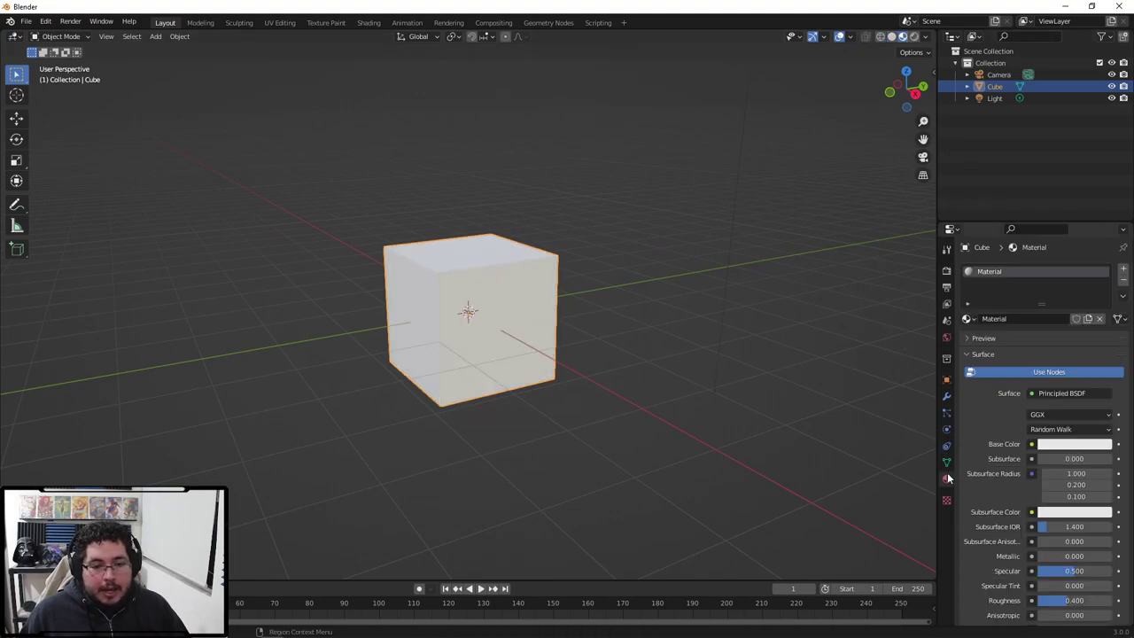
{"action": "left_click", "coordinate": [967, 318]}
{"action": "left_click", "coordinate": [1024, 310]}
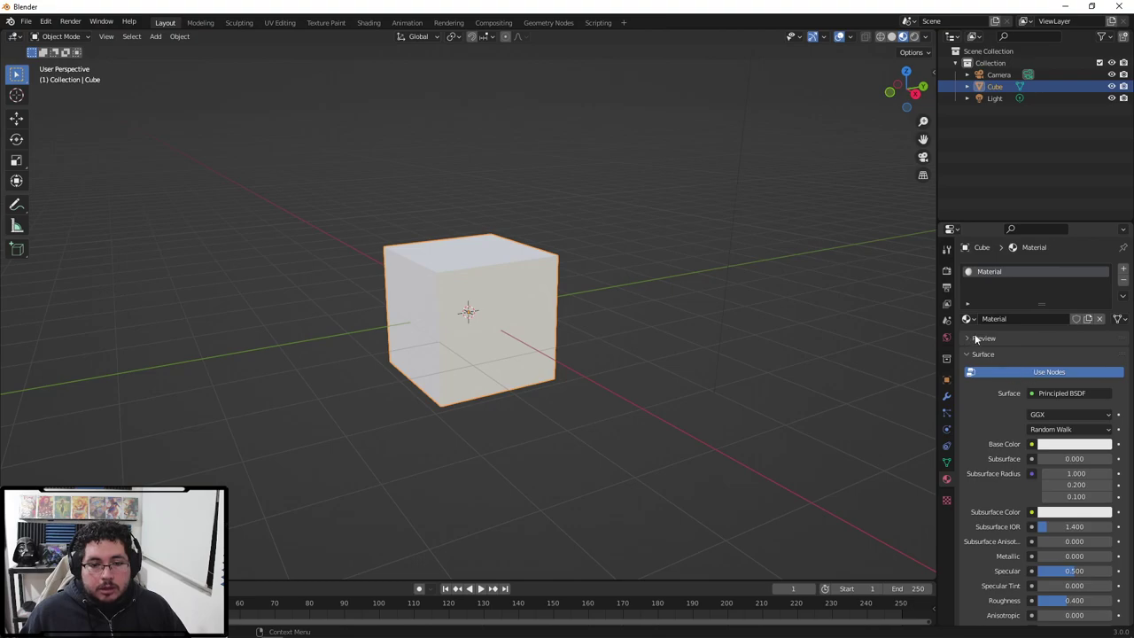
{"action": "left_click", "coordinate": [1071, 443]}
{"action": "left_click", "coordinate": [1053, 335]}
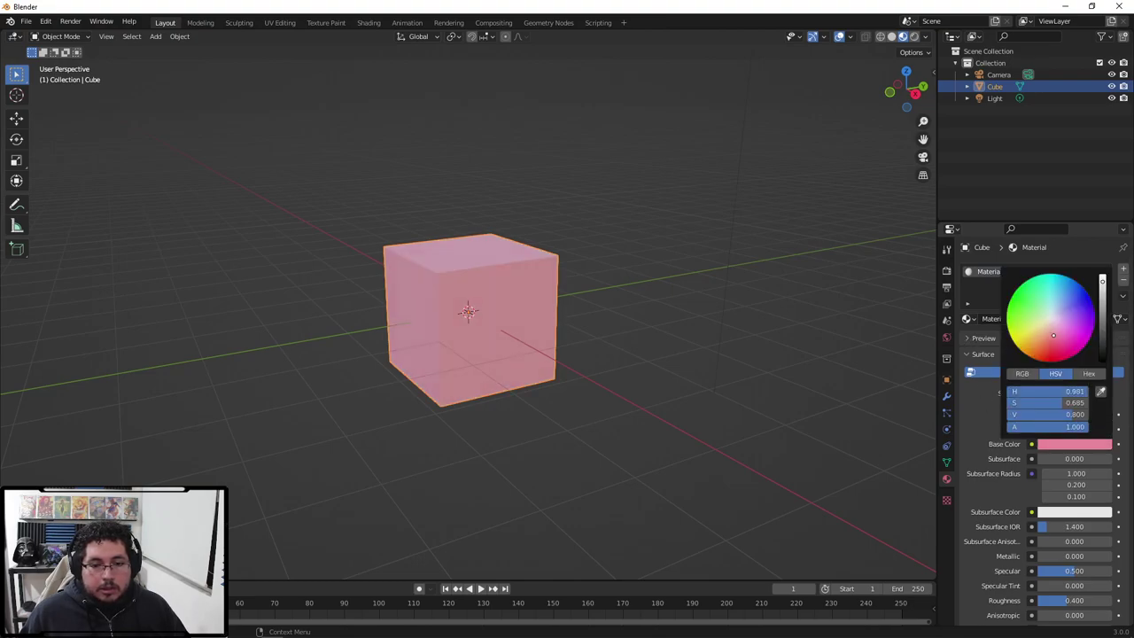
{"action": "left_click_drag", "start_coordinate": [1053, 335], "coordinate": [1070, 350]}
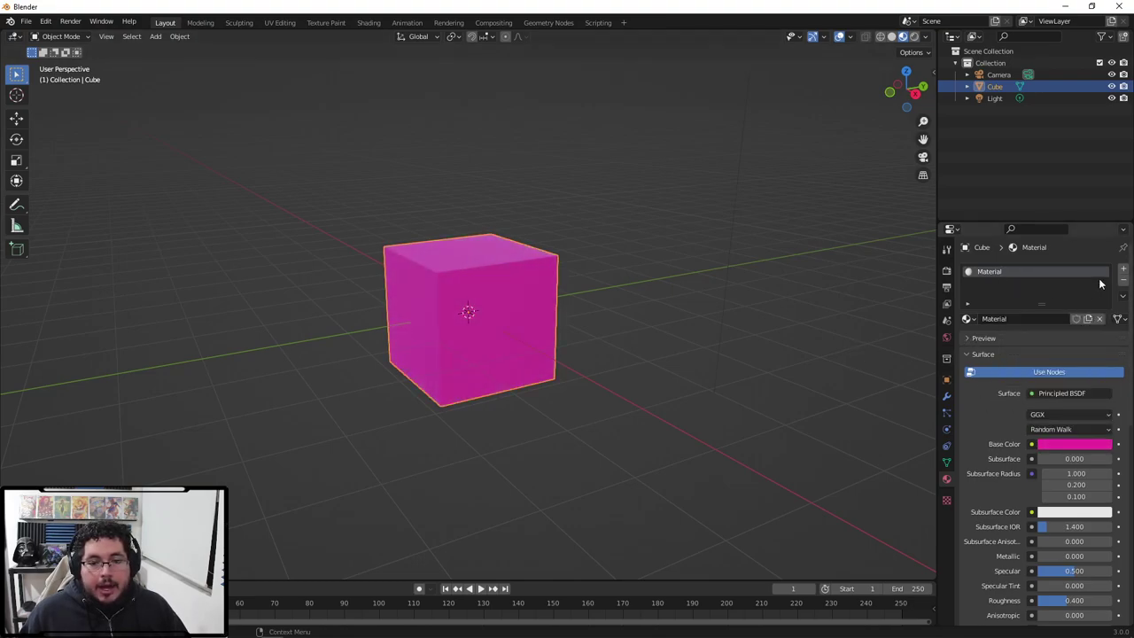
Step: Enter Edit Mode on the cube in face selection and select its three visible faces
{"action": "key", "text": "Tab"}
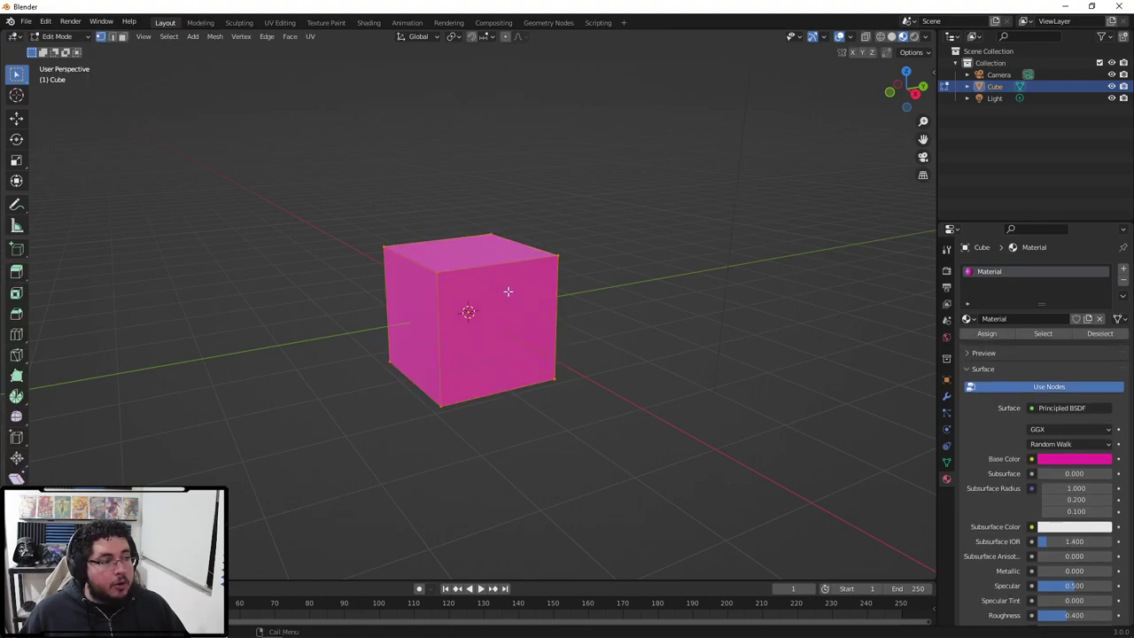
{"action": "left_click", "coordinate": [611, 306]}
{"action": "left_click", "coordinate": [122, 36]}
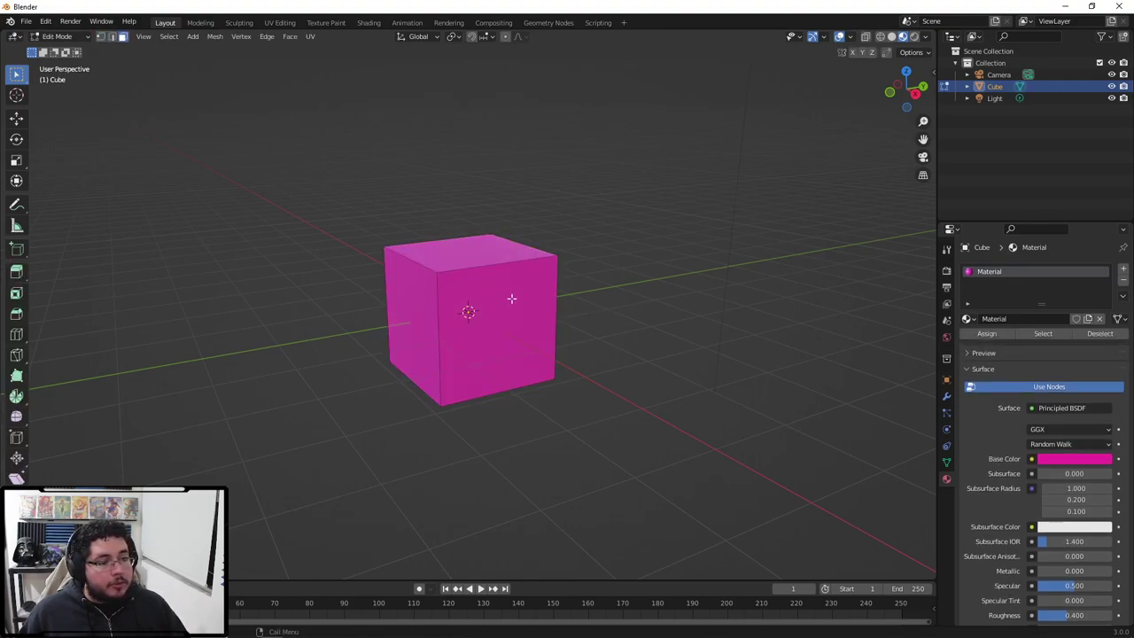
{"action": "left_click", "coordinate": [511, 298]}
{"action": "key", "text": "a"}
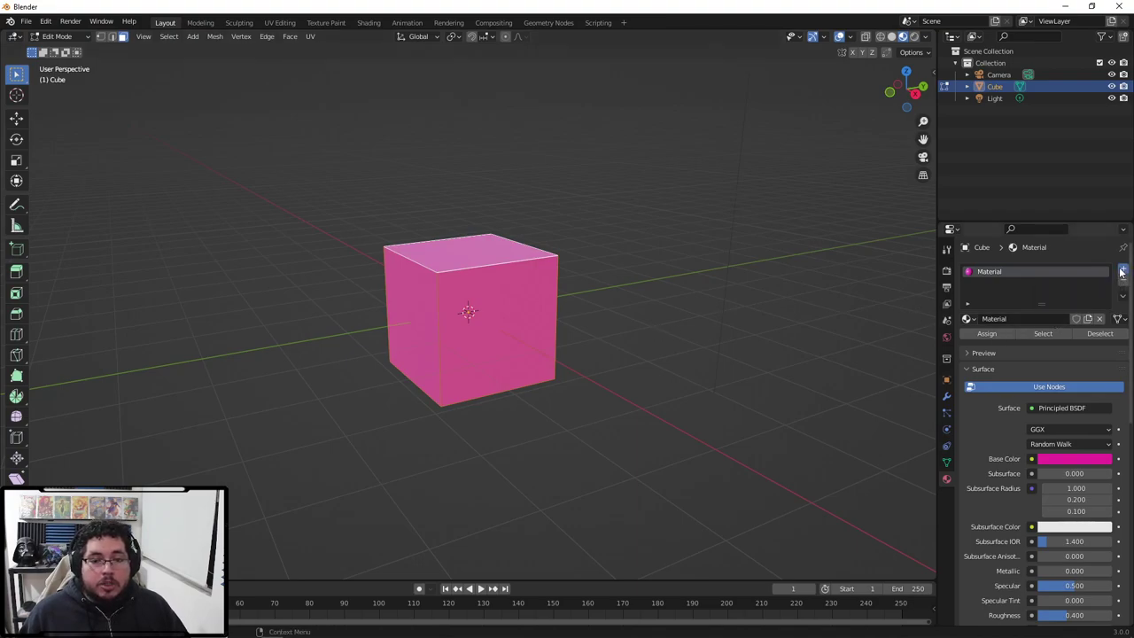
Step: Add a second material slot with a new material and assign it to the selected cube faces
{"action": "left_click", "coordinate": [1121, 271]}
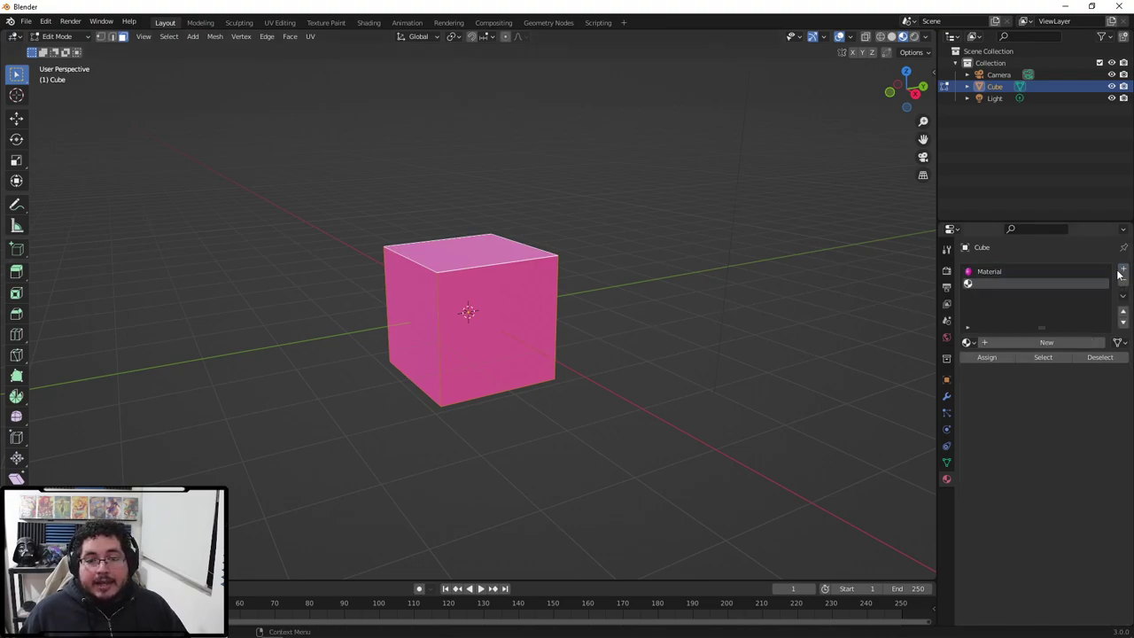
{"action": "left_click", "coordinate": [1006, 342]}
{"action": "left_click", "coordinate": [1054, 483]}
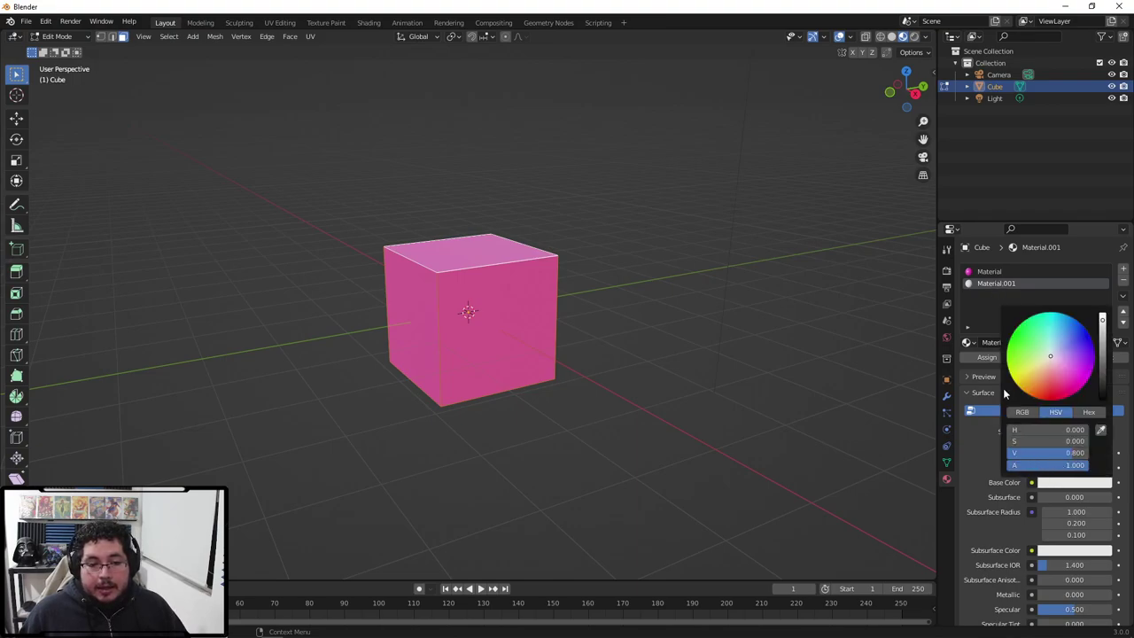
{"action": "left_click", "coordinate": [979, 356]}
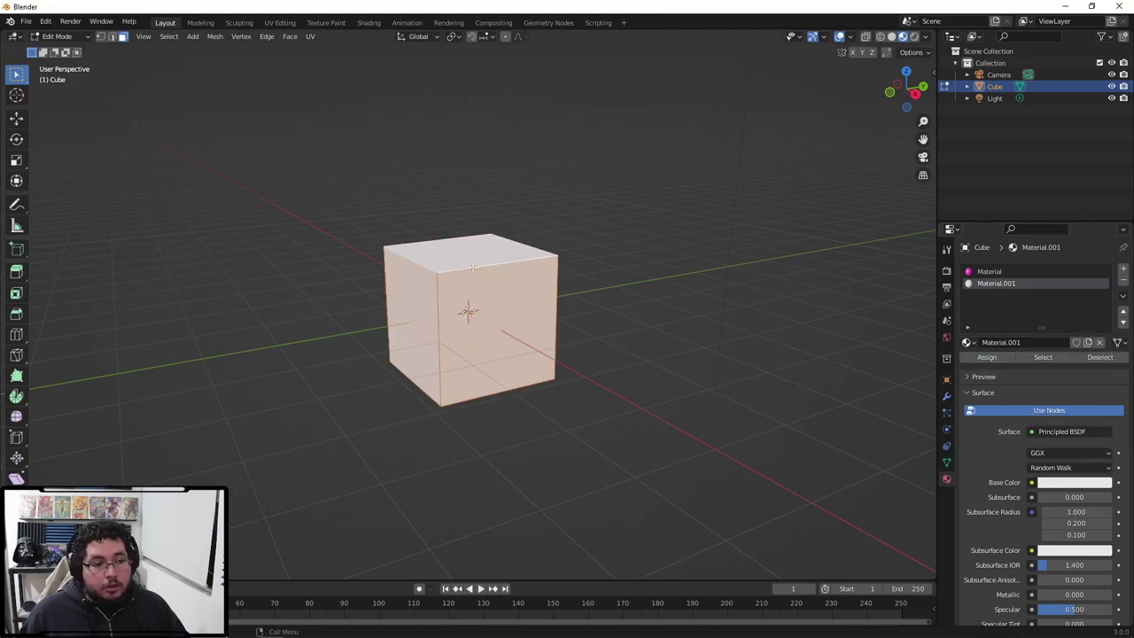
Step: Set the second material's base color to green and inspect the two-material cube from other sides
{"action": "left_click", "coordinate": [1070, 487]}
{"action": "left_click", "coordinate": [1038, 371]}
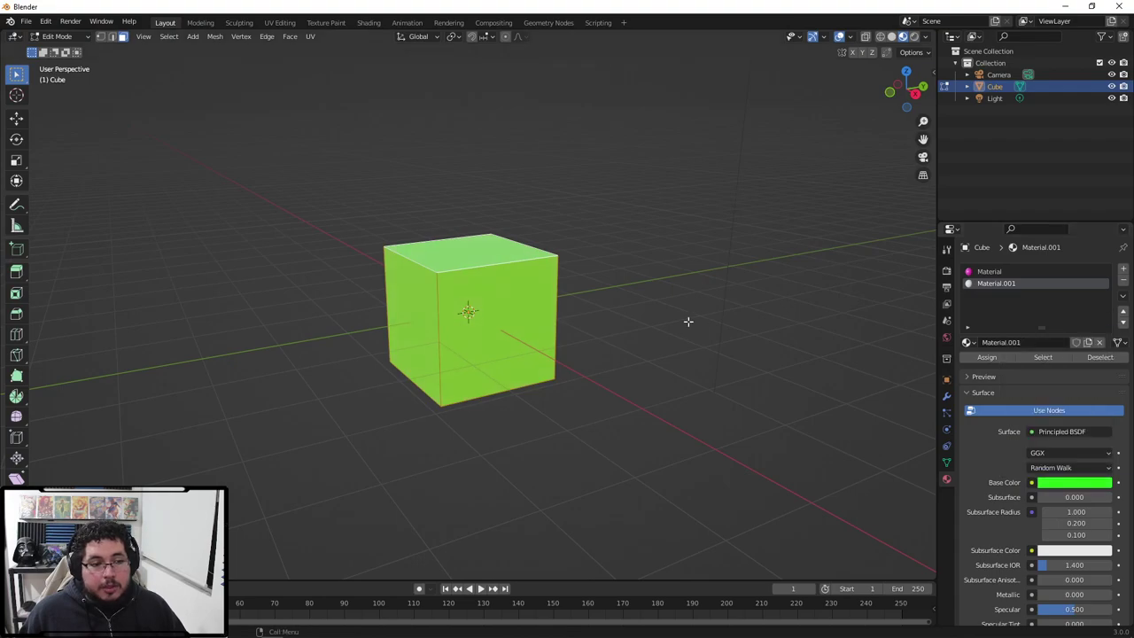
{"action": "right_click", "coordinate": [580, 315]}
{"action": "middle_click_drag", "start_coordinate": [647, 225], "coordinate": [504, 216]}
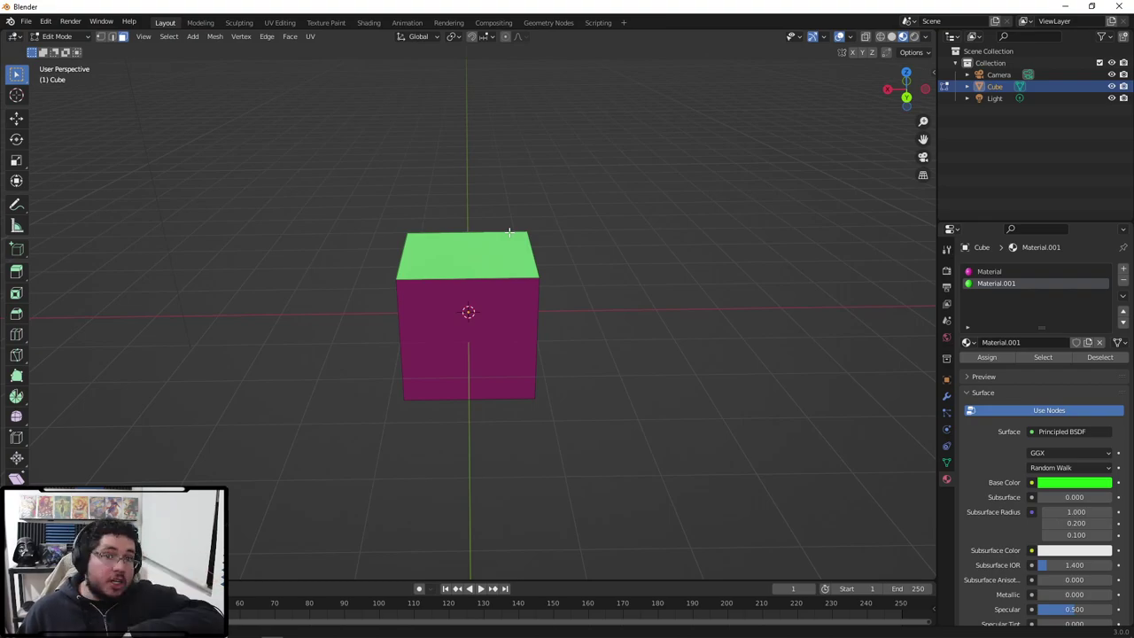
{"action": "middle_click_drag", "start_coordinate": [547, 243], "coordinate": [413, 279]}
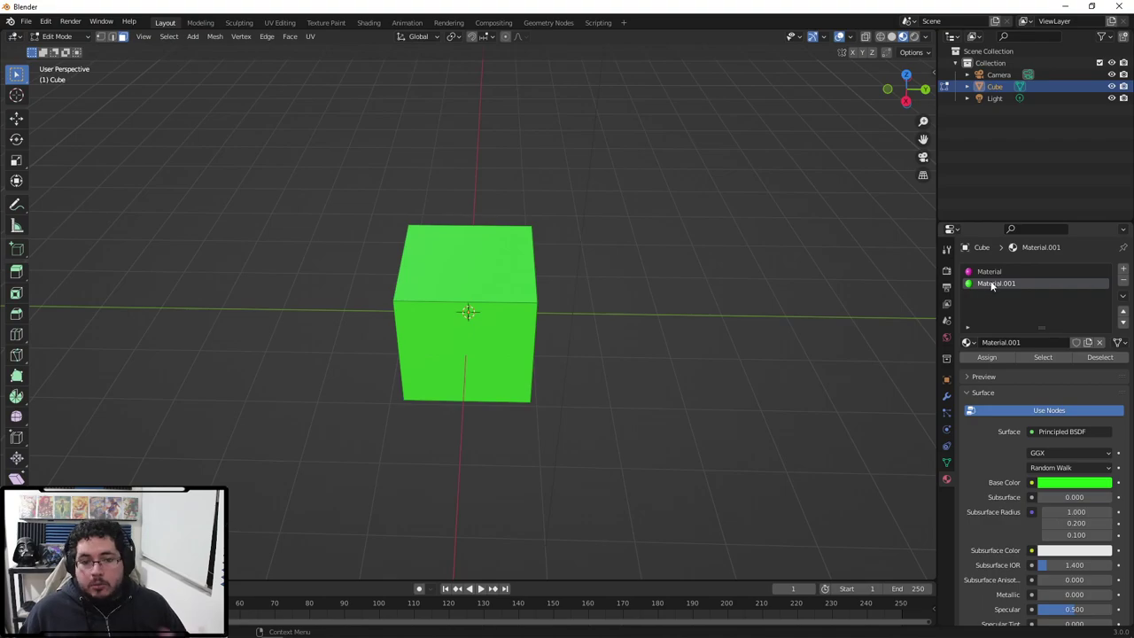
Step: Close Blender, return to Maya and select the combined chair mesh
{"action": "left_click", "coordinate": [1116, 6]}
{"action": "left_click", "coordinate": [580, 346]}
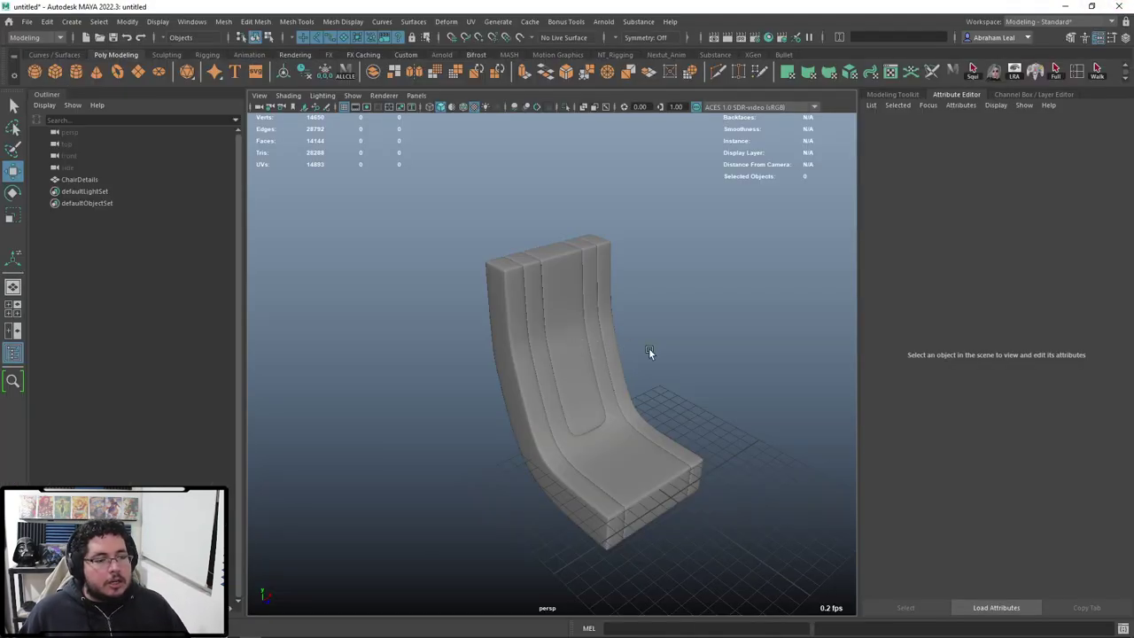
{"action": "scroll", "coordinate": [620, 353], "scroll_direction": "up", "scroll_amount": 5}
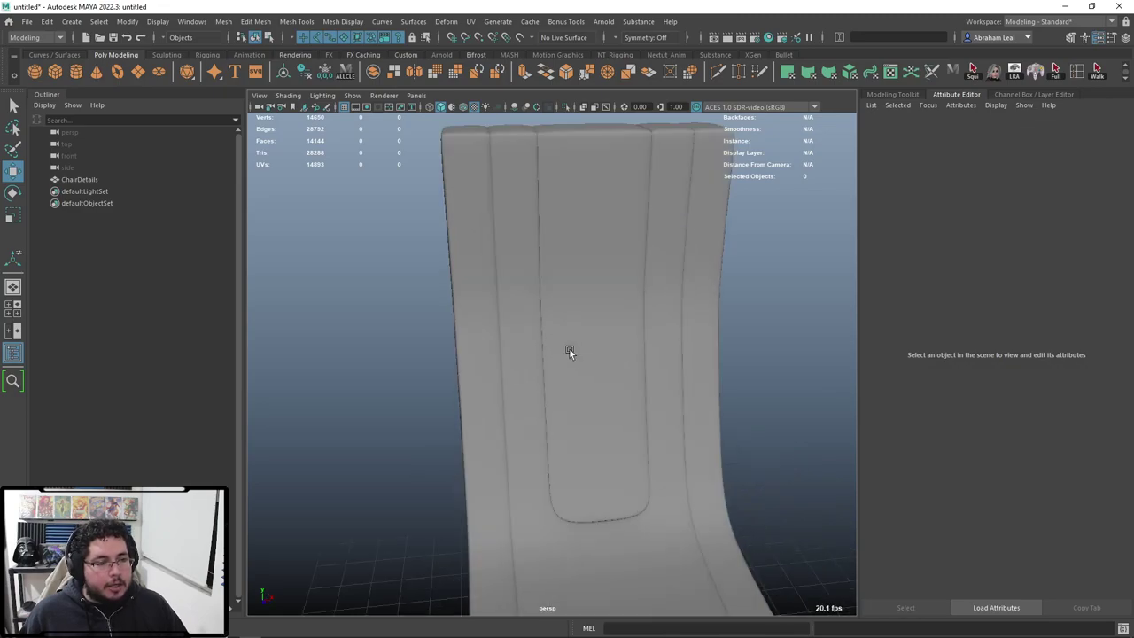
{"action": "left_click", "coordinate": [534, 351]}
{"action": "left_click_drag", "start_coordinate": [534, 352], "coordinate": [442, 305], "text": "alt"}
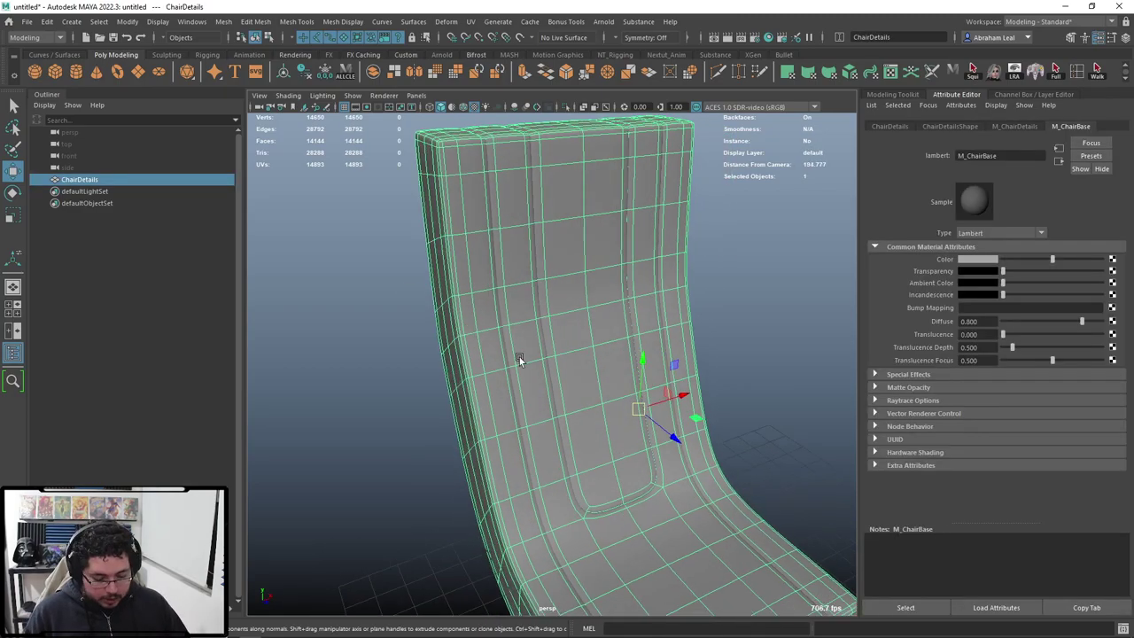
Step: Start exporting the selected chair mesh and create and open a ChairTexture folder inside the project's assets folder
{"action": "left_click", "coordinate": [26, 21]}
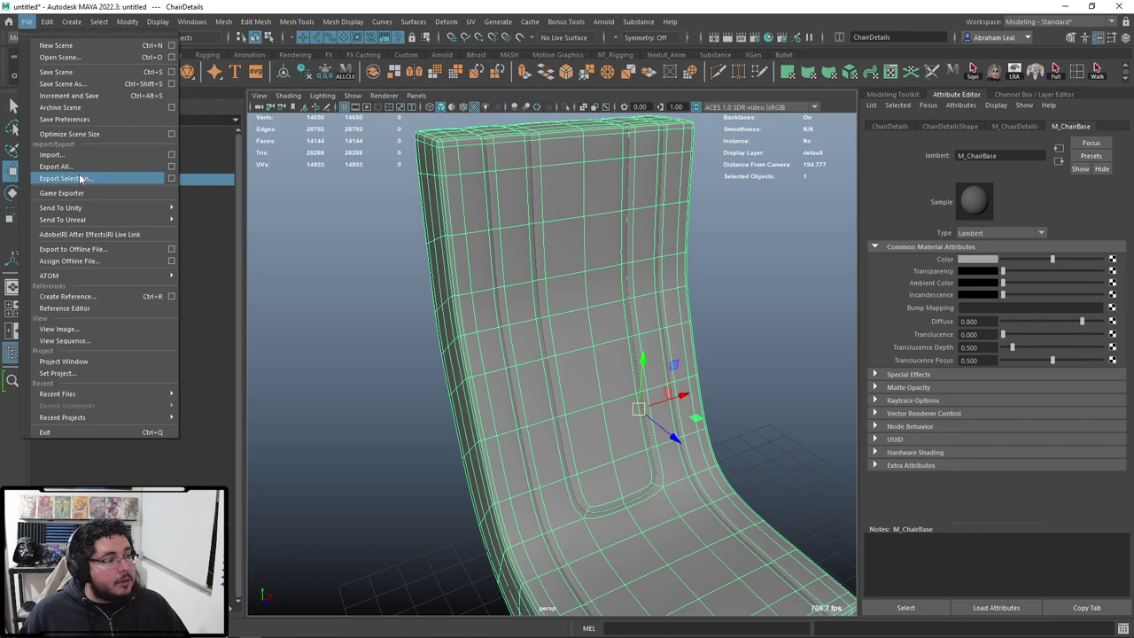
{"action": "left_click", "coordinate": [80, 178]}
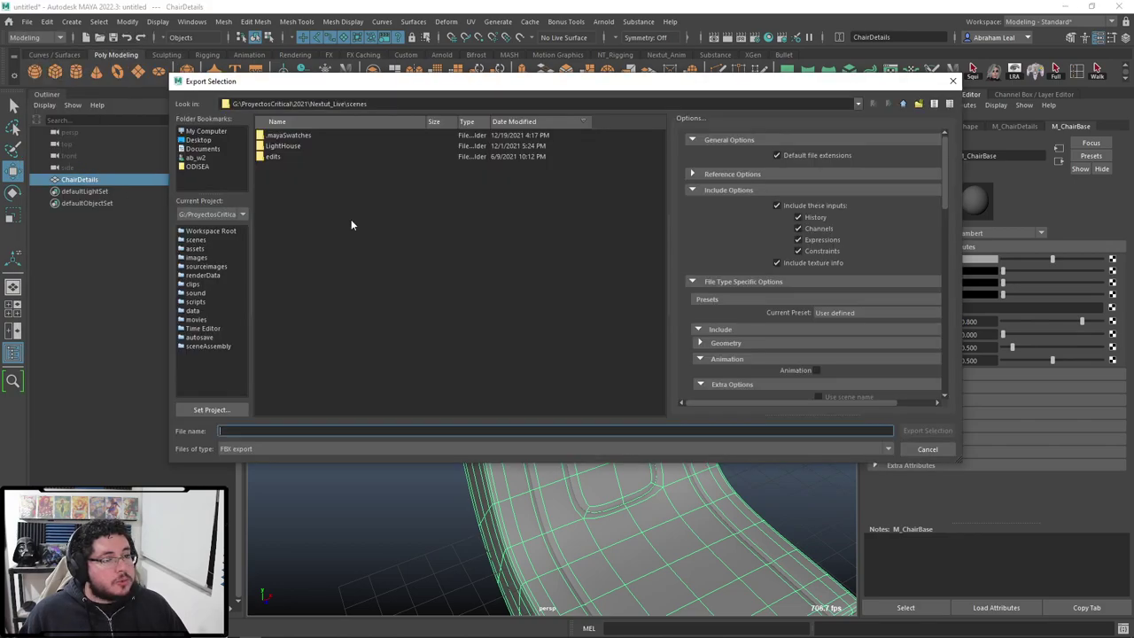
{"action": "left_click", "coordinate": [197, 249]}
{"action": "right_click", "coordinate": [443, 383]}
{"action": "left_click", "coordinate": [461, 410]}
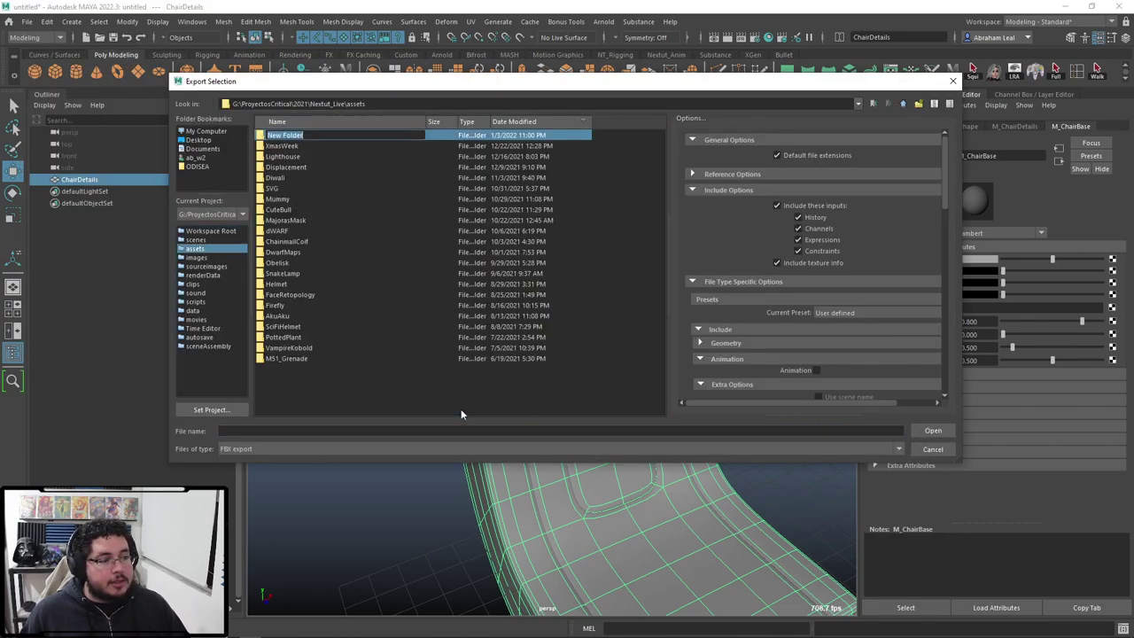
{"action": "key", "text": "BackSpace"}
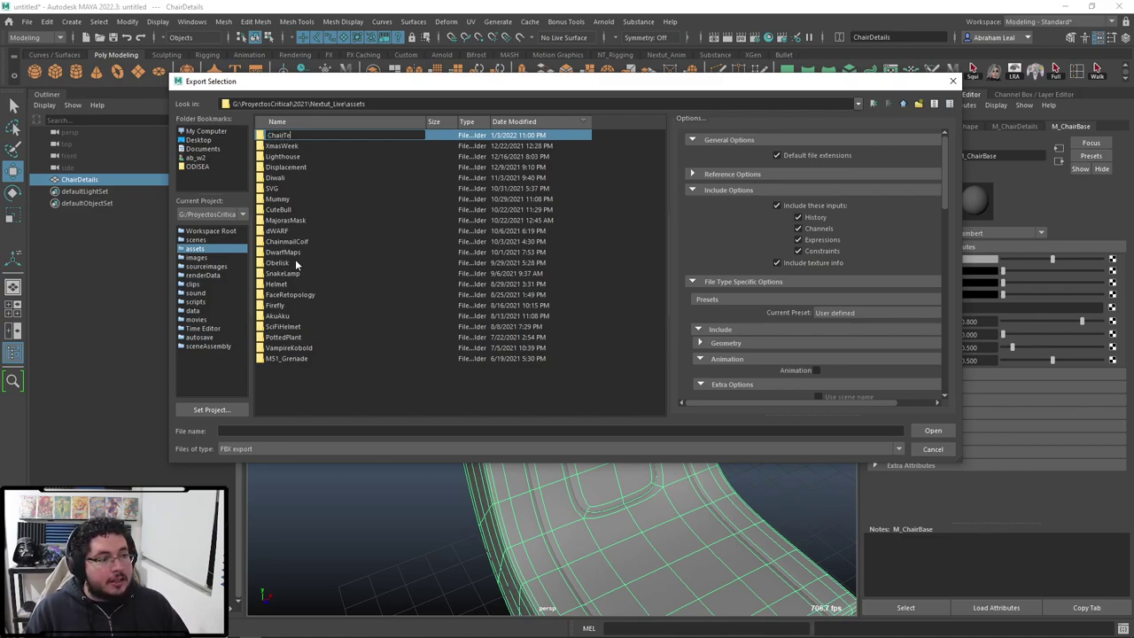
{"action": "key", "text": "Return"}
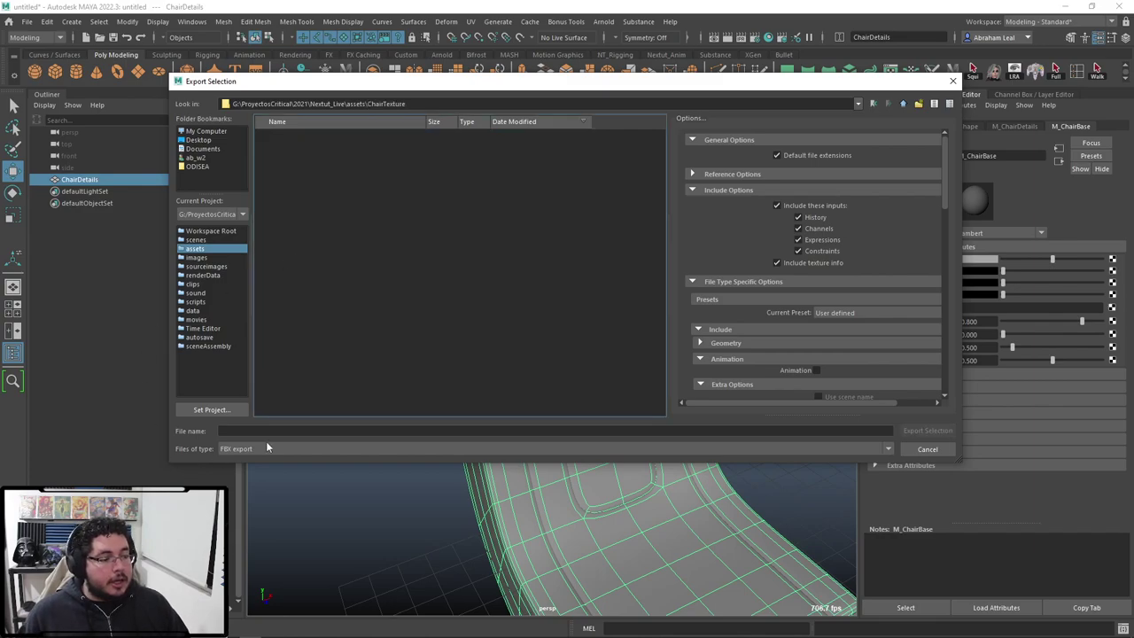
Step: Export the selected chair mesh as an FBX file named Chair into the ChairTexture folder
{"action": "left_click", "coordinate": [263, 431]}
{"action": "type", "text": "c"}
{"action": "key", "text": "Return"}
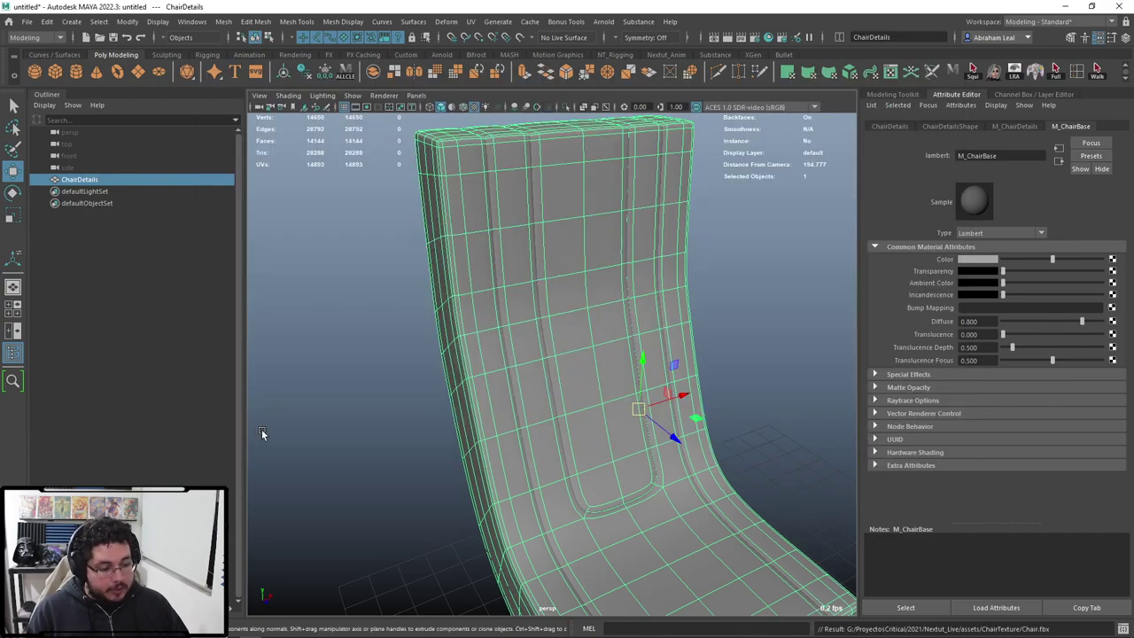
Step: Open Substance 3D Painter and dismiss its welcome window
{"action": "key", "text": "super"}
{"action": "type", "text": "subs"}
{"action": "key", "text": "Return"}
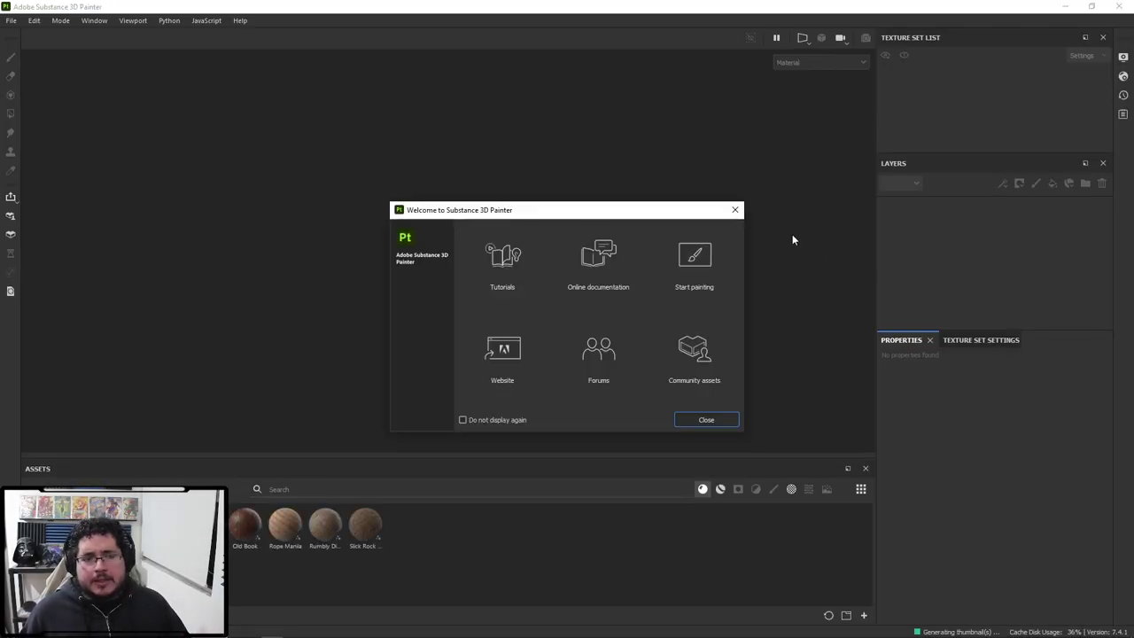
{"action": "left_click", "coordinate": [735, 211]}
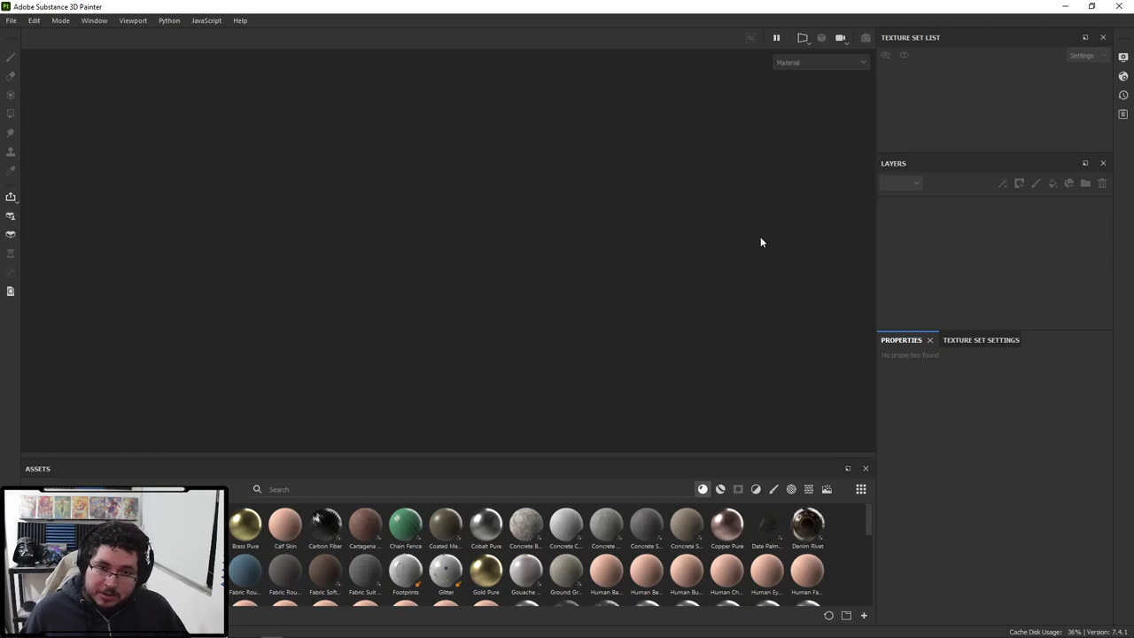
Step: Create a new project using the Chair mesh from the ChairTexture folder inside the Nextut_Live assets folder
{"action": "left_click", "coordinate": [10, 20]}
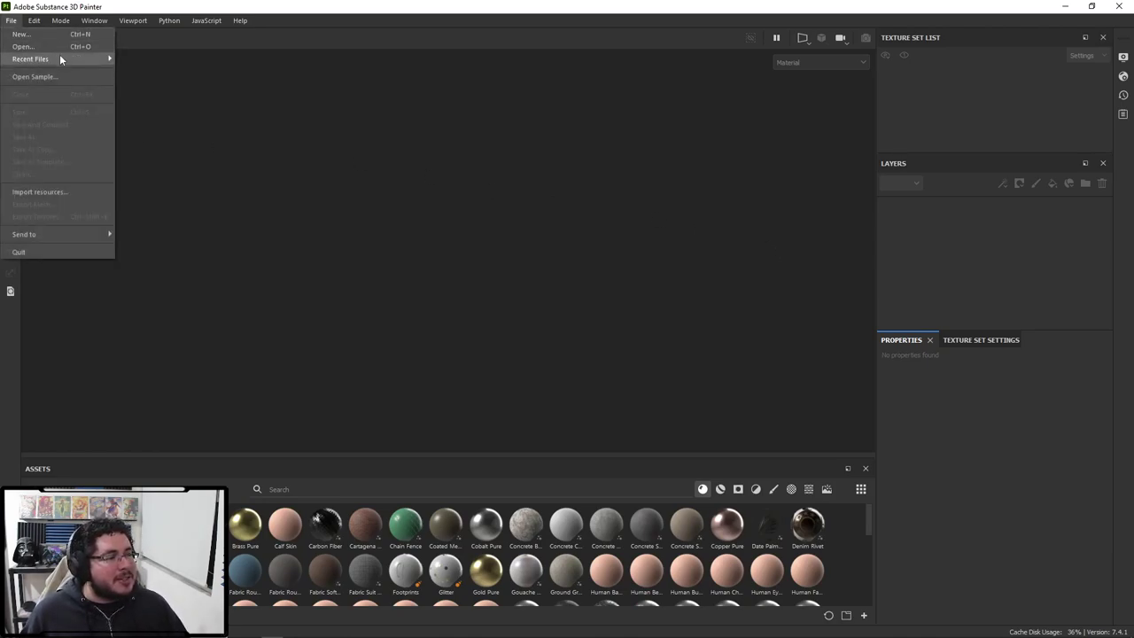
{"action": "left_click", "coordinate": [21, 34]}
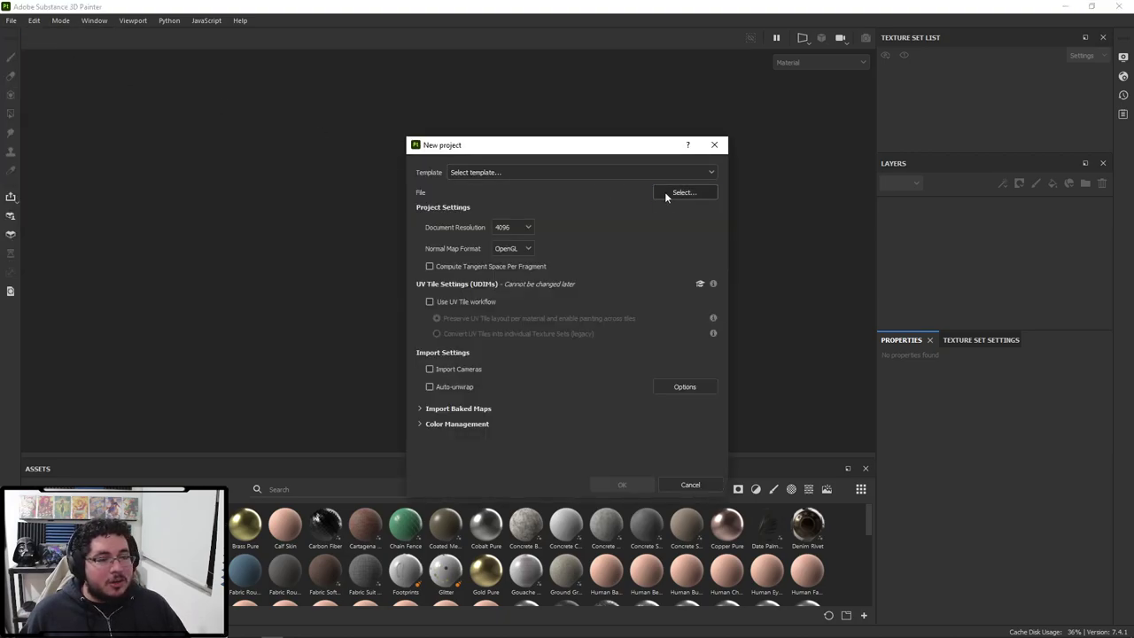
{"action": "left_click", "coordinate": [683, 192]}
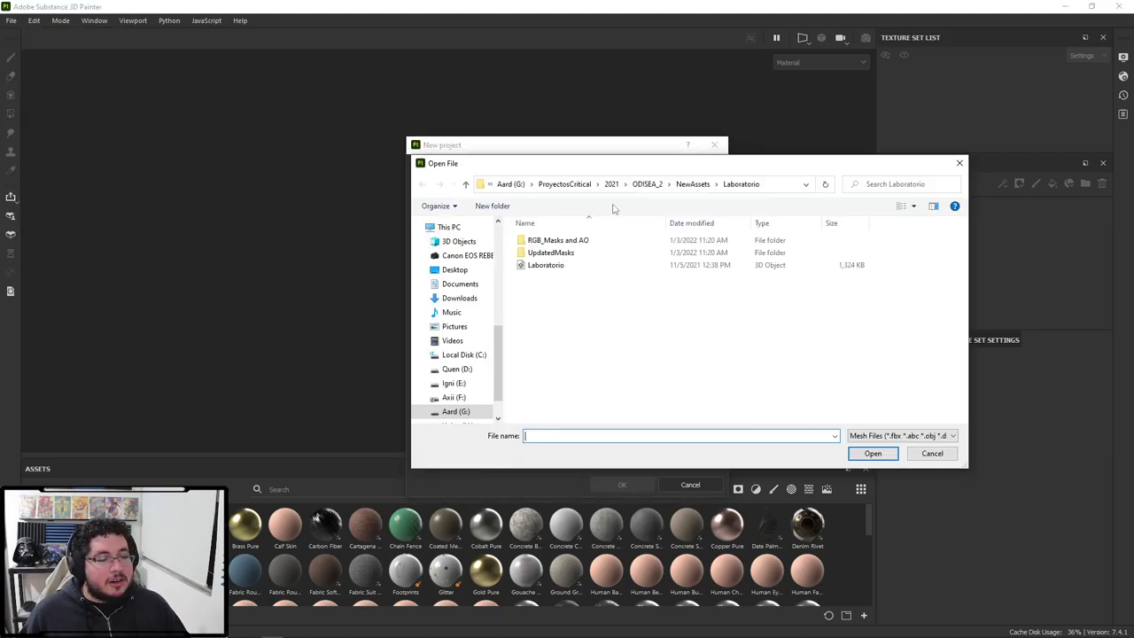
{"action": "left_click", "coordinate": [565, 185]}
{"action": "double_click", "coordinate": [537, 253]}
{"action": "scroll", "coordinate": [570, 359], "scroll_direction": "down", "scroll_amount": 1}
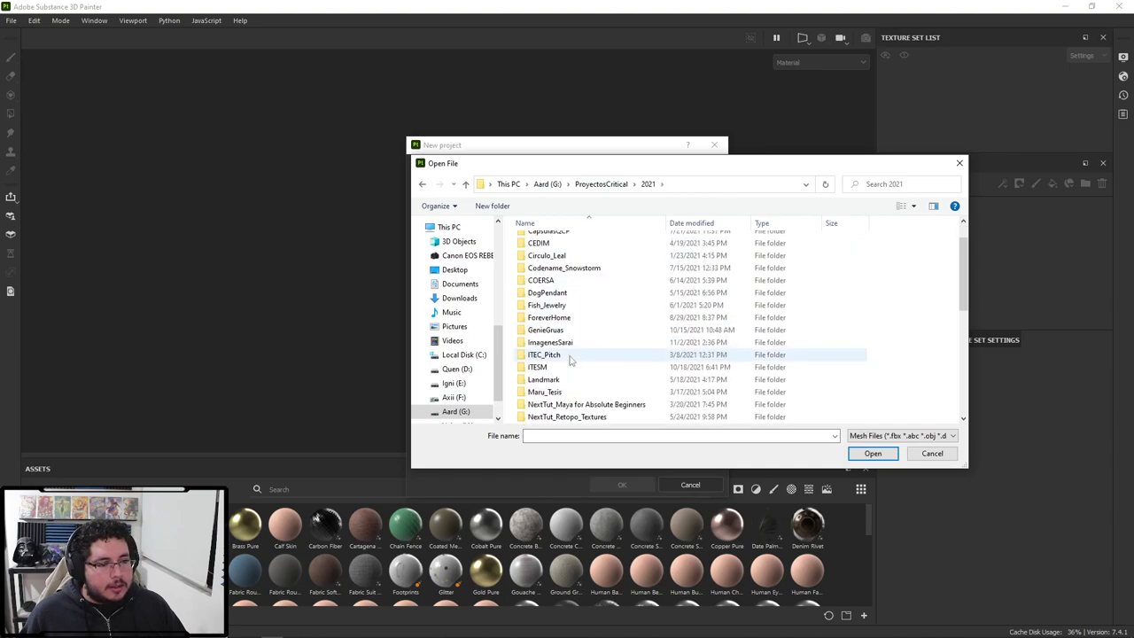
{"action": "scroll", "coordinate": [571, 358], "scroll_direction": "down", "scroll_amount": 2}
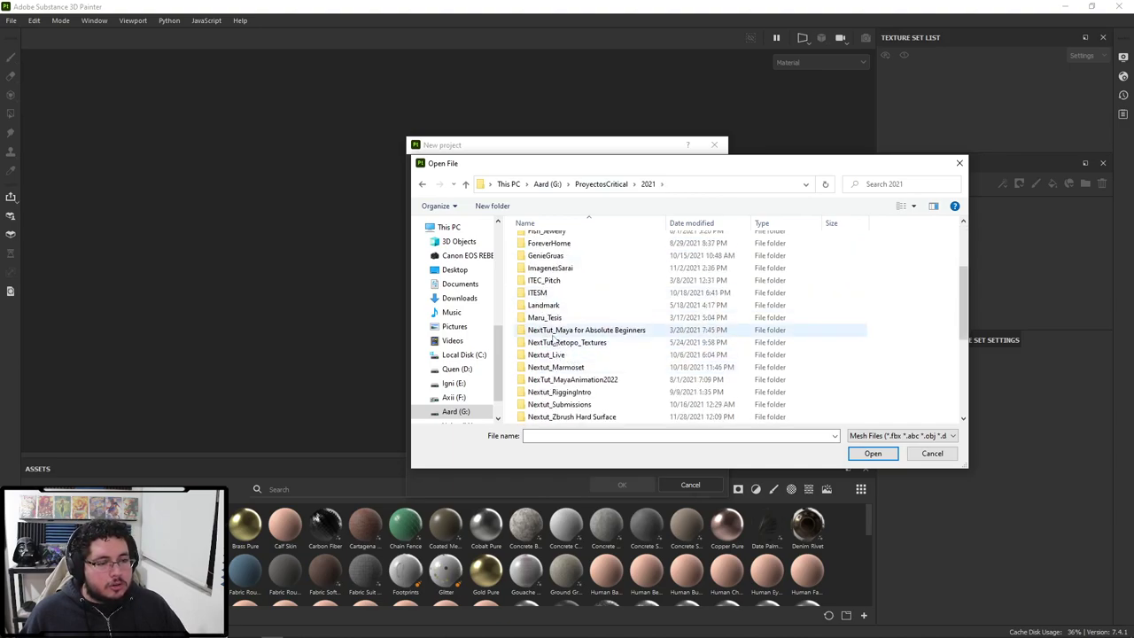
{"action": "double_click", "coordinate": [546, 354]}
{"action": "double_click", "coordinate": [542, 240]}
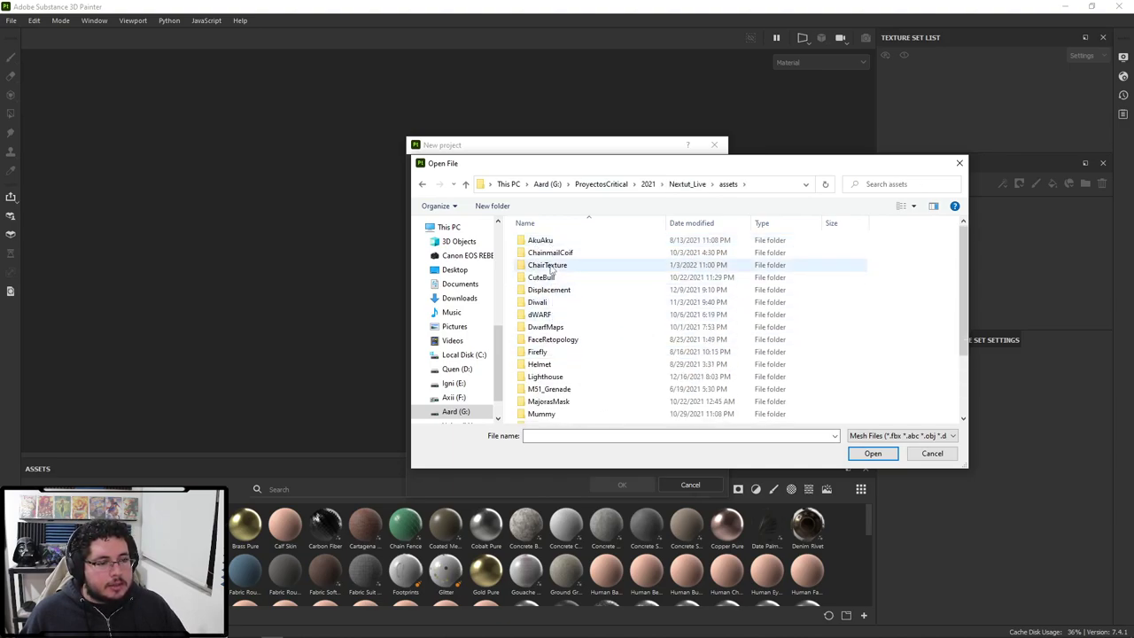
{"action": "double_click", "coordinate": [549, 265]}
{"action": "double_click", "coordinate": [537, 240]}
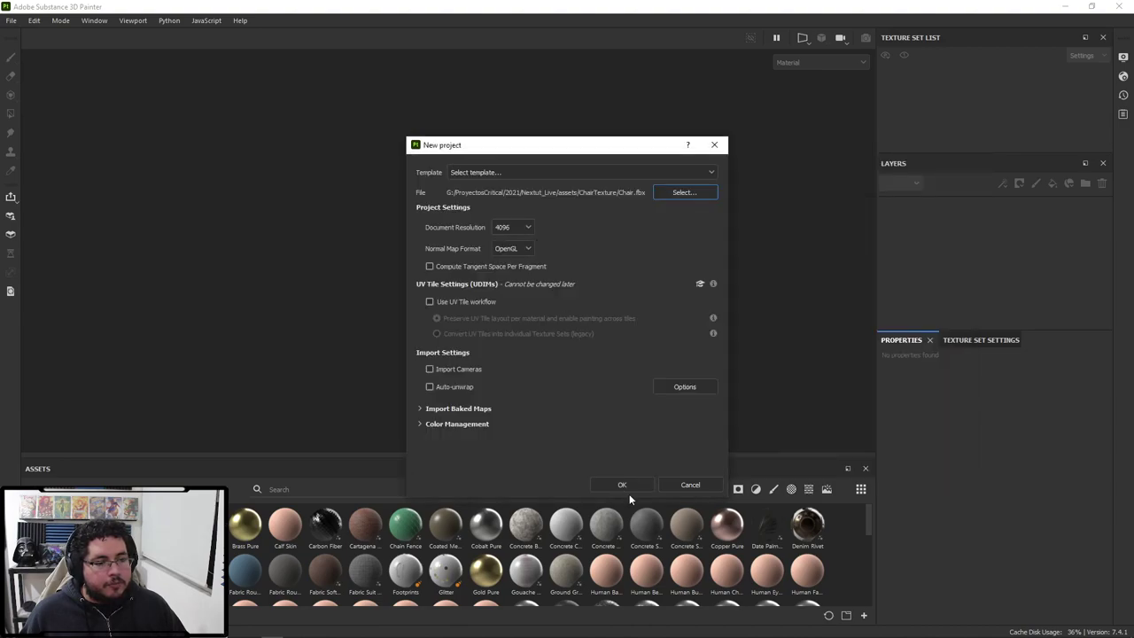
{"action": "left_click", "coordinate": [623, 485]}
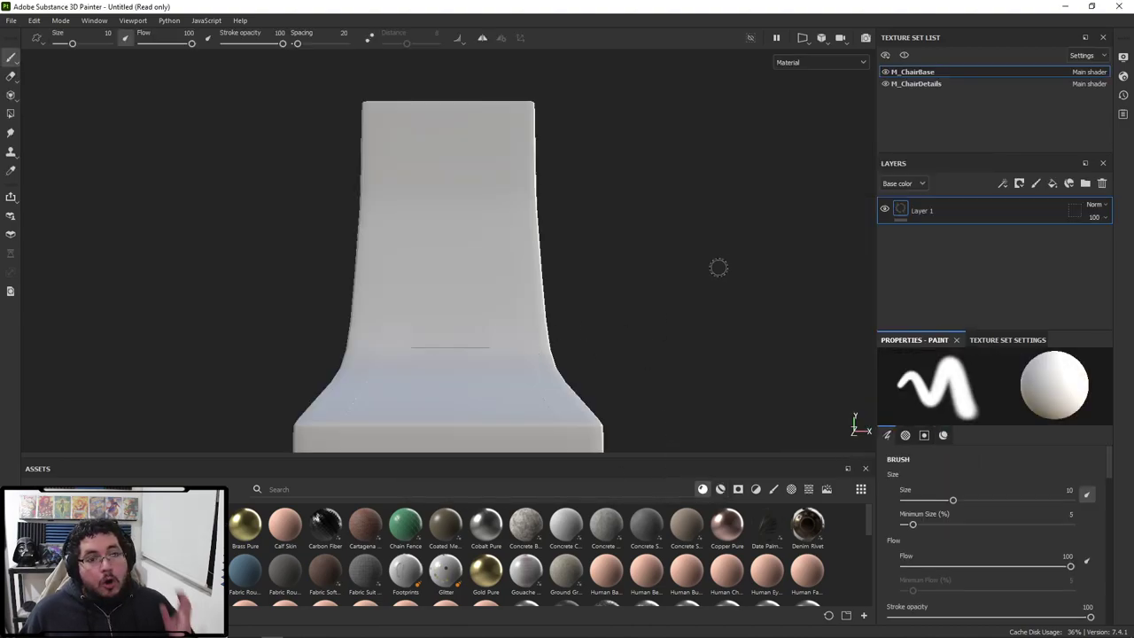
Step: Check the imported chair, then switch to Maya and select the chair mesh with its smooth preview turned off
{"action": "left_click_drag", "start_coordinate": [524, 316], "coordinate": [608, 250], "text": "alt"}
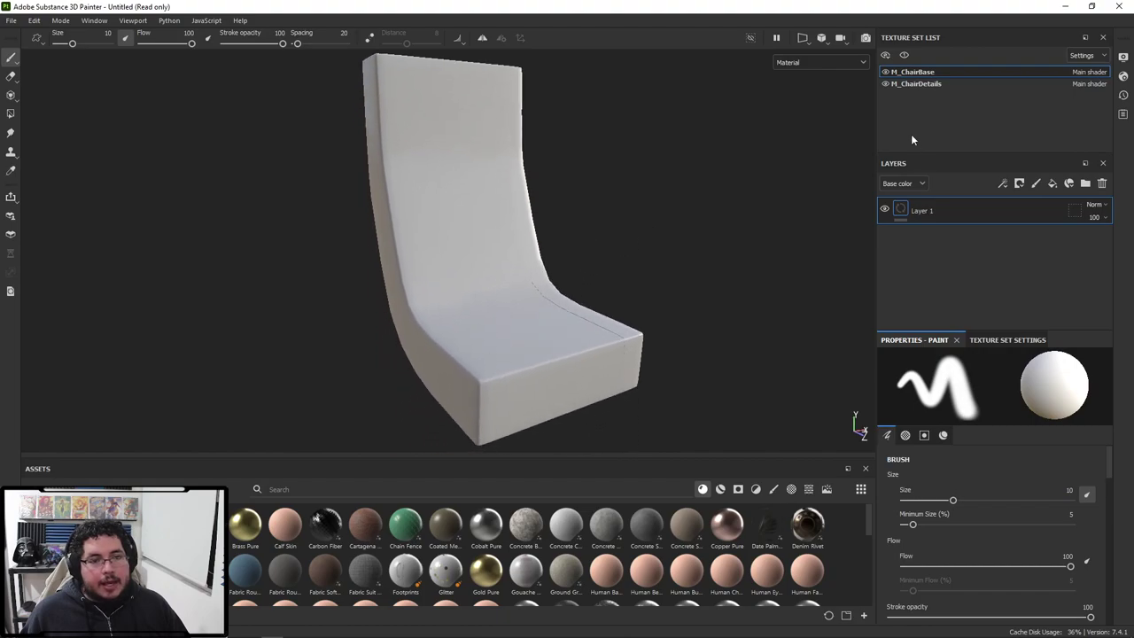
{"action": "left_click_drag", "start_coordinate": [610, 179], "coordinate": [626, 253], "text": "alt"}
{"action": "scroll", "coordinate": [602, 329], "scroll_direction": "up", "scroll_amount": 3}
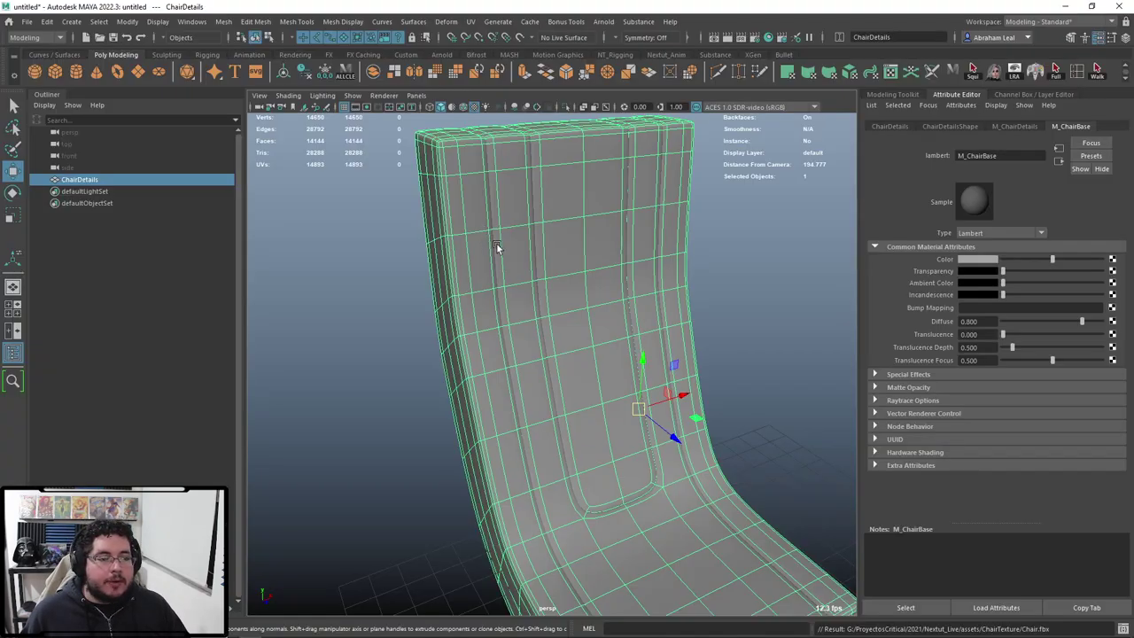
{"action": "scroll", "coordinate": [720, 325], "scroll_direction": "down", "scroll_amount": 2}
{"action": "left_click", "coordinate": [670, 305]}
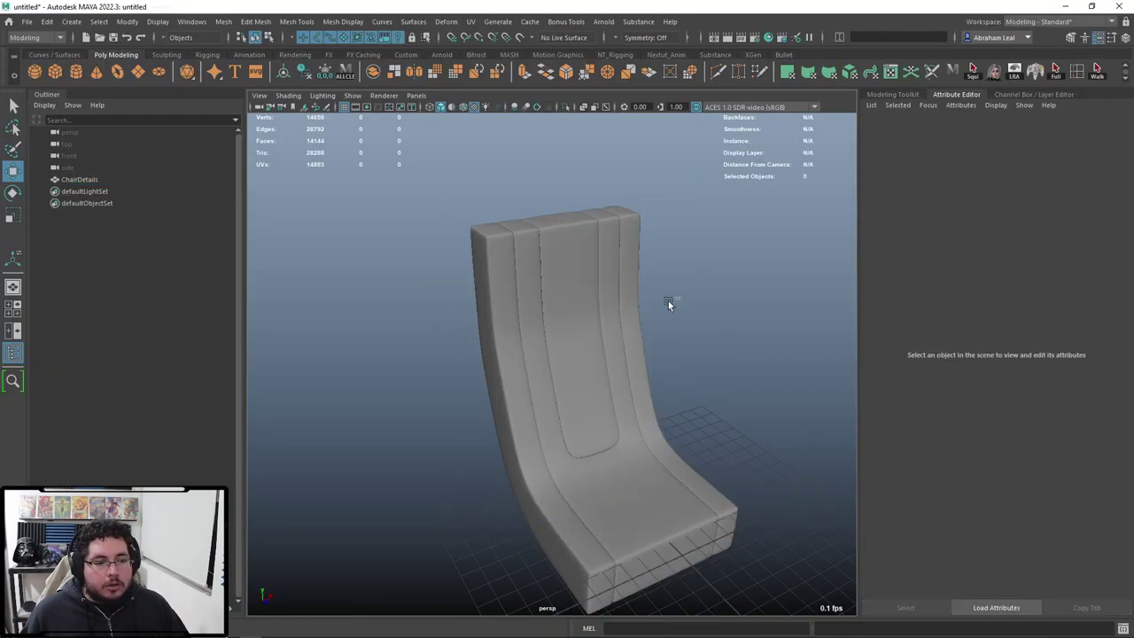
{"action": "left_click", "coordinate": [566, 377]}
{"action": "scroll", "coordinate": [634, 358], "scroll_direction": "up", "scroll_amount": 3}
{"action": "key", "text": "1"}
{"action": "scroll", "coordinate": [700, 372], "scroll_direction": "down", "scroll_amount": 4}
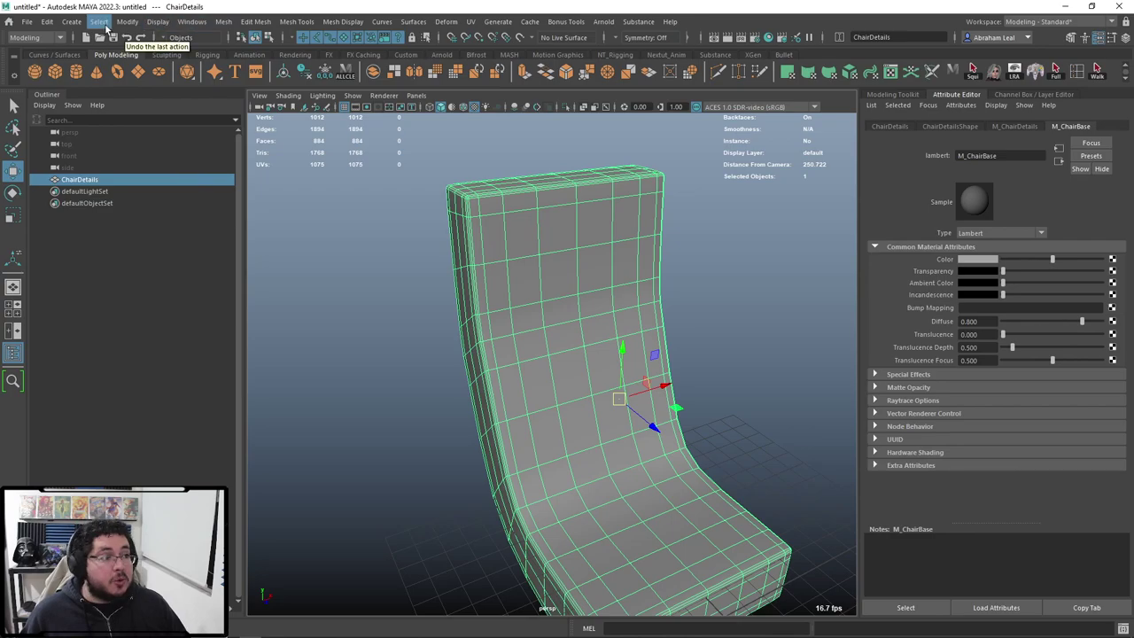
Step: Apply Smooth to the chair mesh twice with one division each, and reselect the mesh as an object
{"action": "left_click", "coordinate": [223, 22]}
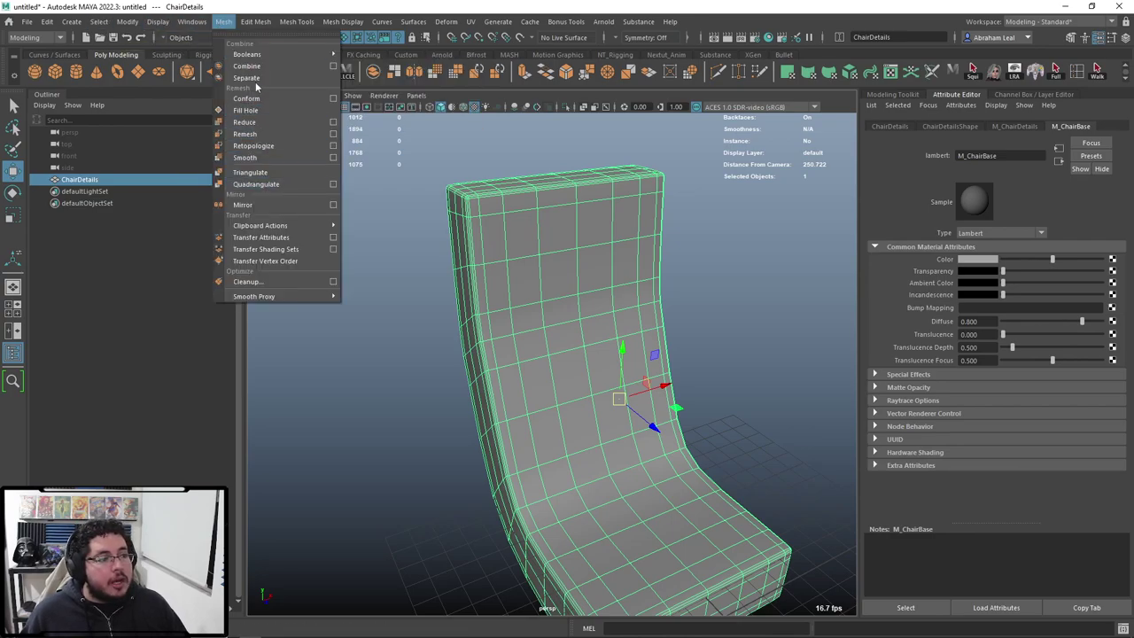
{"action": "left_click", "coordinate": [245, 157]}
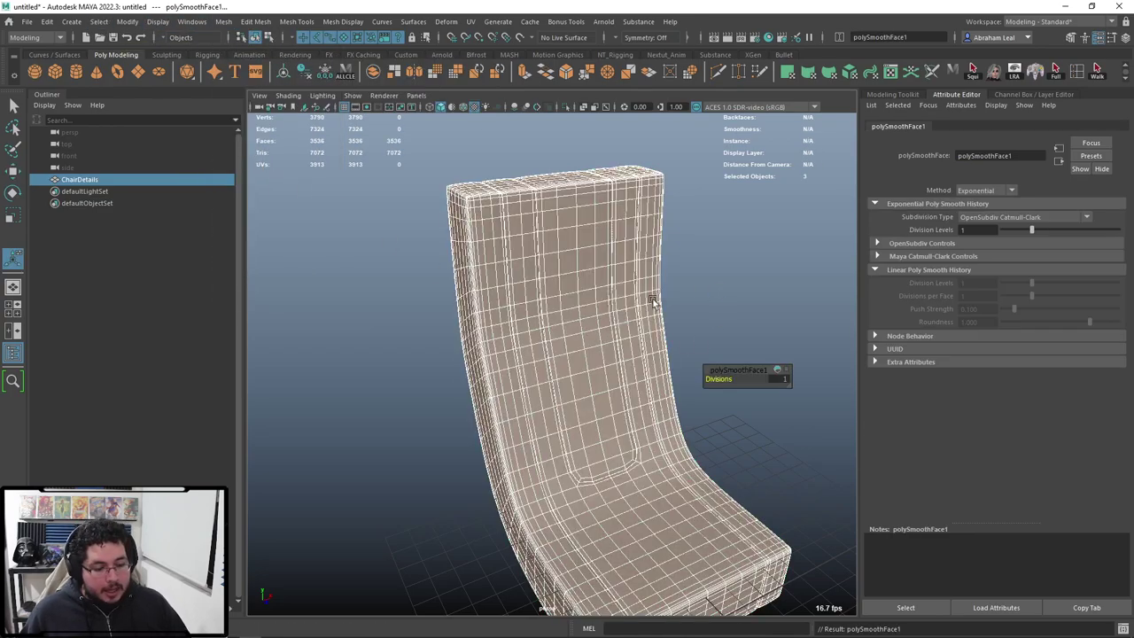
{"action": "left_click", "coordinate": [699, 262]}
{"action": "left_click", "coordinate": [581, 340]}
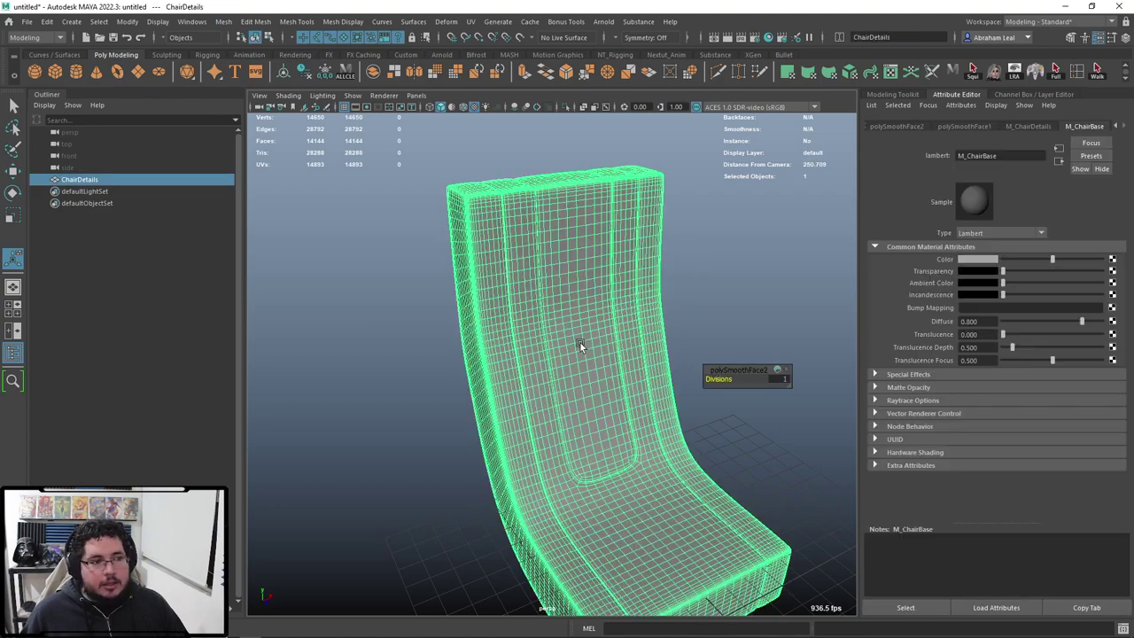
Step: Export the smoothed chair mesh as FBX, replacing Chair.fbx in the ChairTexture folder
{"action": "left_click_drag", "start_coordinate": [579, 341], "coordinate": [591, 324], "text": "alt"}
{"action": "right_click_drag", "start_coordinate": [592, 324], "coordinate": [666, 358], "text": "alt"}
{"action": "left_click_drag", "start_coordinate": [563, 284], "coordinate": [421, 341], "text": "alt"}
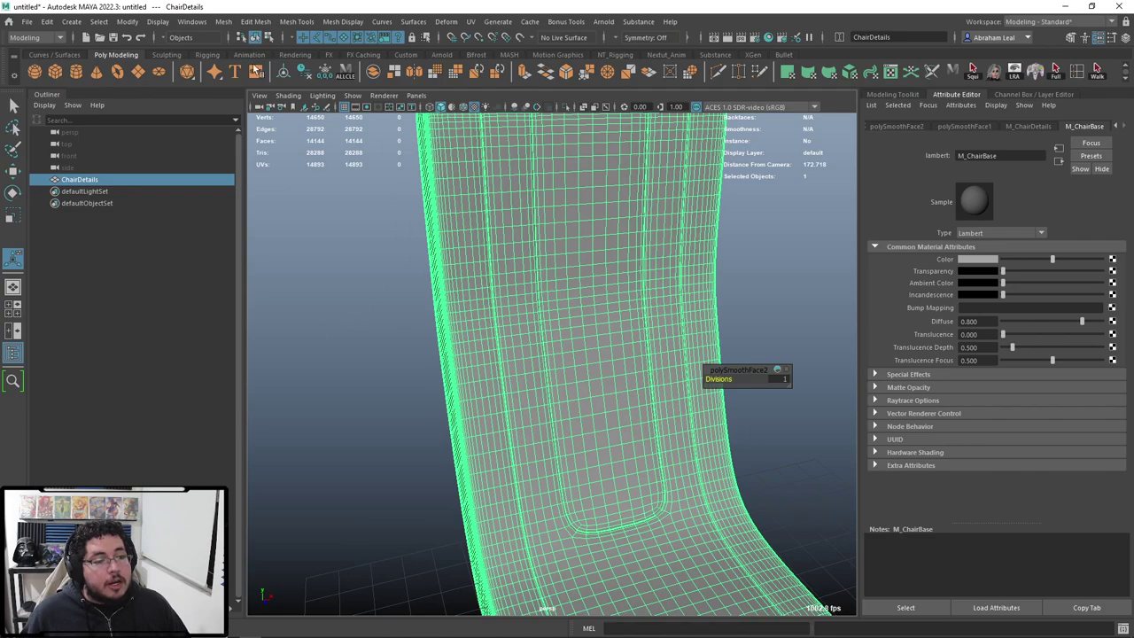
{"action": "left_click", "coordinate": [30, 22]}
{"action": "left_click", "coordinate": [104, 180]}
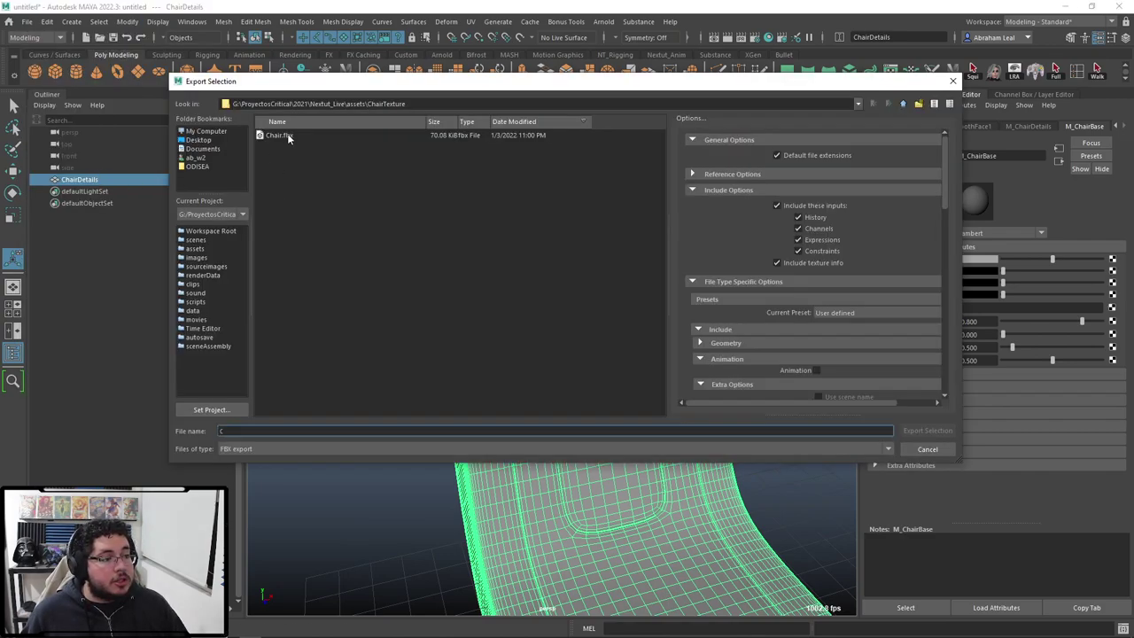
{"action": "left_click", "coordinate": [284, 135]}
{"action": "left_click", "coordinate": [927, 430]}
{"action": "left_click", "coordinate": [537, 289]}
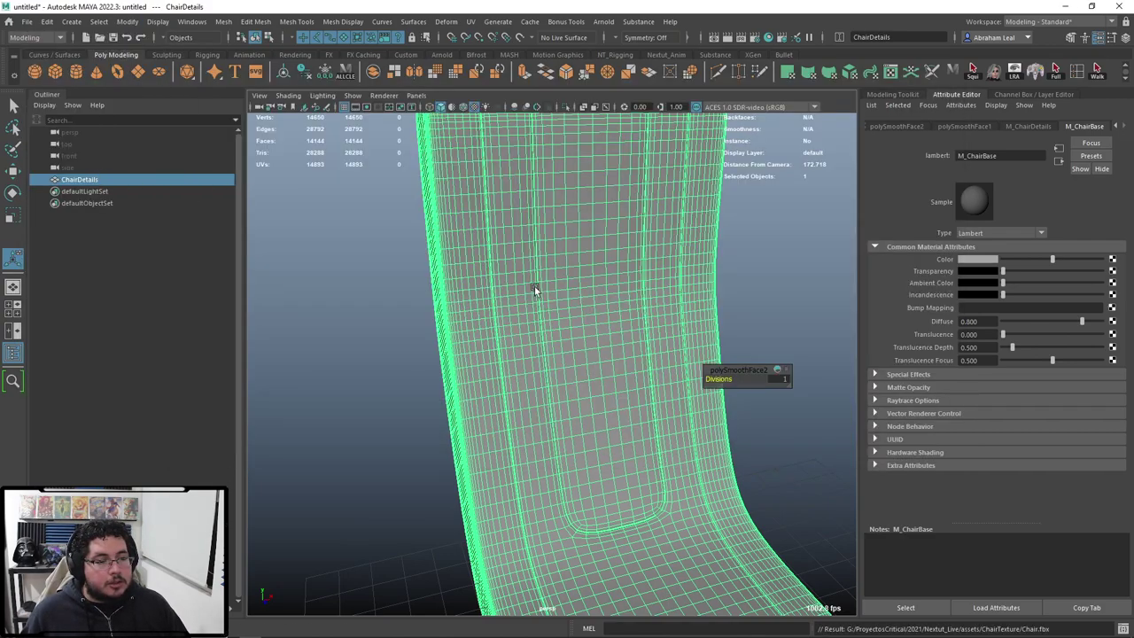
Step: Switch to Substance 3D Painter and reload the updated Chair mesh through the project configuration
{"action": "key", "text": "alt+Tab"}
{"action": "left_click", "coordinate": [35, 20]}
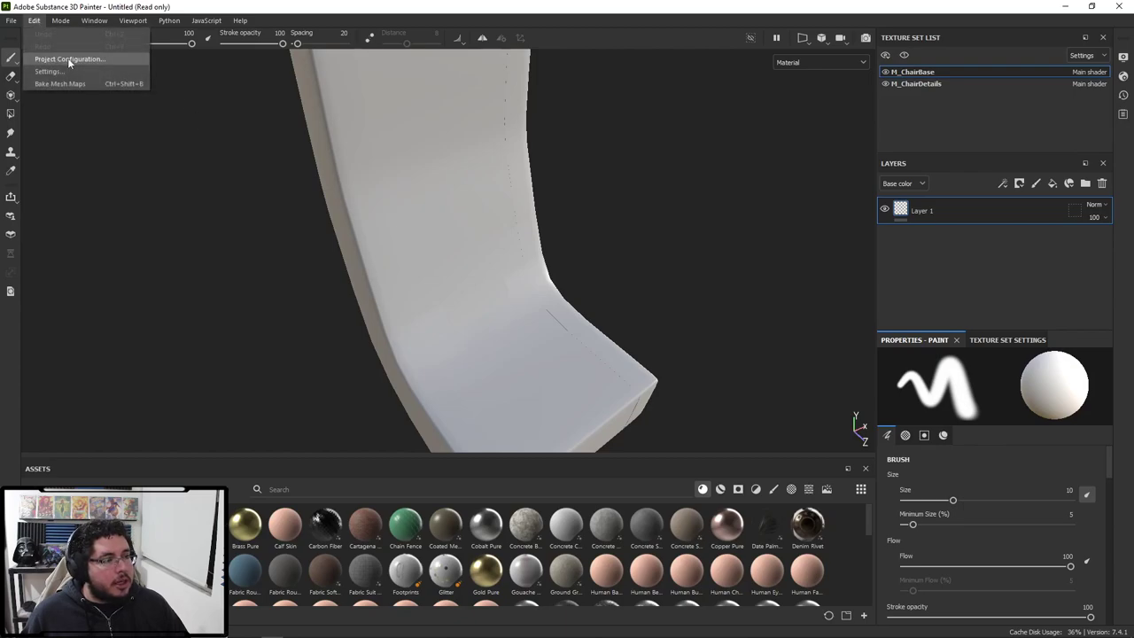
{"action": "left_click", "coordinate": [67, 59]}
{"action": "left_click", "coordinate": [678, 238]}
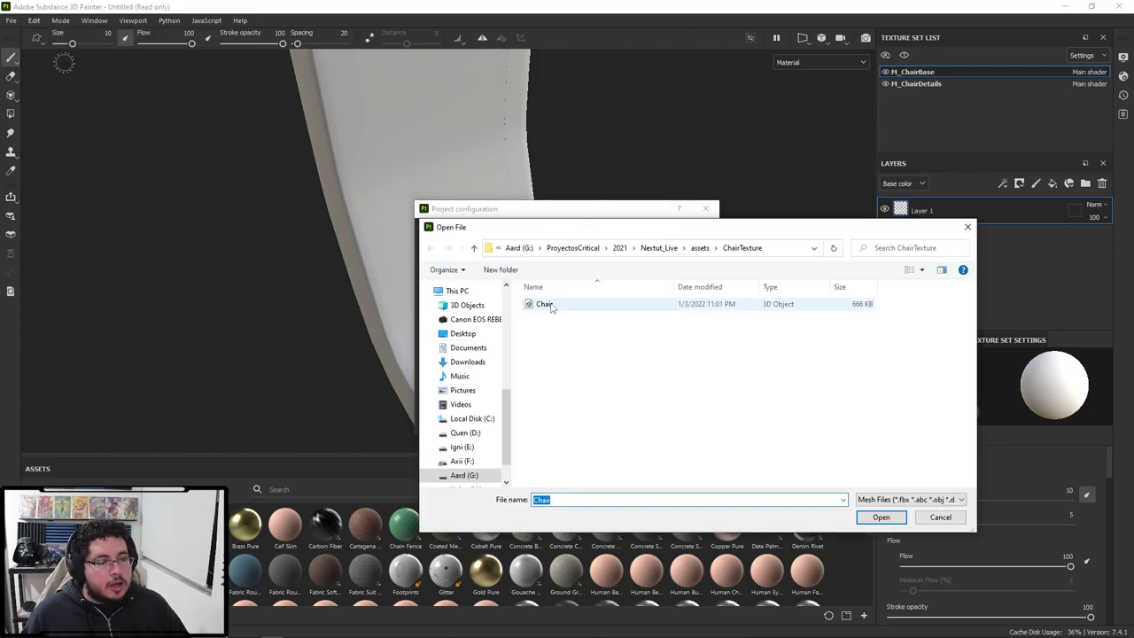
{"action": "left_click", "coordinate": [880, 517]}
{"action": "left_click", "coordinate": [609, 423]}
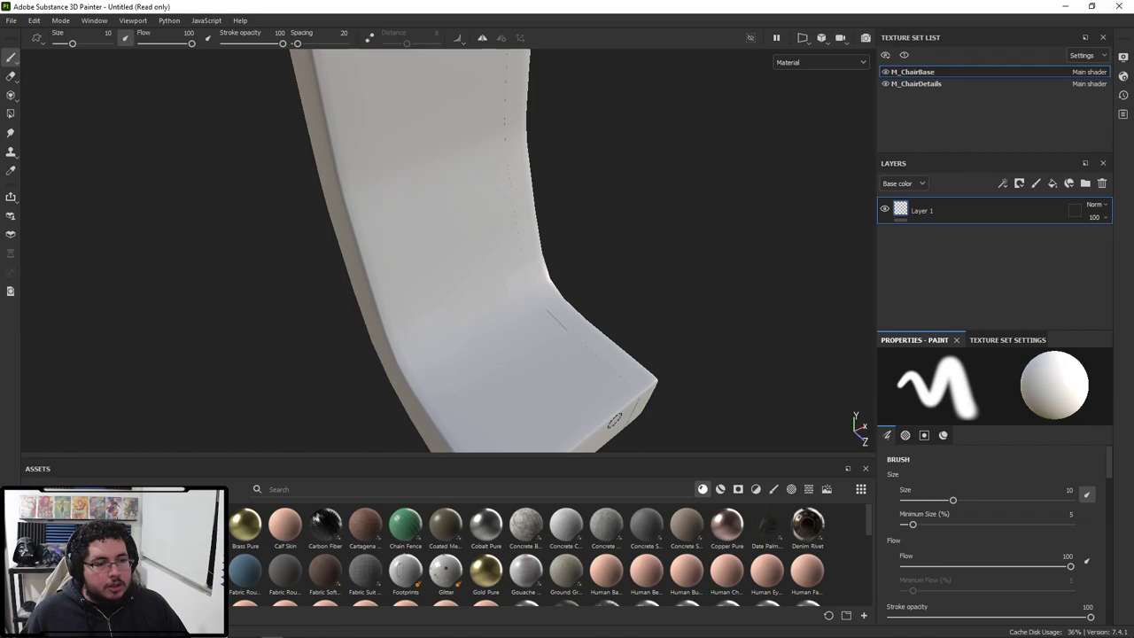
Step: Bake all mesh maps for the M_ChairBase and M_ChairDetails texture sets at an output size of 4096
{"action": "left_click_drag", "start_coordinate": [560, 255], "coordinate": [485, 252], "text": "alt"}
{"action": "left_click", "coordinate": [992, 339]}
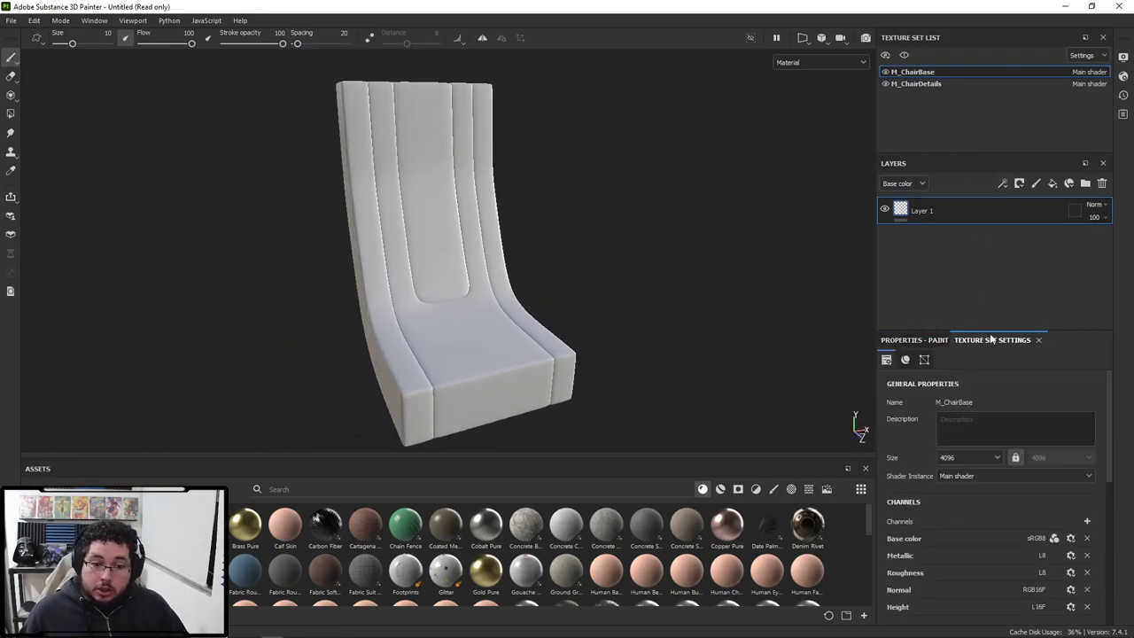
{"action": "scroll", "coordinate": [1007, 484], "scroll_direction": "down", "scroll_amount": 8}
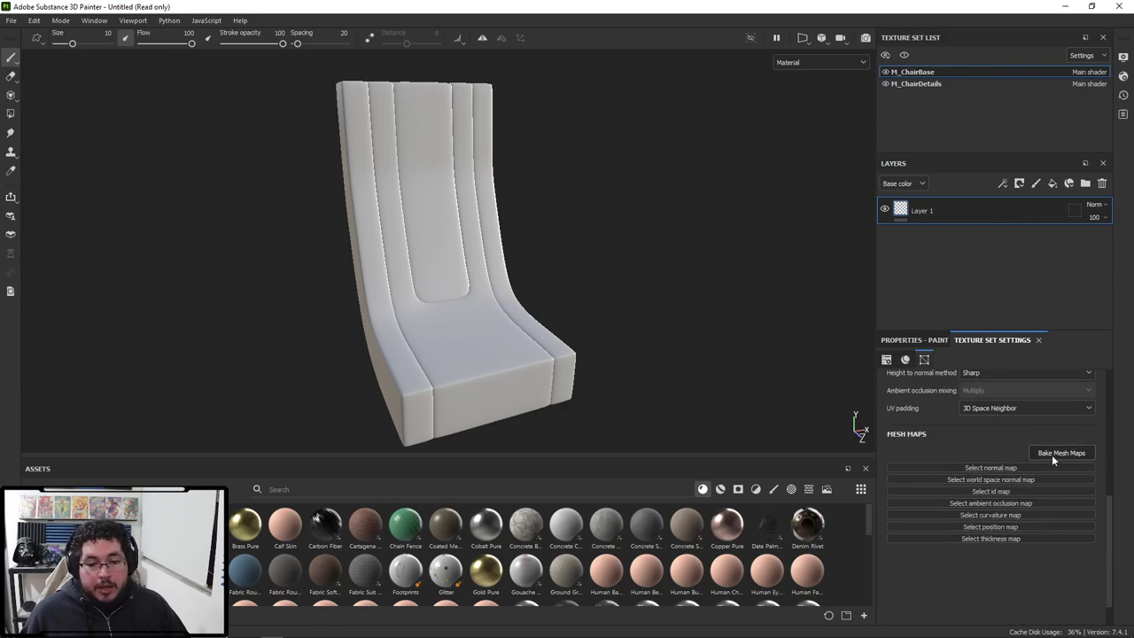
{"action": "left_click", "coordinate": [1058, 453]}
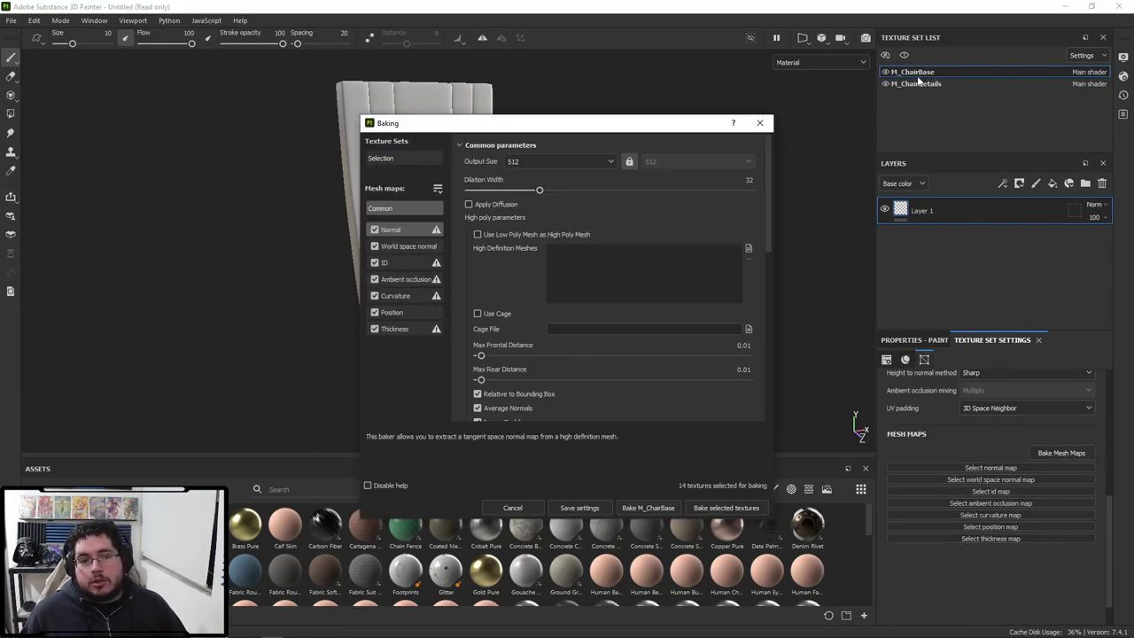
{"action": "left_click", "coordinate": [579, 161]}
{"action": "left_click", "coordinate": [526, 259]}
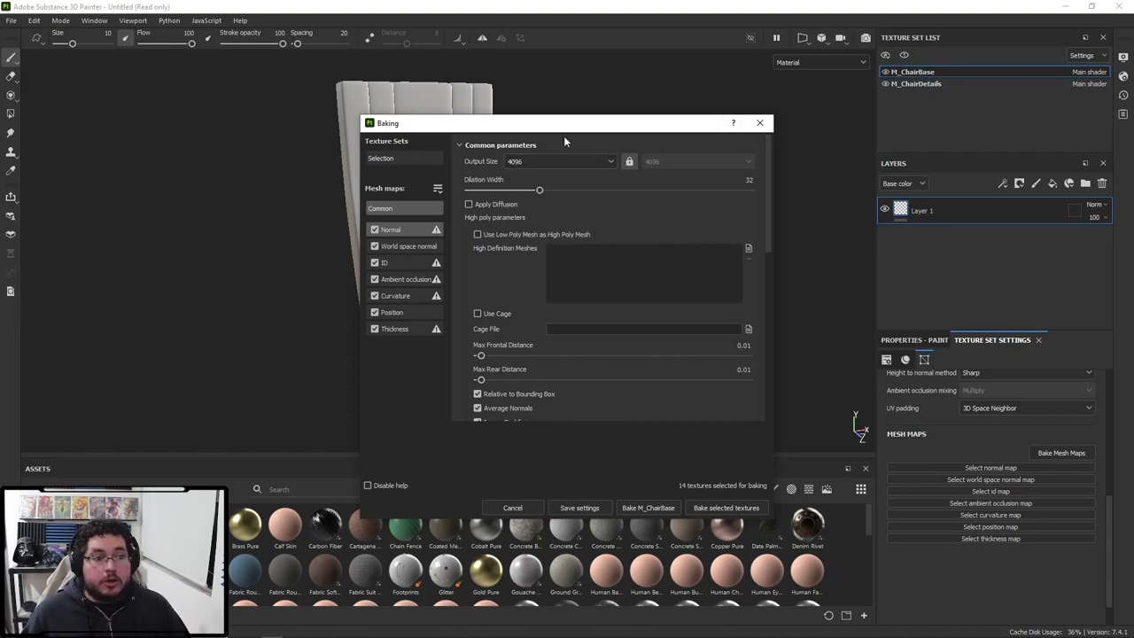
{"action": "left_click", "coordinate": [724, 507]}
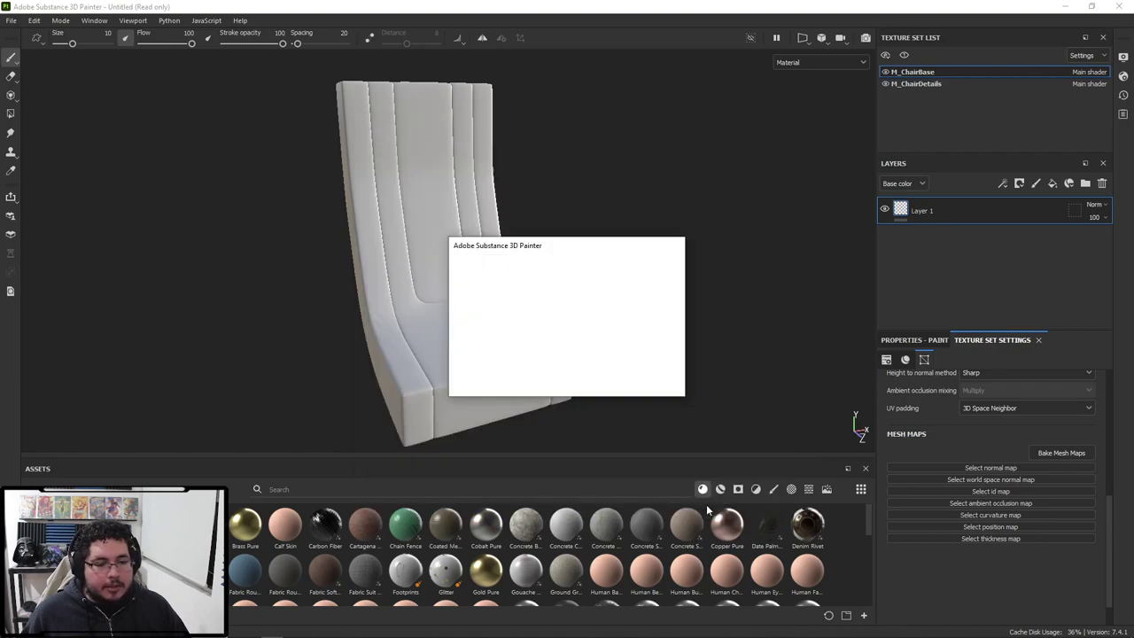
{"action": "left_click_drag", "start_coordinate": [763, 185], "coordinate": [779, 175]}
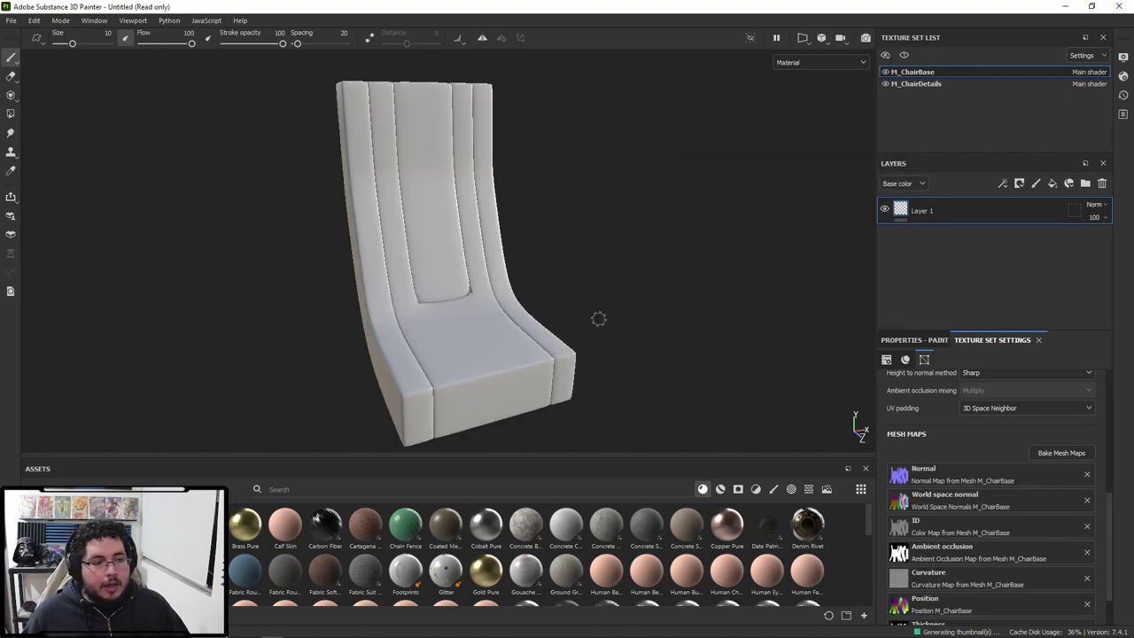
Step: Inspect the baked backrest panel's lower corners, then switch to Maya and unfold all the chair's UV shells in the UV Editor
{"action": "scroll", "coordinate": [613, 295], "scroll_direction": "up", "scroll_amount": 3}
{"action": "scroll", "coordinate": [614, 294], "scroll_direction": "up", "scroll_amount": 5}
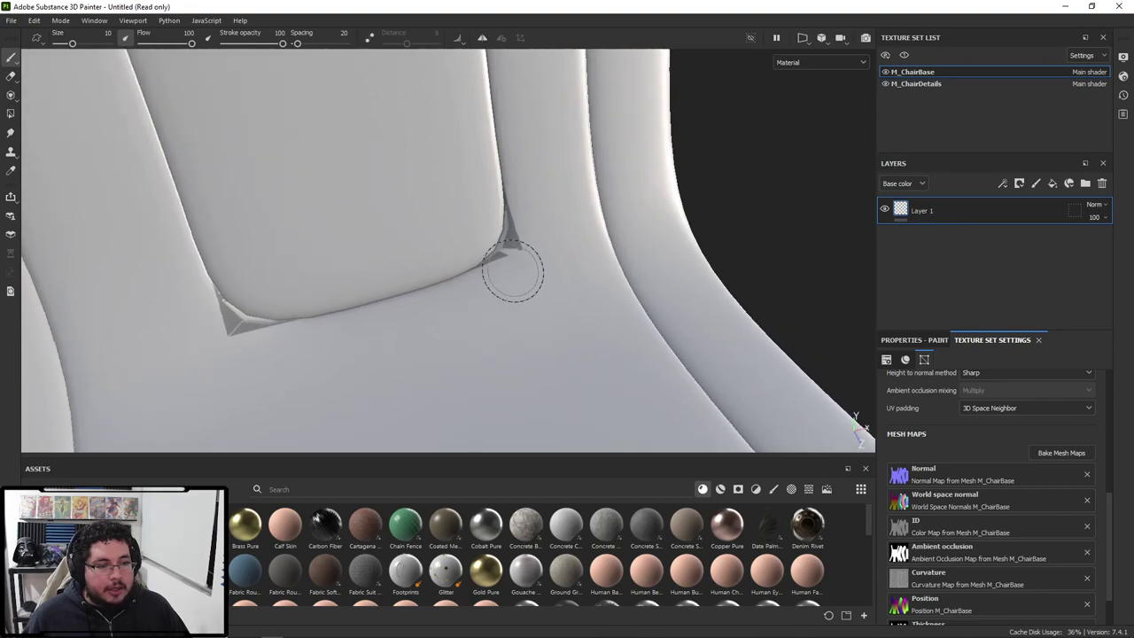
{"action": "key", "text": "alt+Tab"}
{"action": "left_click", "coordinate": [470, 22]}
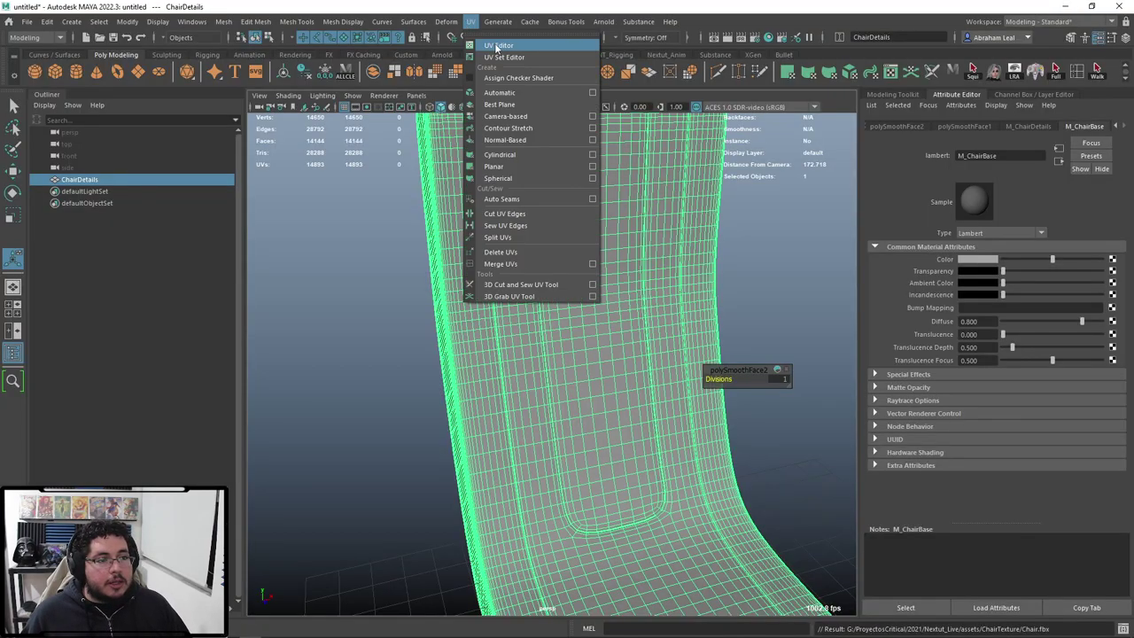
{"action": "left_click", "coordinate": [493, 45]}
{"action": "right_click_drag", "start_coordinate": [234, 286], "coordinate": [234, 317]}
{"action": "left_click_drag", "start_coordinate": [167, 235], "coordinate": [323, 405]}
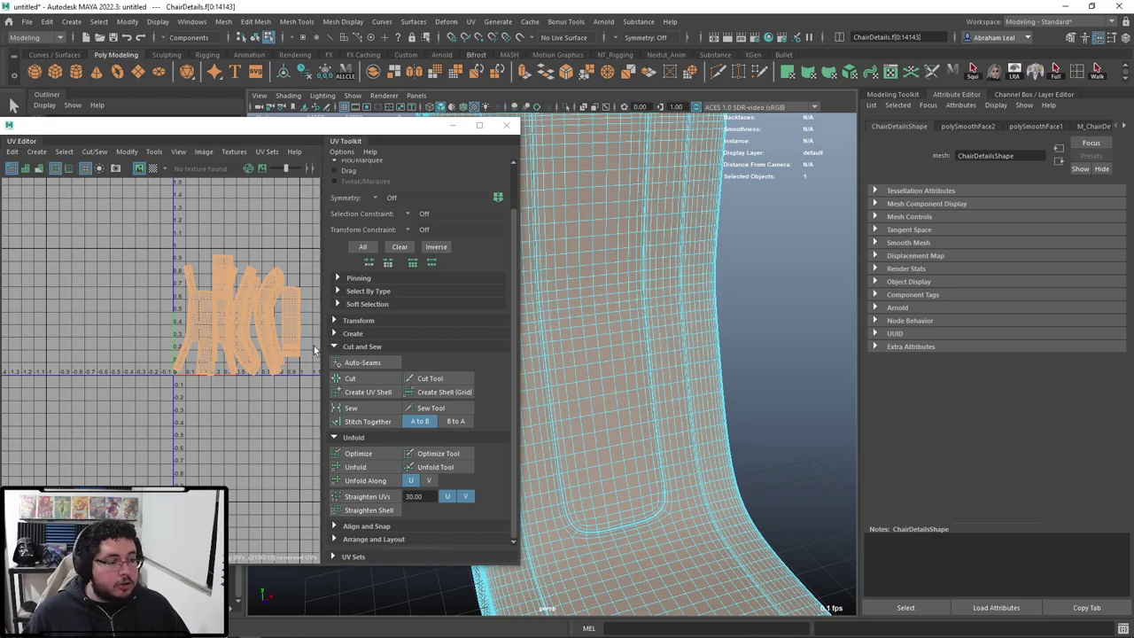
{"action": "scroll", "coordinate": [248, 314], "scroll_direction": "up", "scroll_amount": 2}
{"action": "scroll", "coordinate": [237, 319], "scroll_direction": "up", "scroll_amount": 3}
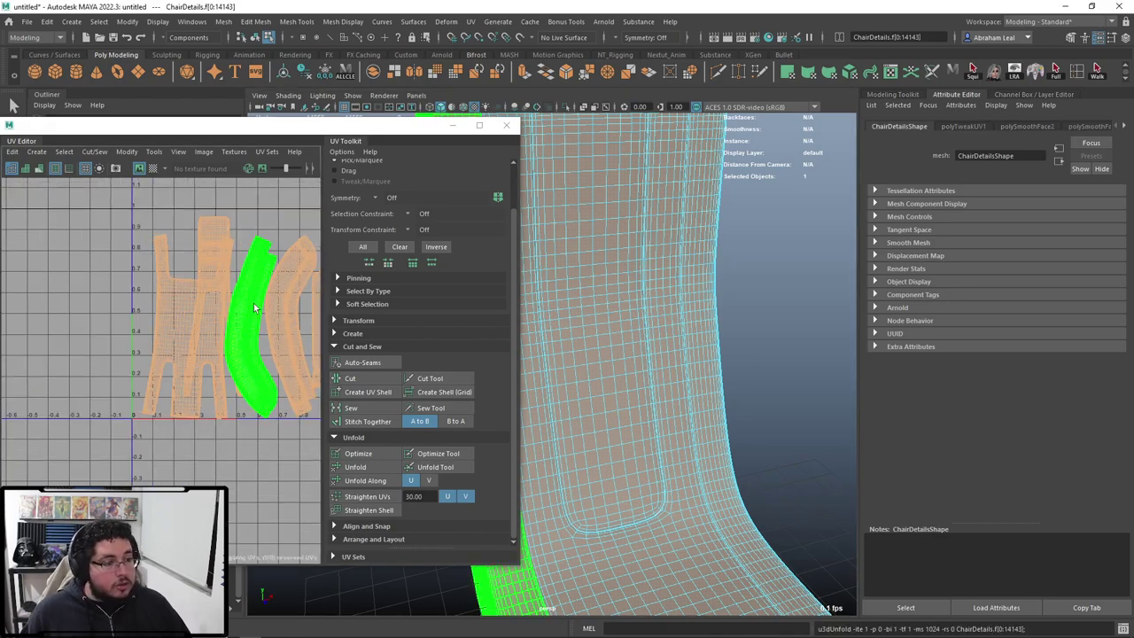
{"action": "scroll", "coordinate": [226, 329], "scroll_direction": "down", "scroll_amount": 5}
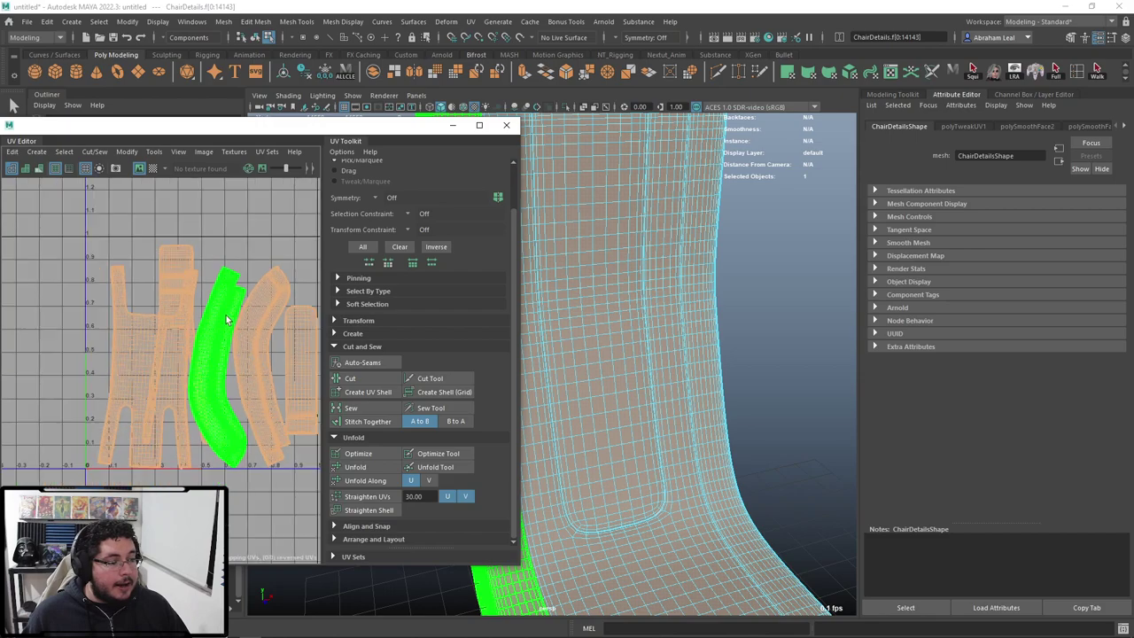
Step: Close the UV Editor, return to object mode and export the selected chair mesh, replacing Chair.fbx in the ChairTexture folder
{"action": "left_click", "coordinate": [505, 126]}
{"action": "right_click_drag", "start_coordinate": [591, 232], "coordinate": [660, 181]}
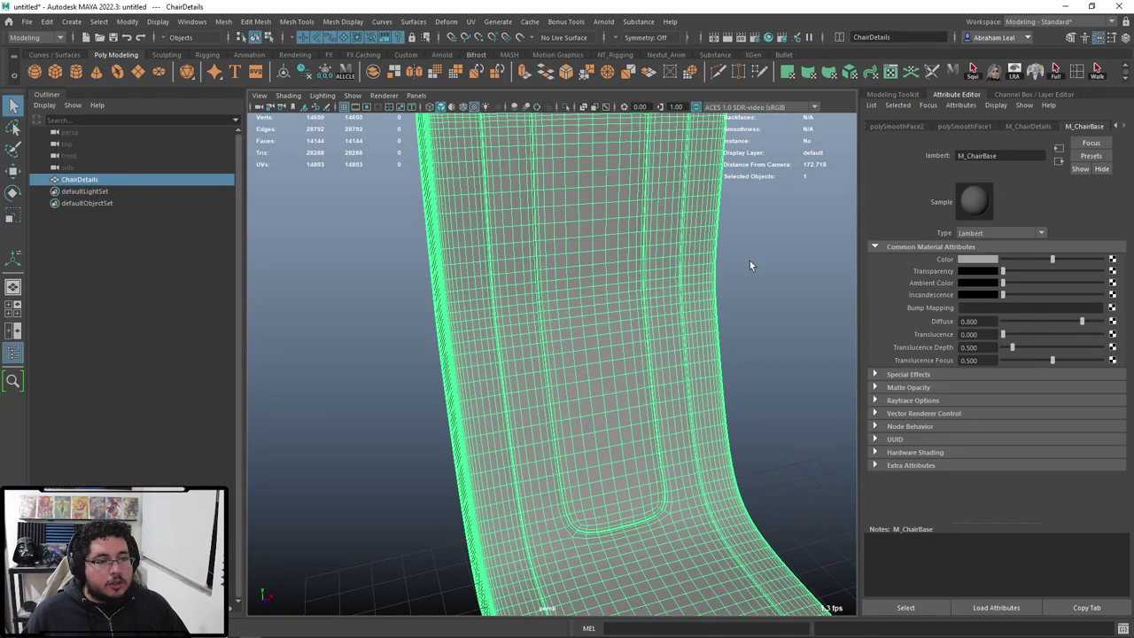
{"action": "left_click", "coordinate": [24, 24]}
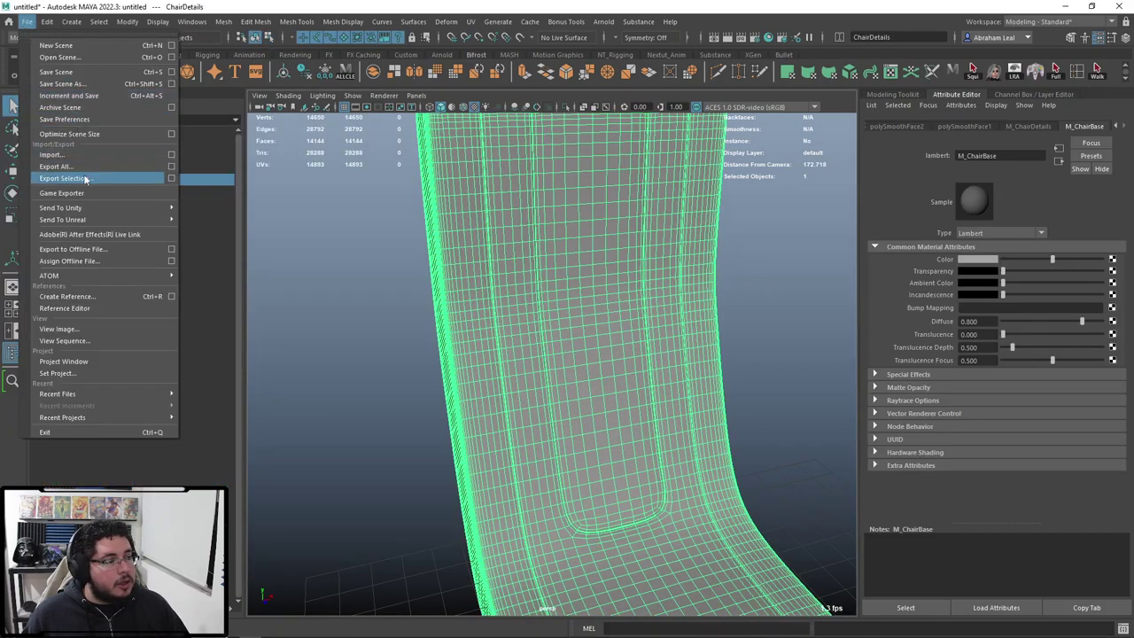
{"action": "left_click", "coordinate": [70, 175]}
{"action": "left_click", "coordinate": [927, 430]}
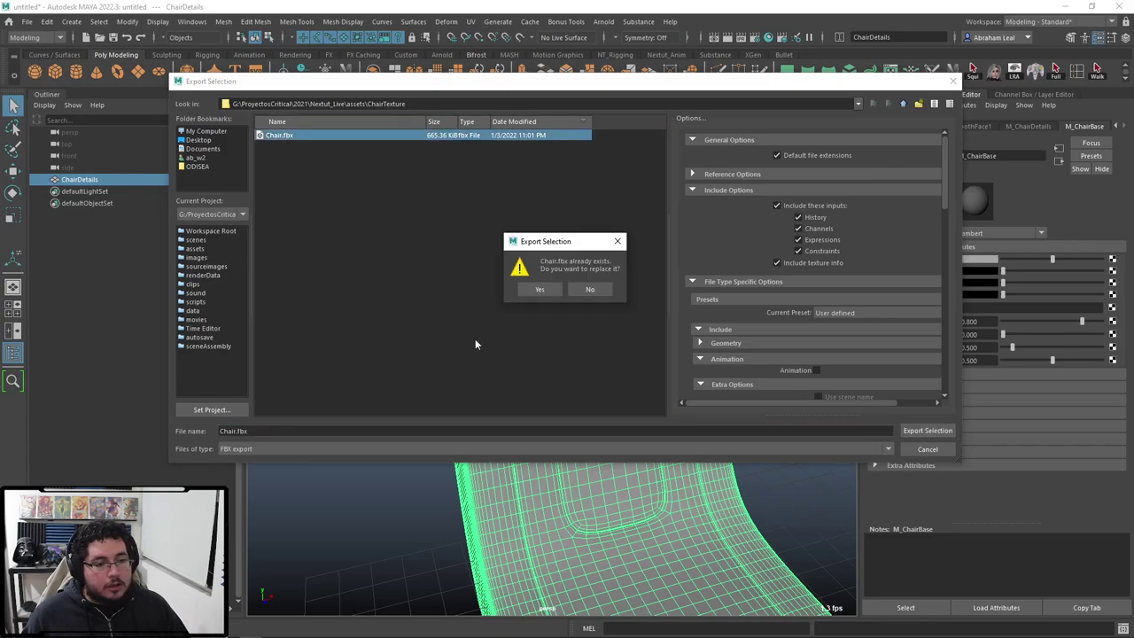
{"action": "left_click", "coordinate": [537, 290]}
Step: Switch to Substance 3D Painter and reload the re-exported Chair.fbx through the project configuration
{"action": "key", "text": "alt+Tab"}
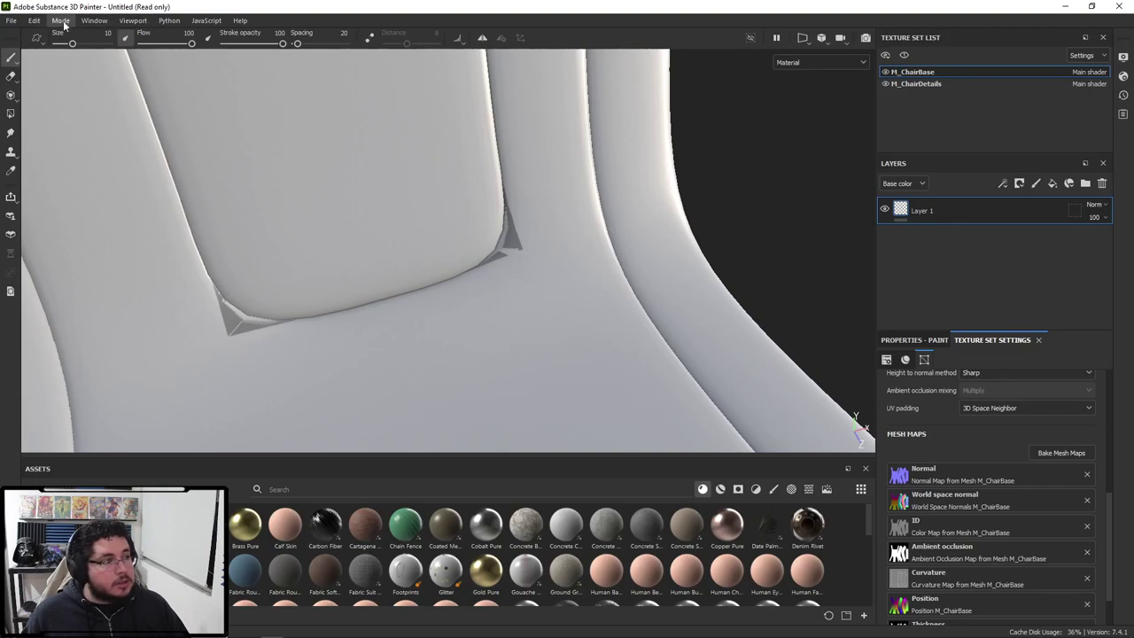
{"action": "left_click", "coordinate": [33, 20]}
{"action": "left_click", "coordinate": [86, 58]}
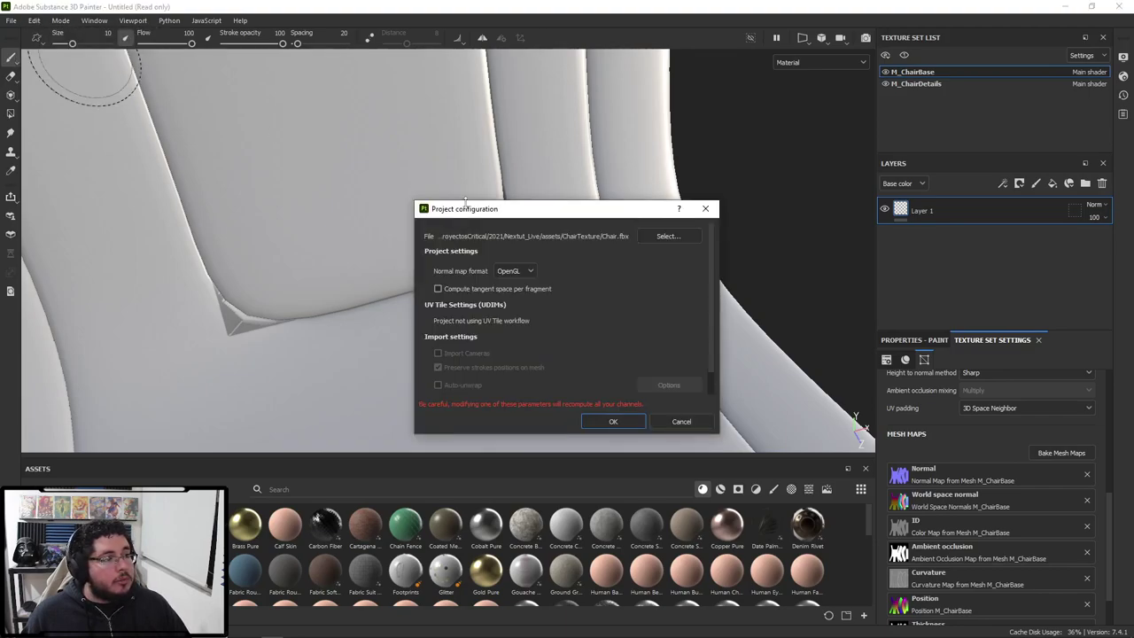
{"action": "left_click", "coordinate": [668, 235]}
{"action": "left_click", "coordinate": [544, 306]}
{"action": "left_click", "coordinate": [882, 520]}
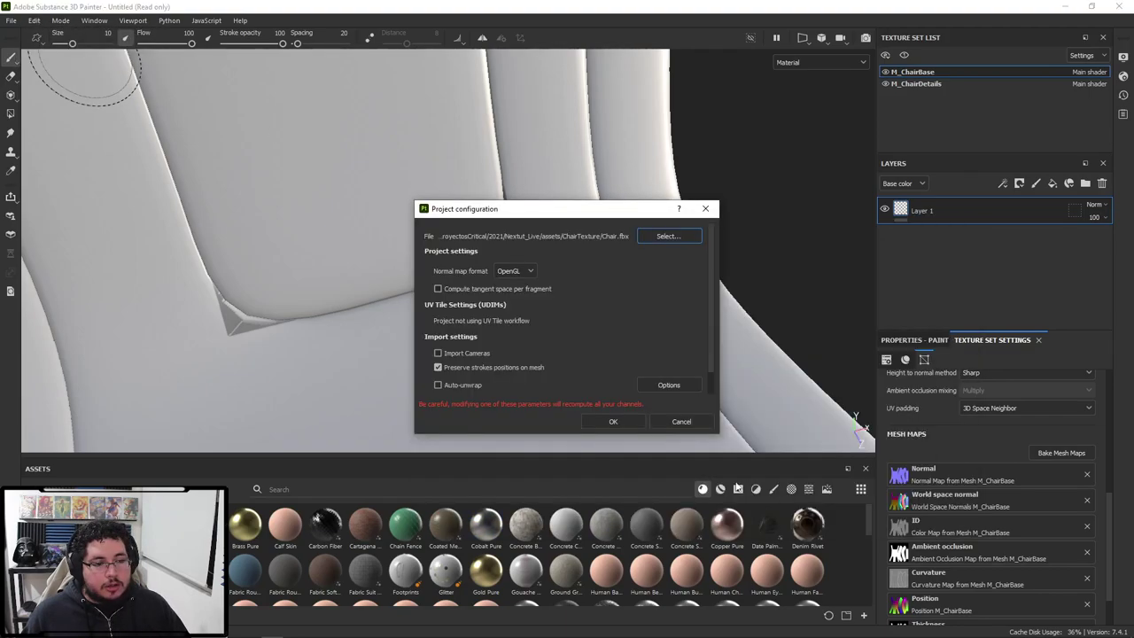
{"action": "left_click", "coordinate": [613, 420]}
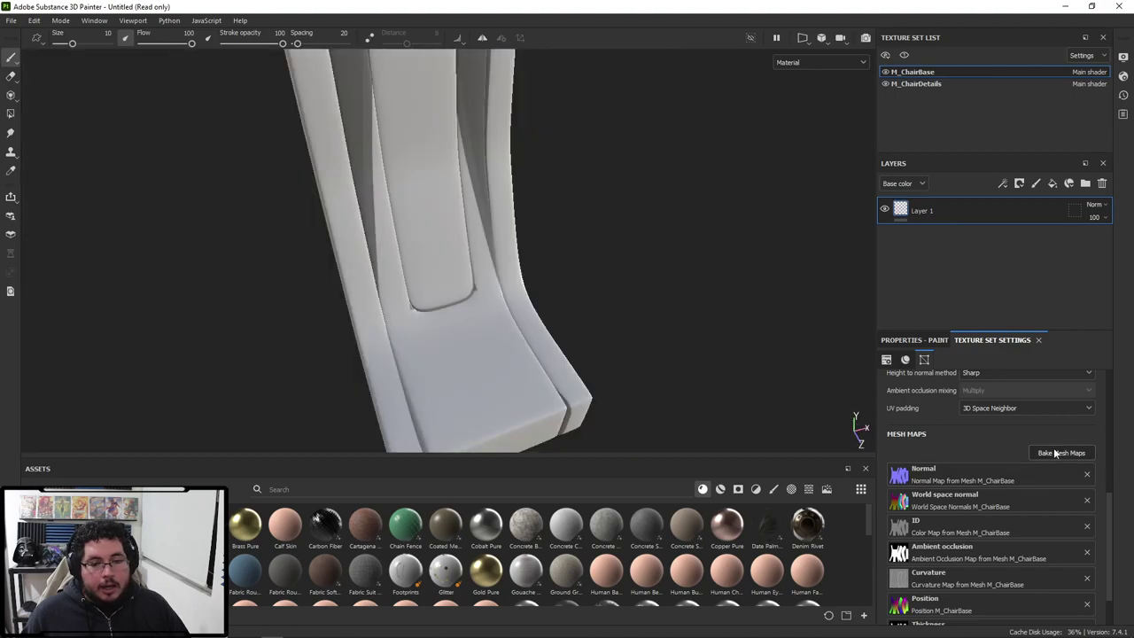
Step: Bake all mesh maps for both chair texture sets again at an output size of 4096
{"action": "left_click", "coordinate": [1055, 453]}
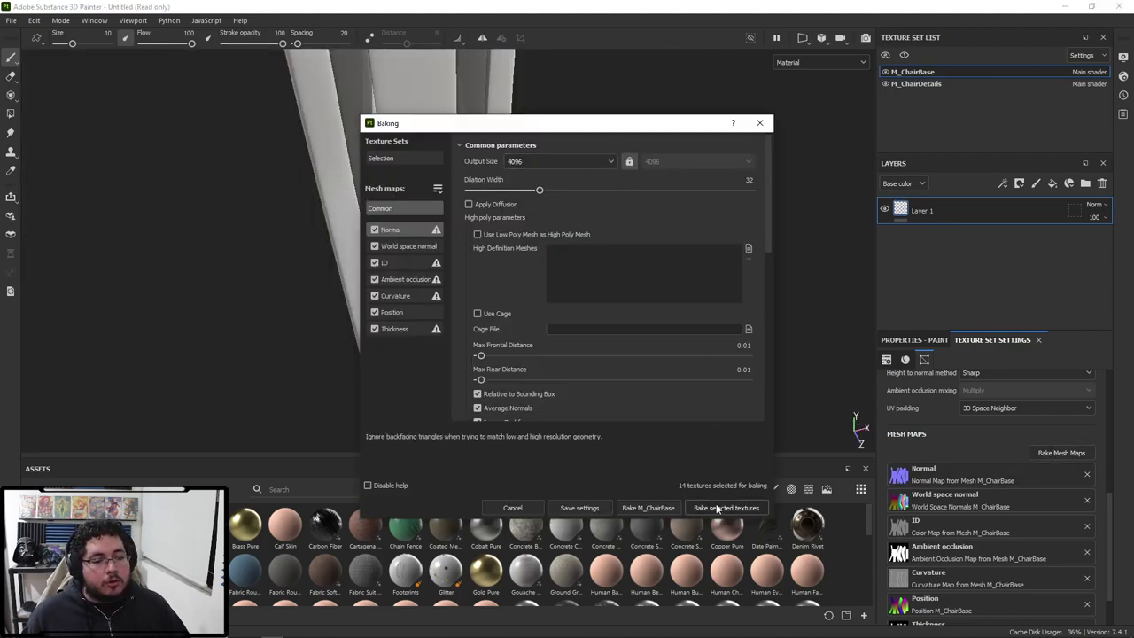
{"action": "left_click", "coordinate": [718, 508]}
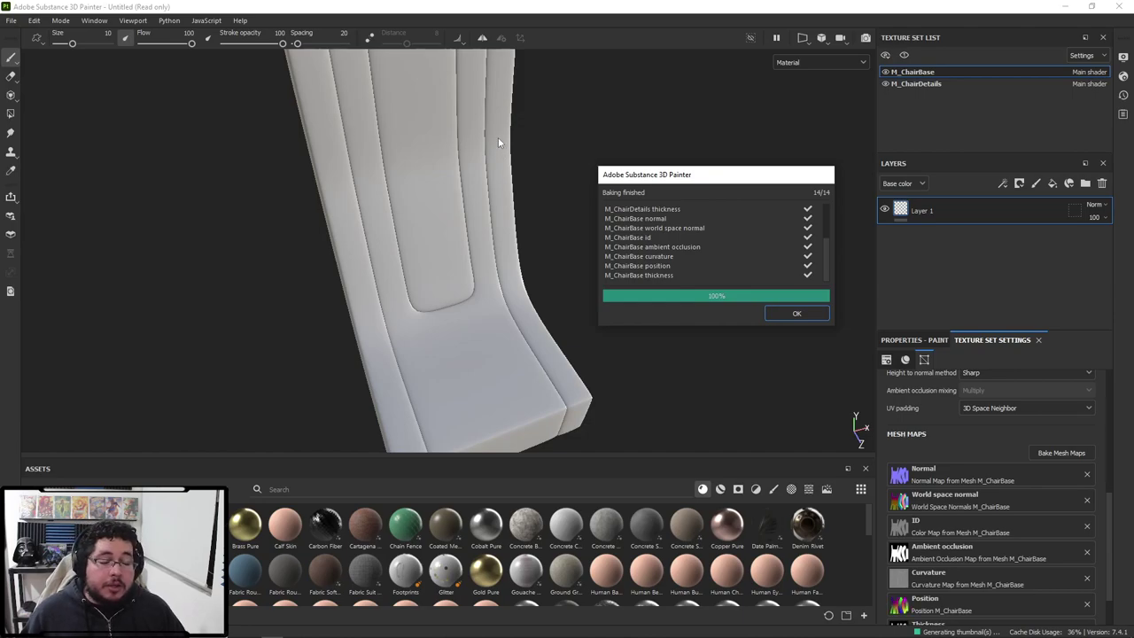
{"action": "left_click", "coordinate": [796, 313]}
{"action": "mouse_move", "coordinate": [637, 283]}
{"action": "left_mouse_down", "text": "alt"}
{"action": "mouse_move", "coordinate": [435, 197]}
{"action": "mouse_move", "coordinate": [461, 193]}
{"action": "mouse_move", "coordinate": [640, 304]}
{"action": "mouse_move", "coordinate": [526, 371]}
{"action": "left_mouse_up", "text": "alt"}
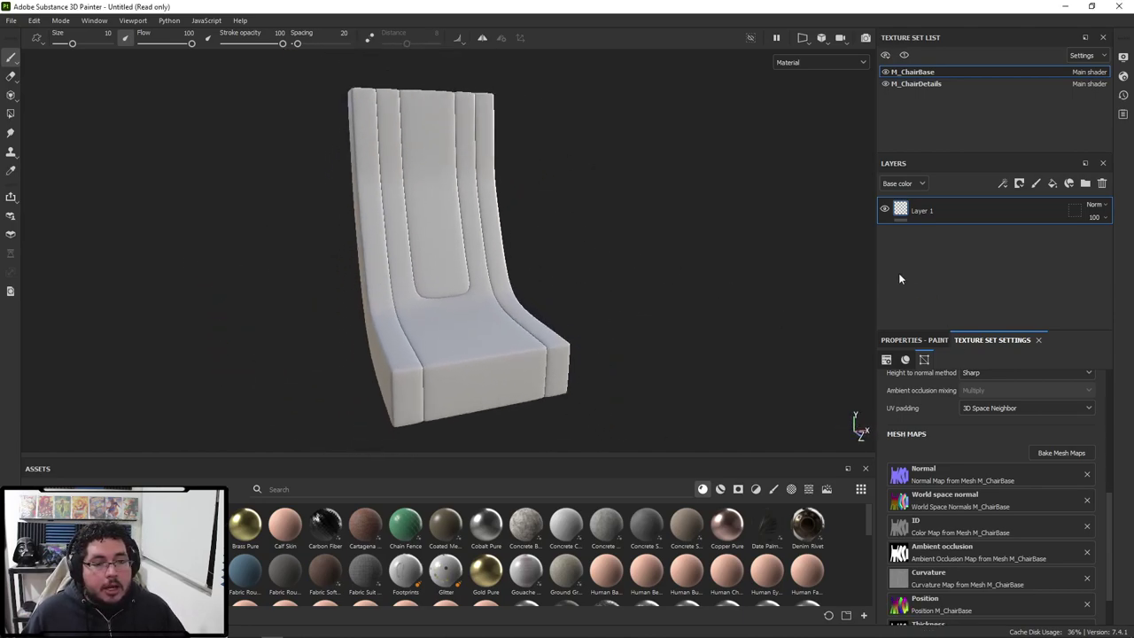
Step: Find the leather smart materials and add the red DamagedLeatherN material above Layer 1 in the M_ChairBase texture set
{"action": "left_click", "coordinate": [355, 489]}
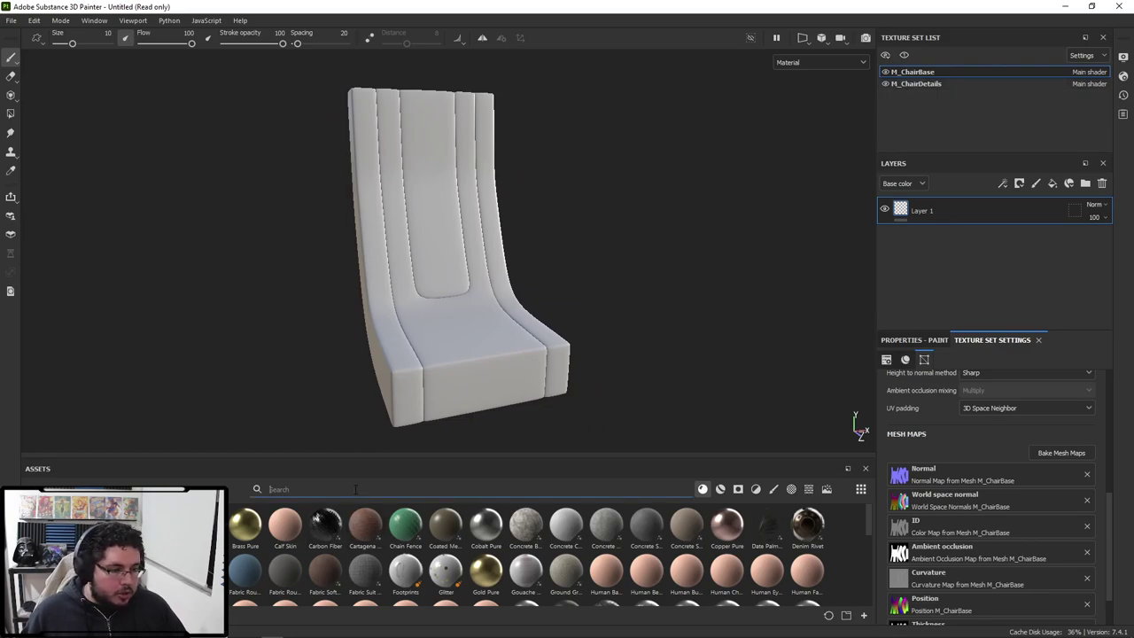
{"action": "left_click", "coordinate": [720, 489]}
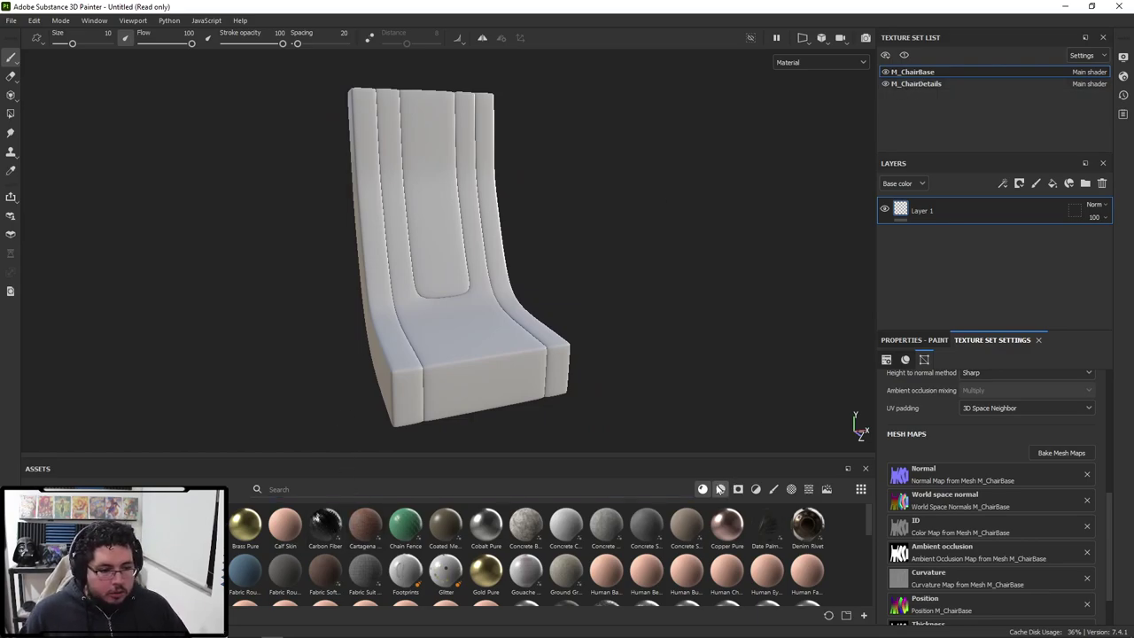
{"action": "left_click", "coordinate": [547, 489]}
{"action": "type", "text": "leather"}
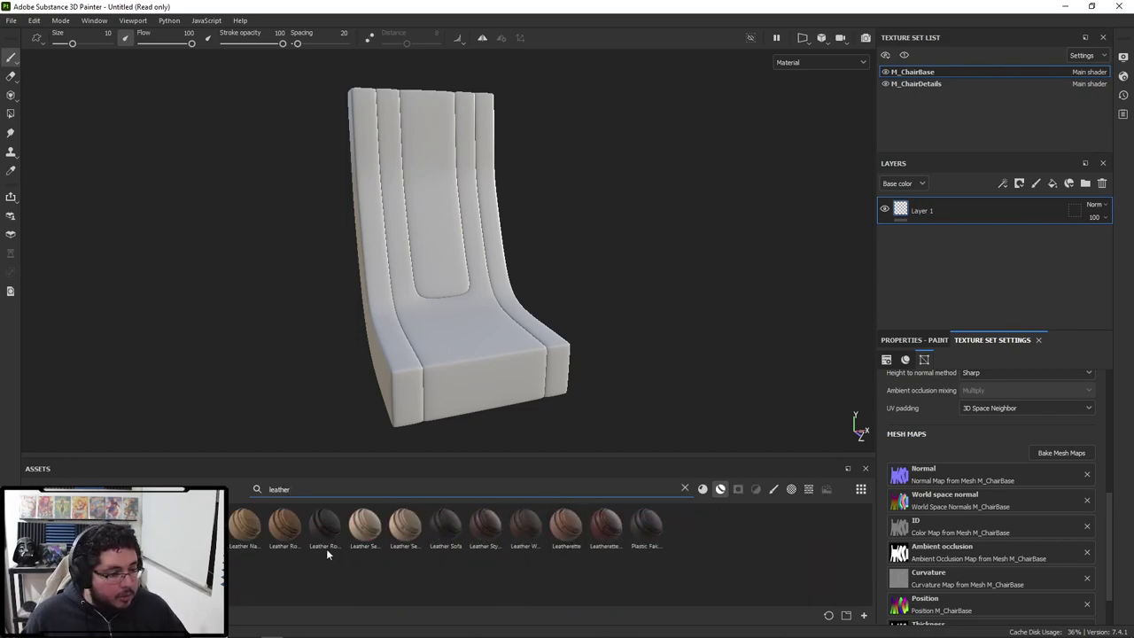
{"action": "mouse_move", "coordinate": [142, 524]}
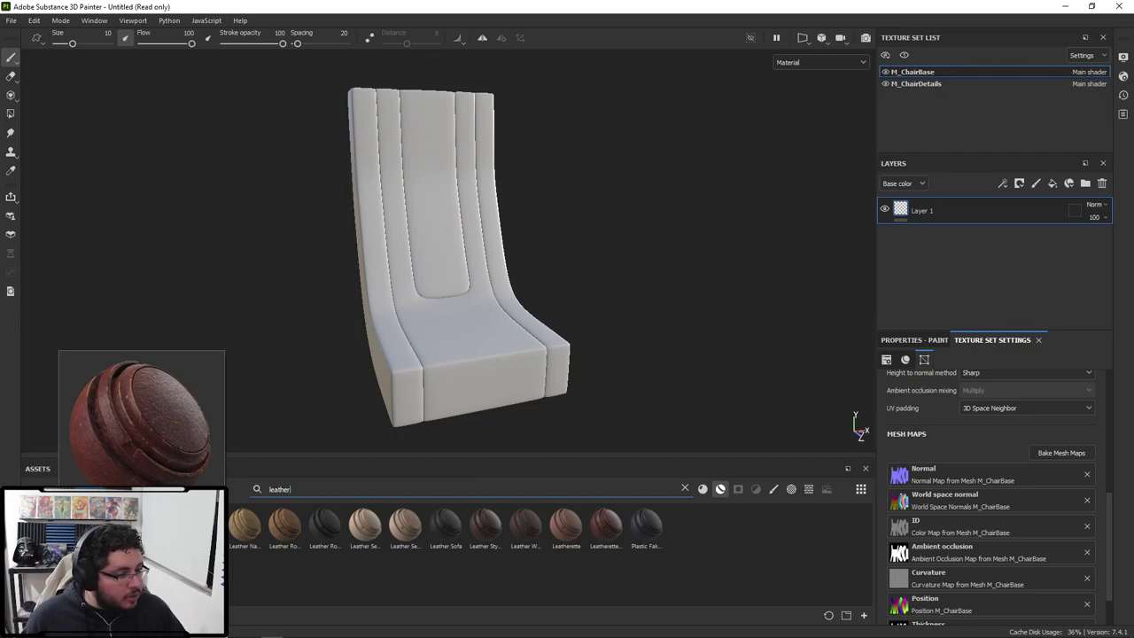
{"action": "left_click_drag", "start_coordinate": [165, 524], "coordinate": [913, 222]}
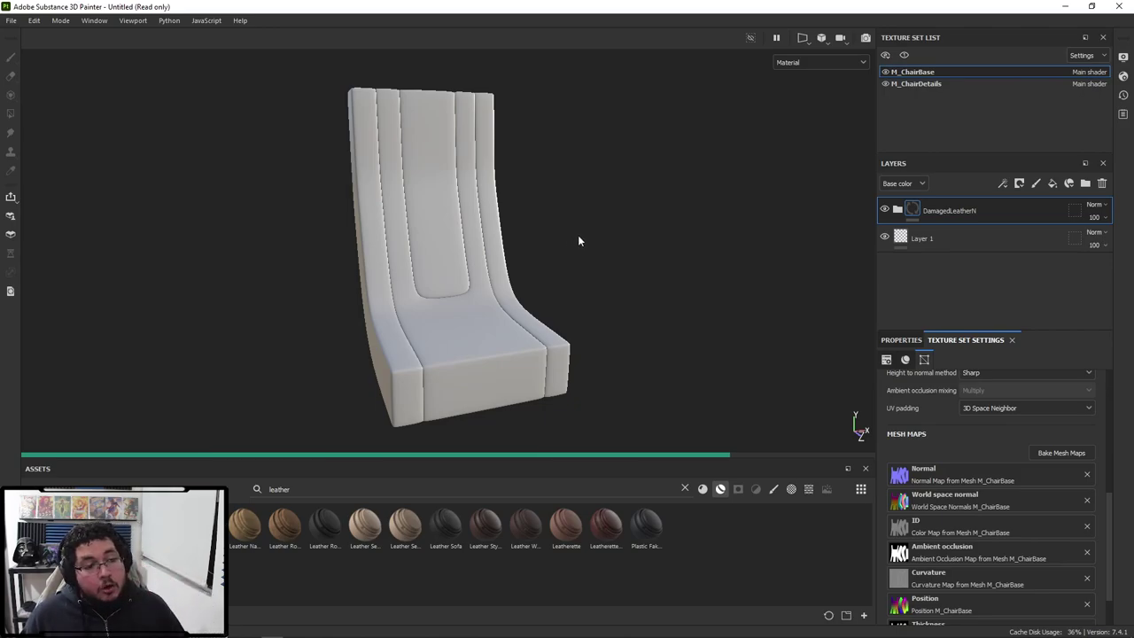
{"action": "left_click_drag", "start_coordinate": [612, 302], "coordinate": [431, 287], "text": "alt"}
{"action": "right_click_drag", "start_coordinate": [430, 288], "coordinate": [522, 253], "text": "alt"}
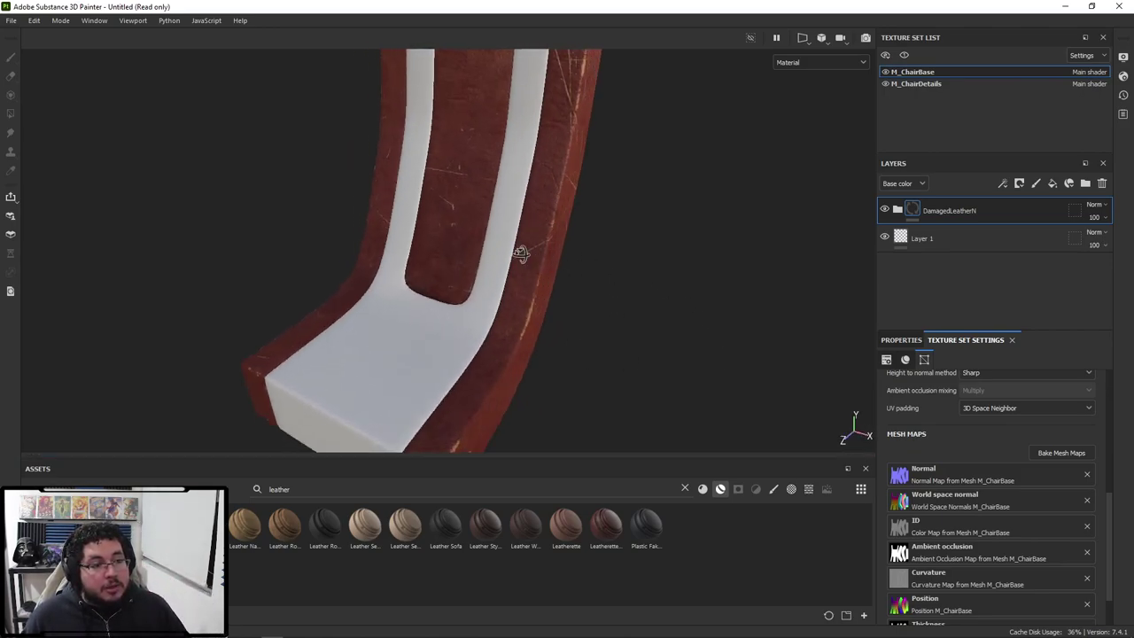
{"action": "left_click_drag", "start_coordinate": [522, 253], "coordinate": [462, 313], "text": "alt"}
{"action": "right_click_drag", "start_coordinate": [461, 312], "coordinate": [623, 262], "text": "alt"}
{"action": "left_click_drag", "start_coordinate": [621, 260], "coordinate": [457, 160], "text": "alt"}
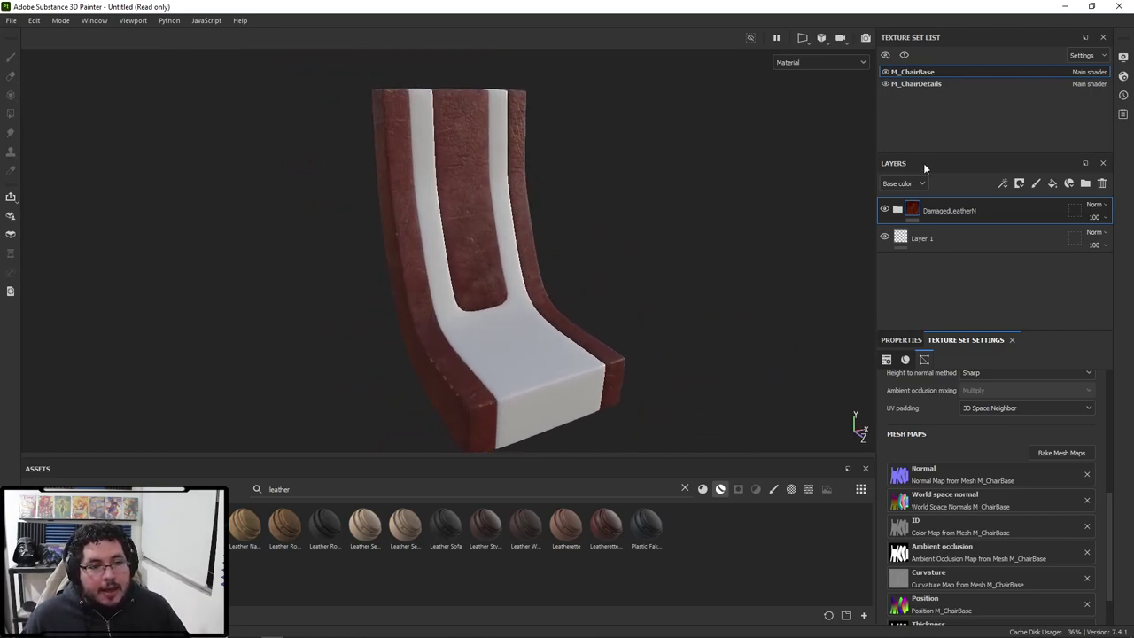
Step: Add the Iron Diamond Armor material above Layer 1 in the M_ChairDetails texture set
{"action": "left_click", "coordinate": [921, 83]}
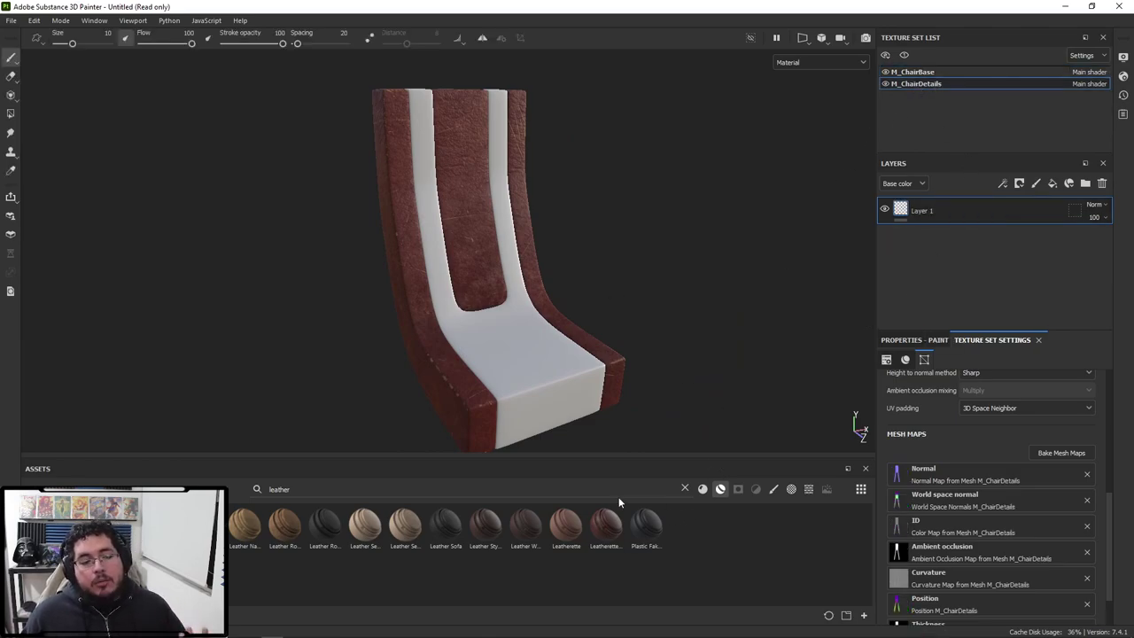
{"action": "left_click", "coordinate": [701, 489]}
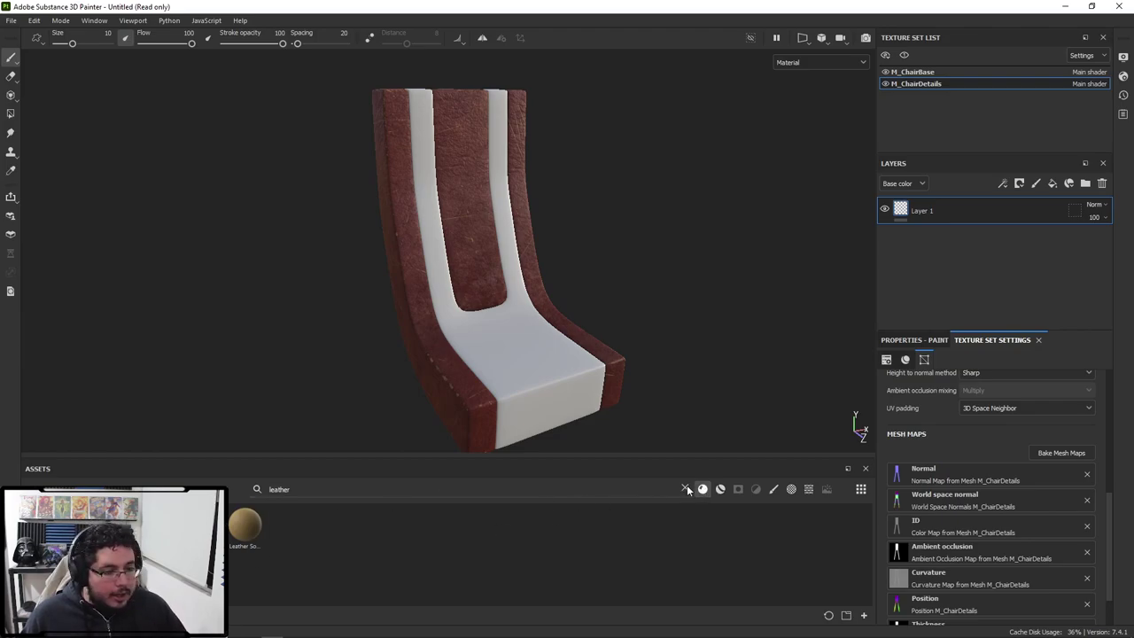
{"action": "left_click", "coordinate": [685, 489]}
{"action": "scroll", "coordinate": [447, 549], "scroll_direction": "down", "scroll_amount": 1}
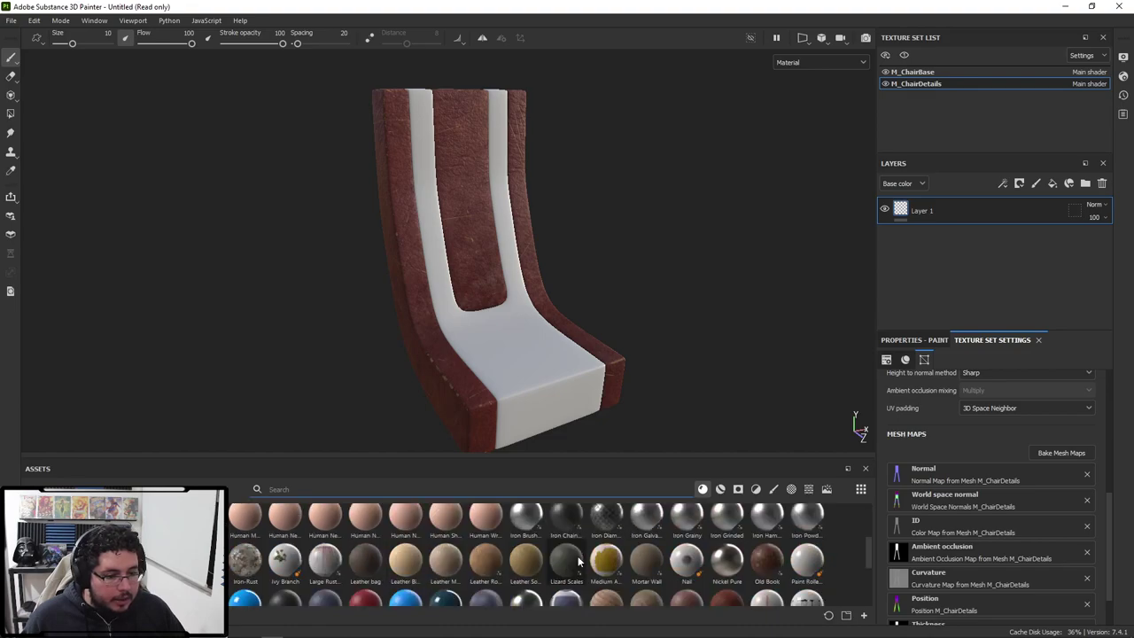
{"action": "left_click_drag", "start_coordinate": [606, 517], "coordinate": [927, 202]}
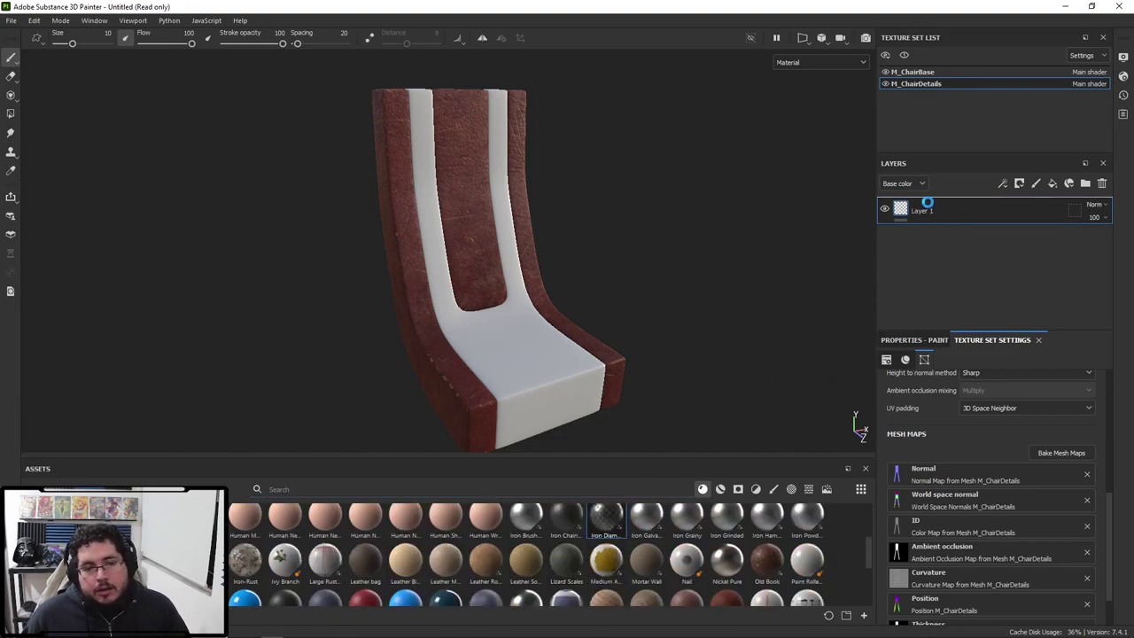
{"action": "left_click_drag", "start_coordinate": [589, 273], "coordinate": [540, 276]}
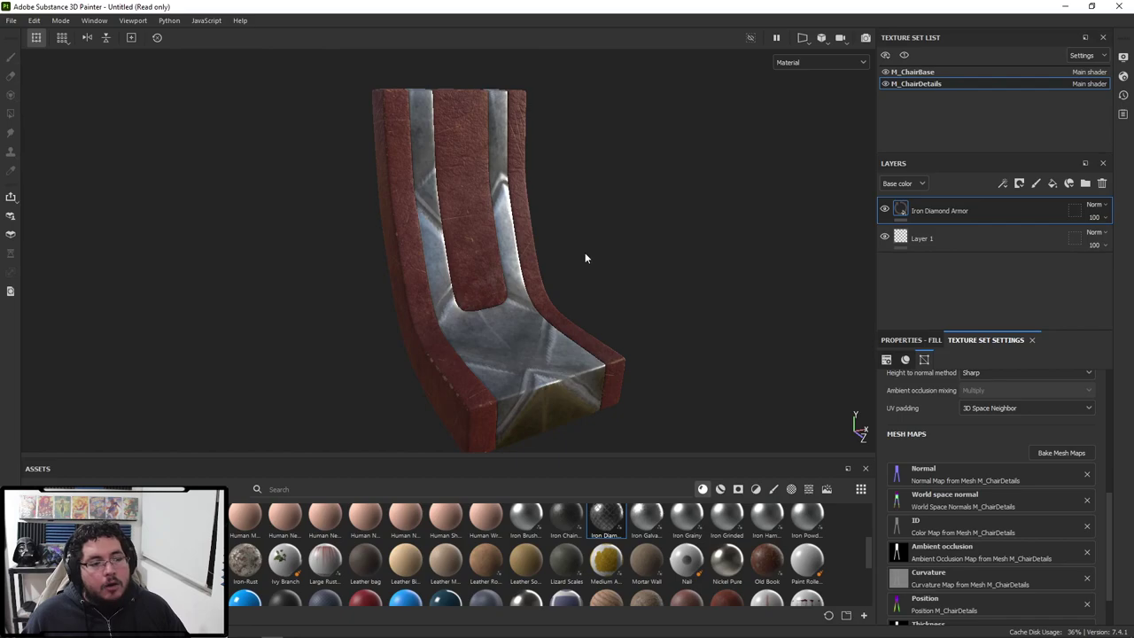
Step: Set the UV scale of the Iron Diamond Armor fill layer to 40
{"action": "scroll", "coordinate": [922, 439], "scroll_direction": "up", "scroll_amount": 6}
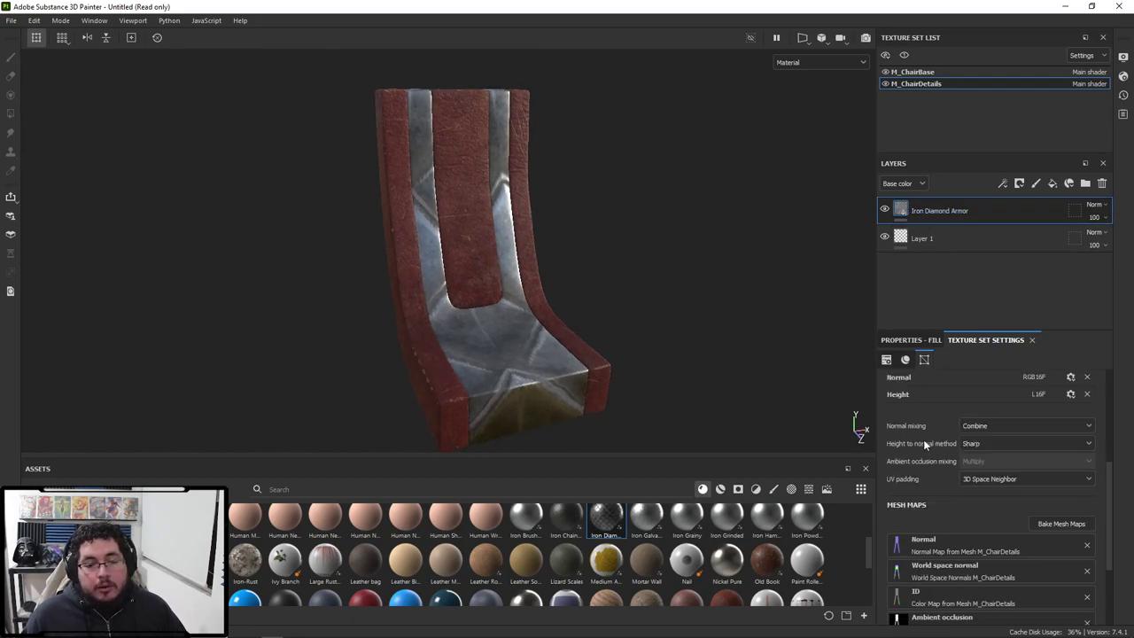
{"action": "scroll", "coordinate": [944, 457], "scroll_direction": "down", "scroll_amount": 6}
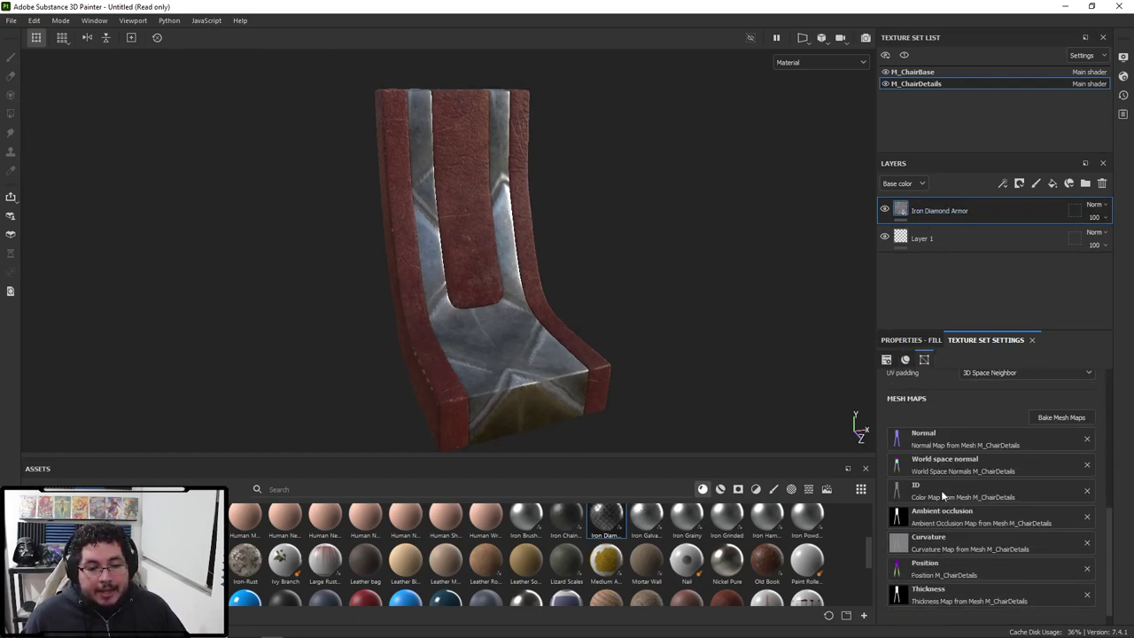
{"action": "scroll", "coordinate": [935, 472], "scroll_direction": "up", "scroll_amount": 6}
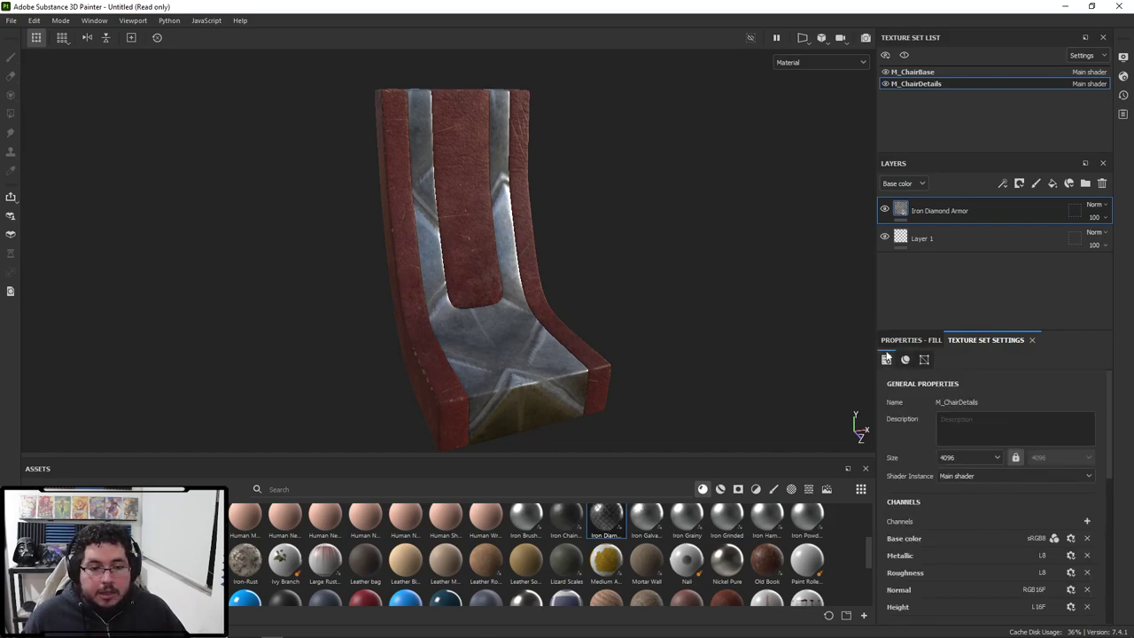
{"action": "left_click", "coordinate": [902, 339]}
{"action": "left_click_drag", "start_coordinate": [965, 479], "coordinate": [983, 477]}
{"action": "left_click", "coordinate": [988, 467]}
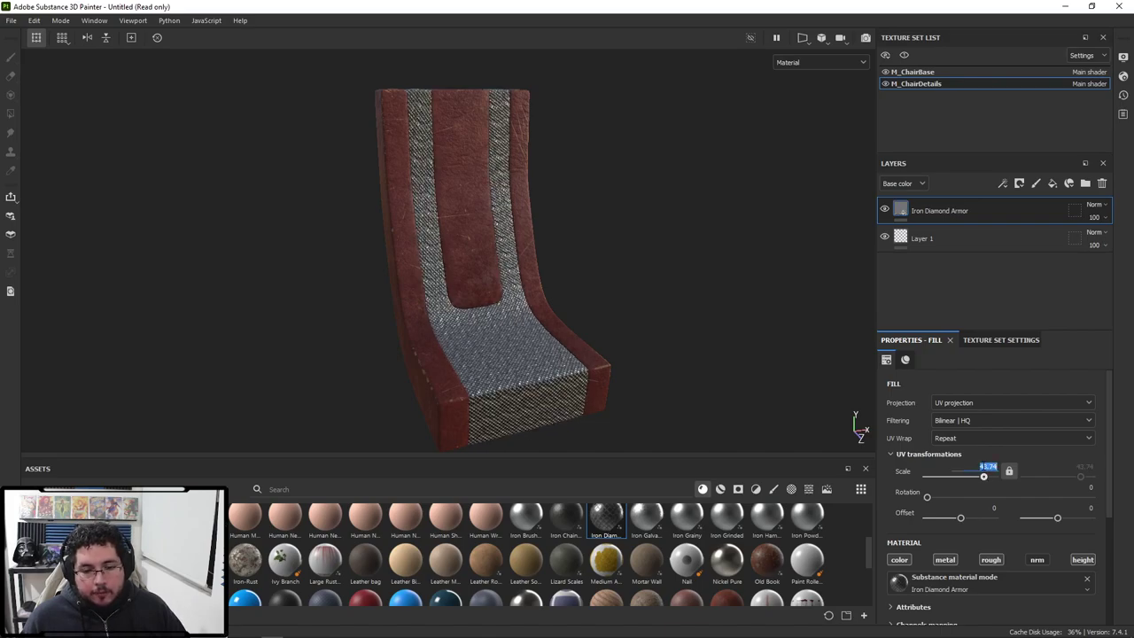
{"action": "type", "text": "40"}
{"action": "key", "text": "Return"}
Step: Examine the diamond pattern and leather up close along the backrest and across the whole chair
{"action": "scroll", "coordinate": [750, 345], "scroll_direction": "up", "scroll_amount": 10}
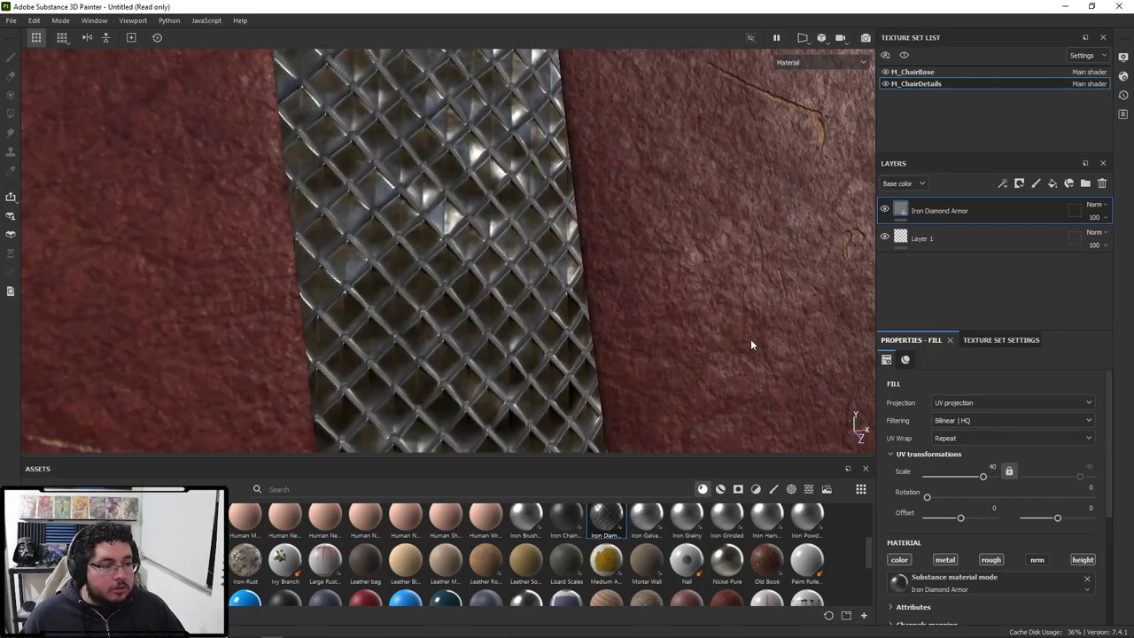
{"action": "scroll", "coordinate": [750, 346], "scroll_direction": "up", "scroll_amount": 2}
{"action": "left_click_drag", "start_coordinate": [390, 255], "coordinate": [550, 314], "text": "alt"}
{"action": "right_click_drag", "start_coordinate": [550, 313], "coordinate": [30, 195], "text": "alt"}
{"action": "left_click_drag", "start_coordinate": [30, 195], "coordinate": [368, 333], "text": "alt"}
{"action": "right_click_drag", "start_coordinate": [368, 333], "coordinate": [101, 197], "text": "alt"}
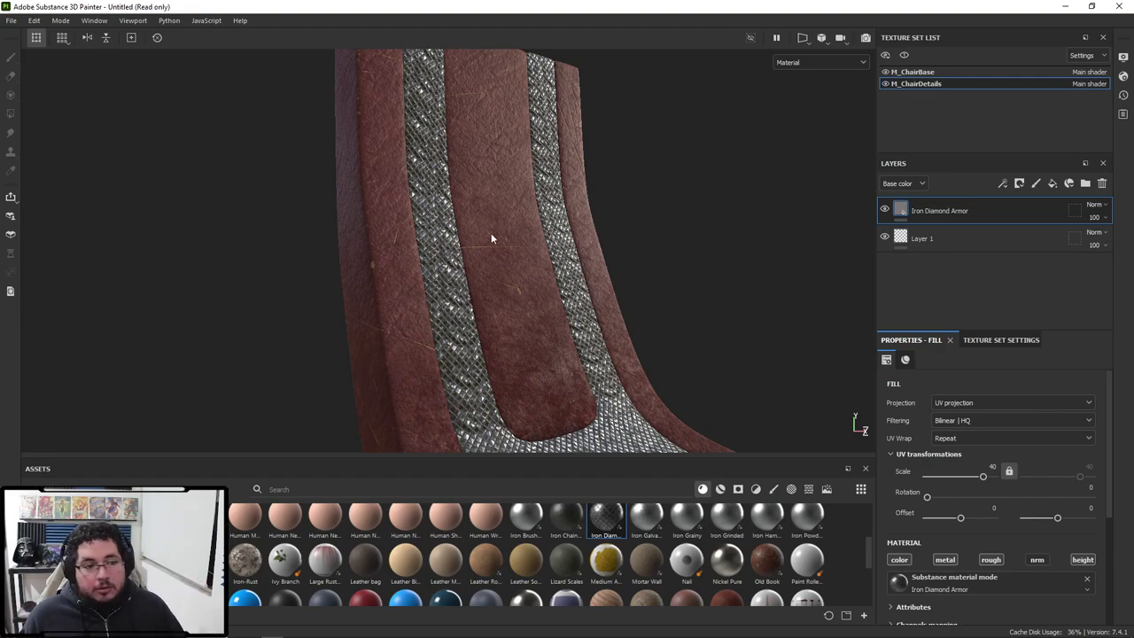
{"action": "left_click_drag", "start_coordinate": [491, 233], "coordinate": [543, 314], "text": "alt"}
{"action": "right_click_drag", "start_coordinate": [544, 313], "coordinate": [458, 228], "text": "alt"}
{"action": "left_click_drag", "start_coordinate": [458, 228], "coordinate": [516, 263], "text": "alt"}
{"action": "right_click_drag", "start_coordinate": [517, 263], "coordinate": [670, 314], "text": "alt"}
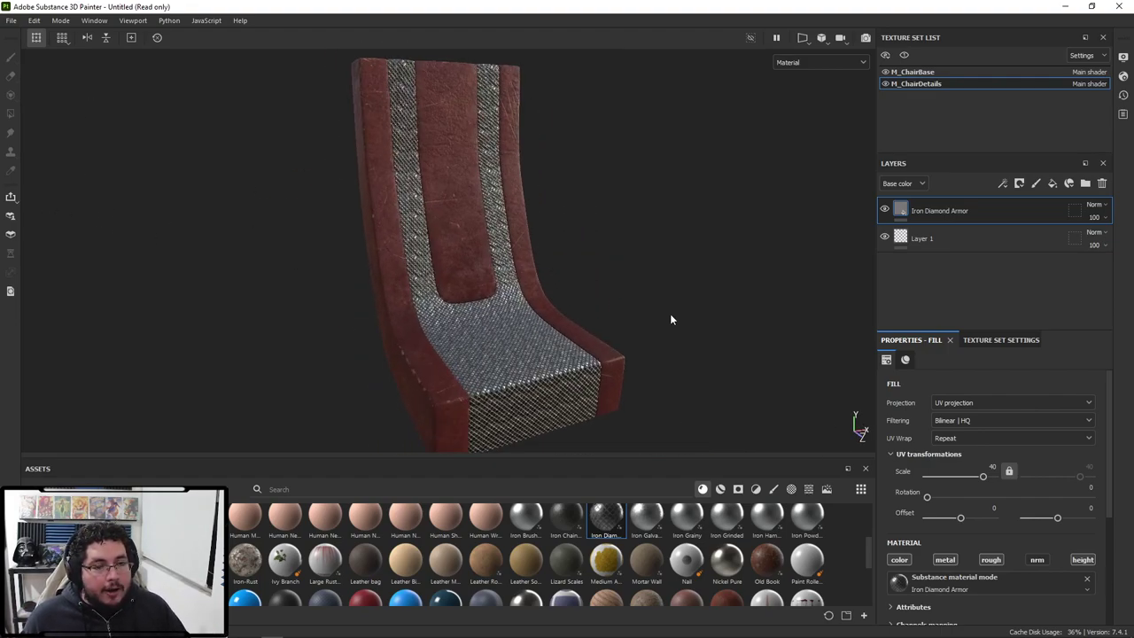
{"action": "key", "text": "super"}
{"action": "type", "text": "marm"}
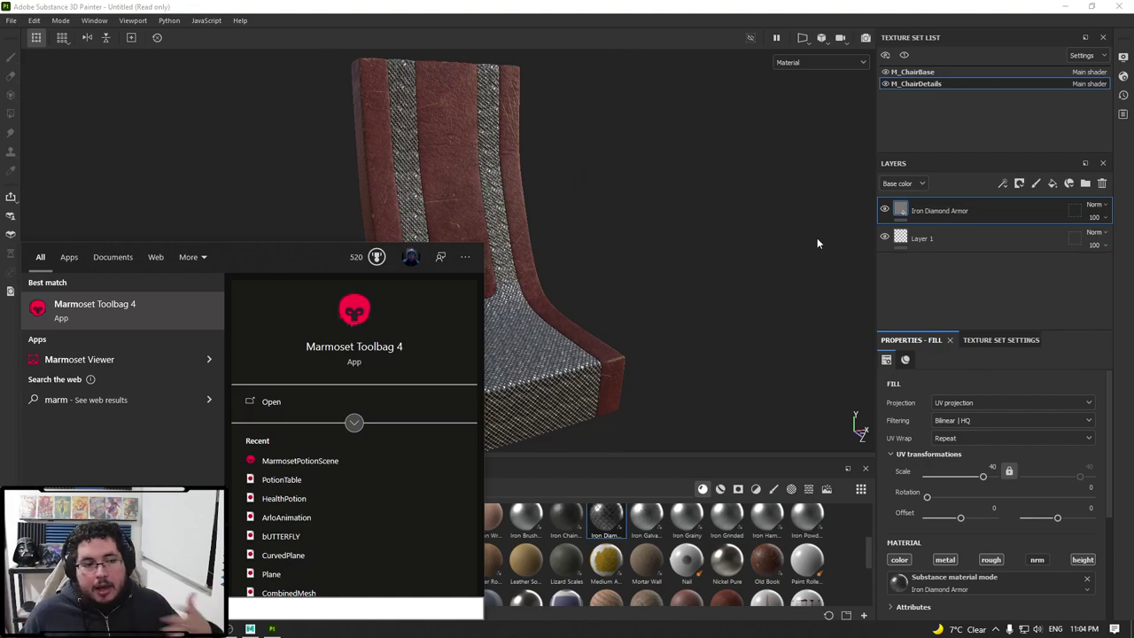
{"action": "left_click", "coordinate": [817, 238]}
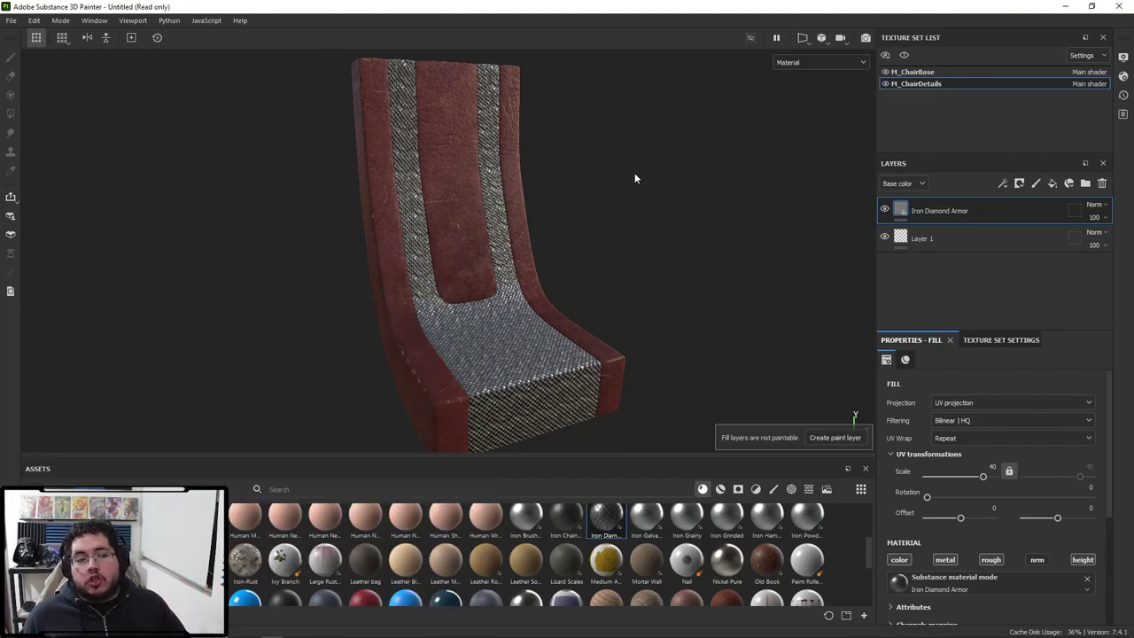
Step: Reduce the UV scale of the Iron Diamond Armor fill layer to about 10.44
{"action": "left_click_drag", "start_coordinate": [982, 476], "coordinate": [950, 478]}
{"action": "mouse_move", "coordinate": [979, 477]}
{"action": "left_mouse_down"}
{"action": "mouse_move", "coordinate": [966, 478]}
{"action": "mouse_move", "coordinate": [975, 477]}
{"action": "left_mouse_up"}
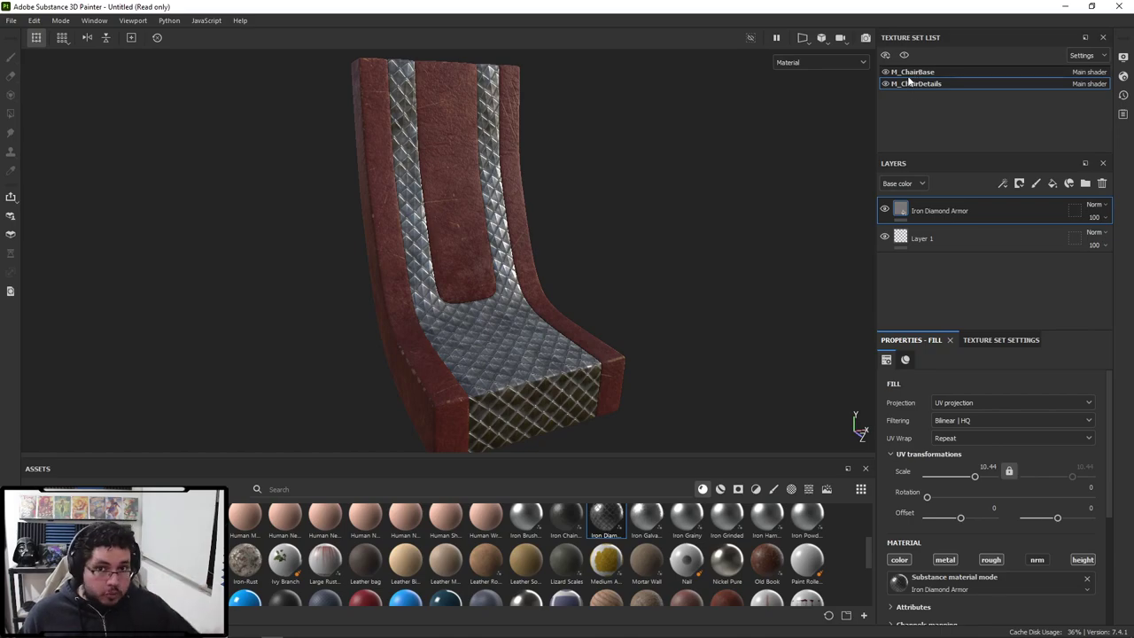
Step: Switch to Marmoset Toolbag and import the Chair model from the ChairTexture folder inside assets
{"action": "key", "text": "super"}
{"action": "type", "text": "marmo"}
{"action": "key", "text": "Return"}
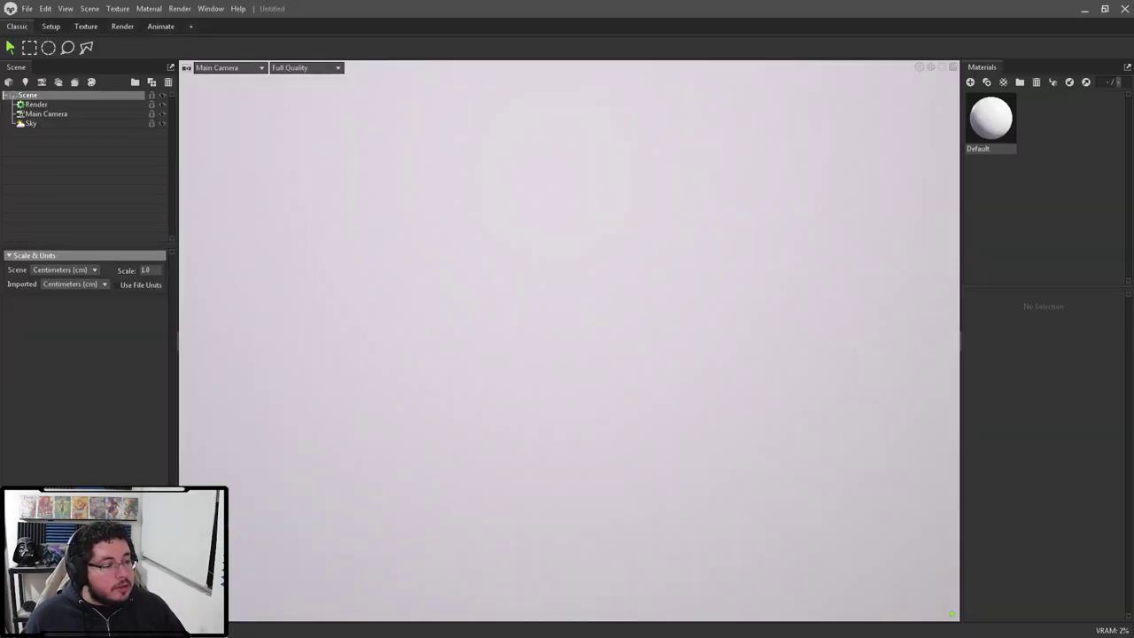
{"action": "left_click", "coordinate": [28, 9]}
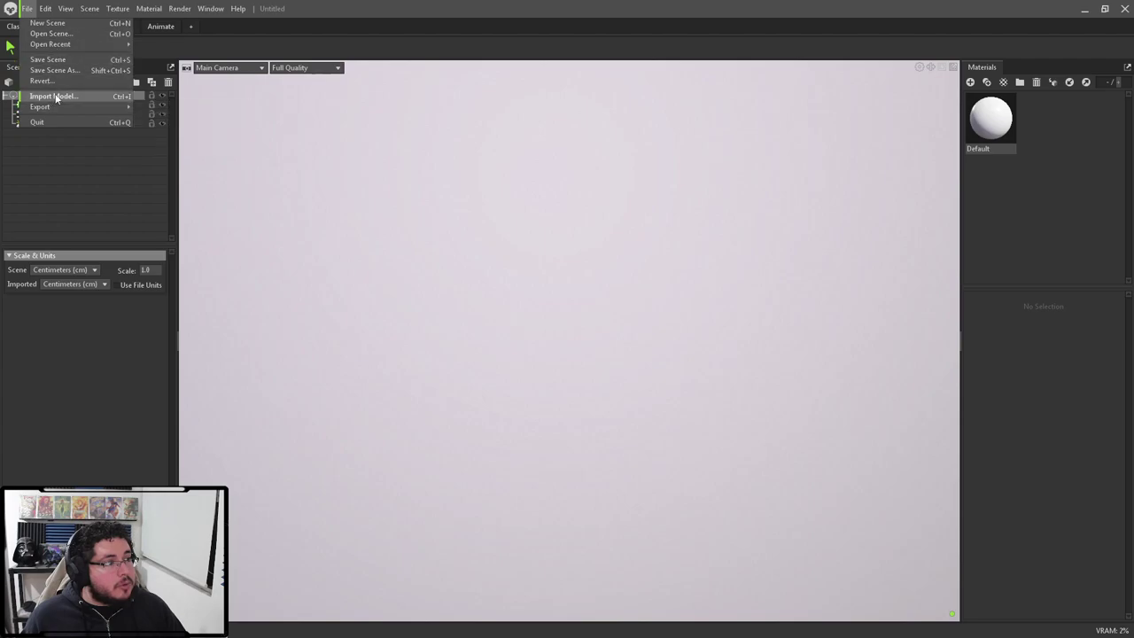
{"action": "left_click", "coordinate": [55, 96]}
{"action": "left_click", "coordinate": [512, 96]}
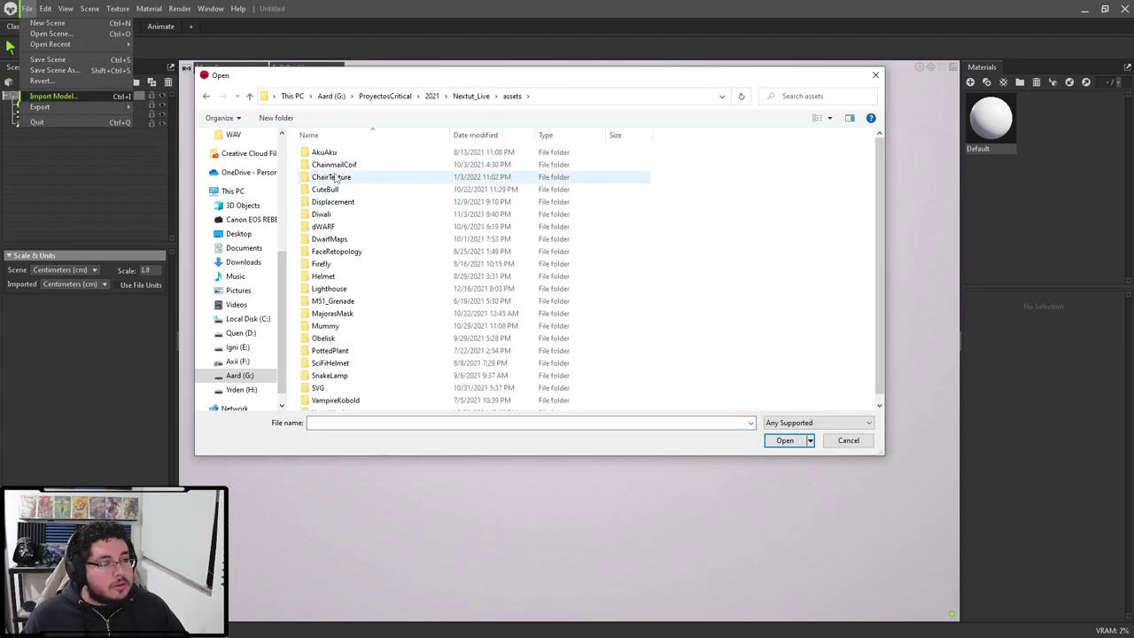
{"action": "double_click", "coordinate": [343, 178]}
{"action": "double_click", "coordinate": [320, 152]}
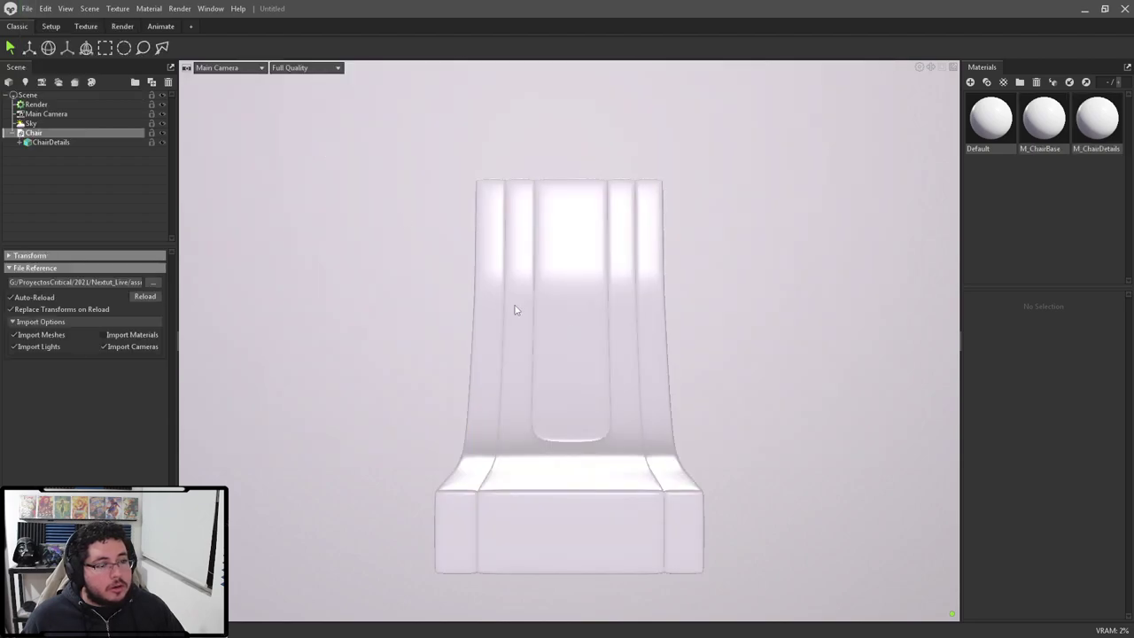
{"action": "mouse_move", "coordinate": [517, 309]}
{"action": "left_mouse_down"}
{"action": "mouse_move", "coordinate": [534, 349]}
{"action": "mouse_move", "coordinate": [514, 328]}
{"action": "left_mouse_up"}
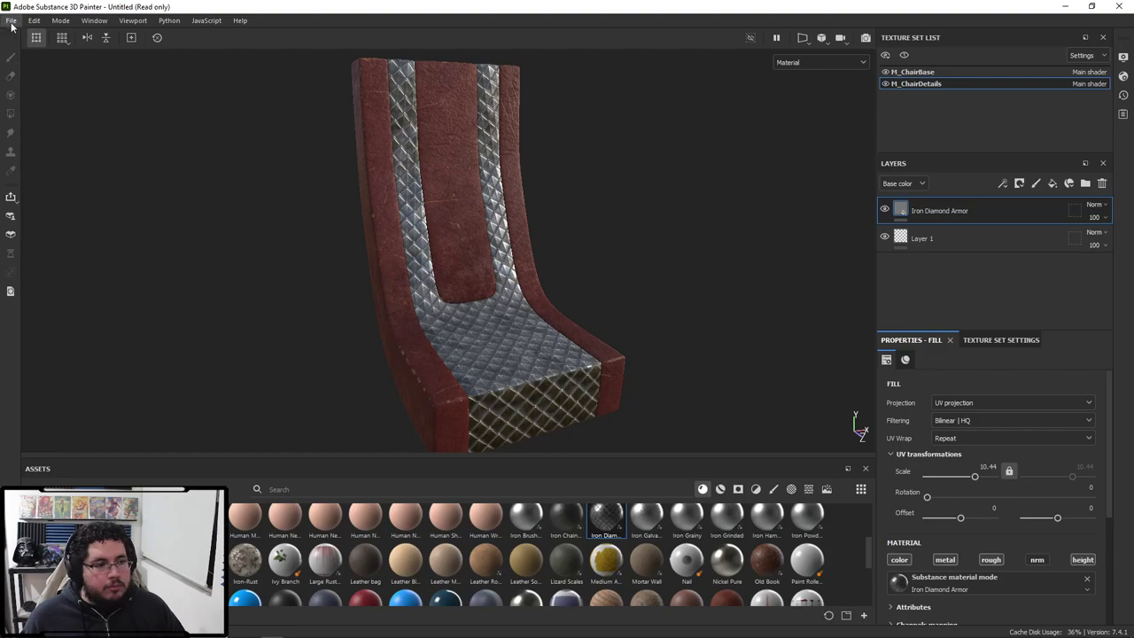
Step: In Substance 3D Painter, start a texture export and choose the Unreal Engine 4 (Packed) output template
{"action": "left_click", "coordinate": [12, 20]}
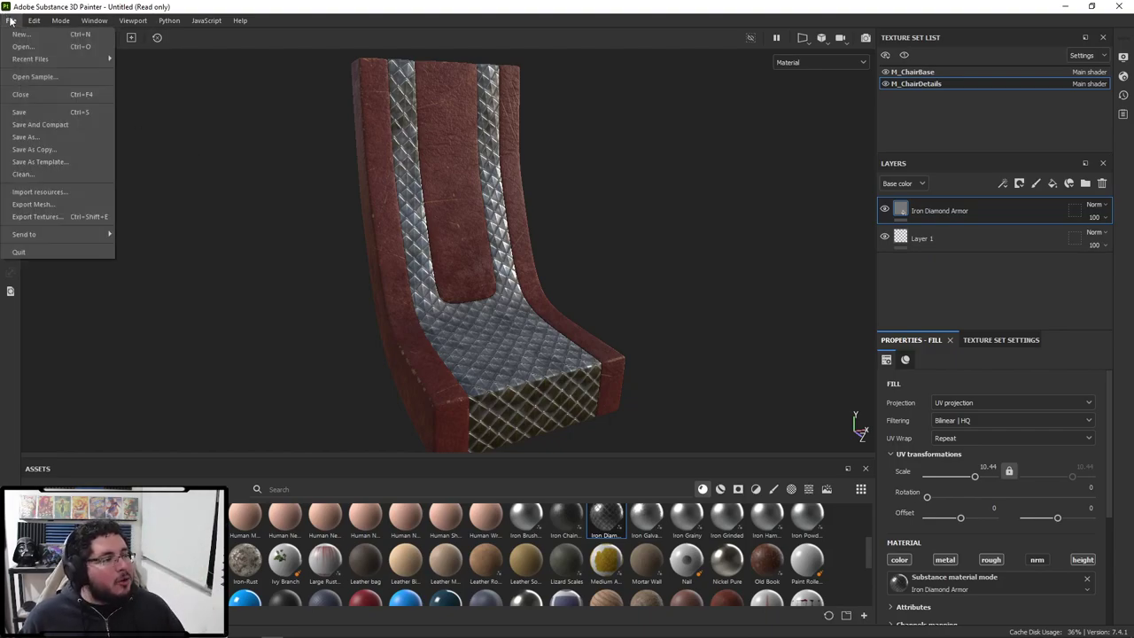
{"action": "left_click", "coordinate": [71, 216]}
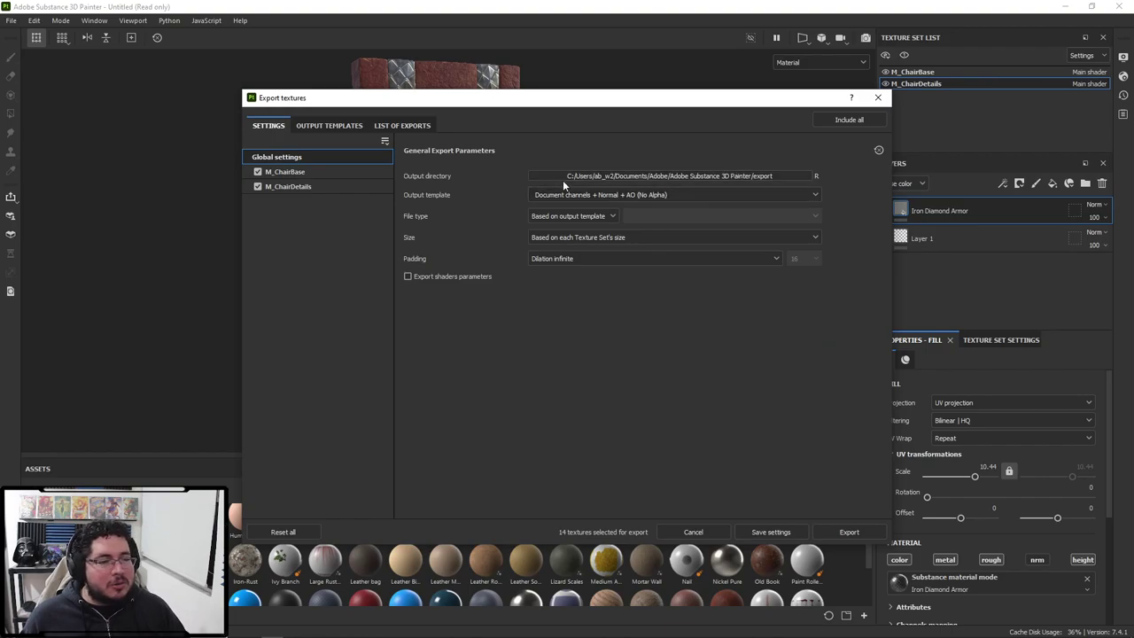
{"action": "left_click", "coordinate": [570, 194]}
{"action": "scroll", "coordinate": [567, 257], "scroll_direction": "down", "scroll_amount": 10}
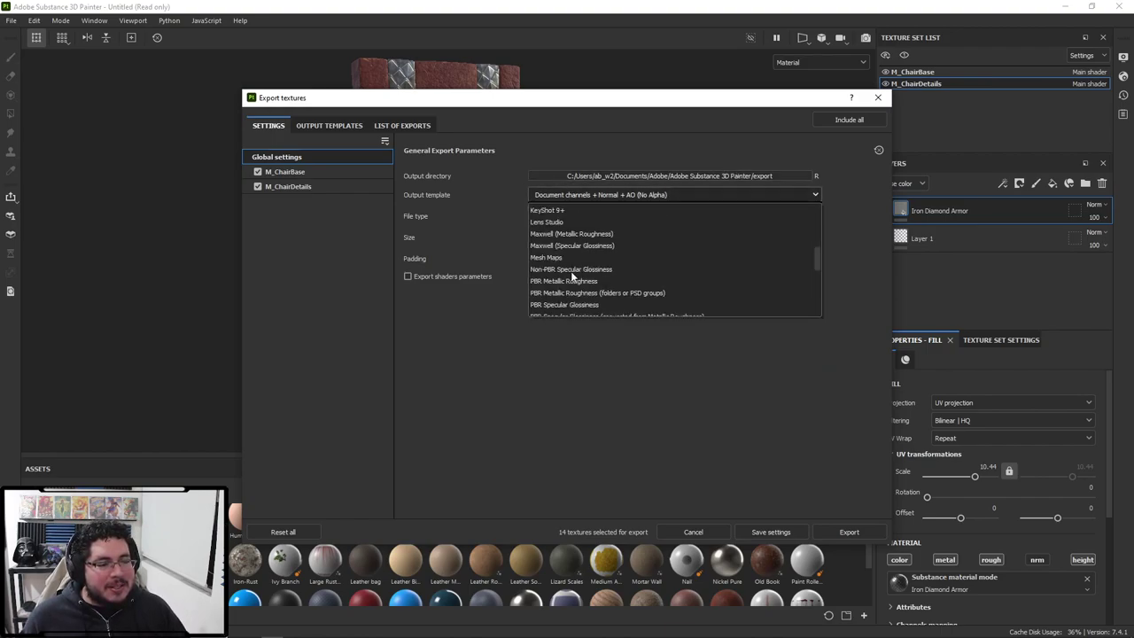
{"action": "left_click", "coordinate": [567, 257]}
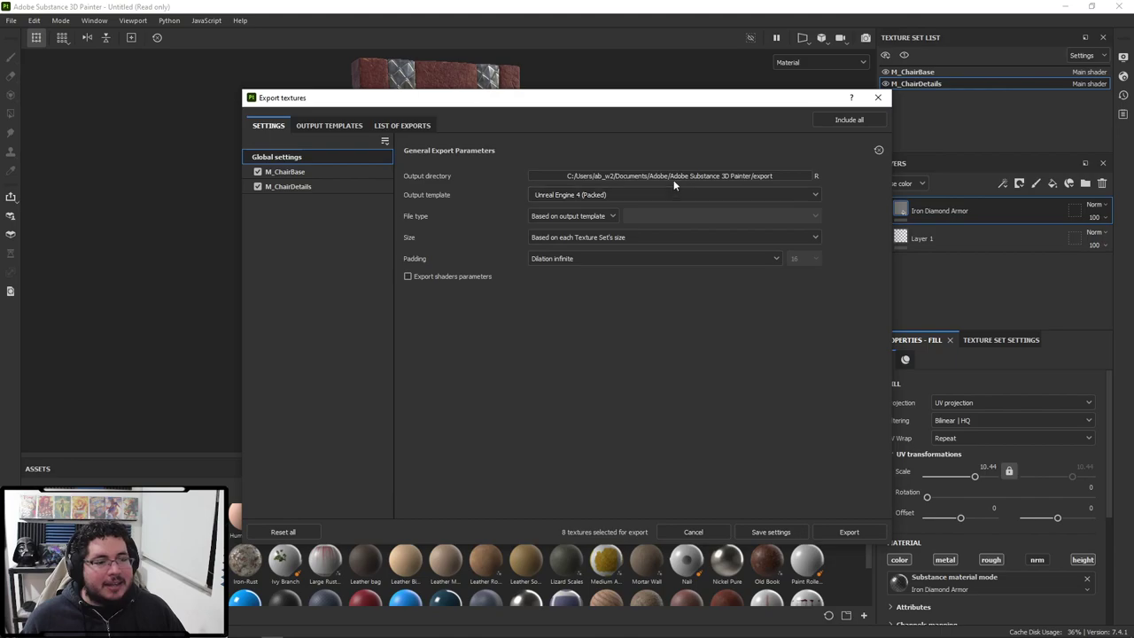
Step: Set the texture export's output directory to the ChairTexture folder under Nextut_Live/assets
{"action": "left_click", "coordinate": [673, 177]}
{"action": "scroll", "coordinate": [280, 232], "scroll_direction": "up", "scroll_amount": 1}
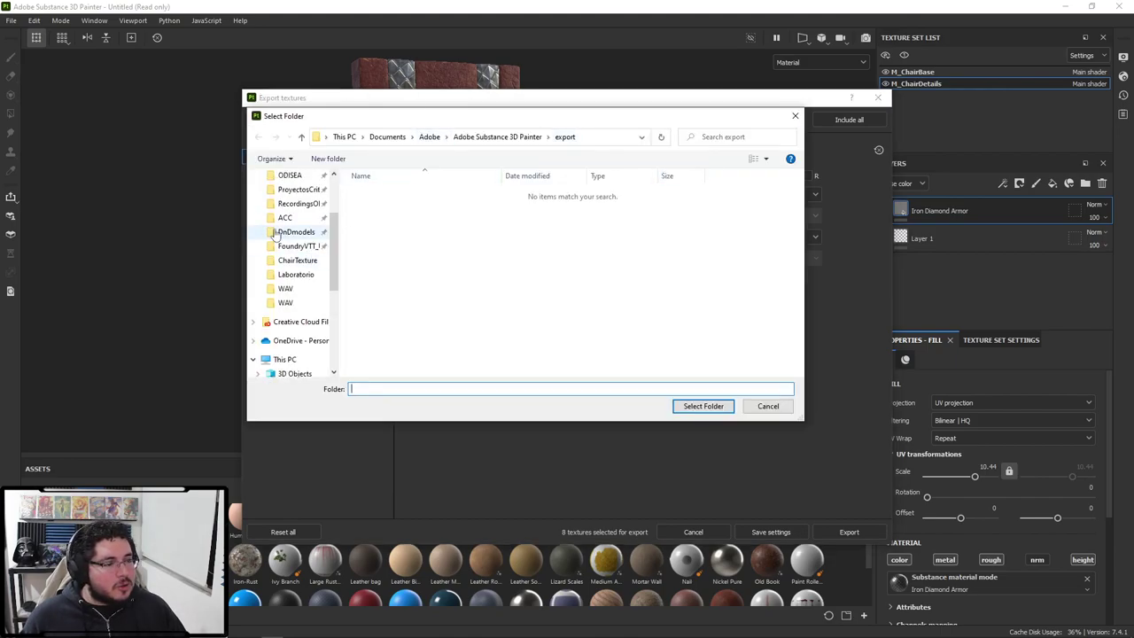
{"action": "left_click", "coordinate": [303, 191]}
{"action": "left_click", "coordinate": [290, 177]}
{"action": "scroll", "coordinate": [292, 217], "scroll_direction": "up", "scroll_amount": 1}
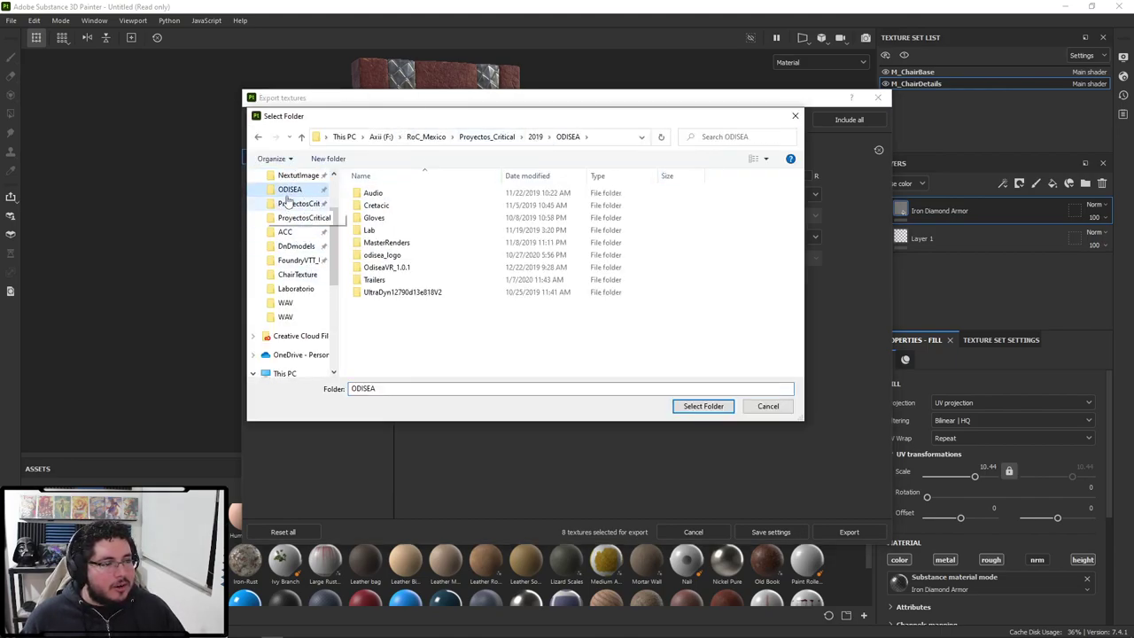
{"action": "left_click", "coordinate": [292, 174]}
{"action": "left_click", "coordinate": [523, 136]}
{"action": "double_click", "coordinate": [371, 193]}
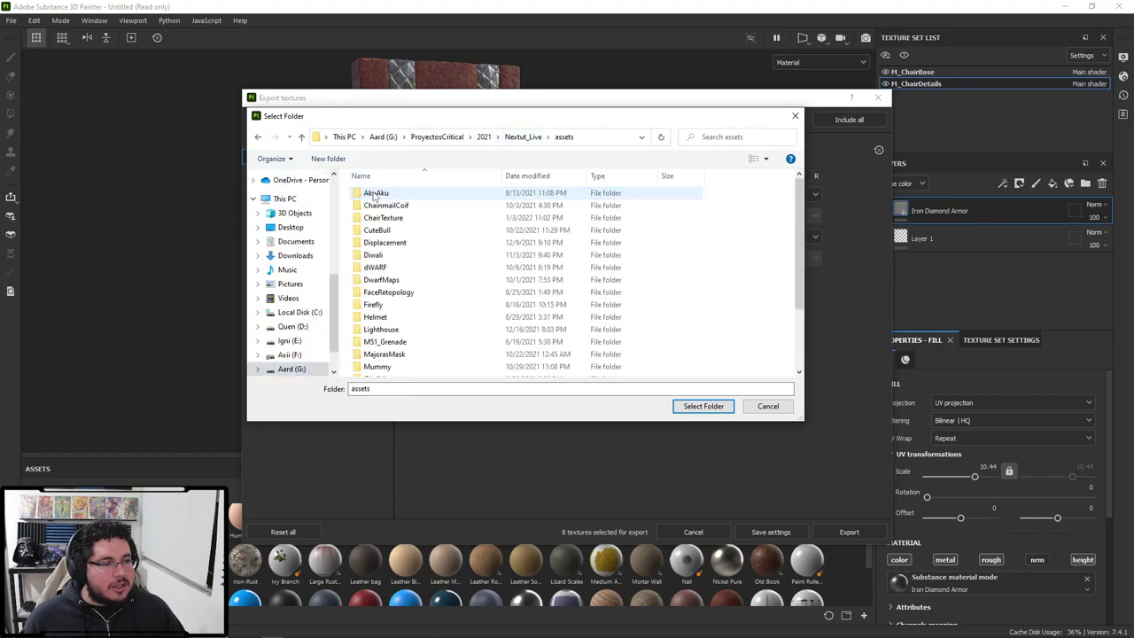
{"action": "left_click", "coordinate": [399, 218]}
{"action": "double_click", "coordinate": [399, 218]}
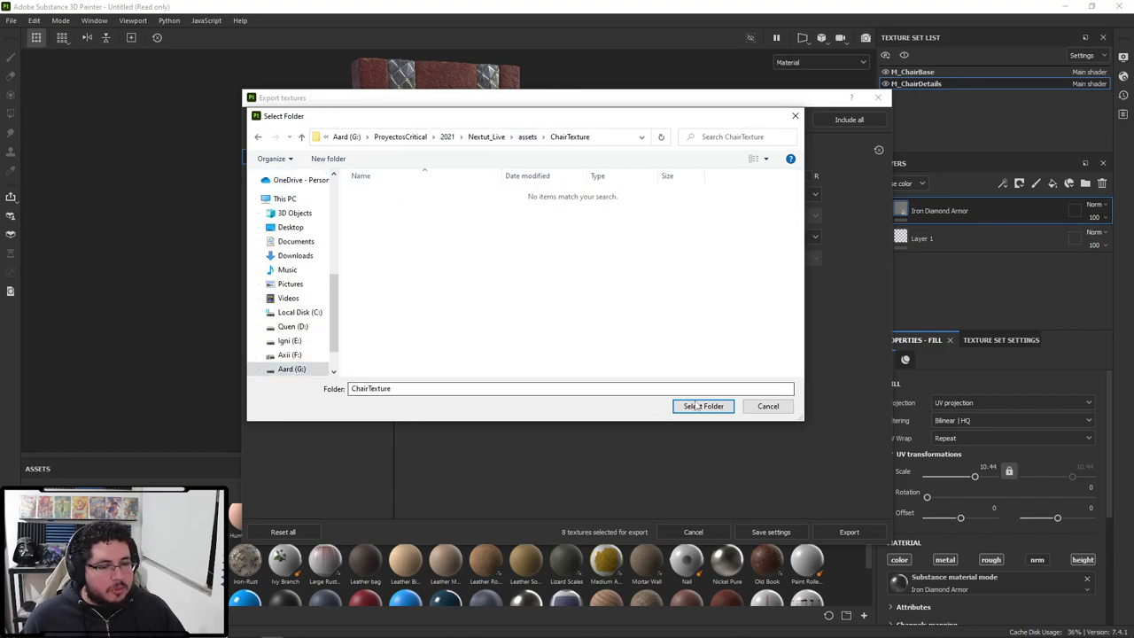
{"action": "left_click", "coordinate": [682, 405]}
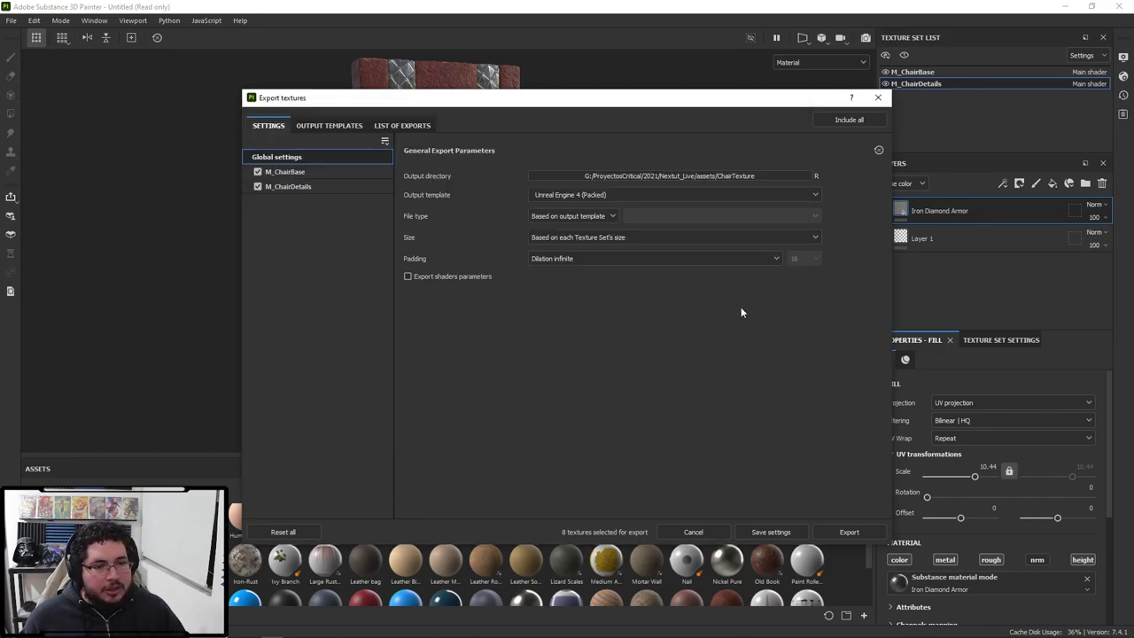
Step: Export the textures of M_ChairBase and M_ChairDetails, close the export window and return to Marmoset Toolbag
{"action": "left_click", "coordinate": [833, 533]}
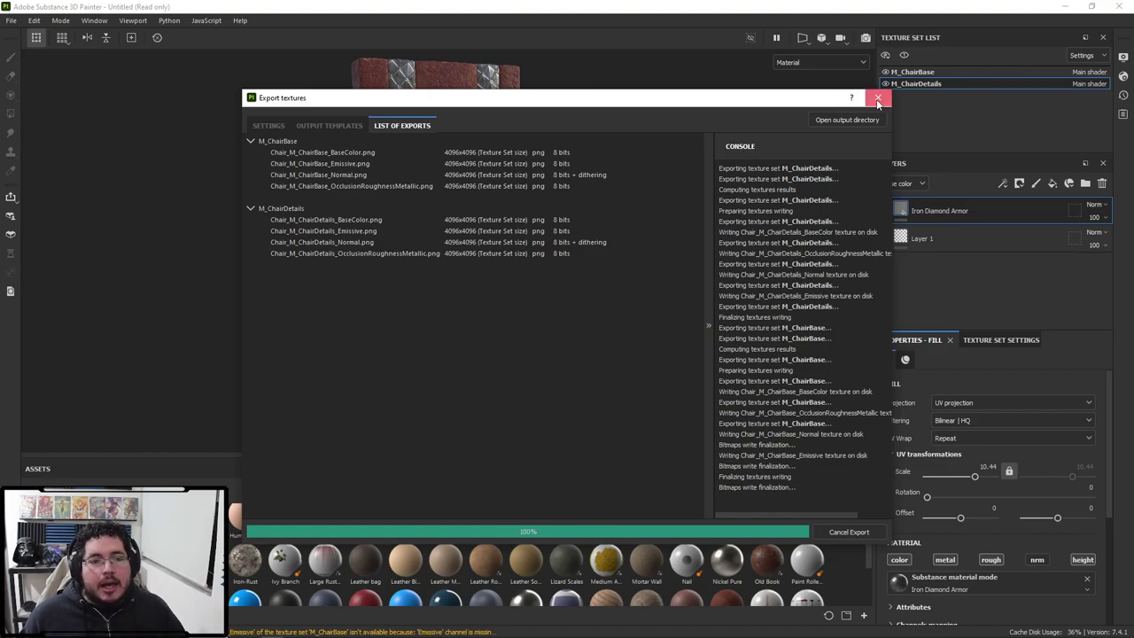
{"action": "left_click", "coordinate": [877, 98]}
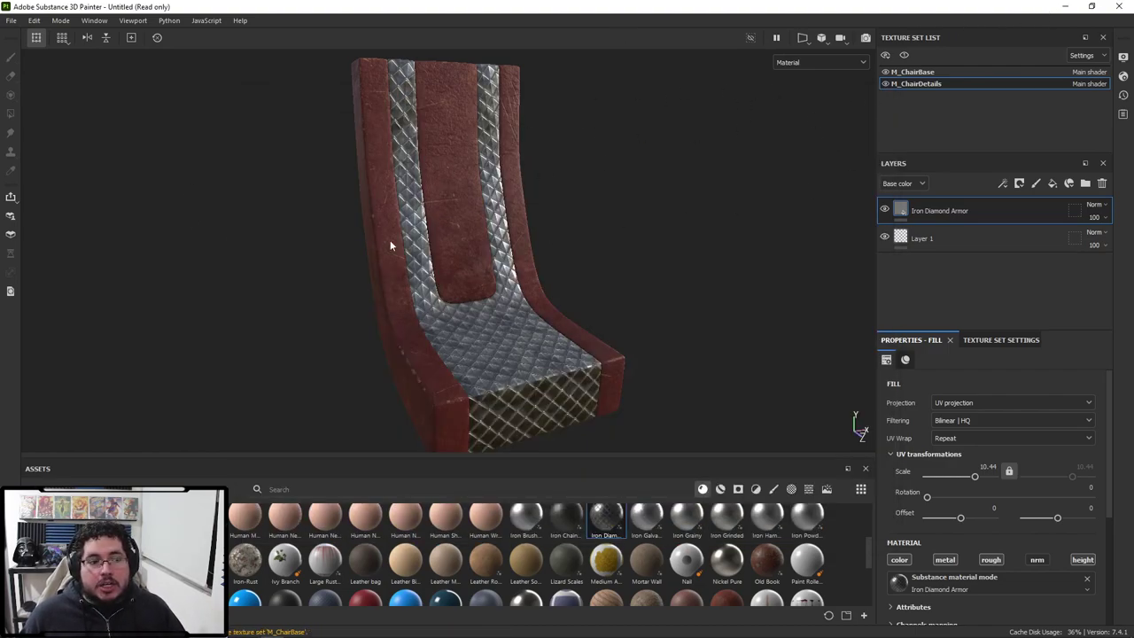
{"action": "left_click", "coordinate": [1056, 10]}
{"action": "key", "text": "alt+Tab"}
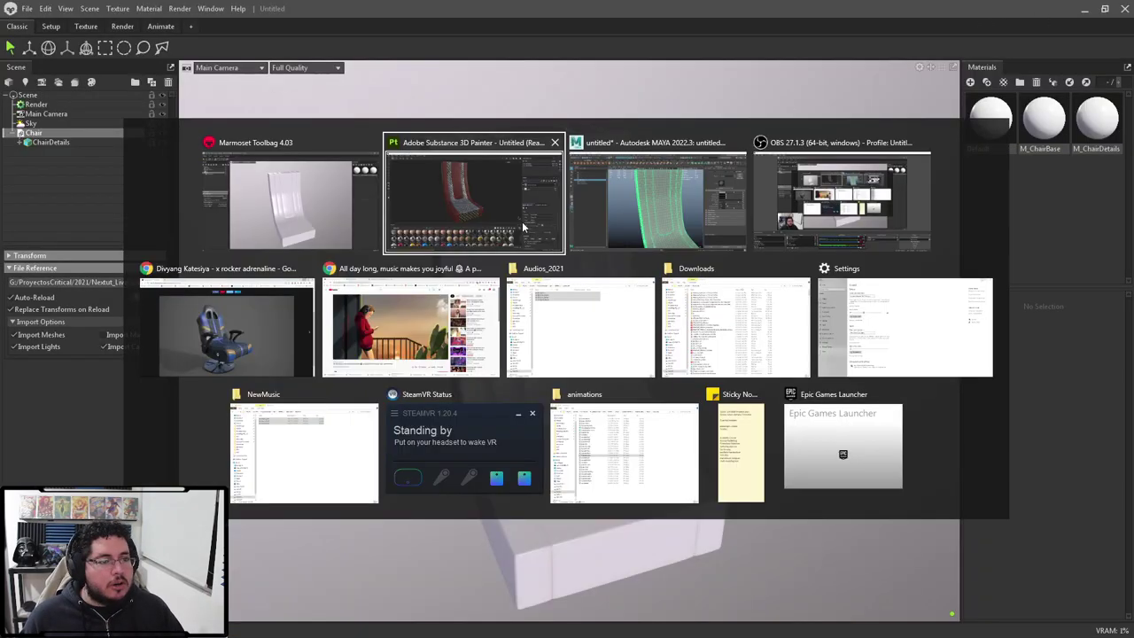
{"action": "key", "text": "Escape"}
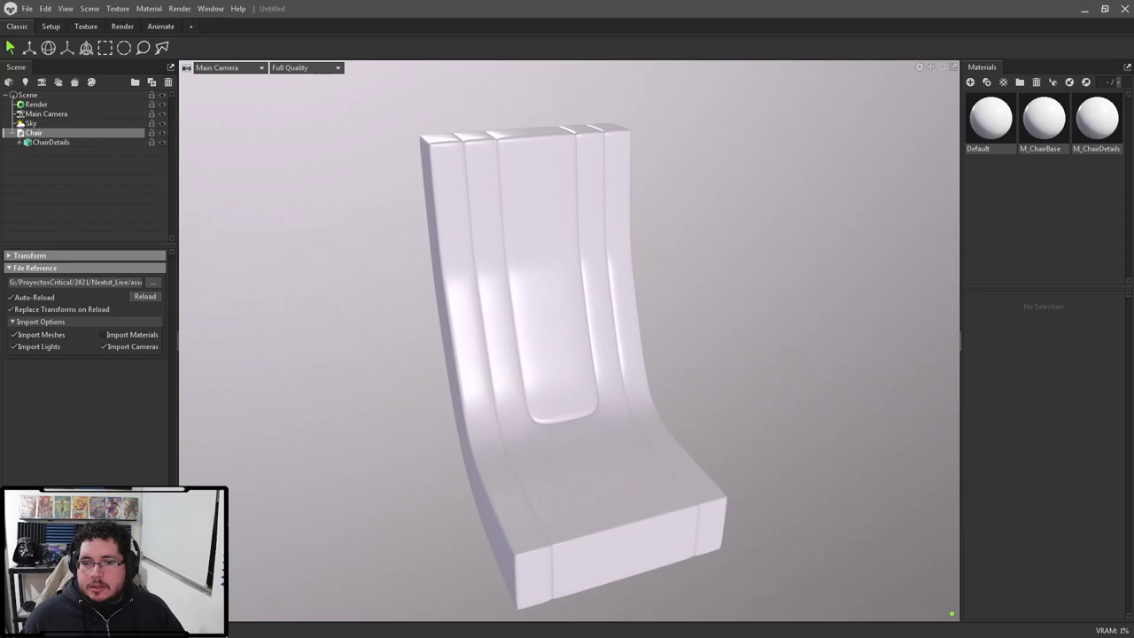
Step: Assign the Chair_M_ChairBase_BaseColor texture as the albedo map of the M_ChairBase material
{"action": "left_click", "coordinate": [1045, 133]}
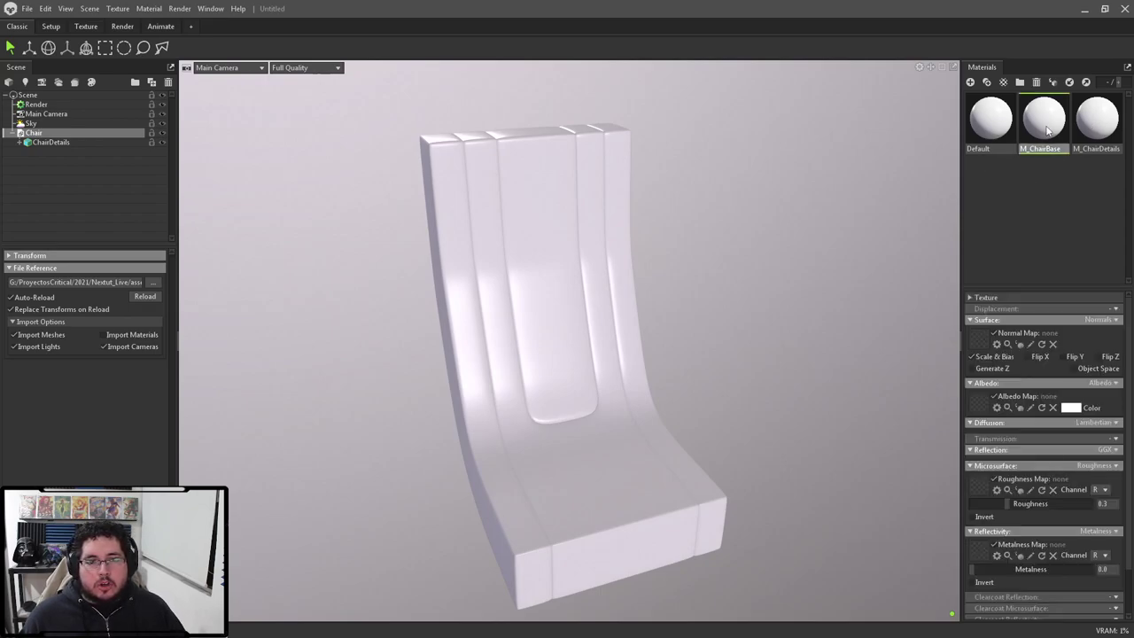
{"action": "left_click_drag", "start_coordinate": [1042, 339], "coordinate": [977, 394]}
{"action": "left_click_drag", "start_coordinate": [667, 231], "coordinate": [471, 217]}
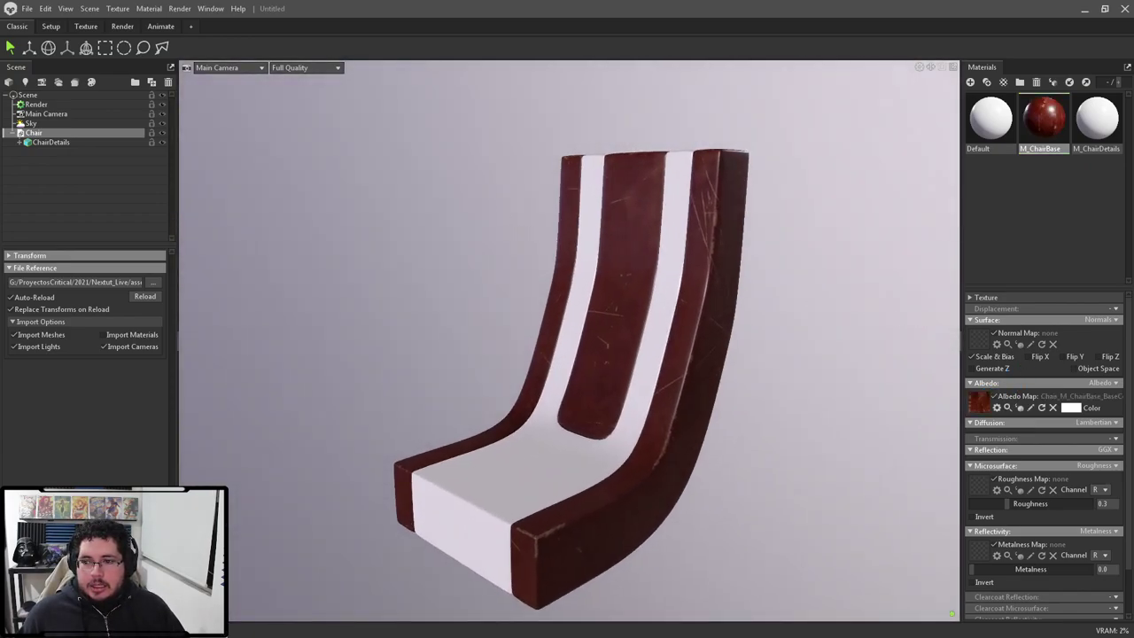
Step: Assign the Chair_M_ChairBase_Normal texture as M_ChairBase's normal map and enable Flip Y
{"action": "left_click_drag", "start_coordinate": [975, 333], "coordinate": [977, 338]}
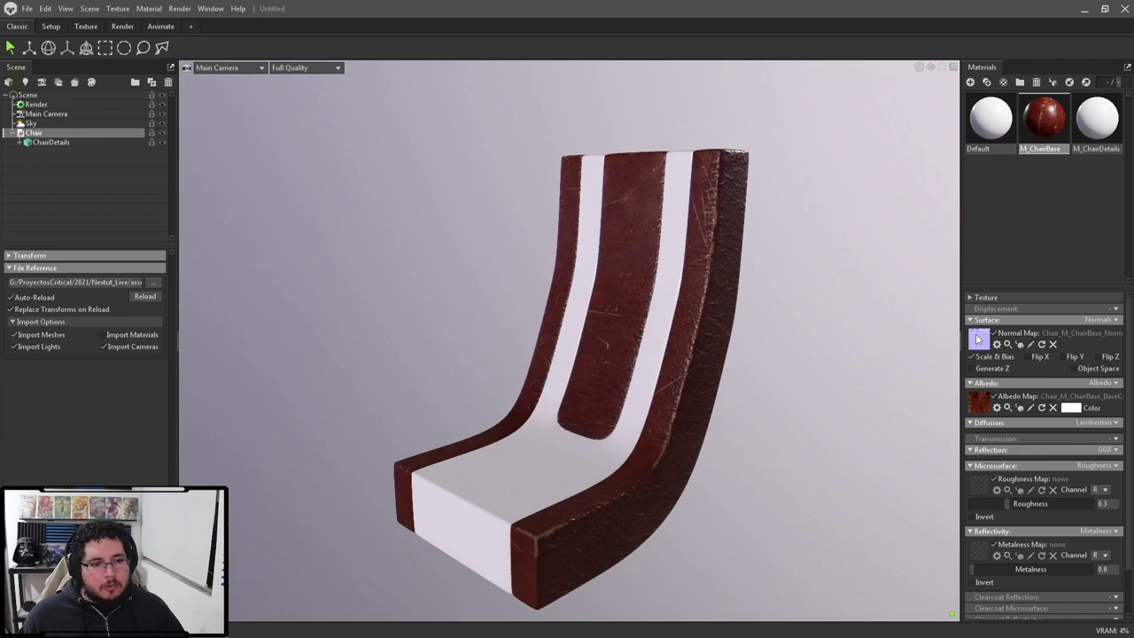
{"action": "left_click", "coordinate": [1069, 357]}
{"action": "left_click_drag", "start_coordinate": [754, 278], "coordinate": [771, 274]}
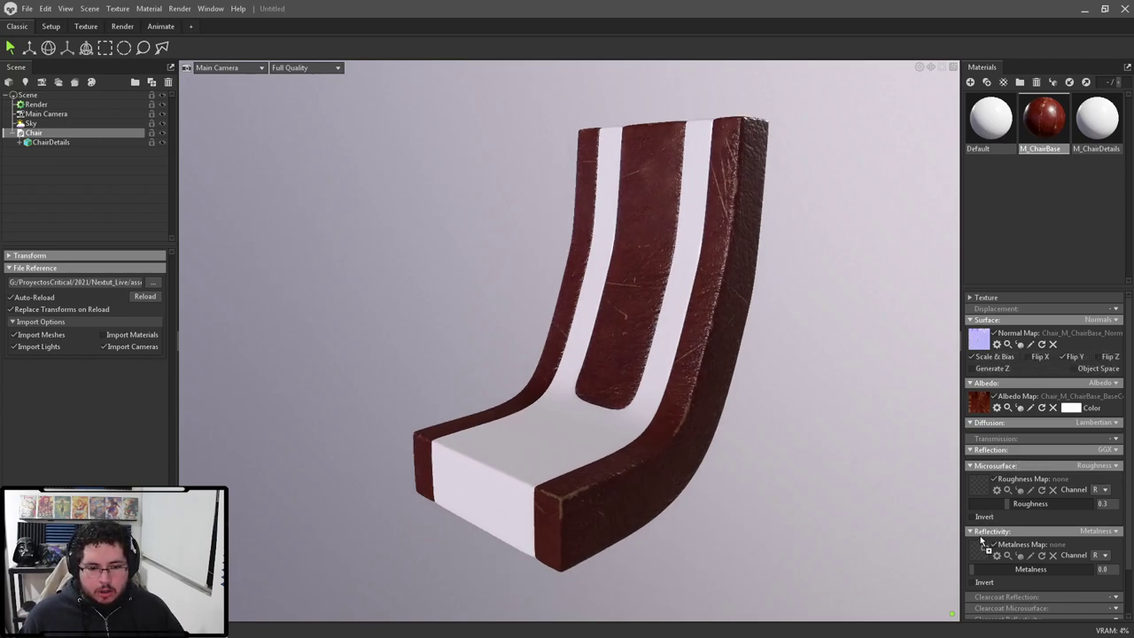
Step: Assign Chair_M_ChairBase_OcclusionRoughnessMetallic as the roughness map and read it from channel G
{"action": "left_click_drag", "start_coordinate": [977, 486], "coordinate": [979, 486]}
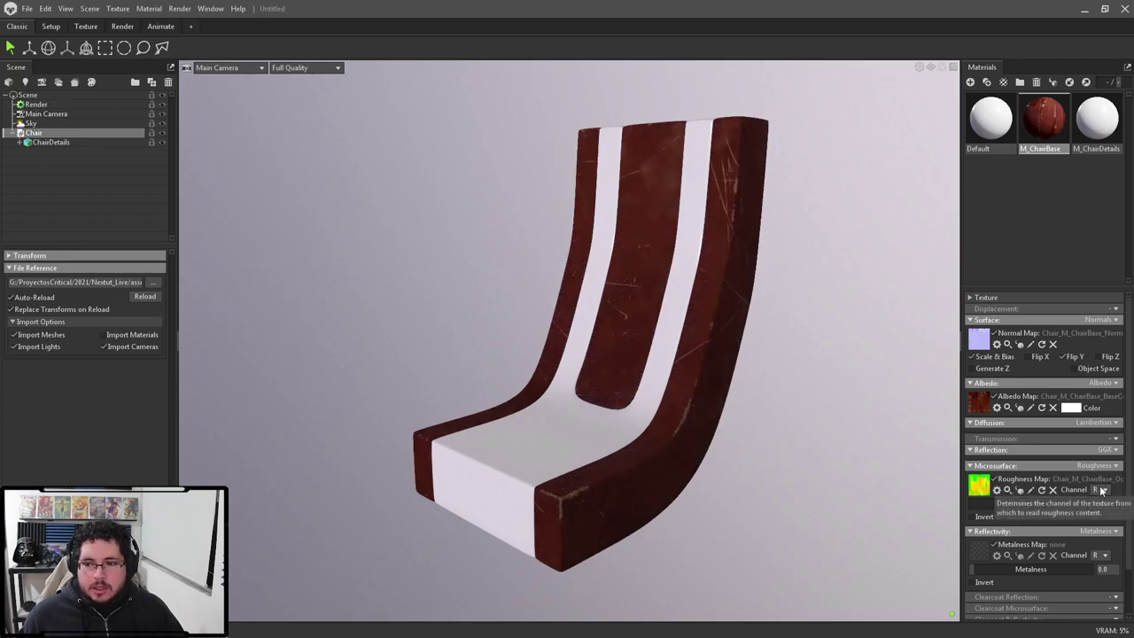
{"action": "left_click", "coordinate": [1098, 490]}
{"action": "left_click", "coordinate": [1102, 511]}
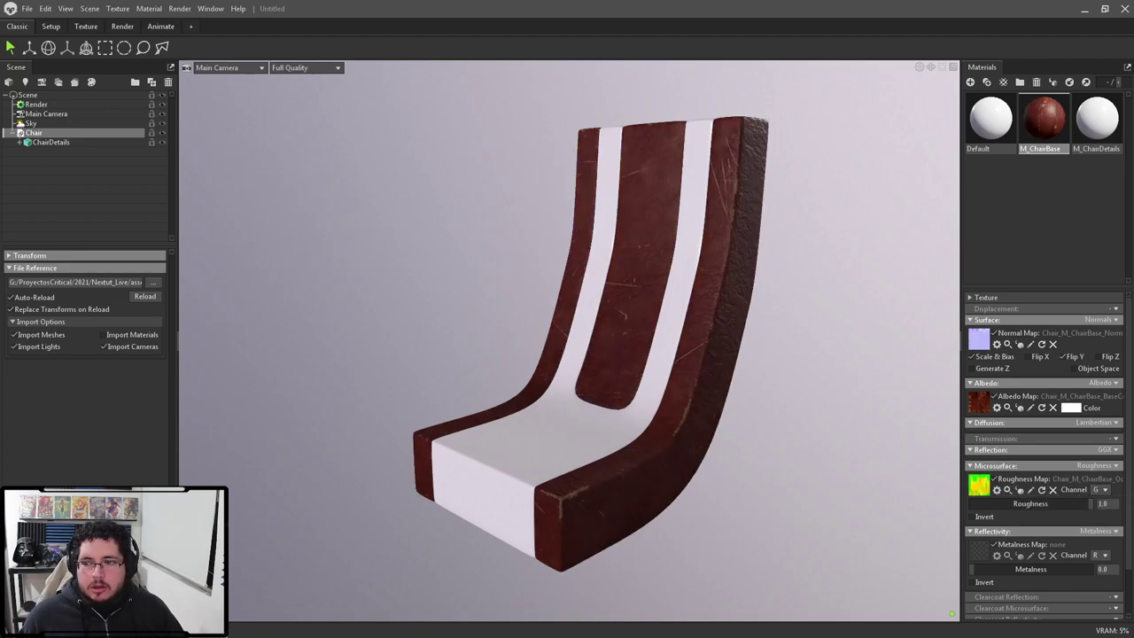
Step: Assign Chair_M_ChairBase_OcclusionRoughnessMetallic as the metalness map and read it from channel B
{"action": "left_click_drag", "start_coordinate": [964, 508], "coordinate": [981, 548]}
{"action": "left_click", "coordinate": [1105, 556]}
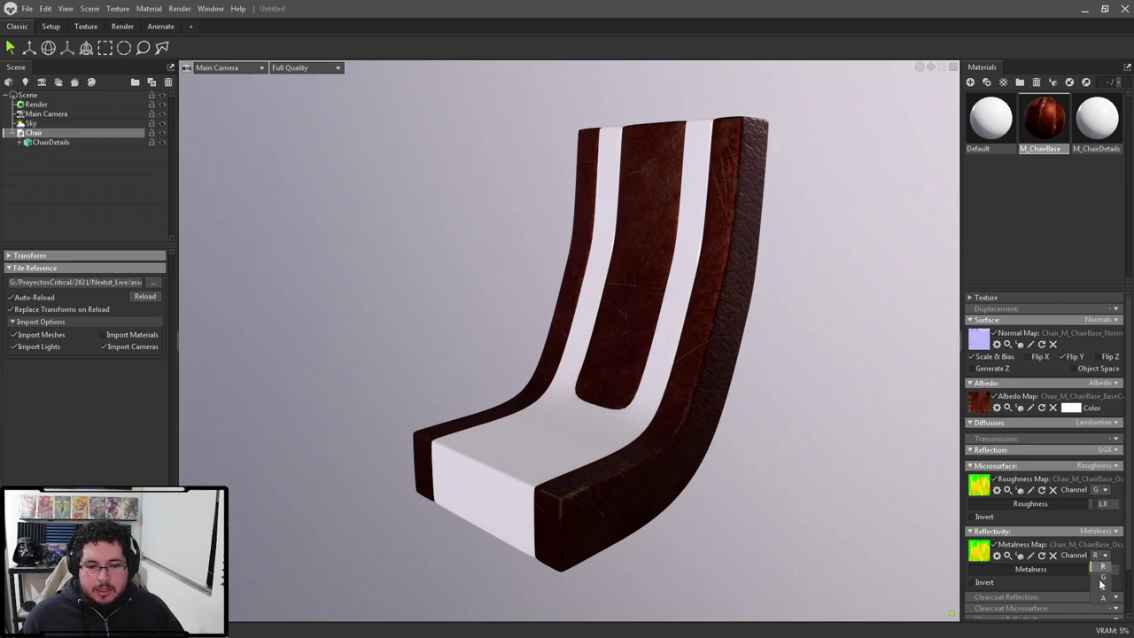
{"action": "left_click", "coordinate": [1102, 587]}
Step: Enable Occlusion on M_ChairBase, assign the OcclusionRoughnessMetallic texture as its map, and check the leather on the chair
{"action": "scroll", "coordinate": [1107, 589], "scroll_direction": "down", "scroll_amount": 1}
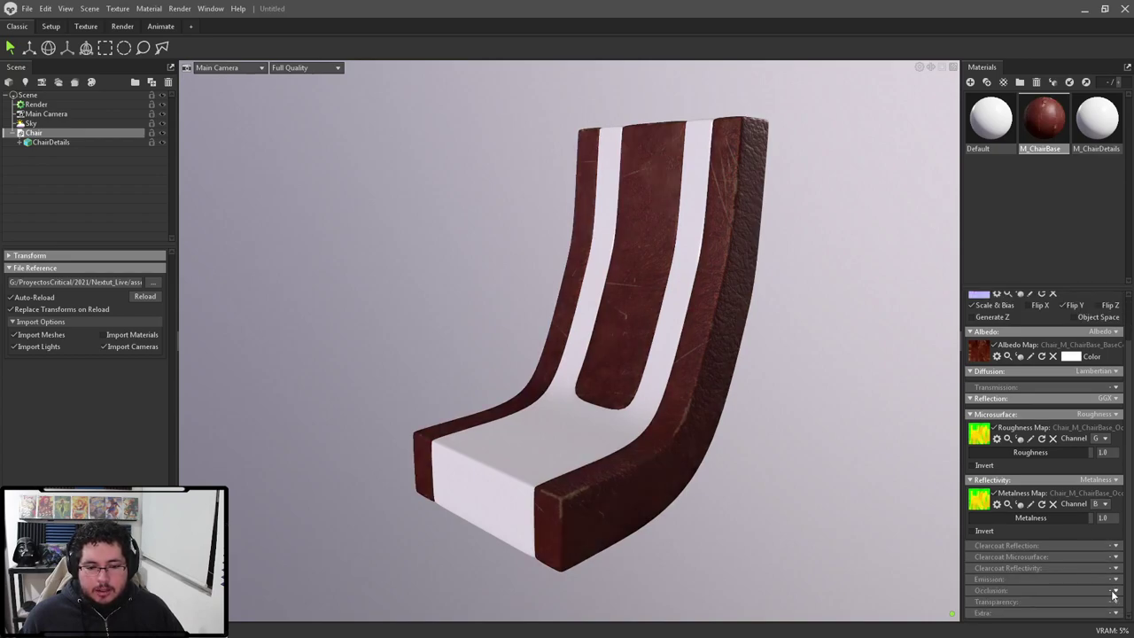
{"action": "left_click", "coordinate": [1113, 592]}
{"action": "left_click", "coordinate": [1090, 617]}
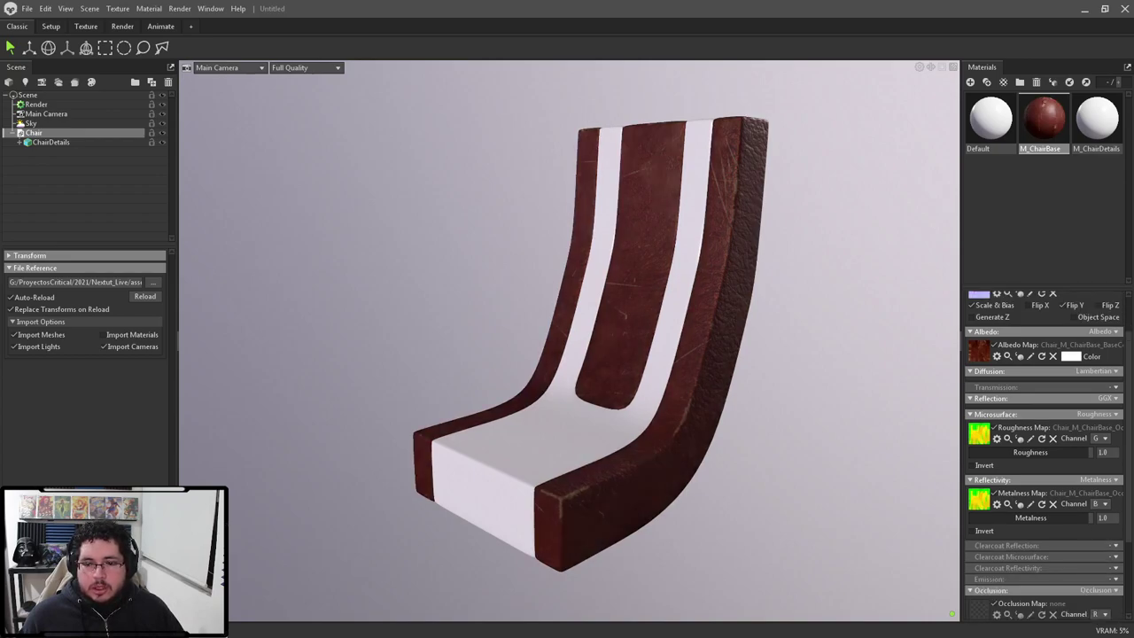
{"action": "left_click_drag", "start_coordinate": [1044, 572], "coordinate": [980, 607]}
{"action": "left_click_drag", "start_coordinate": [720, 313], "coordinate": [630, 341]}
{"action": "scroll", "coordinate": [860, 324], "scroll_direction": "up", "scroll_amount": 5}
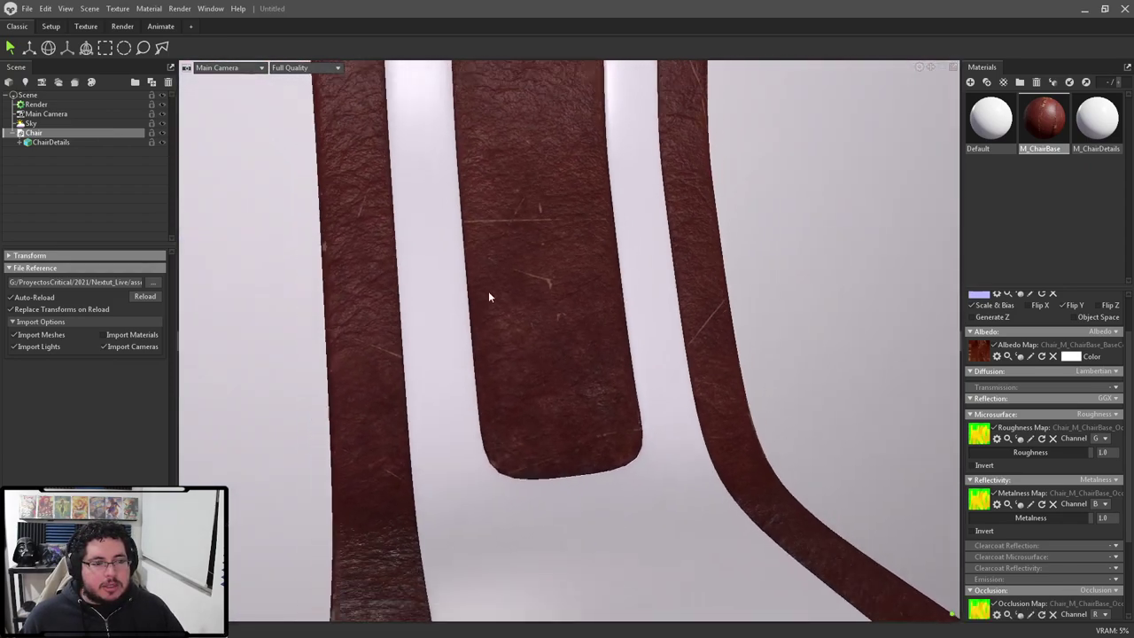
{"action": "scroll", "coordinate": [488, 297], "scroll_direction": "down", "scroll_amount": 5}
{"action": "left_click_drag", "start_coordinate": [488, 297], "coordinate": [683, 234]}
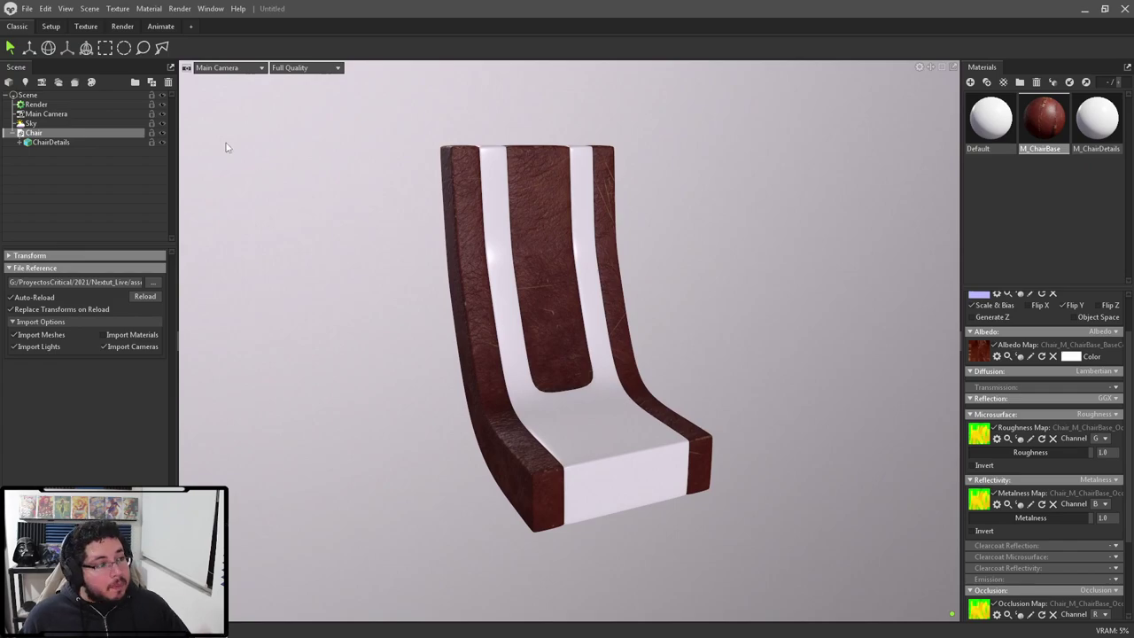
Step: Filter the library's materials by the Fabric tag in the texturing workspace
{"action": "left_click", "coordinate": [86, 26]}
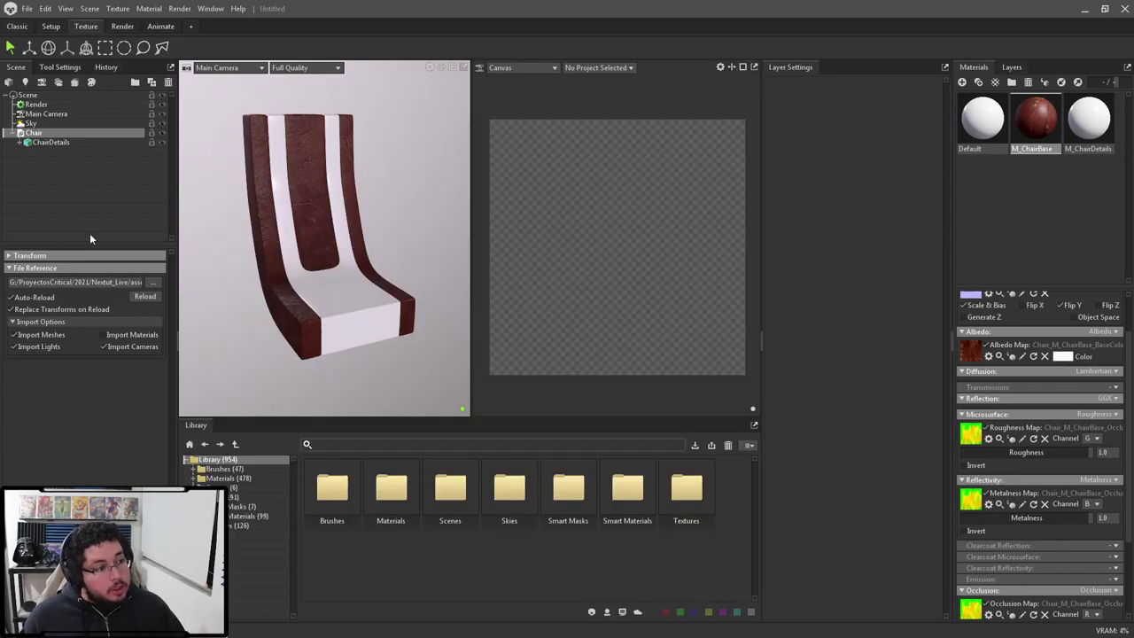
{"action": "double_click", "coordinate": [373, 496]}
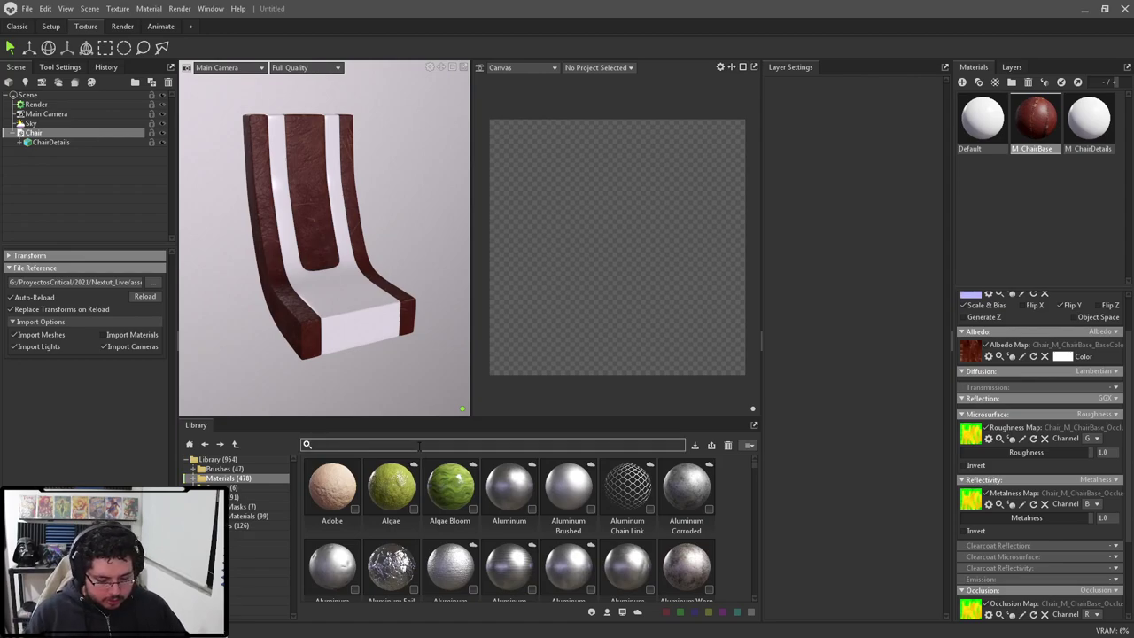
{"action": "type", "text": "fabric"}
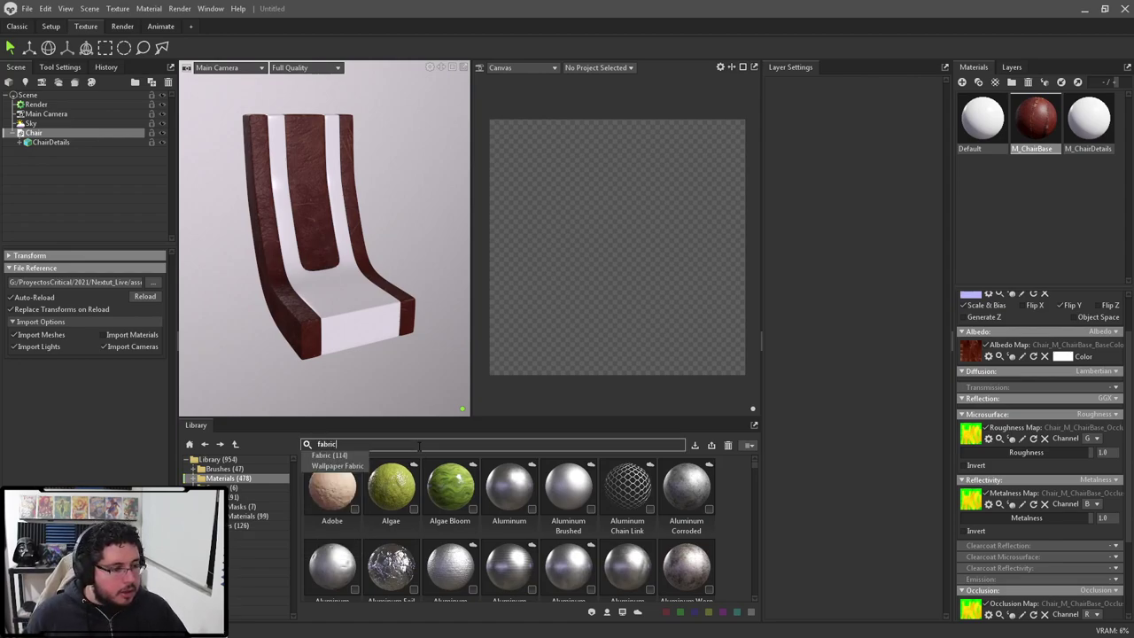
{"action": "left_click", "coordinate": [333, 455]}
Step: Browse the fabric materials, download Wool Checkered and add it to the scene's materials
{"action": "scroll", "coordinate": [566, 532], "scroll_direction": "down", "scroll_amount": 4}
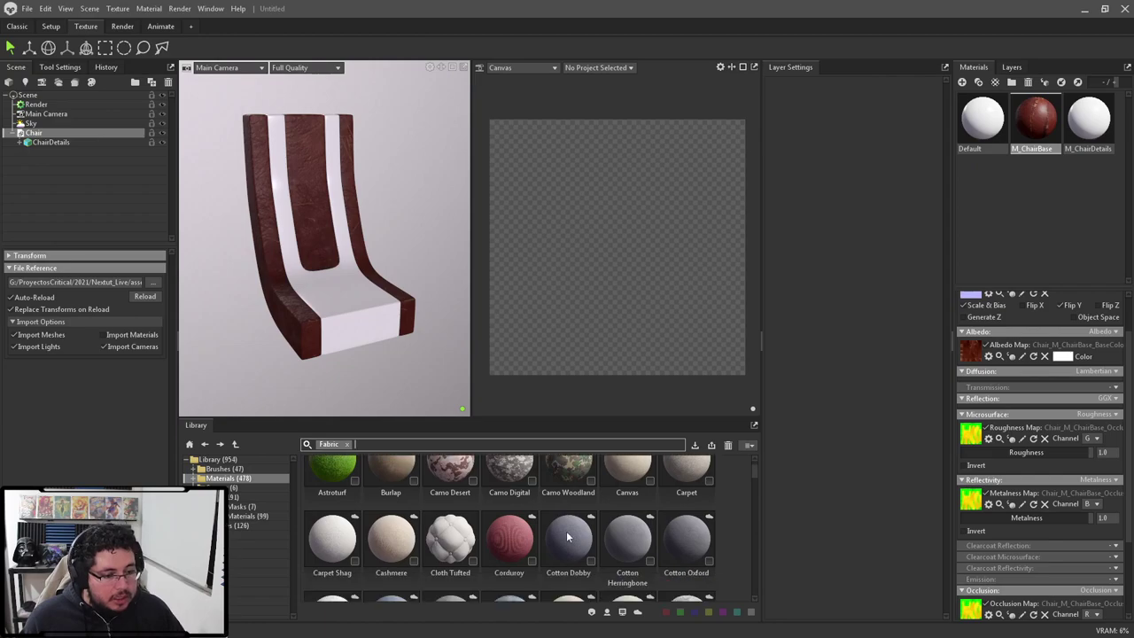
{"action": "scroll", "coordinate": [565, 524], "scroll_direction": "down", "scroll_amount": 10}
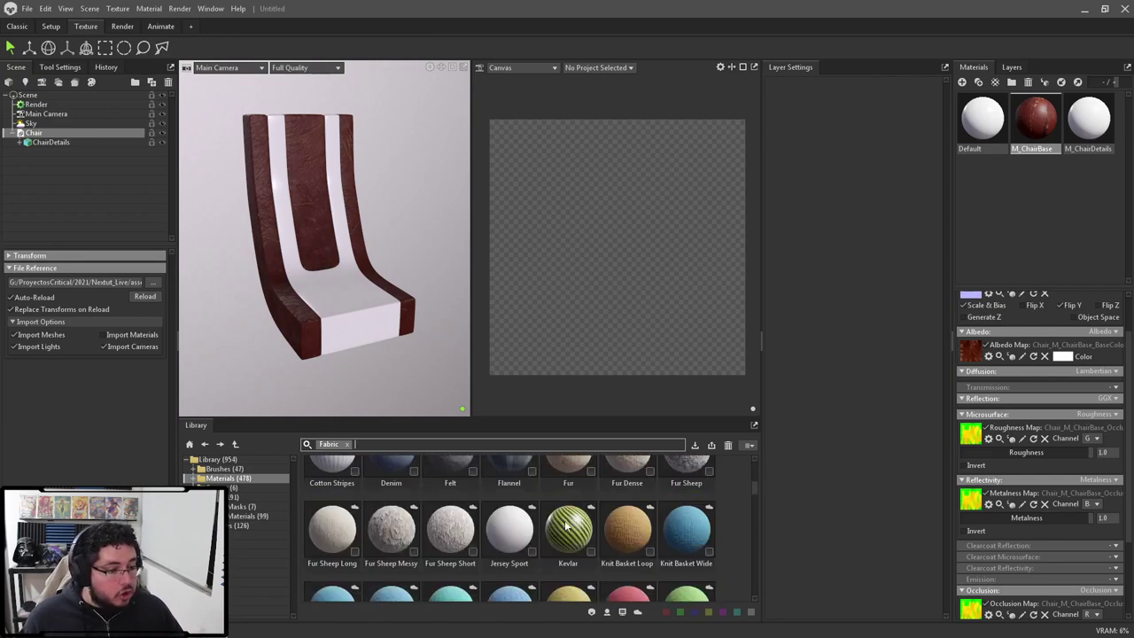
{"action": "scroll", "coordinate": [565, 525], "scroll_direction": "down", "scroll_amount": 10}
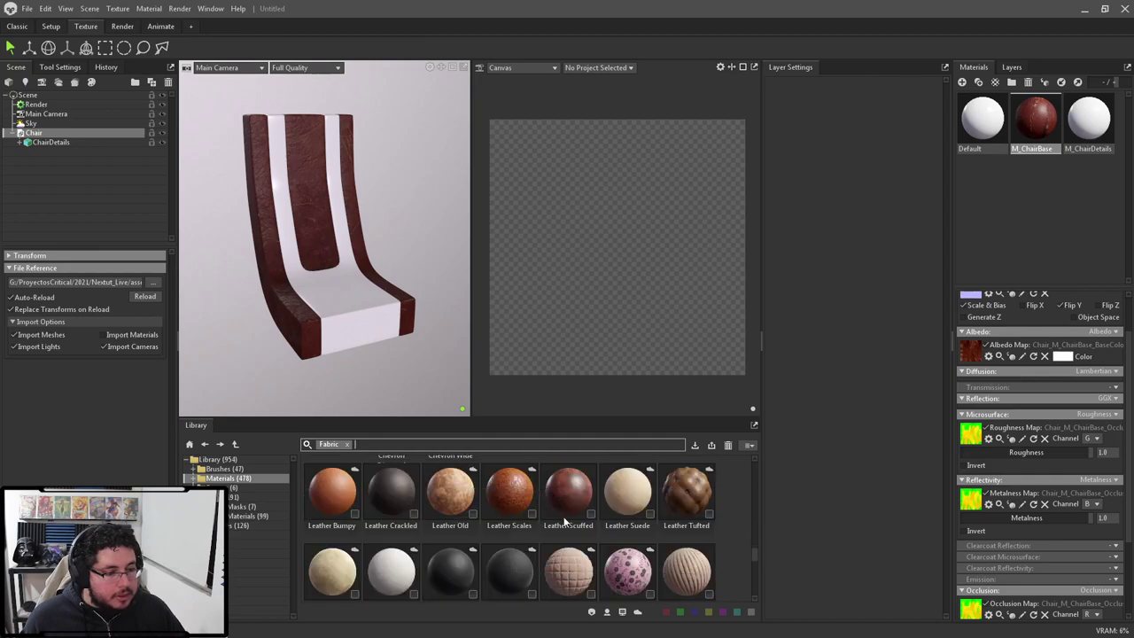
{"action": "scroll", "coordinate": [434, 514], "scroll_direction": "down", "scroll_amount": 1}
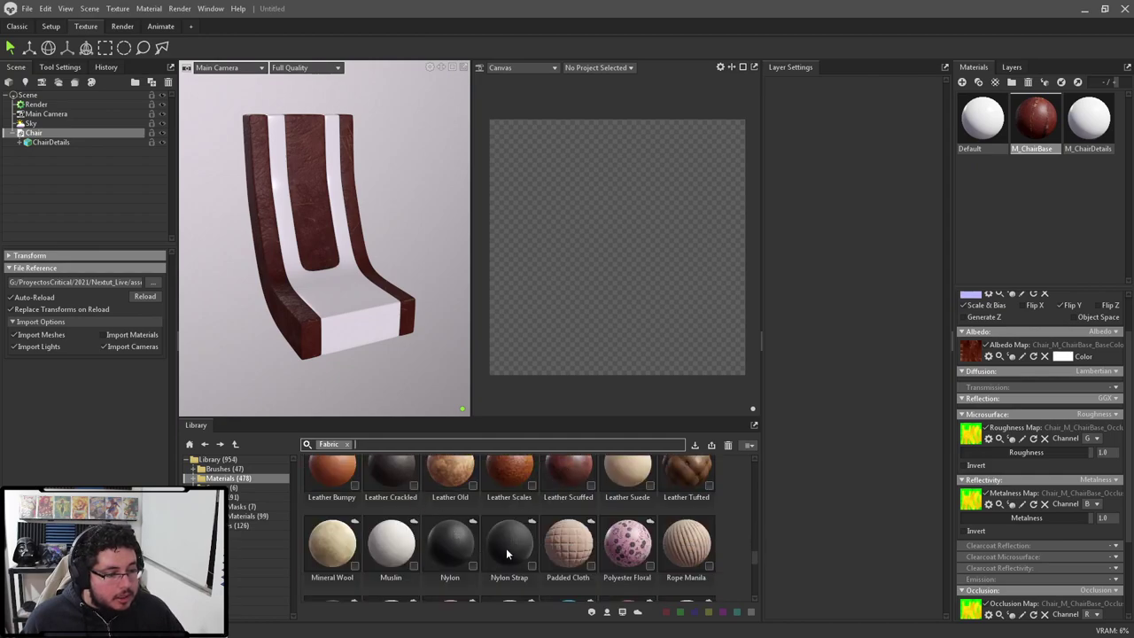
{"action": "scroll", "coordinate": [516, 552], "scroll_direction": "down", "scroll_amount": 2}
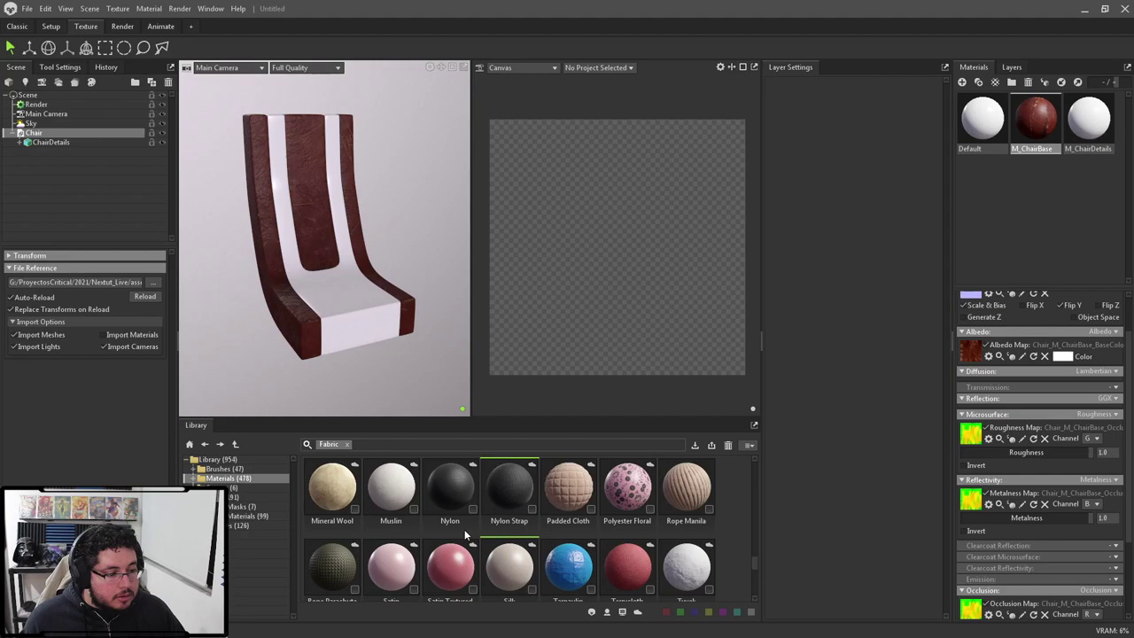
{"action": "scroll", "coordinate": [464, 534], "scroll_direction": "down", "scroll_amount": 1}
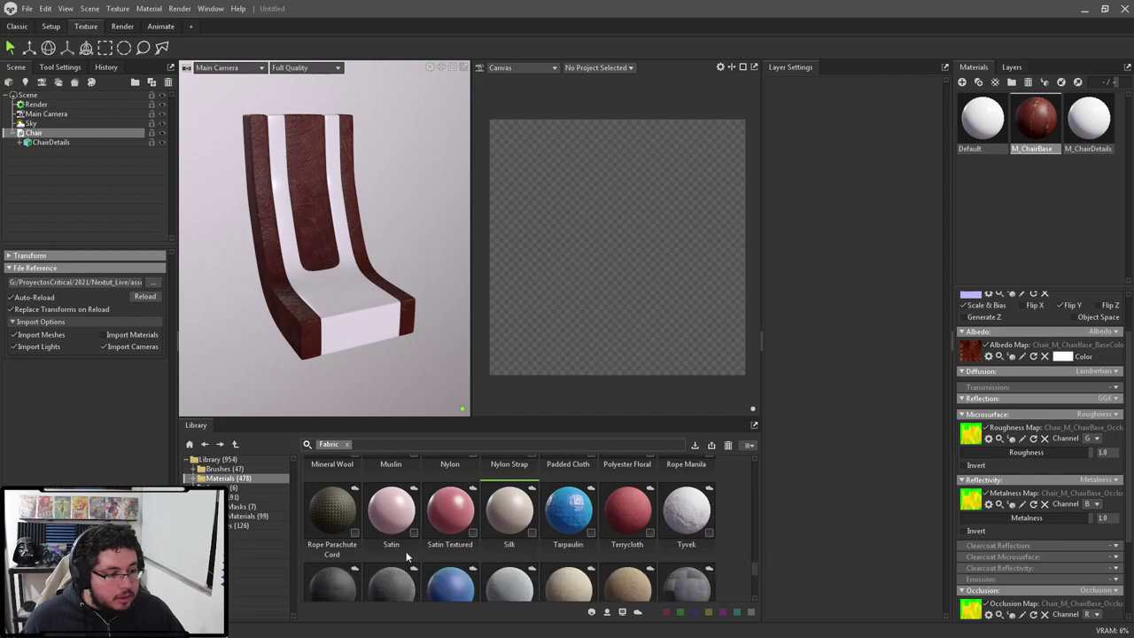
{"action": "scroll", "coordinate": [406, 551], "scroll_direction": "down", "scroll_amount": 1}
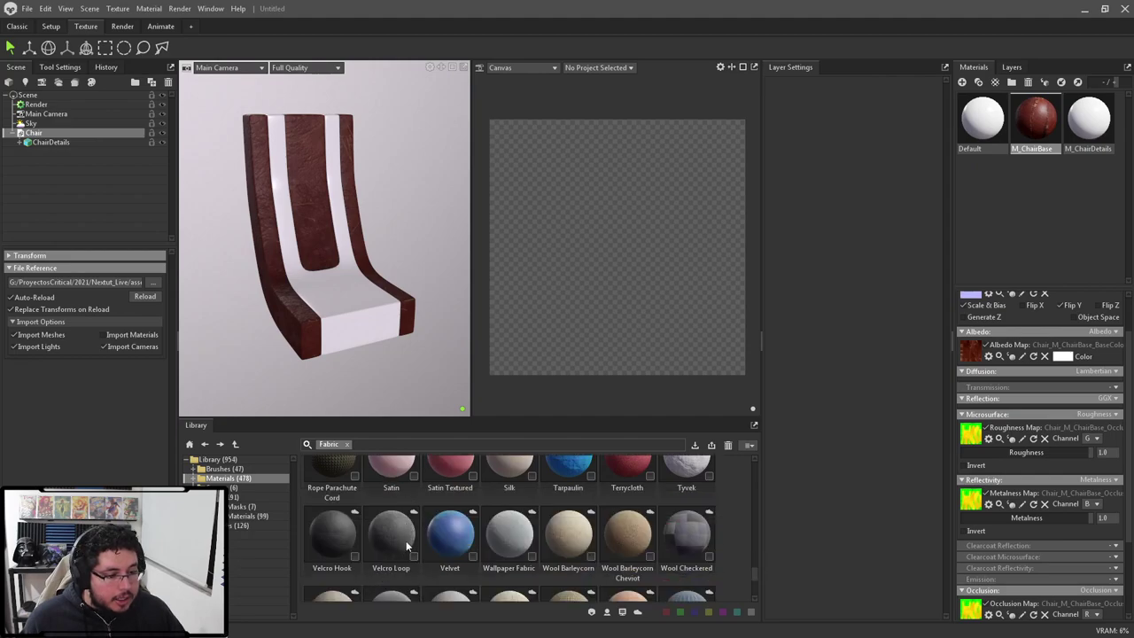
{"action": "scroll", "coordinate": [406, 541], "scroll_direction": "down", "scroll_amount": 1}
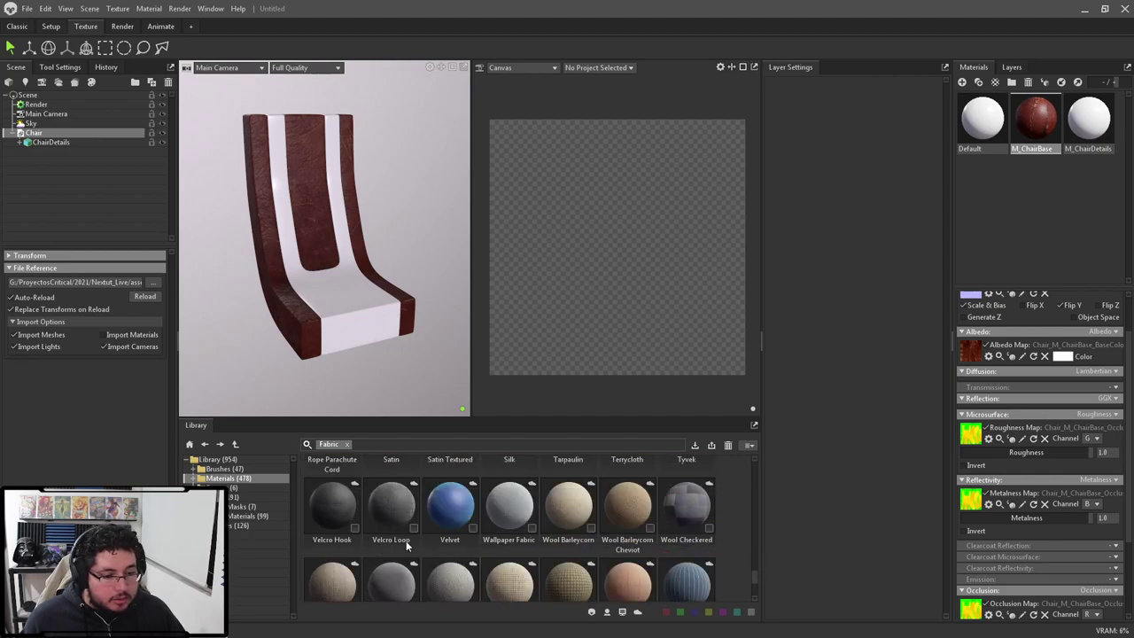
{"action": "left_click", "coordinate": [700, 502]}
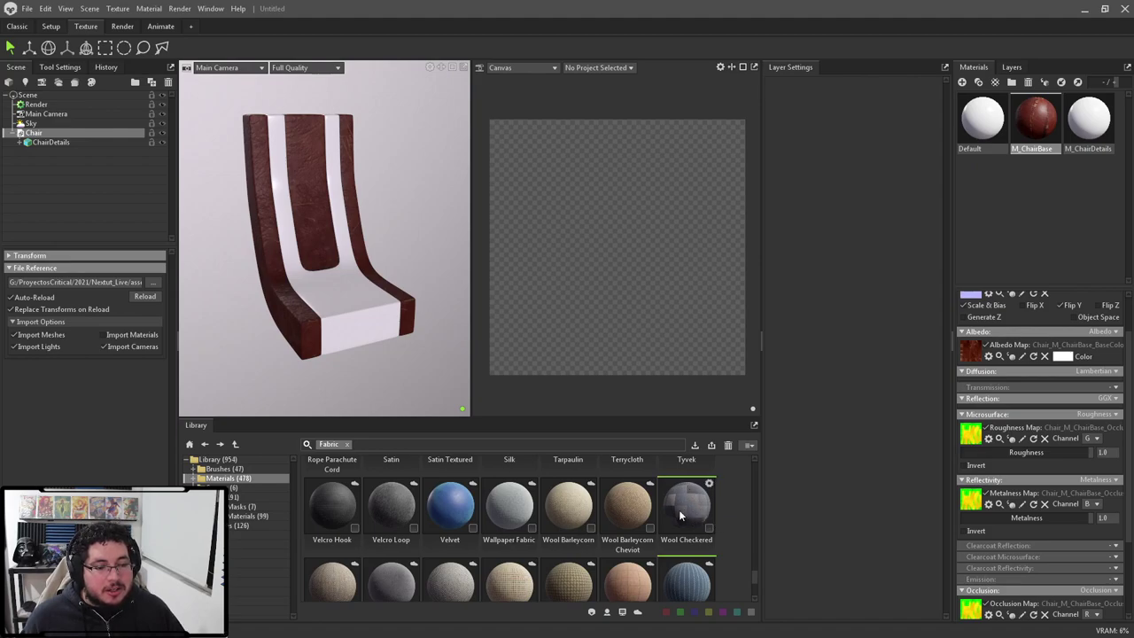
{"action": "scroll", "coordinate": [681, 522], "scroll_direction": "up", "scroll_amount": 10}
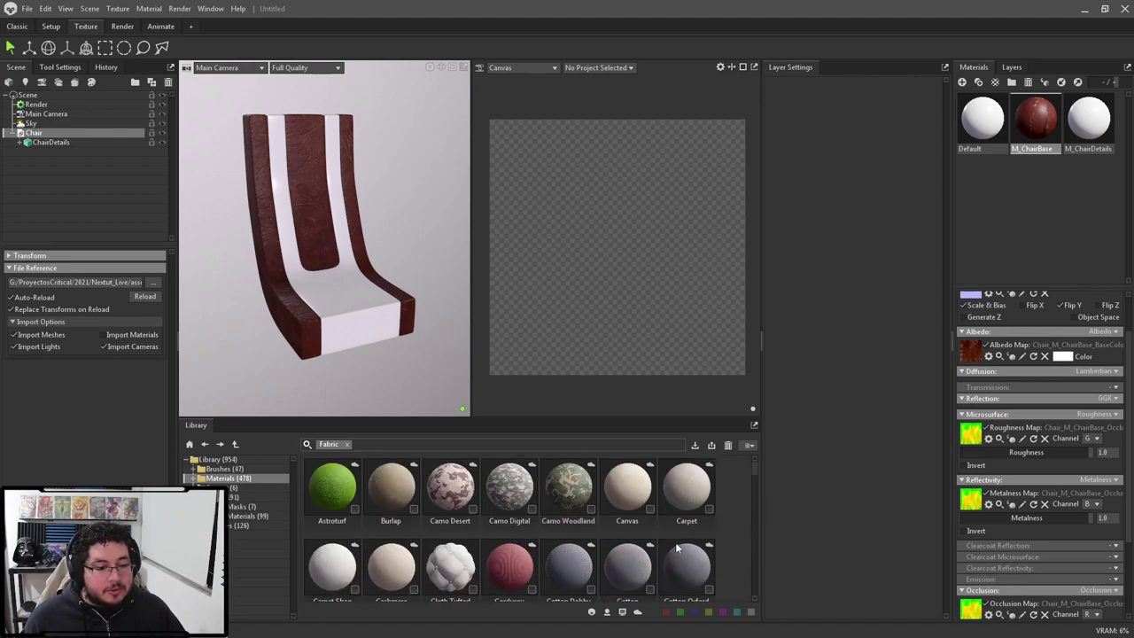
{"action": "scroll", "coordinate": [679, 538], "scroll_direction": "down", "scroll_amount": 10}
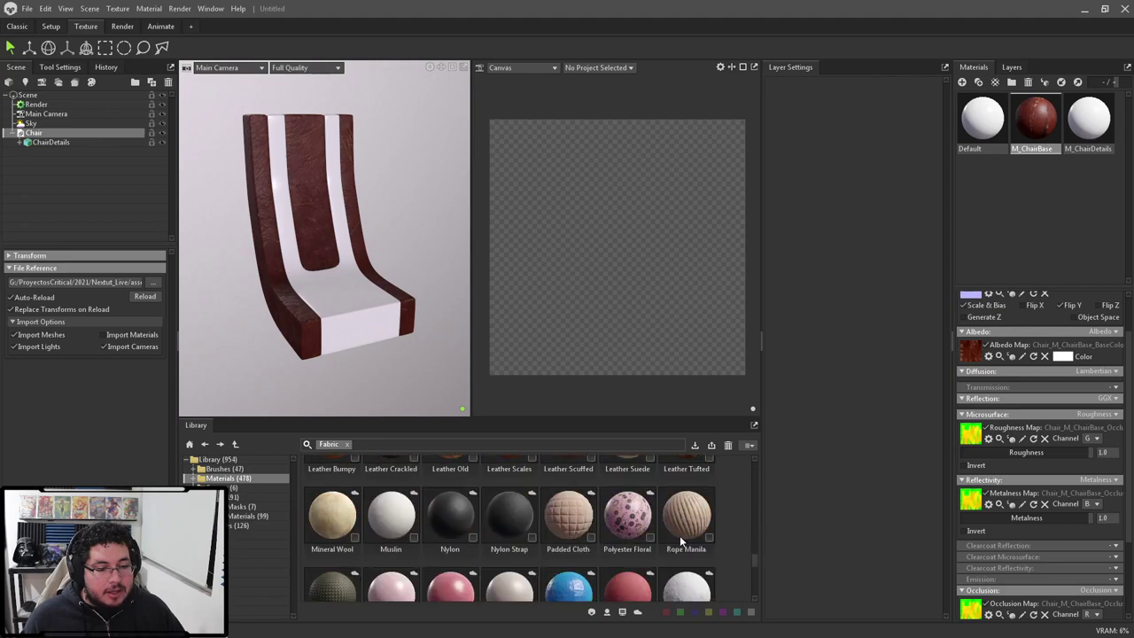
{"action": "left_click", "coordinate": [686, 542]}
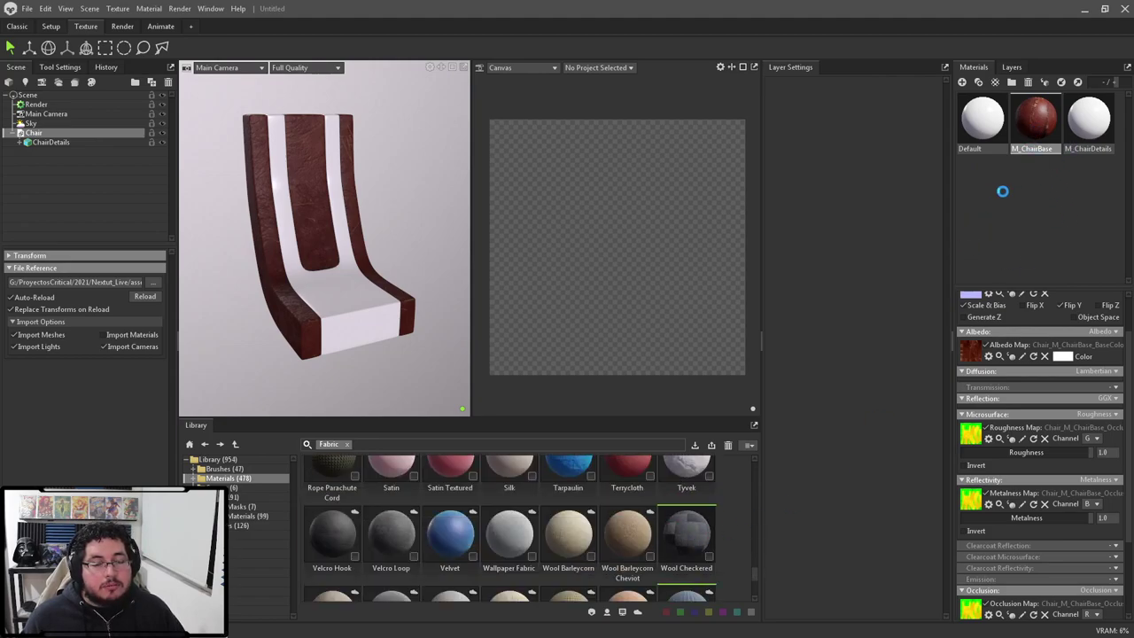
Step: Return to the Classic workspace, apply Wool Checkered to the chair's stripes and seat panel, and inspect the fabric closely
{"action": "left_click", "coordinate": [19, 27]}
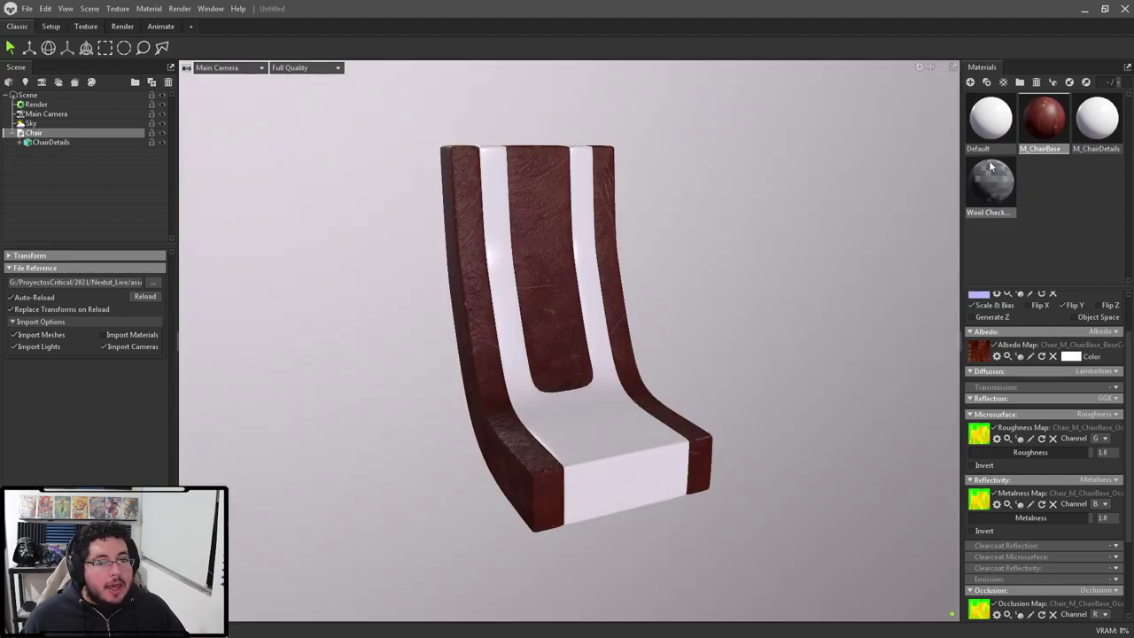
{"action": "left_click_drag", "start_coordinate": [990, 181], "coordinate": [576, 365]}
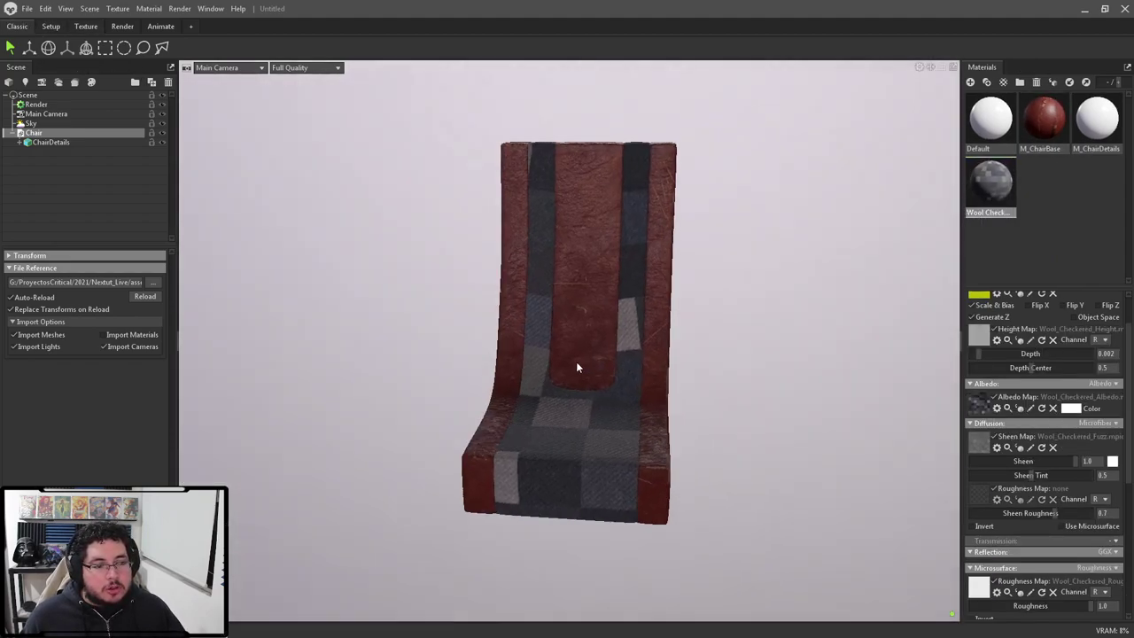
{"action": "right_click_drag", "start_coordinate": [575, 365], "coordinate": [725, 466]}
{"action": "left_click_drag", "start_coordinate": [724, 466], "coordinate": [903, 286]}
{"action": "scroll", "coordinate": [1008, 317], "scroll_direction": "up", "scroll_amount": 1}
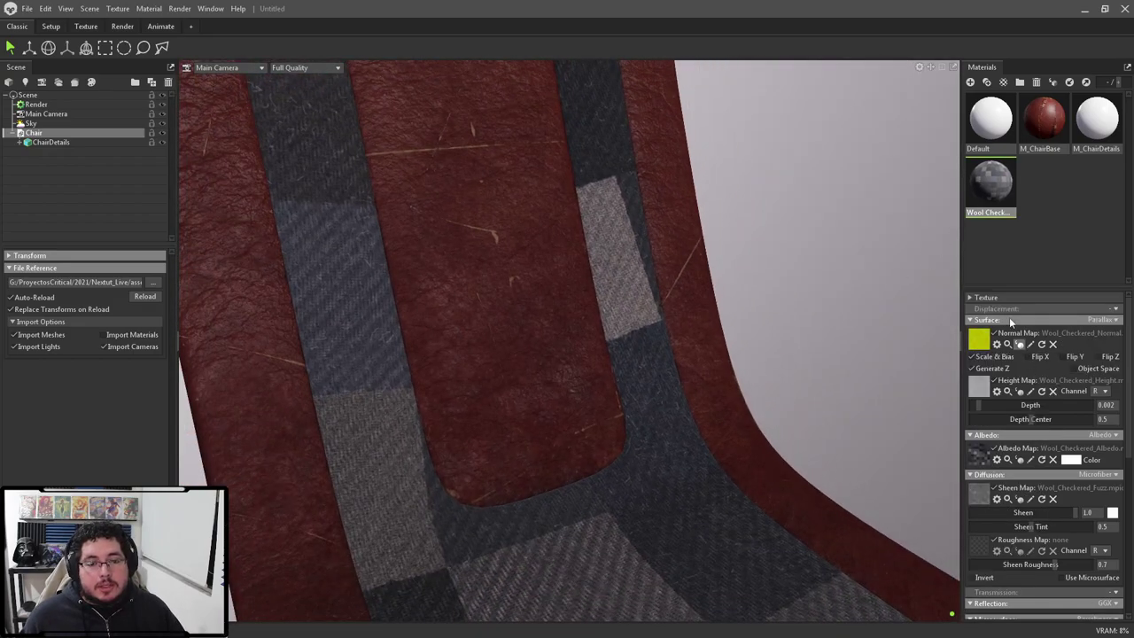
Step: Try a texture tiling of about 90 on Wool Checkered, check it on the chair, and settle on about 9.76
{"action": "left_click", "coordinate": [970, 297]}
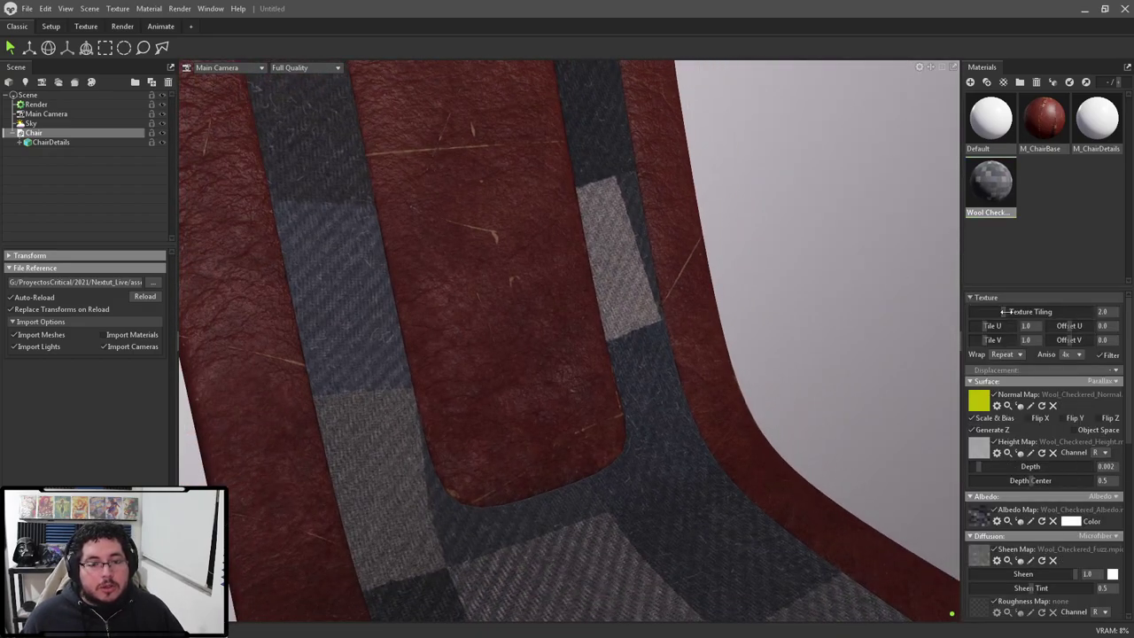
{"action": "left_click_drag", "start_coordinate": [1003, 311], "coordinate": [1088, 316]}
{"action": "scroll", "coordinate": [584, 305], "scroll_direction": "up", "scroll_amount": 4}
{"action": "left_click_drag", "start_coordinate": [625, 306], "coordinate": [561, 306], "text": "alt"}
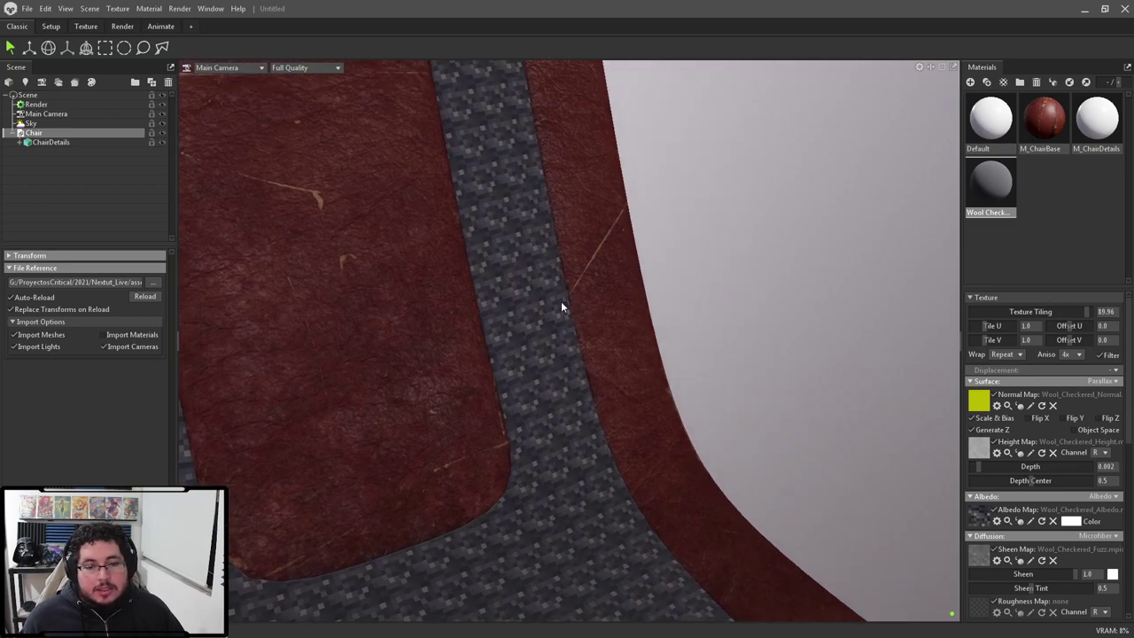
{"action": "right_click_drag", "start_coordinate": [560, 303], "coordinate": [1067, 571], "text": "alt"}
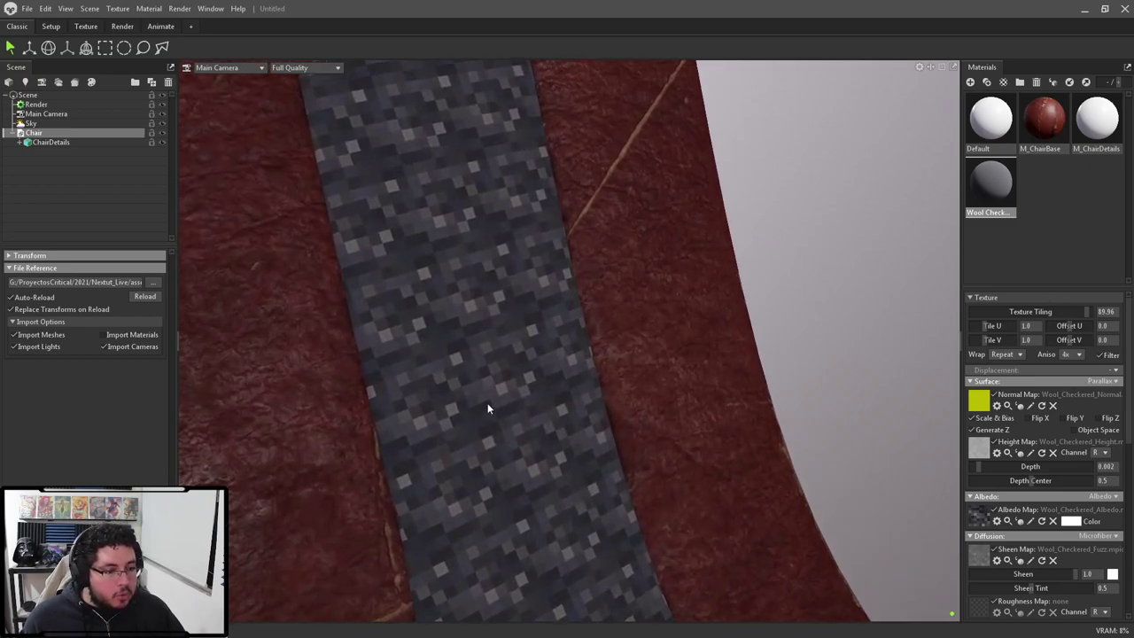
{"action": "left_click_drag", "start_coordinate": [487, 408], "coordinate": [596, 426]}
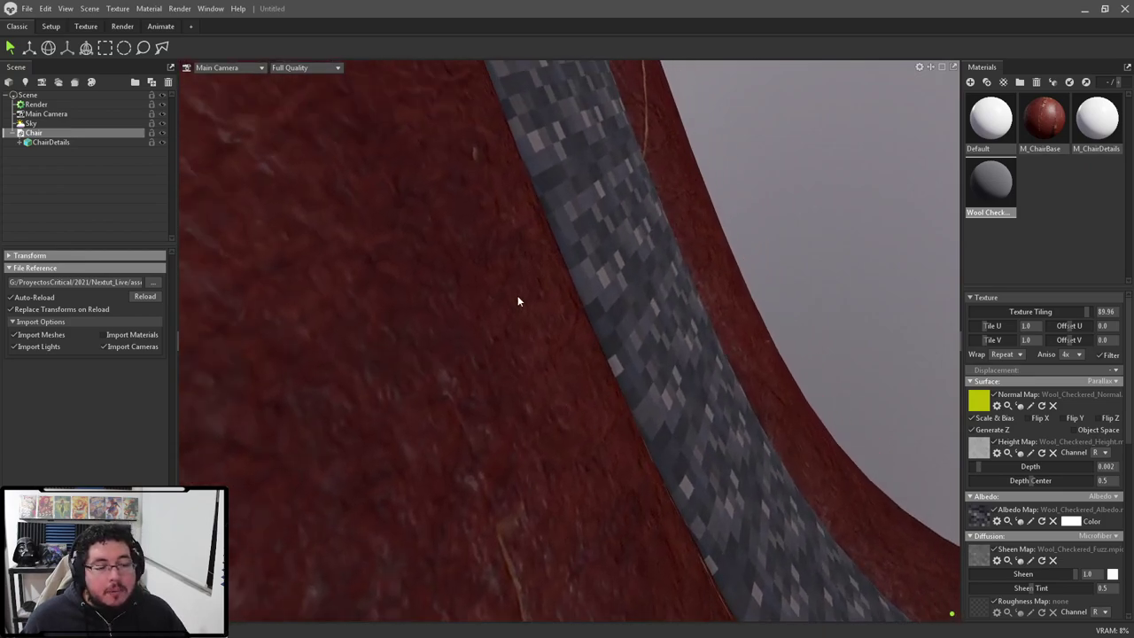
{"action": "right_click_drag", "start_coordinate": [645, 365], "coordinate": [655, 335], "text": "alt"}
{"action": "left_click_drag", "start_coordinate": [655, 338], "coordinate": [694, 303]}
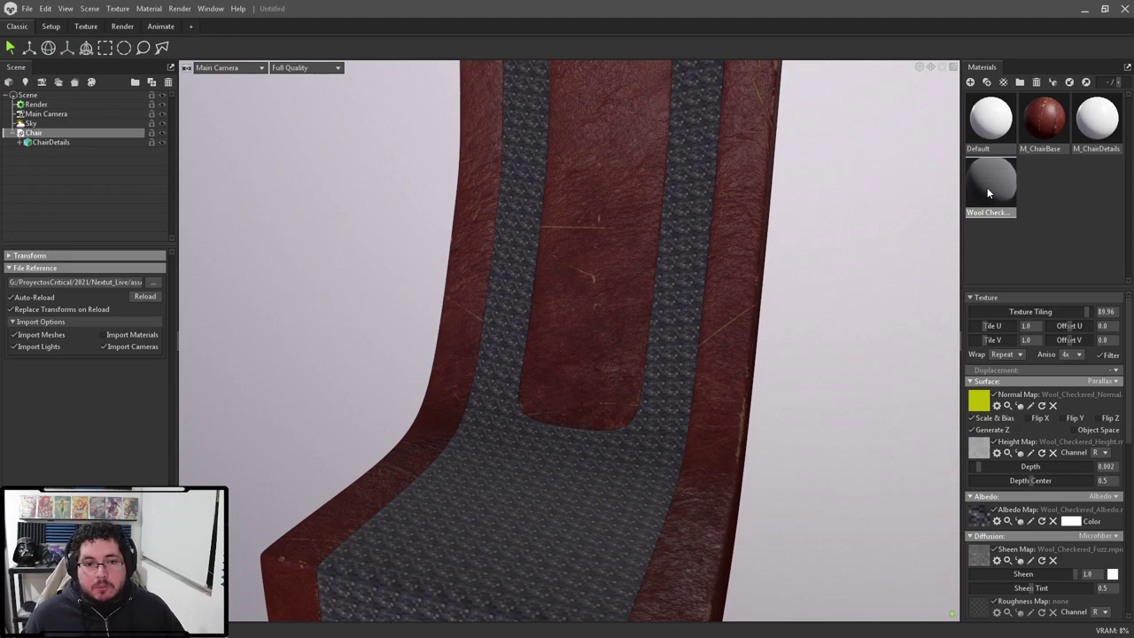
{"action": "left_click_drag", "start_coordinate": [1066, 313], "coordinate": [1025, 311]}
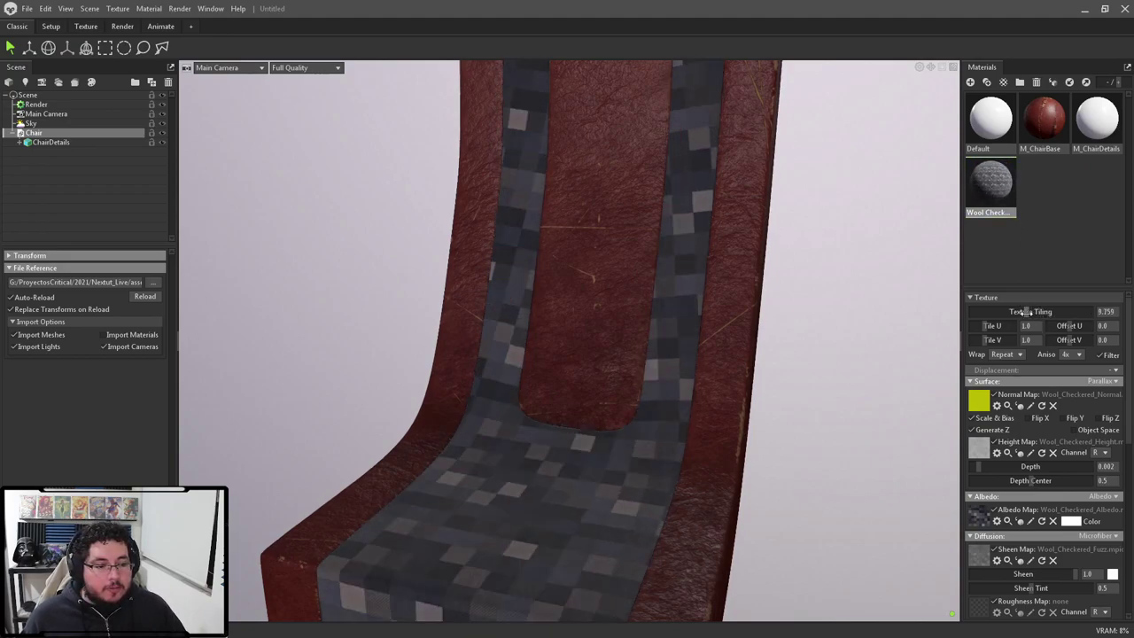
{"action": "left_click_drag", "start_coordinate": [492, 449], "coordinate": [520, 387]}
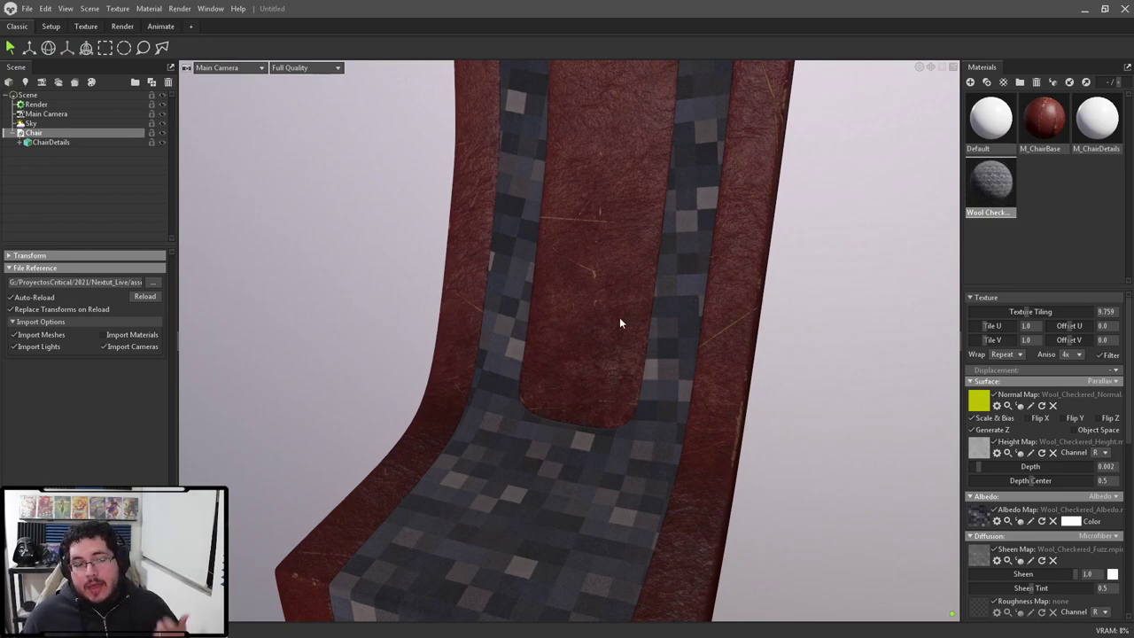
Step: Compare the chair in Substance 3D Painter with the Marmoset Toolbag version, examining the wool weave and leather close up
{"action": "key", "text": "alt+Tab"}
{"action": "mouse_move", "coordinate": [485, 312]}
{"action": "left_mouse_down", "text": "alt"}
{"action": "mouse_move", "coordinate": [604, 327]}
{"action": "mouse_move", "coordinate": [637, 306]}
{"action": "left_mouse_up", "text": "alt"}
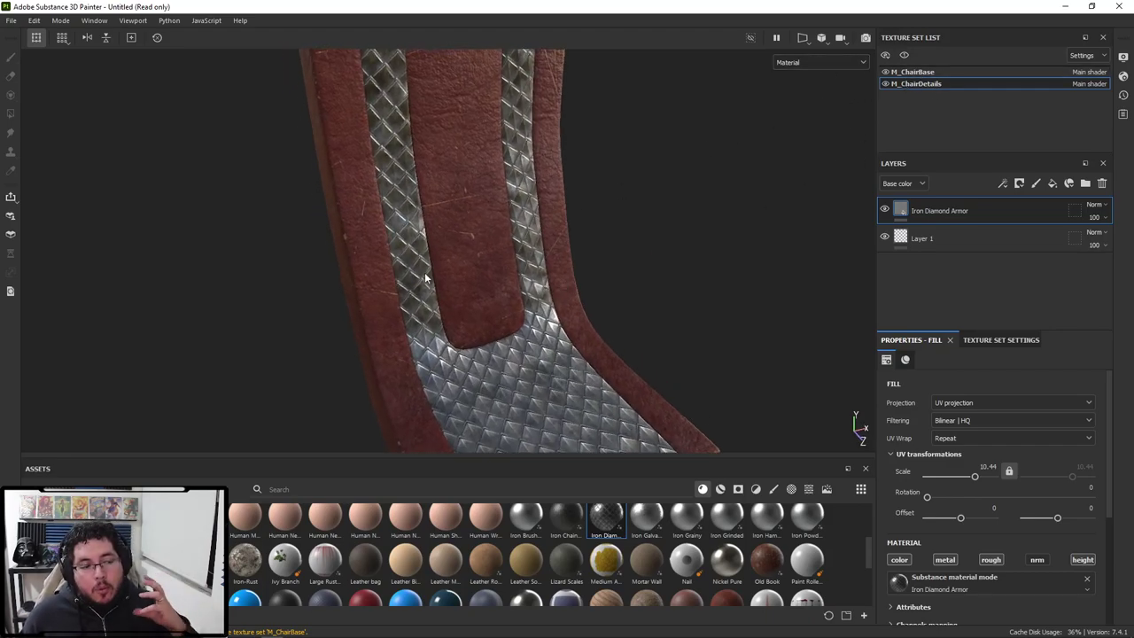
{"action": "key", "text": "alt+Tab"}
{"action": "right_click_drag", "start_coordinate": [521, 320], "coordinate": [726, 434], "text": "alt"}
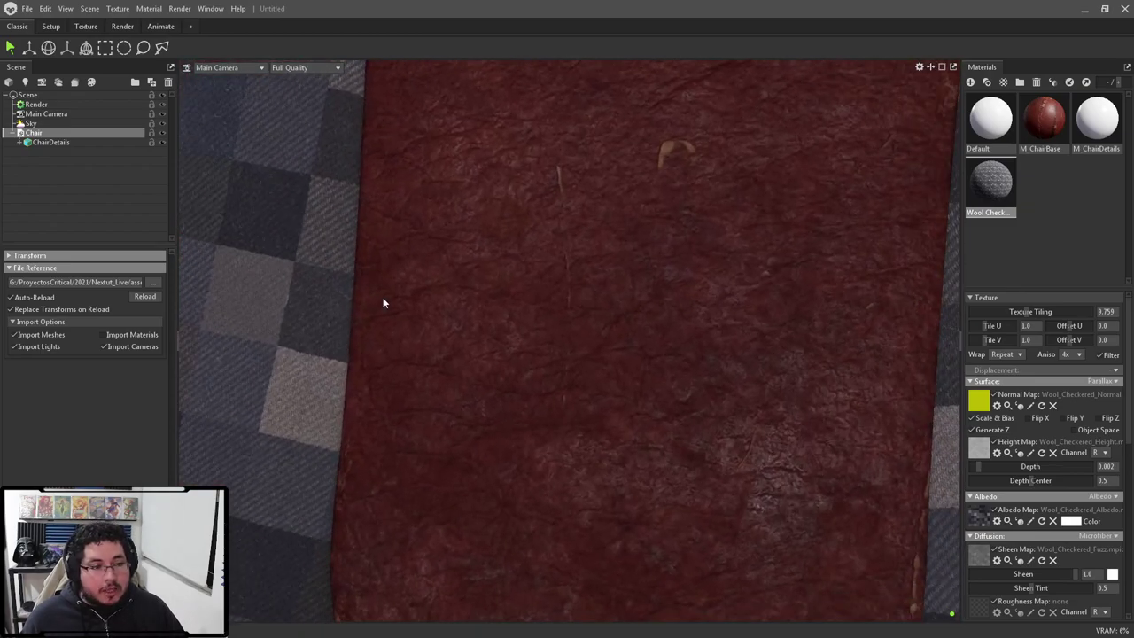
{"action": "middle_click_drag", "start_coordinate": [383, 302], "coordinate": [549, 327], "text": "alt"}
{"action": "right_click_drag", "start_coordinate": [547, 322], "coordinate": [863, 527], "text": "alt"}
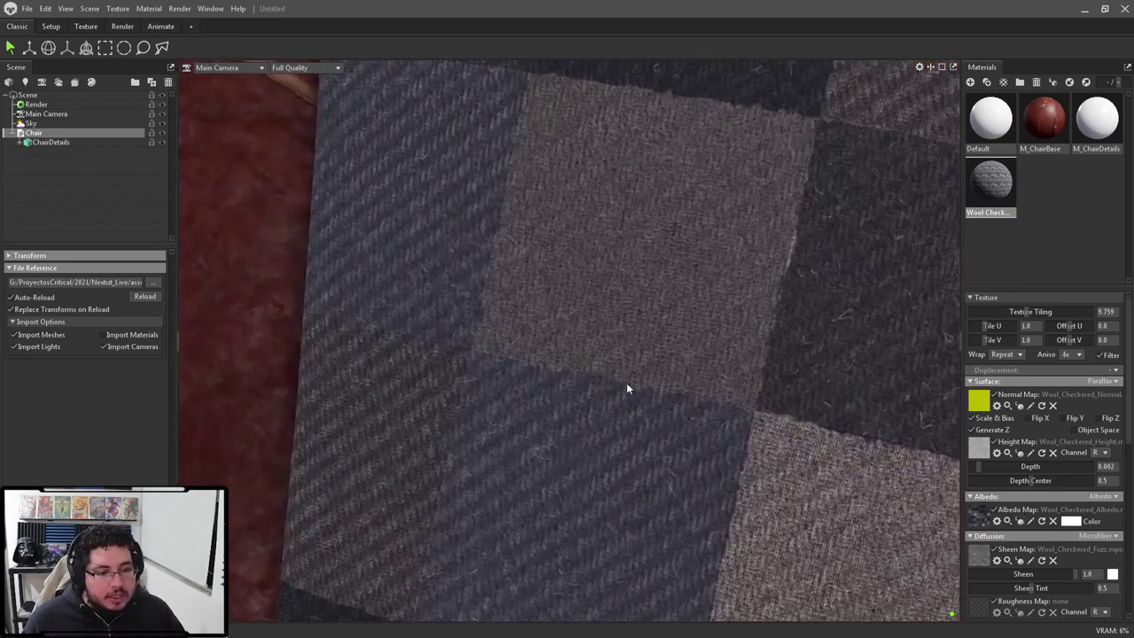
{"action": "right_click_drag", "start_coordinate": [626, 383], "coordinate": [673, 414], "text": "alt"}
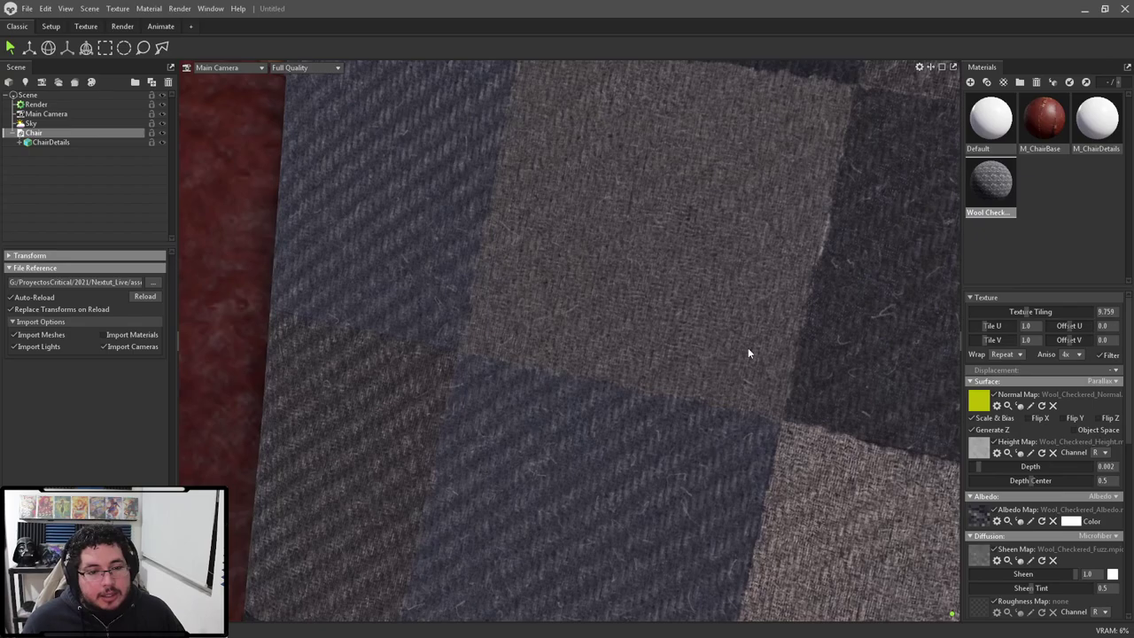
{"action": "scroll", "coordinate": [634, 326], "scroll_direction": "down", "scroll_amount": 4}
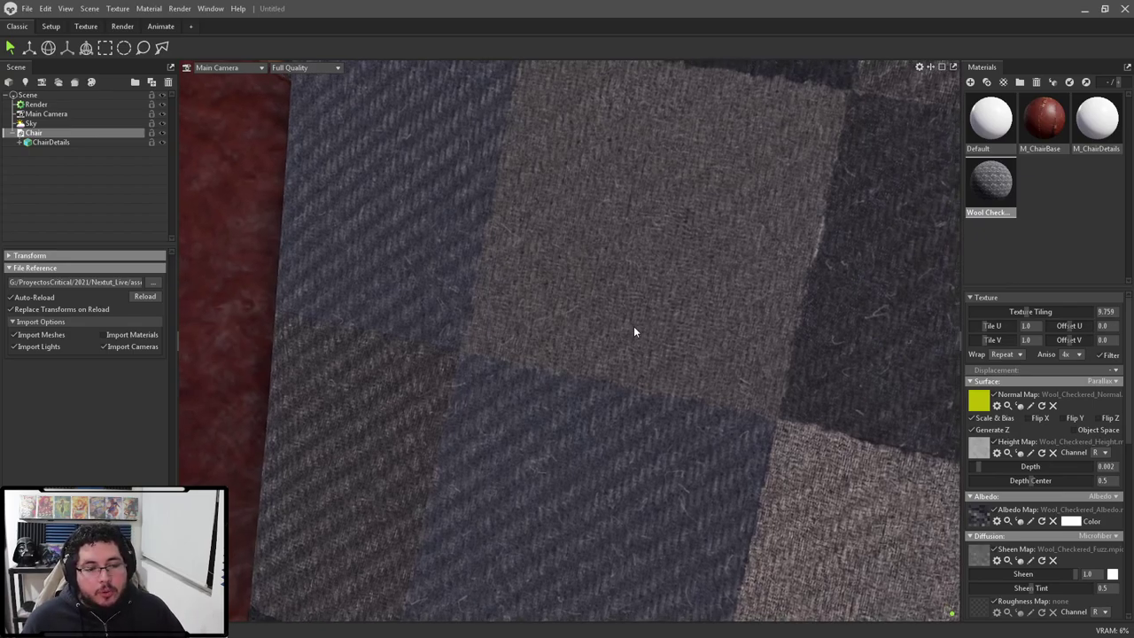
{"action": "scroll", "coordinate": [633, 331], "scroll_direction": "down", "scroll_amount": 8}
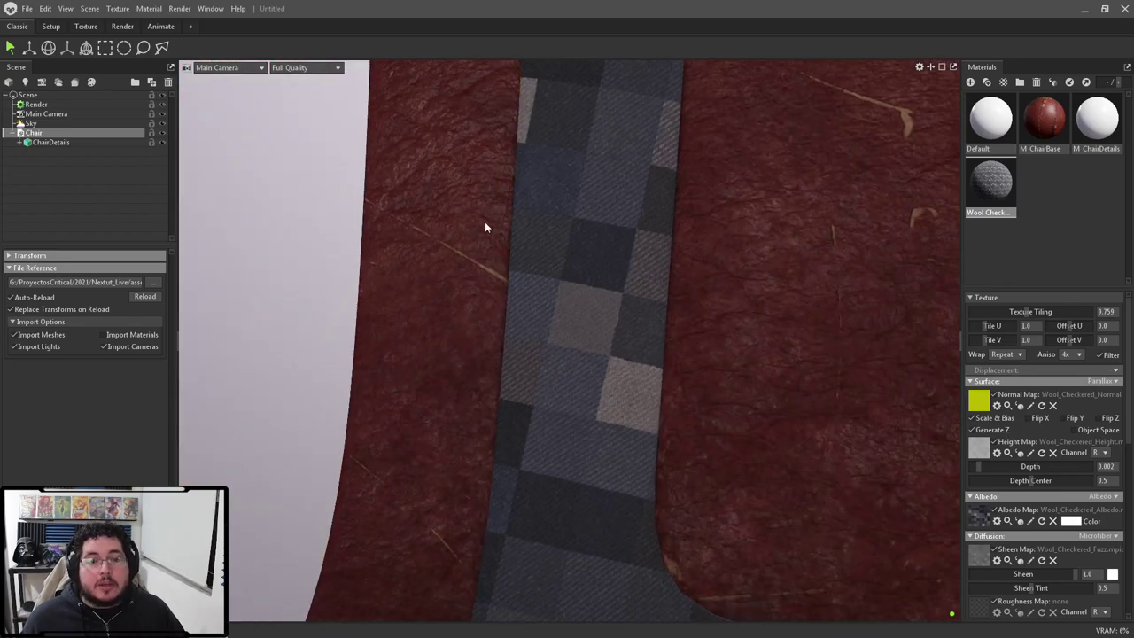
{"action": "scroll", "coordinate": [528, 257], "scroll_direction": "up", "scroll_amount": 3}
{"action": "mouse_move", "coordinate": [528, 256]}
{"action": "left_mouse_down"}
{"action": "mouse_move", "coordinate": [614, 246]}
{"action": "mouse_move", "coordinate": [561, 254]}
{"action": "left_mouse_up"}
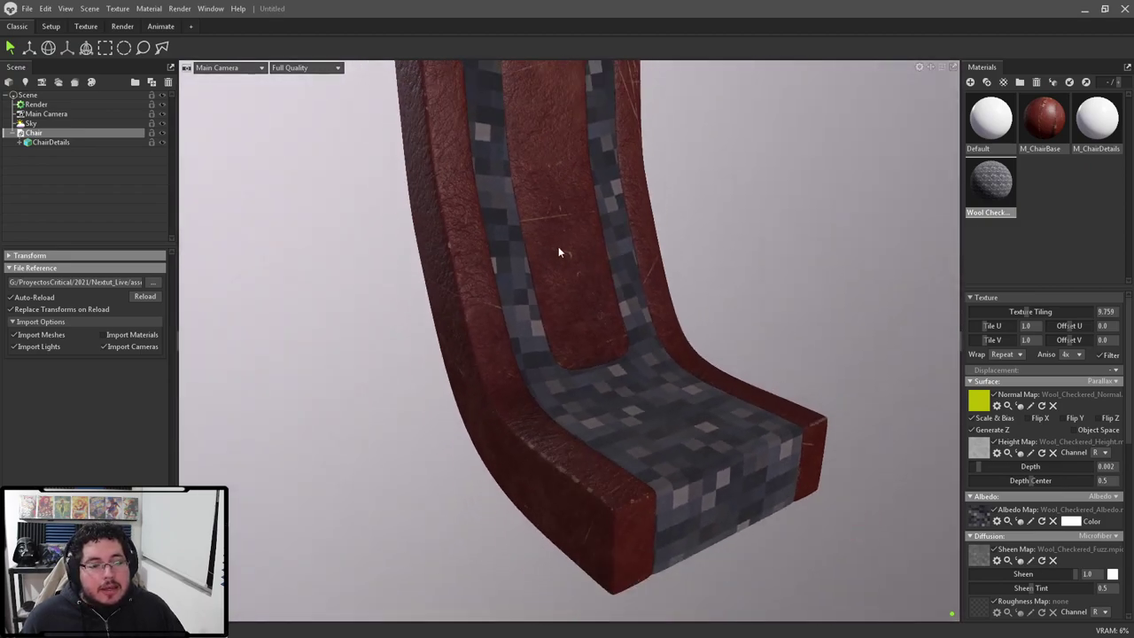
Step: View the chair in Substance 3D Painter again and return to Marmoset Toolbag to examine the whole chair
{"action": "key", "text": "alt+Tab"}
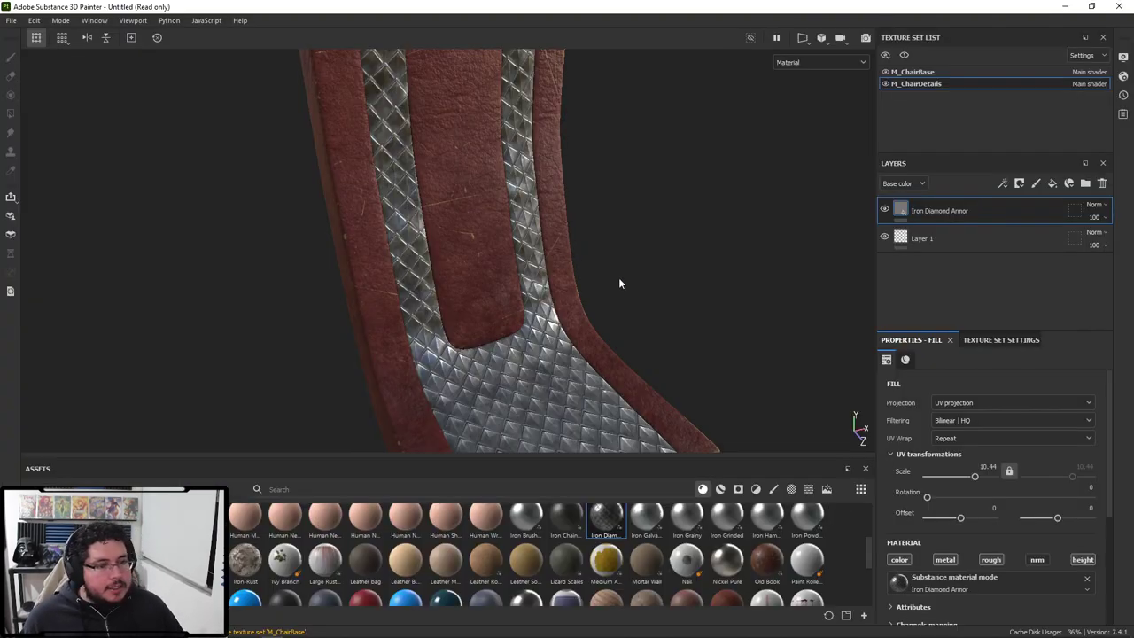
{"action": "right_click_drag", "start_coordinate": [618, 277], "coordinate": [306, 182], "text": "alt"}
{"action": "right_click_drag", "start_coordinate": [386, 200], "coordinate": [385, 201], "text": "alt"}
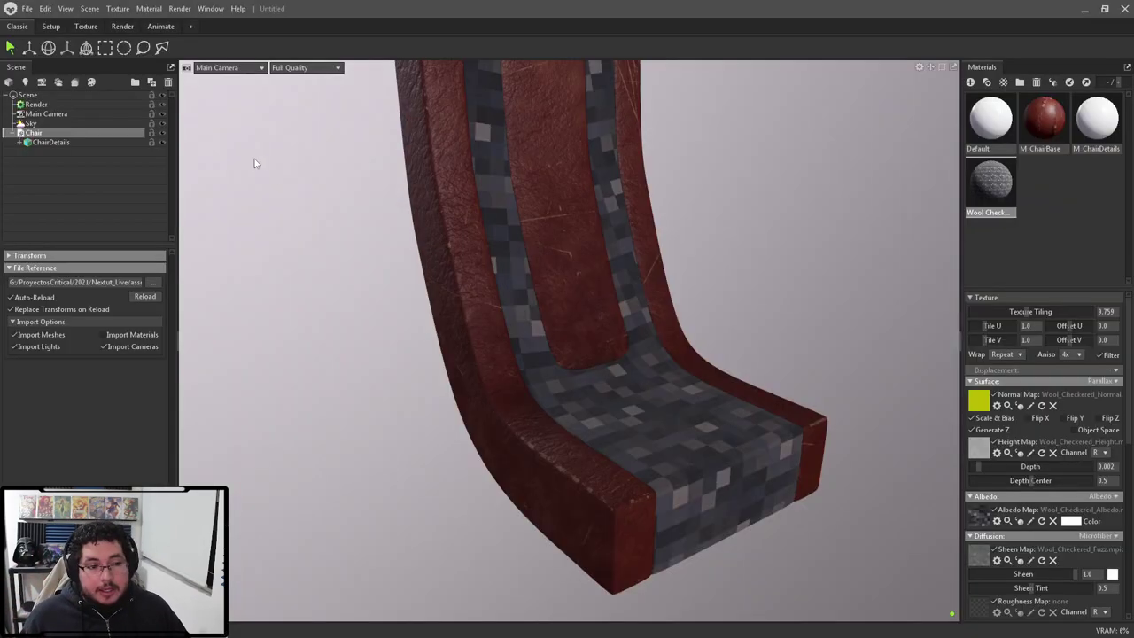
{"action": "middle_click_drag", "start_coordinate": [638, 234], "coordinate": [618, 291], "text": "alt"}
{"action": "right_click_drag", "start_coordinate": [618, 290], "coordinate": [589, 264], "text": "alt"}
{"action": "left_click_drag", "start_coordinate": [589, 264], "coordinate": [500, 282], "text": "alt"}
{"action": "right_click_drag", "start_coordinate": [500, 281], "coordinate": [608, 300], "text": "alt"}
{"action": "left_click_drag", "start_coordinate": [609, 300], "coordinate": [660, 292]}
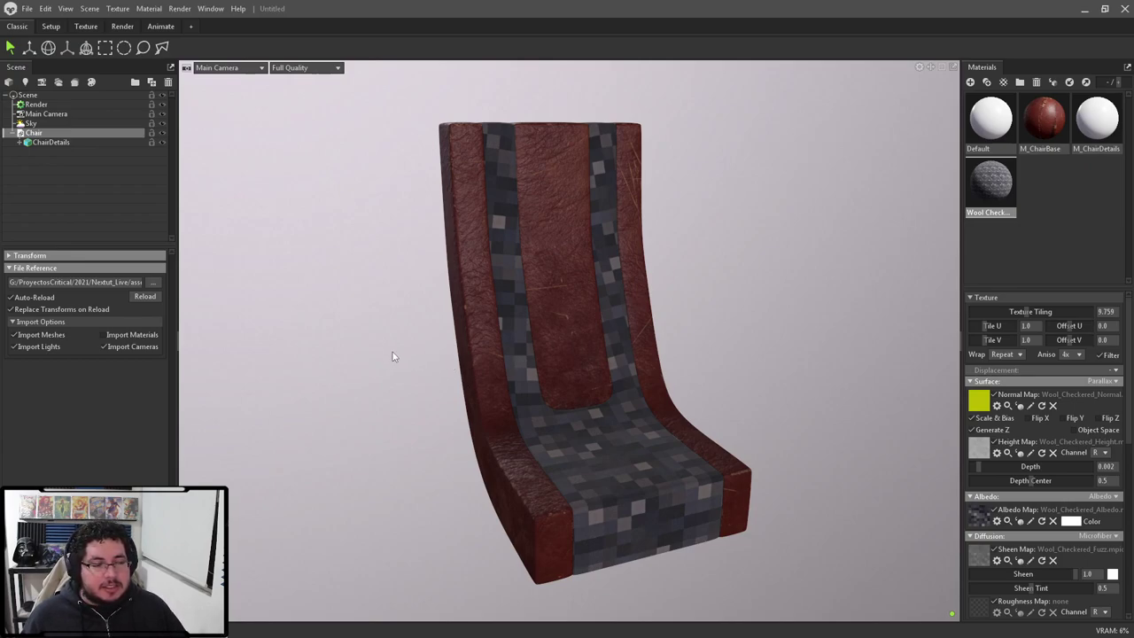
Step: Open the Windows Calculator, multiply 90 by 4, and return to Marmoset Toolbag
{"action": "left_click_drag", "start_coordinate": [417, 311], "coordinate": [350, 356]}
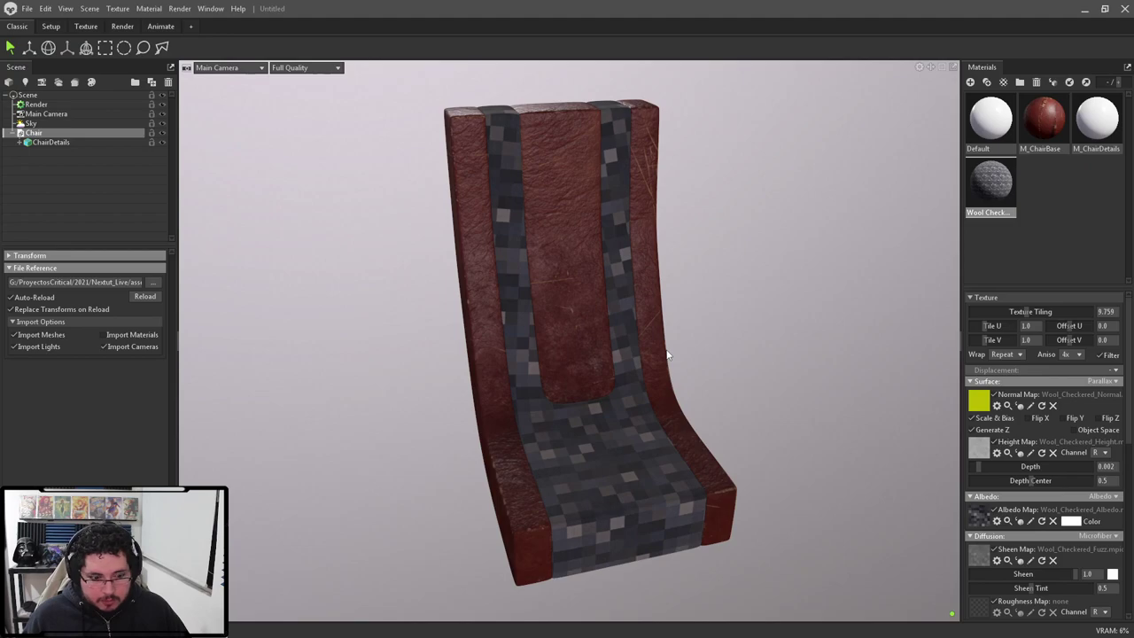
{"action": "key", "text": "super"}
{"action": "type", "text": "ca"}
{"action": "key", "text": "Return"}
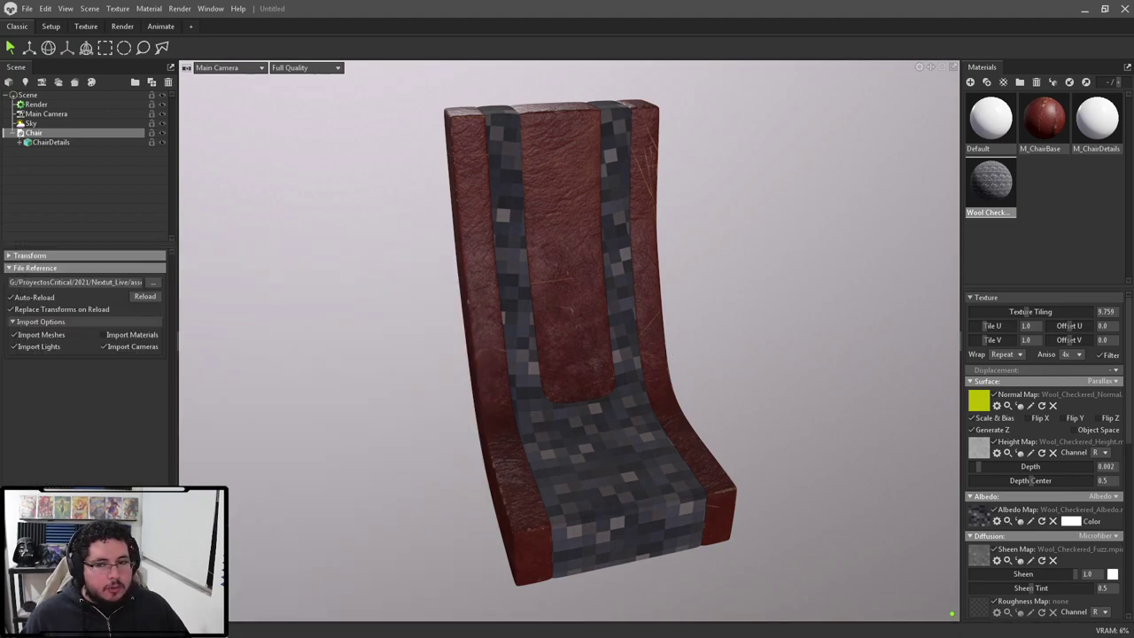
{"action": "left_click_drag", "start_coordinate": [333, 192], "coordinate": [314, 178]}
{"action": "left_click", "coordinate": [326, 425]}
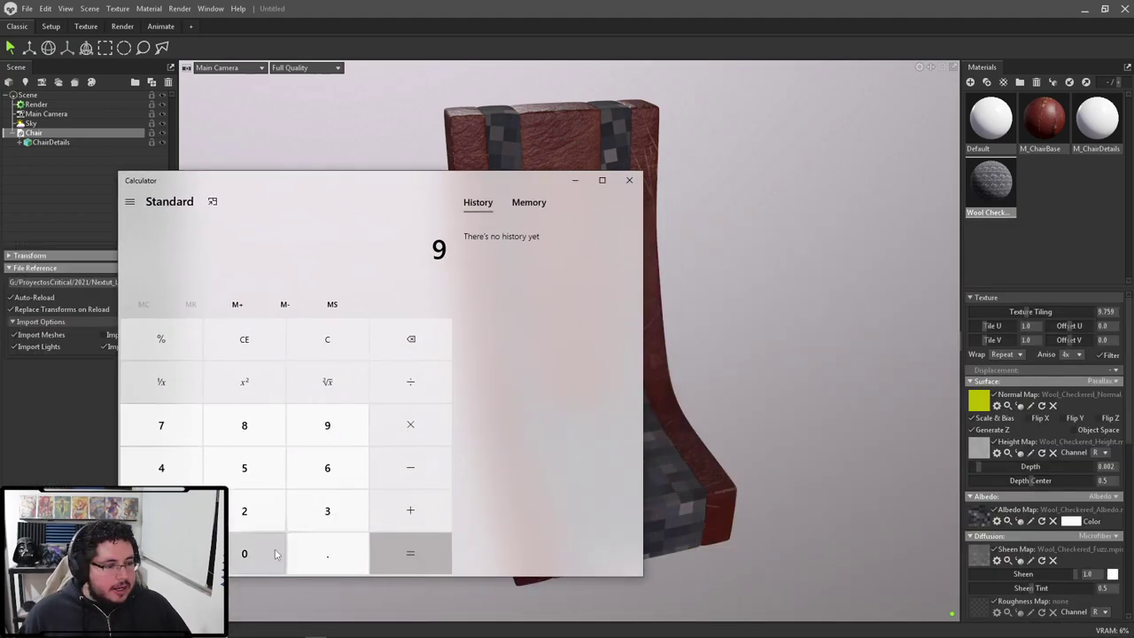
{"action": "left_click", "coordinate": [243, 552]}
{"action": "left_click", "coordinate": [406, 427]}
{"action": "left_click", "coordinate": [161, 467]}
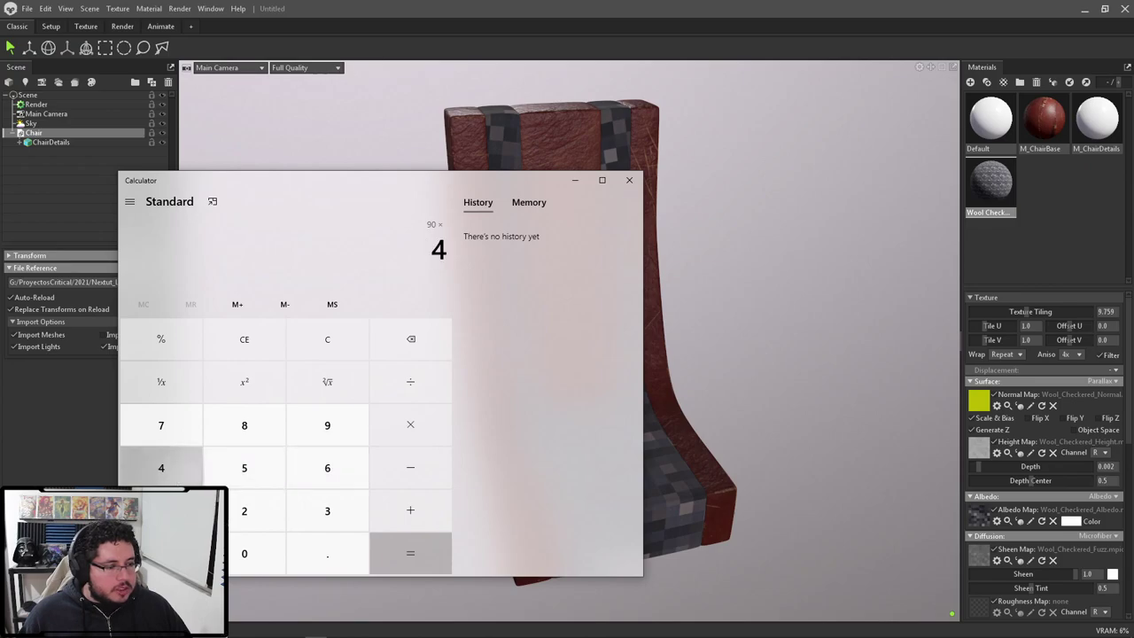
{"action": "left_click", "coordinate": [389, 555]}
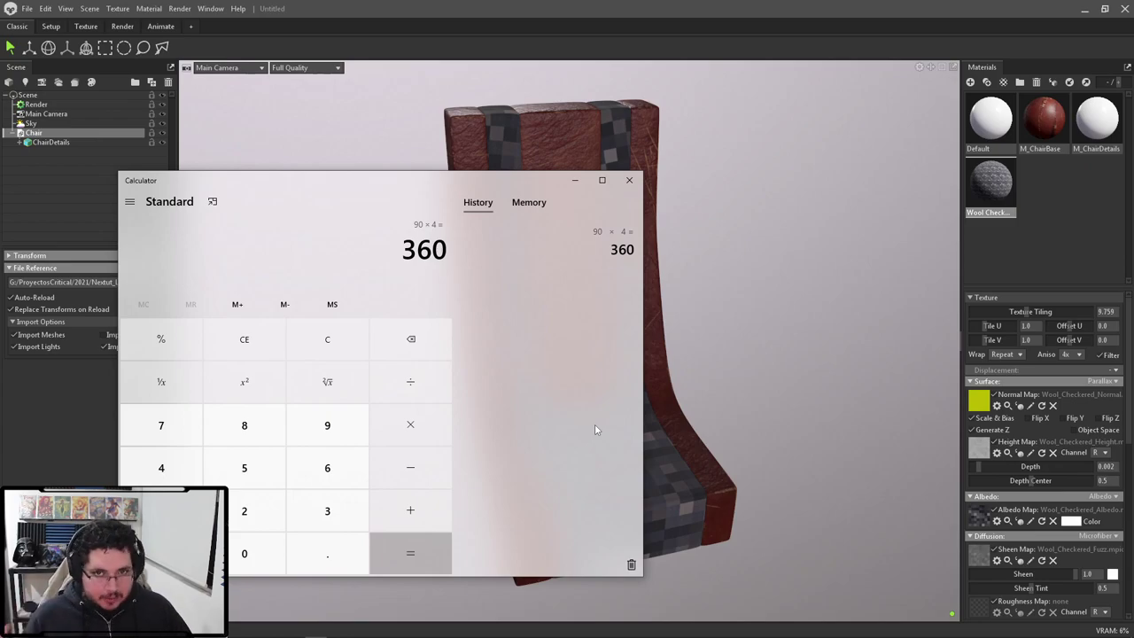
{"action": "left_click", "coordinate": [735, 337]}
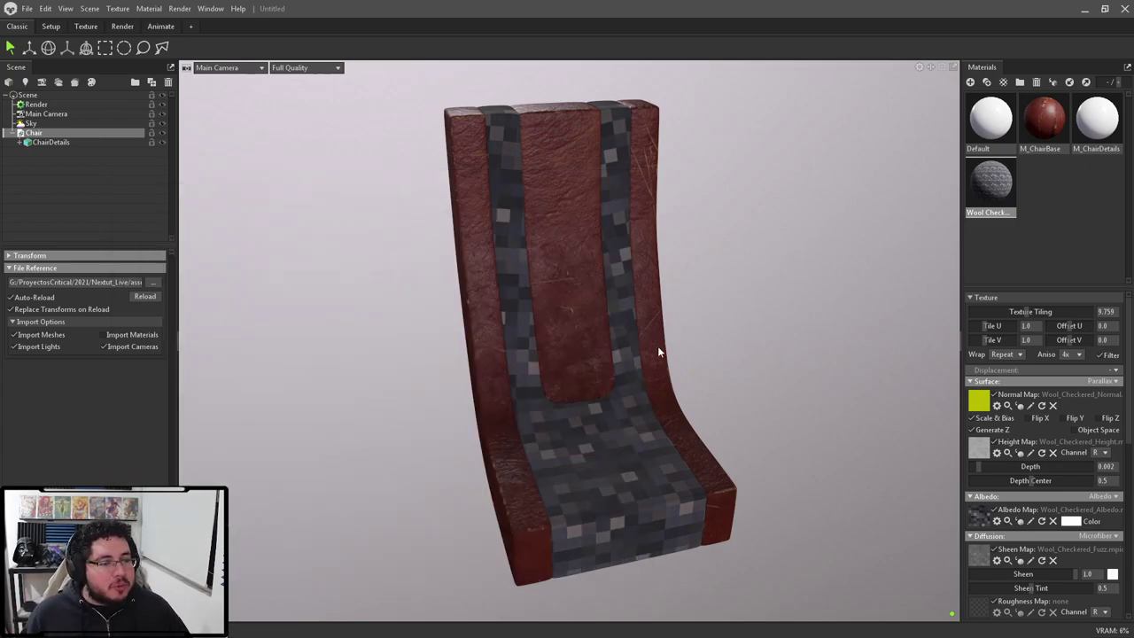
Step: Examine the chair's leather and checkered wool from both sides, close up and as a whole
{"action": "left_click_drag", "start_coordinate": [658, 349], "coordinate": [559, 301]}
{"action": "right_click_drag", "start_coordinate": [559, 301], "coordinate": [511, 309]}
{"action": "left_click_drag", "start_coordinate": [511, 310], "coordinate": [607, 320]}
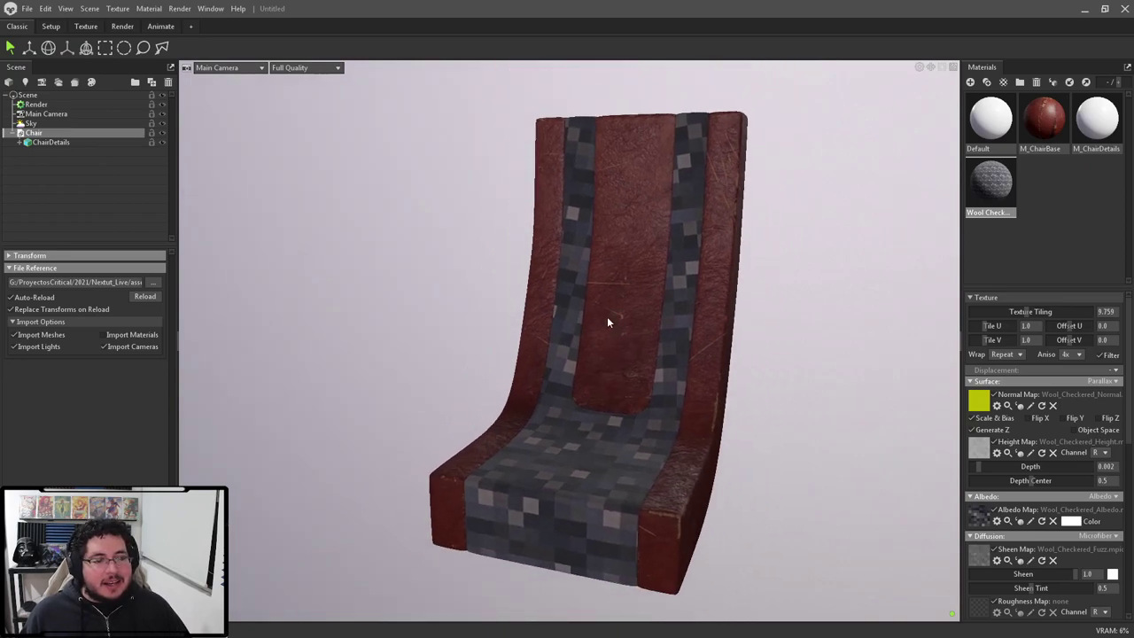
{"action": "right_click_drag", "start_coordinate": [607, 322], "coordinate": [654, 351]}
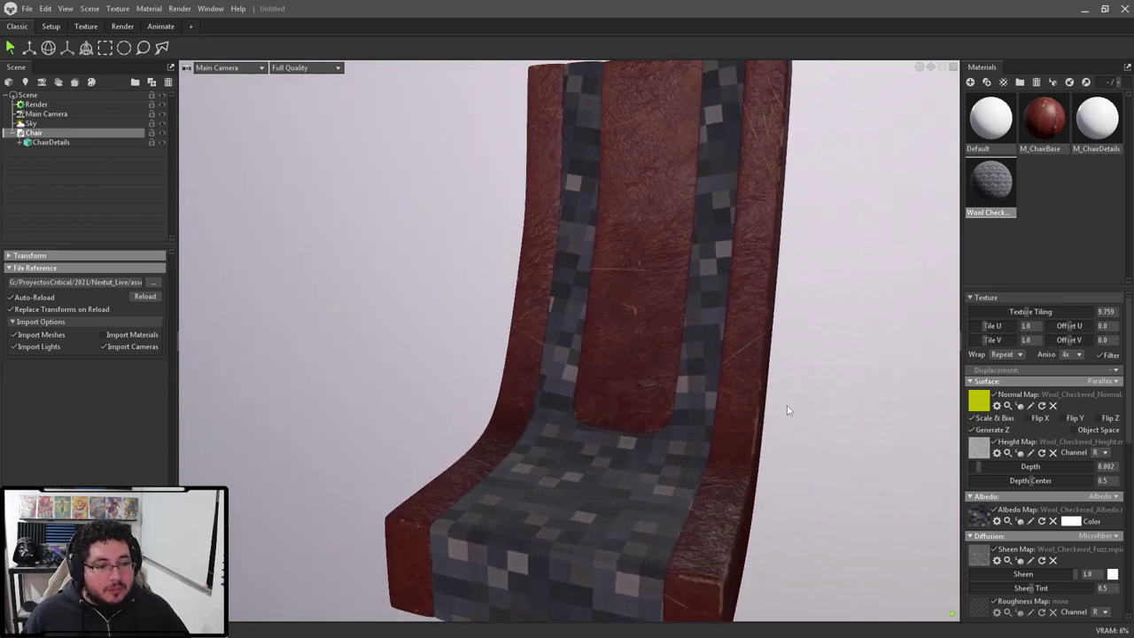
{"action": "right_click_drag", "start_coordinate": [786, 406], "coordinate": [627, 360]}
{"action": "left_click_drag", "start_coordinate": [705, 423], "coordinate": [787, 415]}
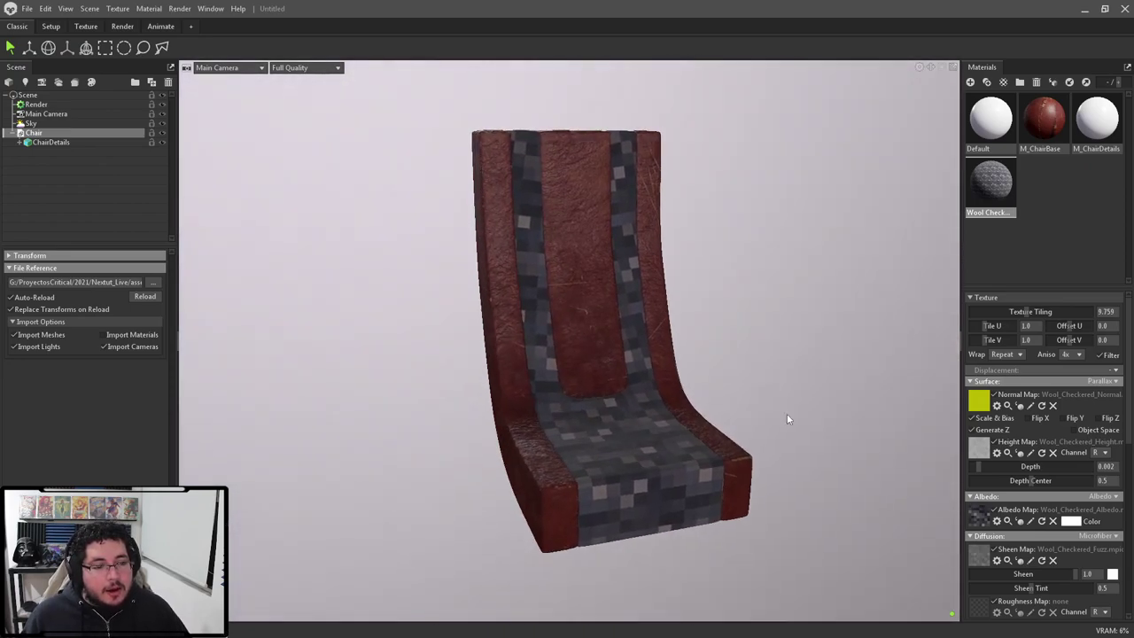